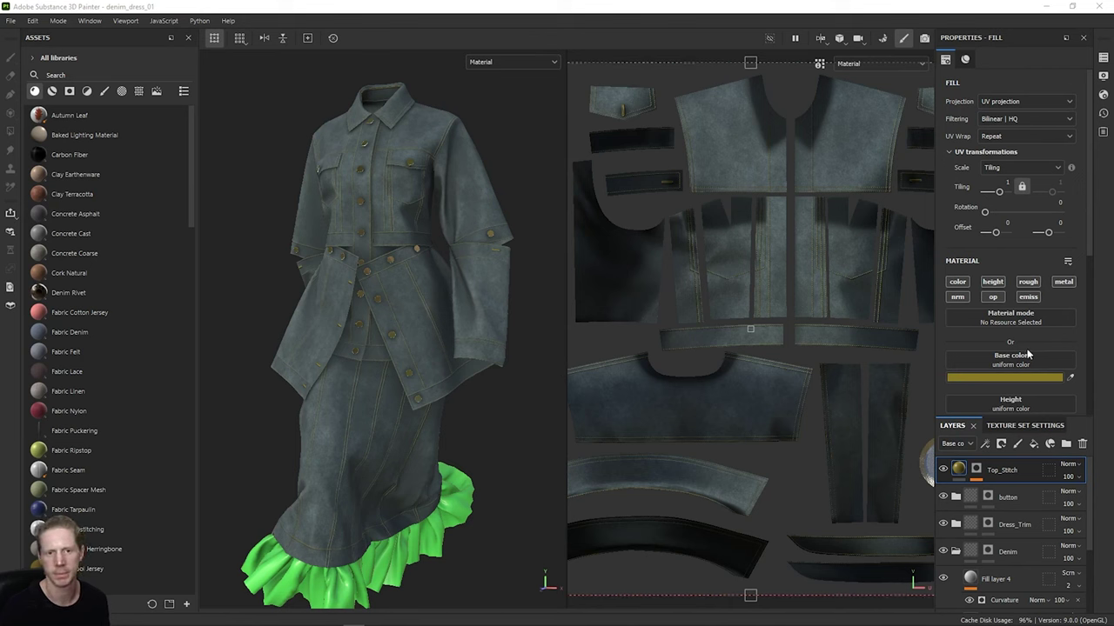
# Step: Give the layer stack more room and change the Top_Stitch layer's base color to a golden brown
pyautogui.moveTo(1003, 417); pyautogui.dragTo(1003, 335)
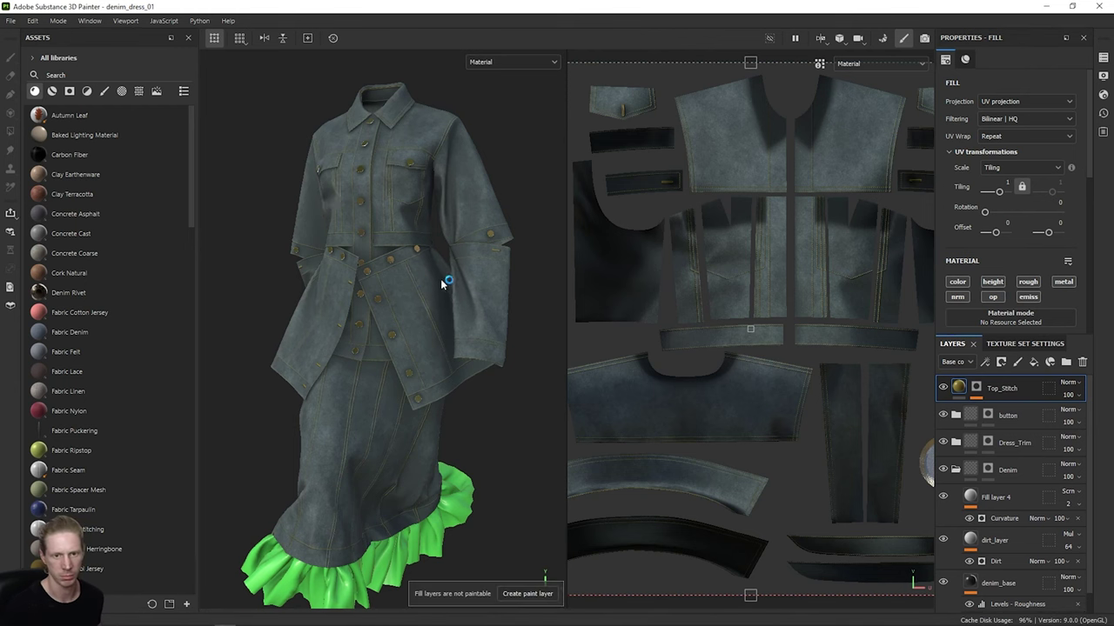
pyautogui.moveTo(351, 253)
pyautogui.keyDown('alt'); pyautogui.mouseDown()
pyautogui.moveTo(391, 252)
pyautogui.moveTo(349, 248)
pyautogui.mouseUp(); pyautogui.keyUp('alt')
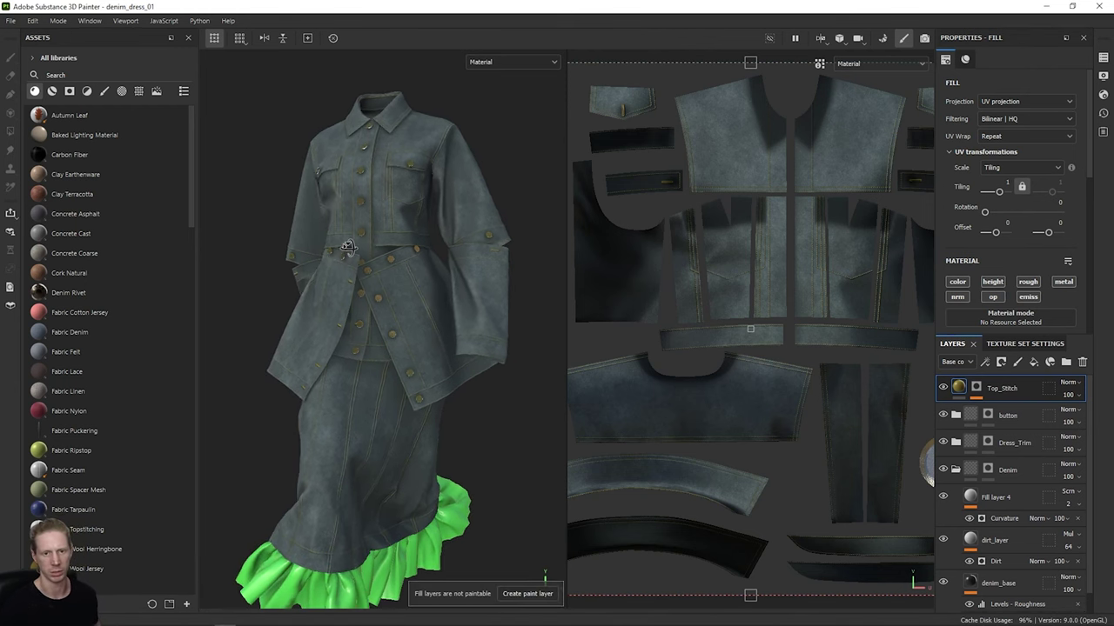
pyautogui.scroll(-2, 1024, 234)
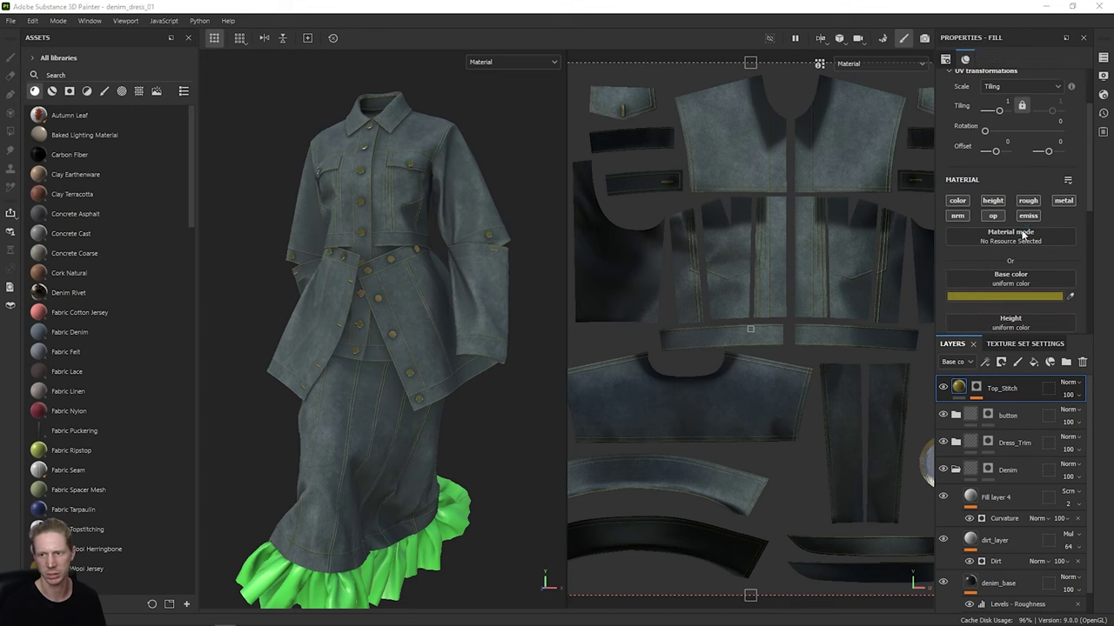
pyautogui.scroll(4, 389, 271)
pyautogui.scroll(4, 389, 272)
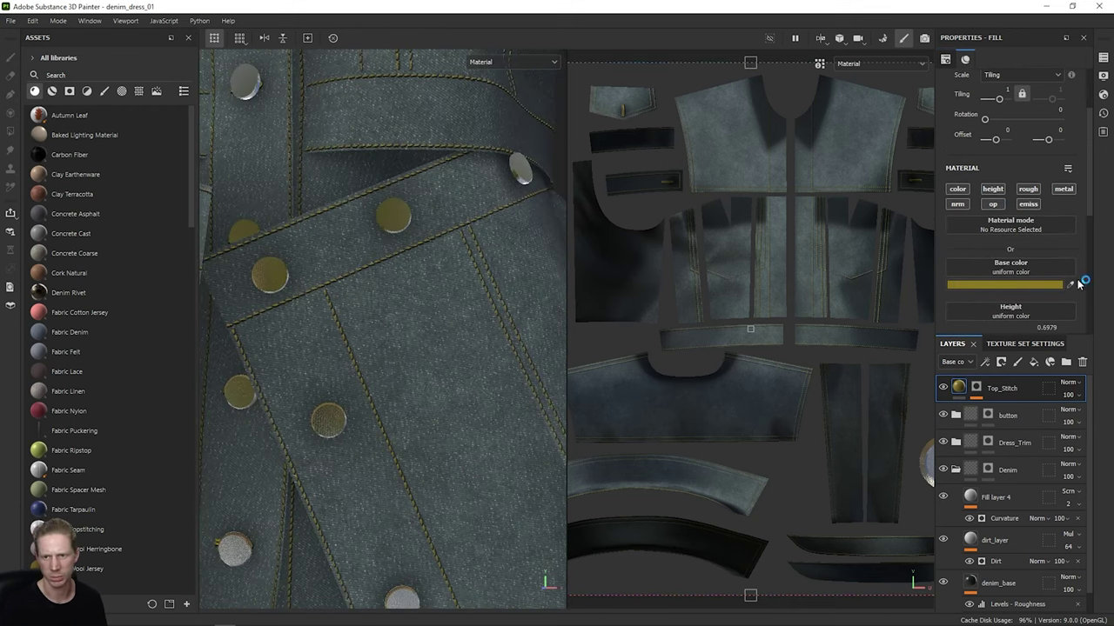
pyautogui.click(1023, 285)
pyautogui.moveTo(1014, 447); pyautogui.dragTo(1009, 448)
pyautogui.moveTo(961, 388); pyautogui.dragTo(962, 396)
pyautogui.click(1010, 296)
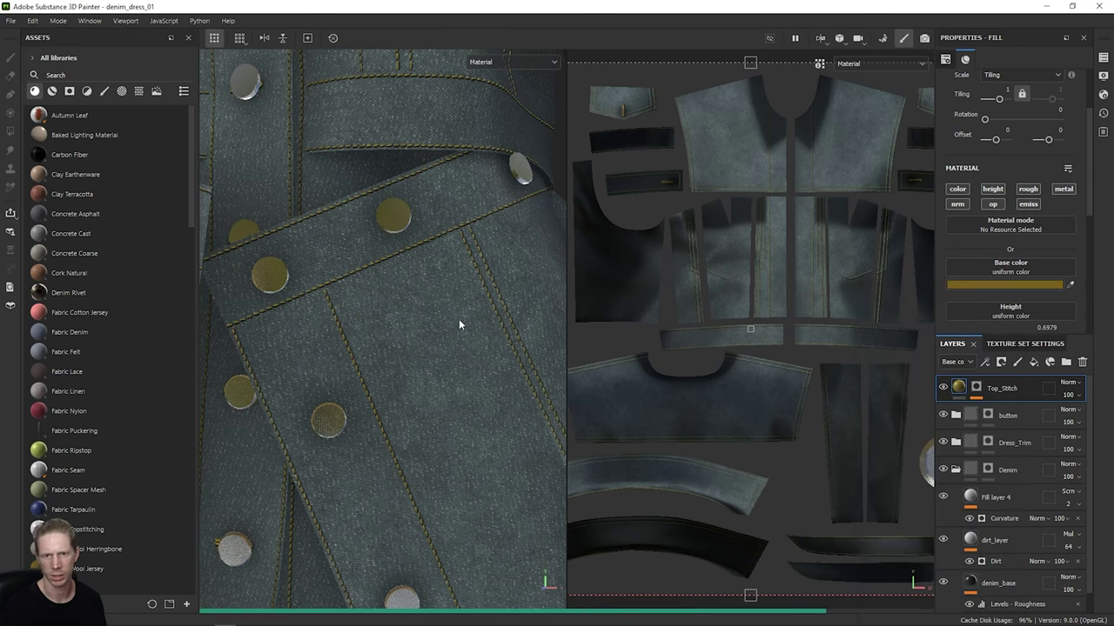
# Step: Collapse the Denim layer group and expand the Dress_Trim group
pyautogui.scroll(-5, 487, 322)
pyautogui.scroll(3, 481, 408)
pyautogui.scroll(3, 481, 409)
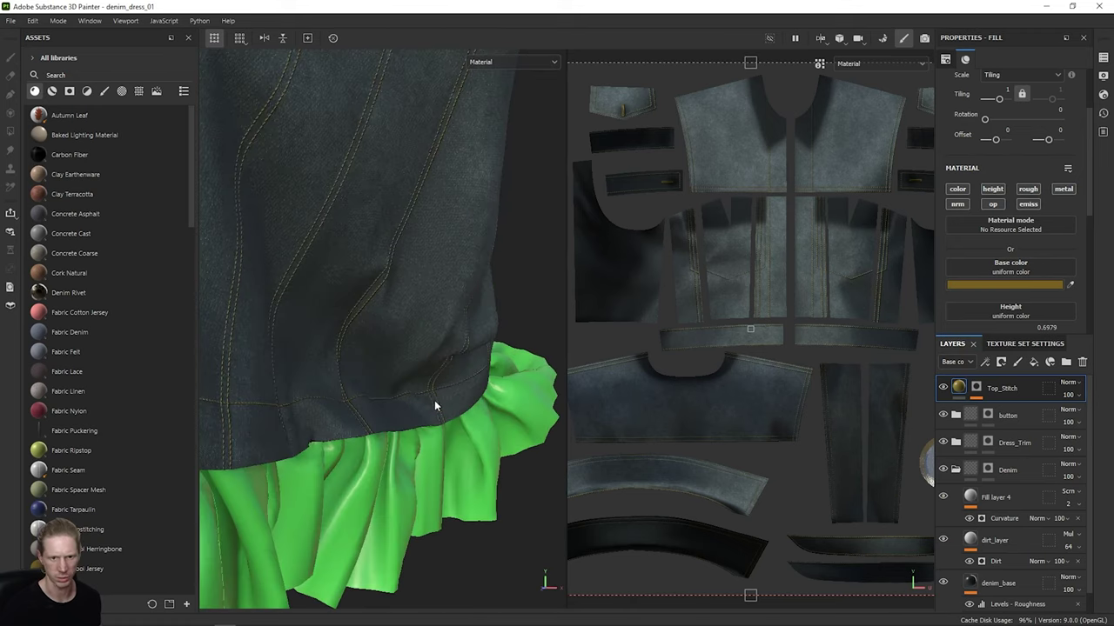
pyautogui.scroll(-1, 1005, 509)
pyautogui.scroll(1, 1005, 508)
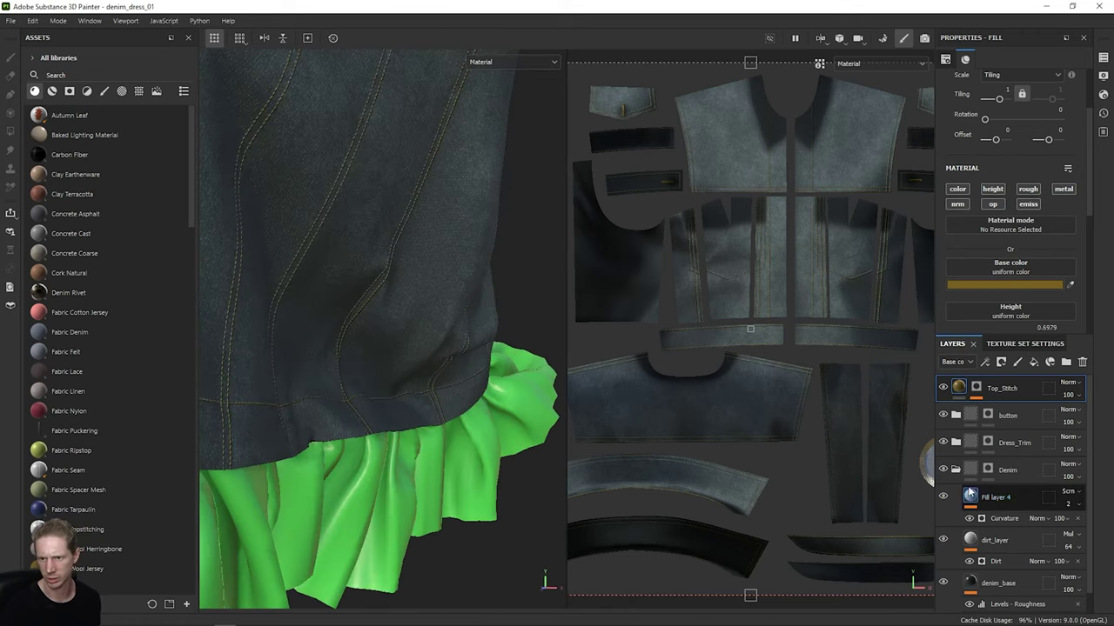
pyautogui.click(955, 470)
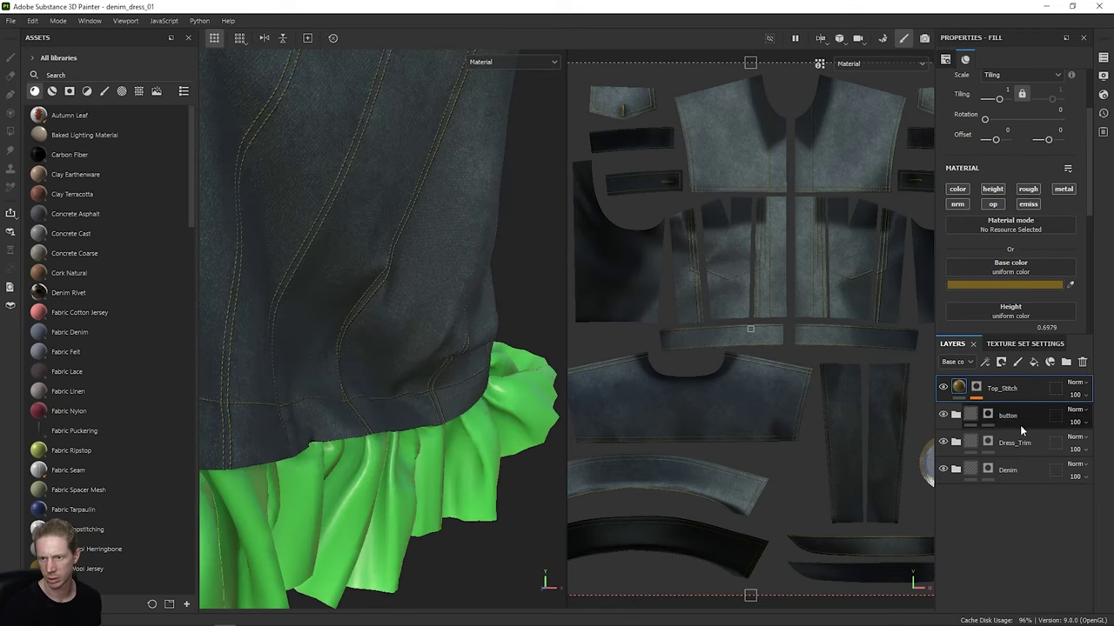
pyautogui.click(955, 442)
# Step: Change the base color of Fill layer 2 in the Dress_Trim group to the off-white D6E1D7
pyautogui.scroll(-3, 447, 437)
pyautogui.keyDown('alt'); pyautogui.moveTo(430, 423); pyautogui.dragTo(579, 419); pyautogui.keyUp('alt')
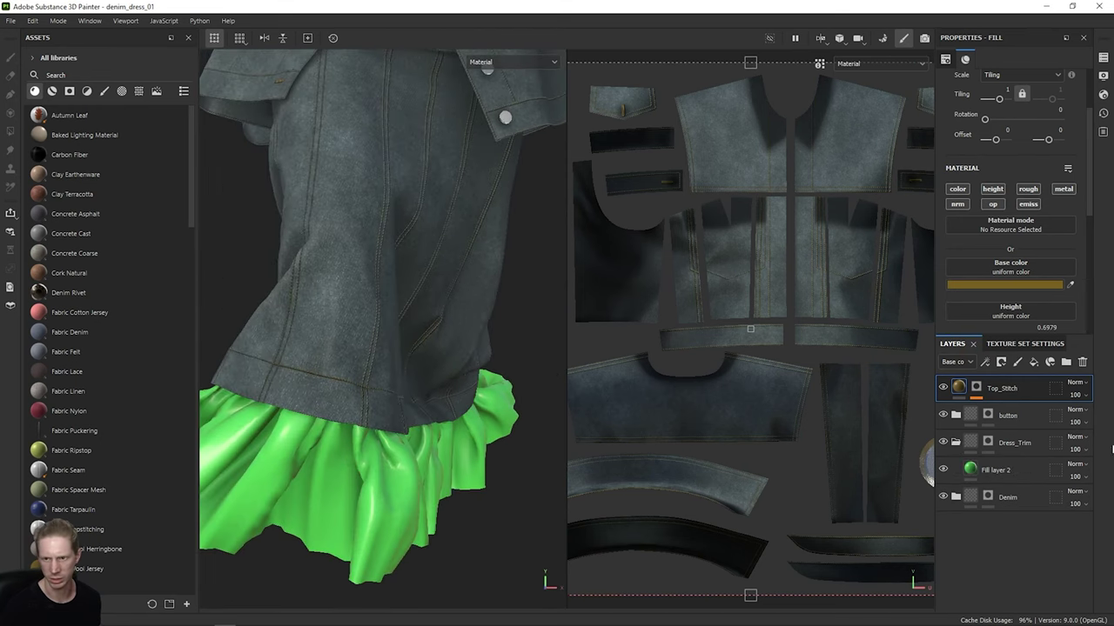
pyautogui.click(1022, 471)
pyautogui.click(1018, 285)
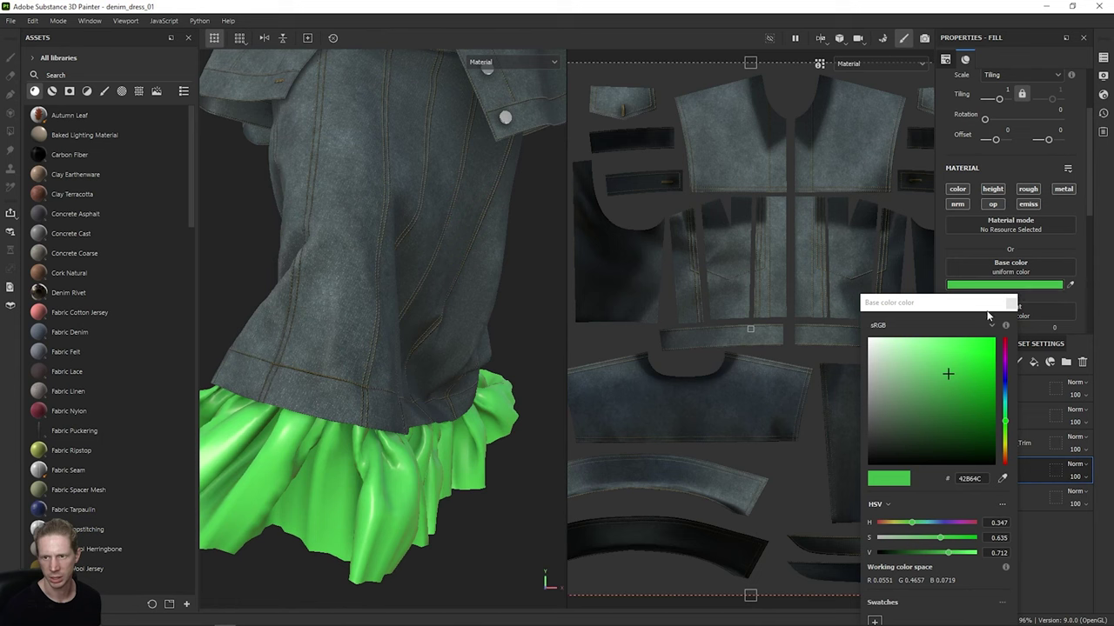
pyautogui.moveTo(899, 373); pyautogui.dragTo(874, 354)
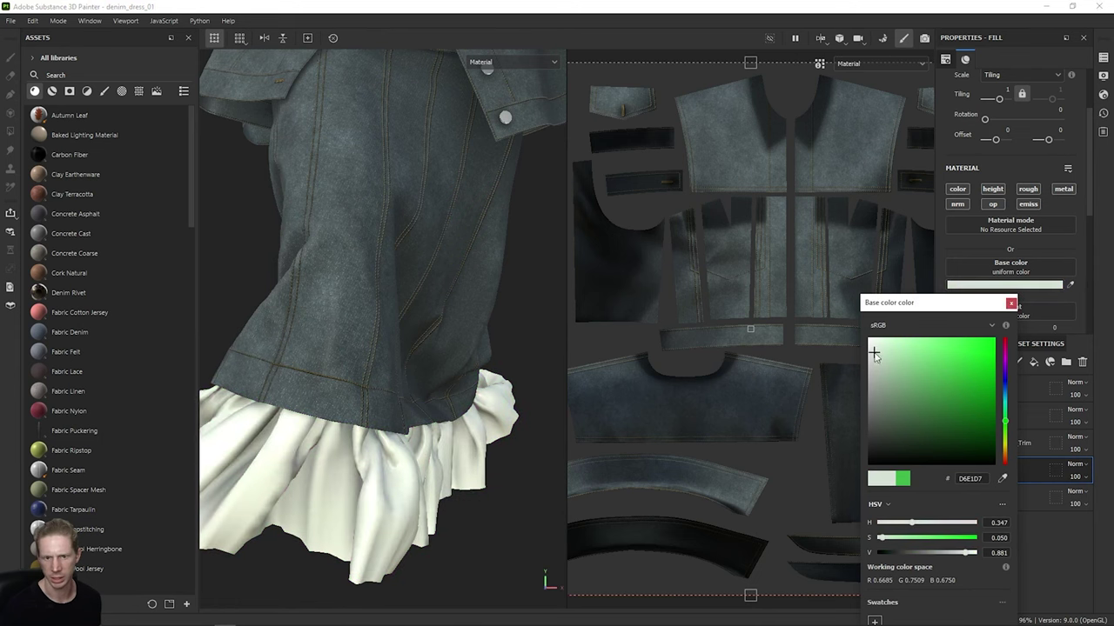
pyautogui.click(1011, 302)
# Step: Set the roughness of Fill layer 2 for the dress trim to about 0.73
pyautogui.scroll(-4, 1025, 261)
pyautogui.moveTo(984, 251); pyautogui.dragTo(1030, 252)
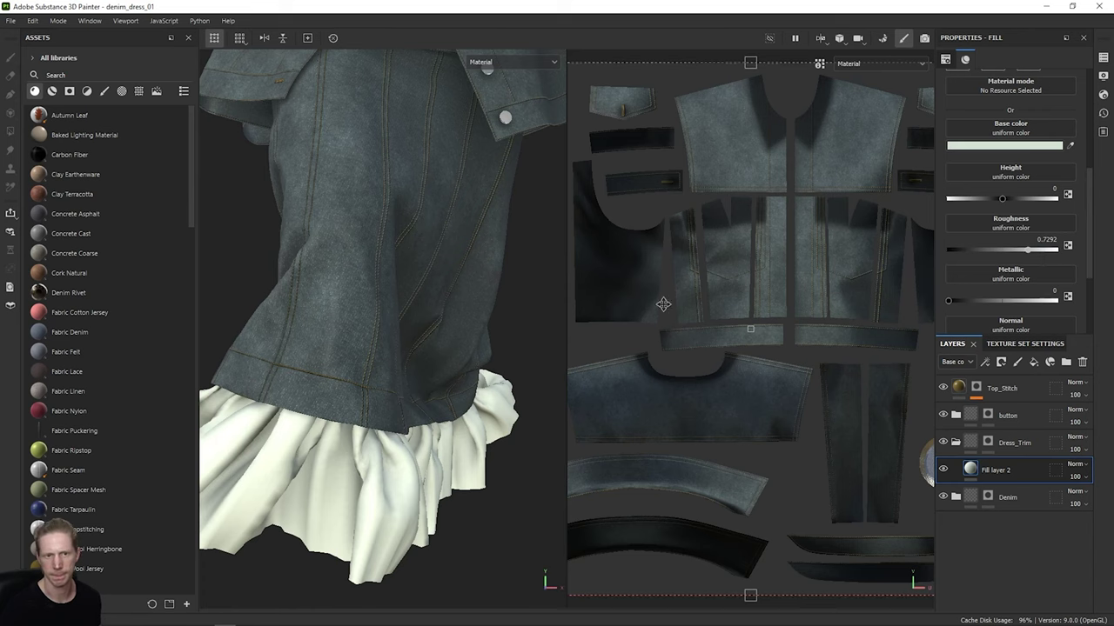
pyautogui.scroll(-10, 444, 374)
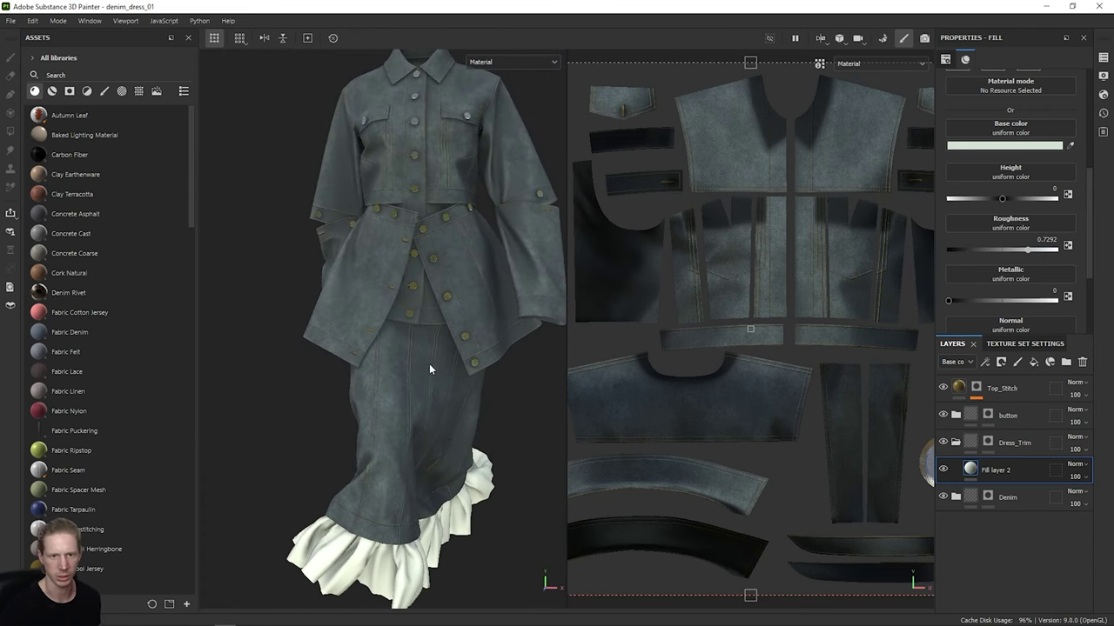
pyautogui.keyDown('alt'); pyautogui.moveTo(435, 369); pyautogui.dragTo(421, 381); pyautogui.keyUp('alt')
# Step: Collapse the Dress_Trim group, expand the Denim group and select Fill layer 4 in it
pyautogui.click(954, 444)
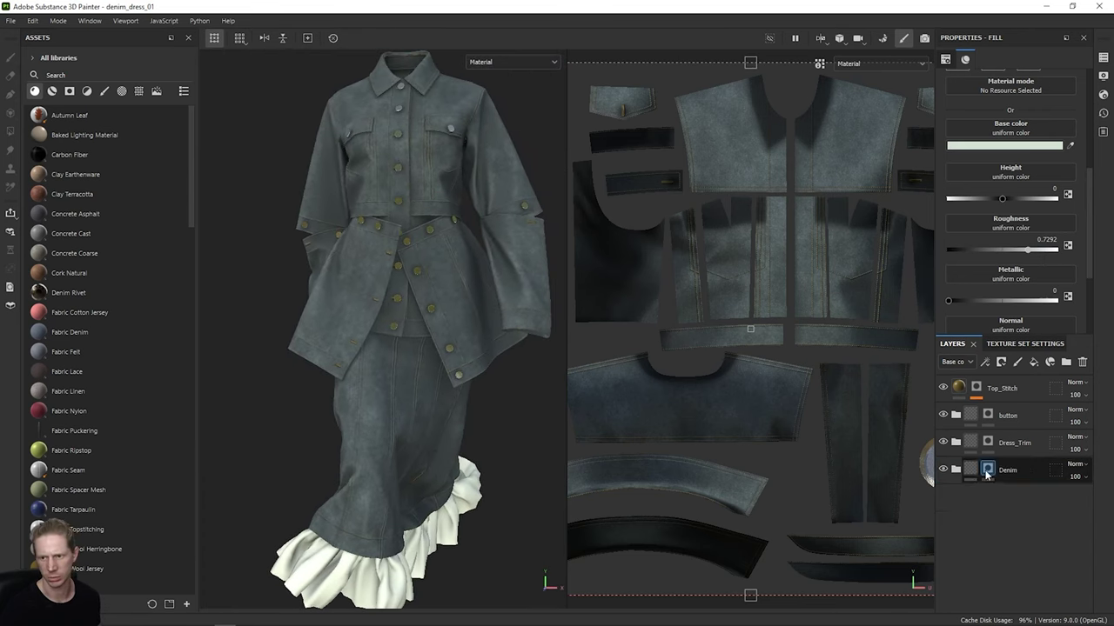
pyautogui.click(954, 469)
pyautogui.click(1020, 503)
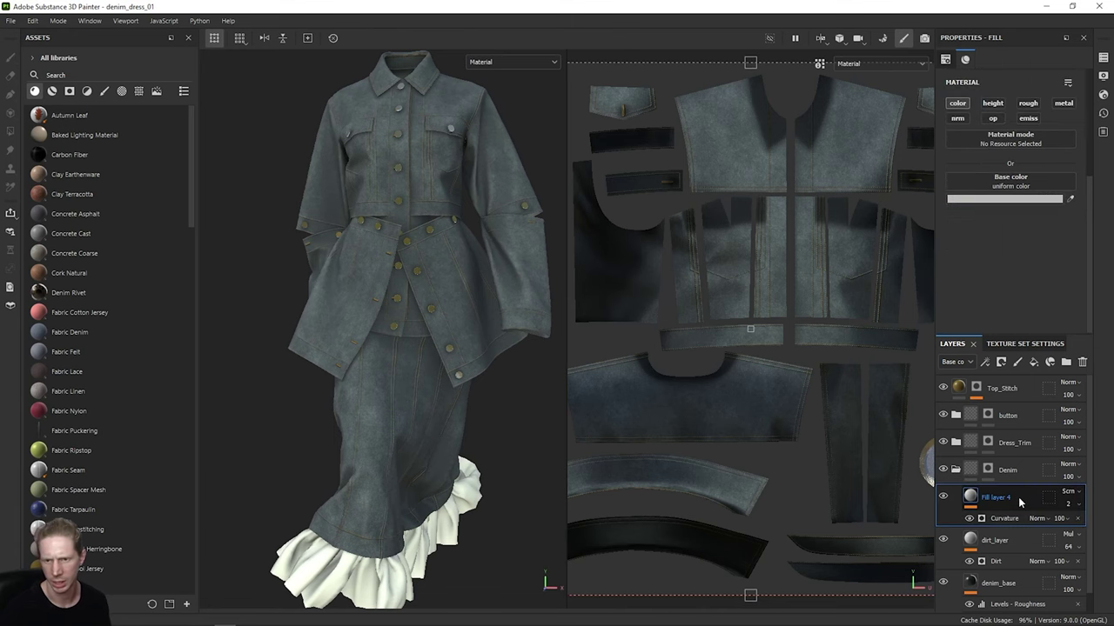
# Step: Examine the denim weave and stitching around the buttonholes on the jacket's front flap up close
pyautogui.scroll(10, 377, 301)
pyautogui.scroll(4, 387, 287)
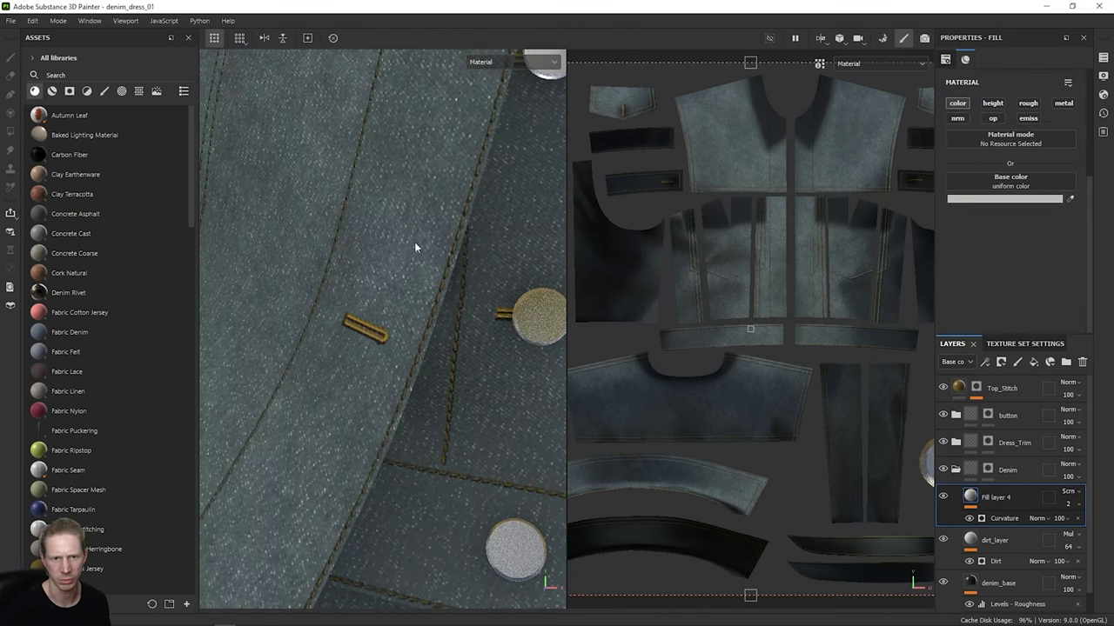
pyautogui.scroll(3, 492, 400)
pyautogui.scroll(-3, 488, 393)
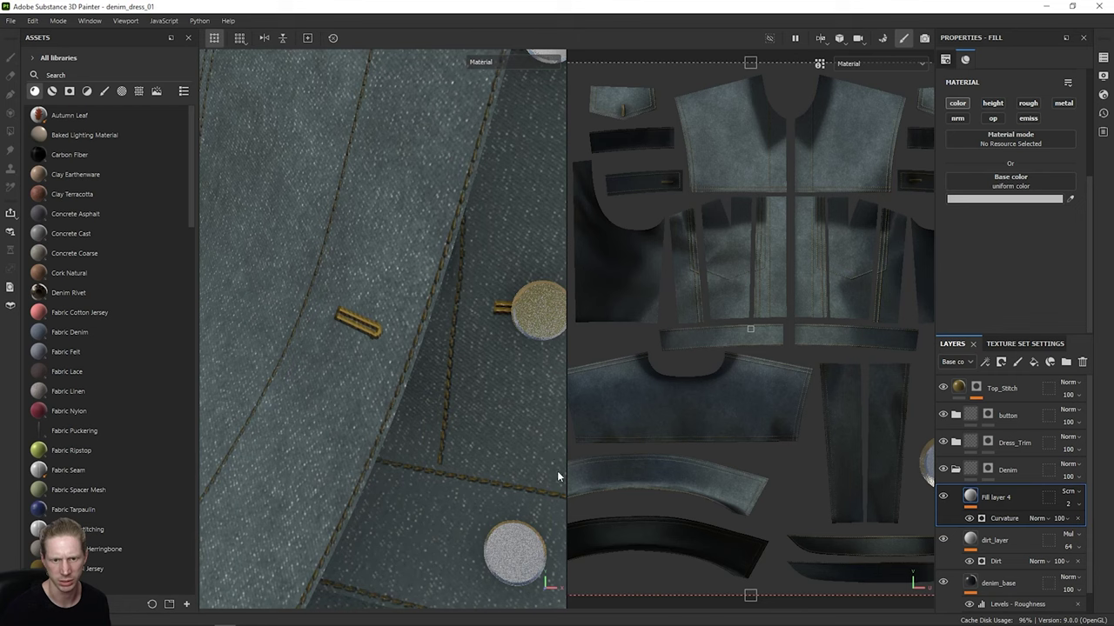
pyautogui.scroll(2, 530, 420)
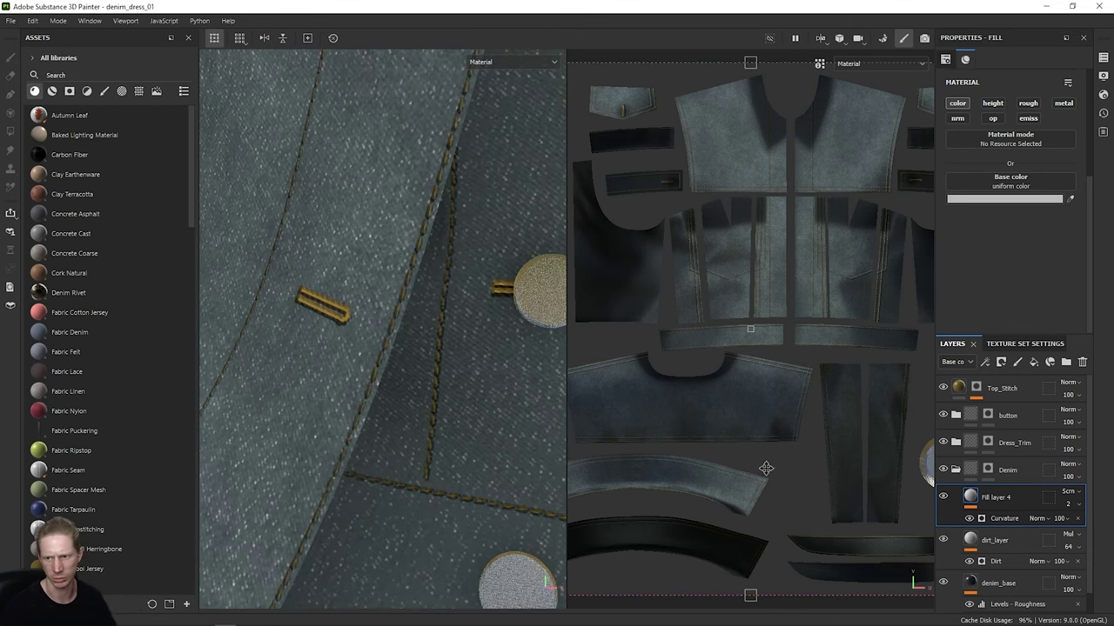
pyautogui.scroll(-5, 549, 420)
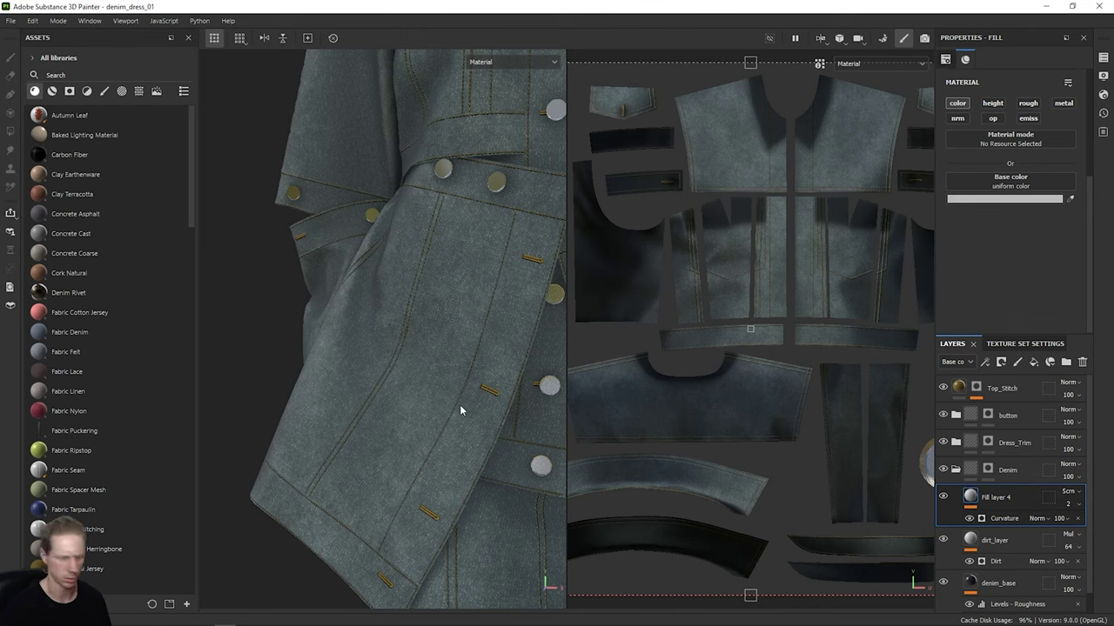
pyautogui.keyDown('alt'); pyautogui.moveTo(531, 349); pyautogui.dragTo(462, 340); pyautogui.keyUp('alt')
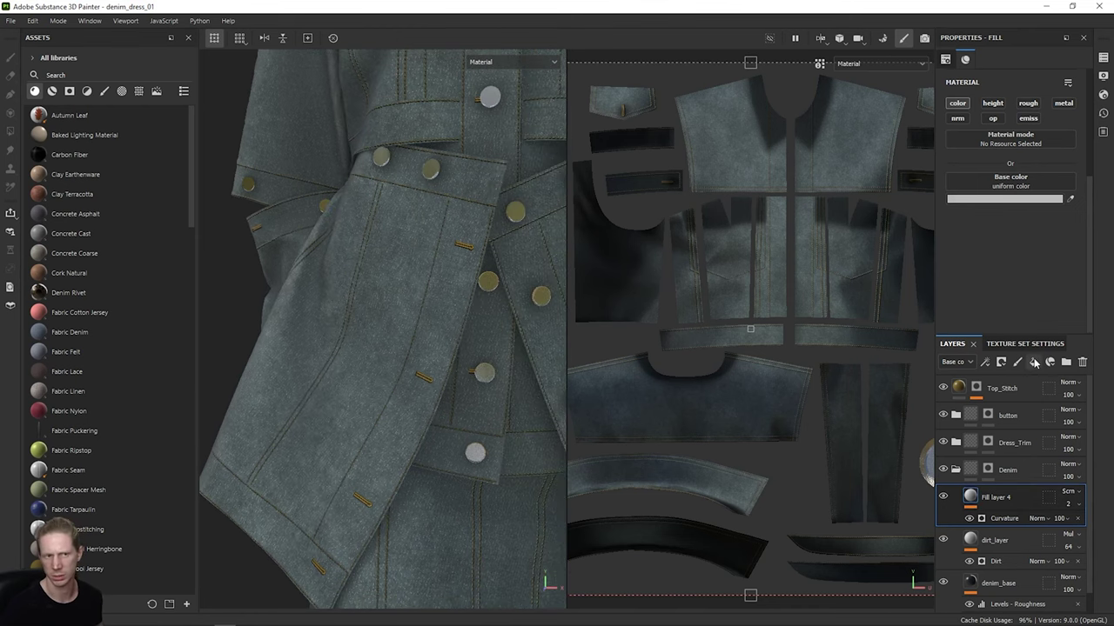
# Step: Add a fill layer above Fill layer 4 in the Denim group with only the color channel active
pyautogui.click(1033, 362)
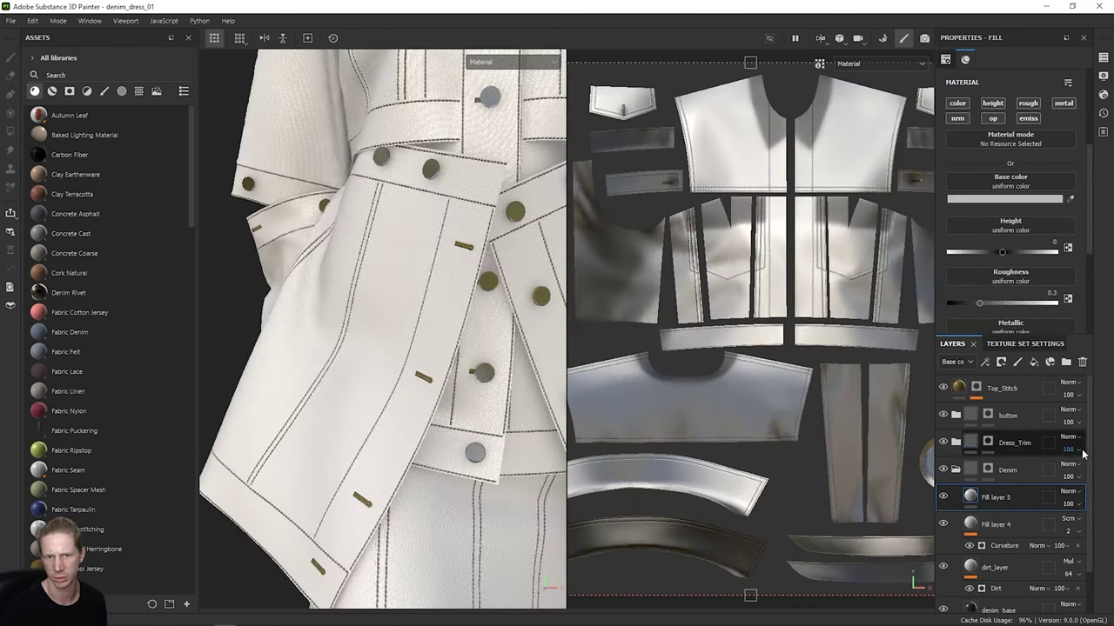
pyautogui.click(992, 103)
pyautogui.click(1028, 103)
pyautogui.click(1064, 104)
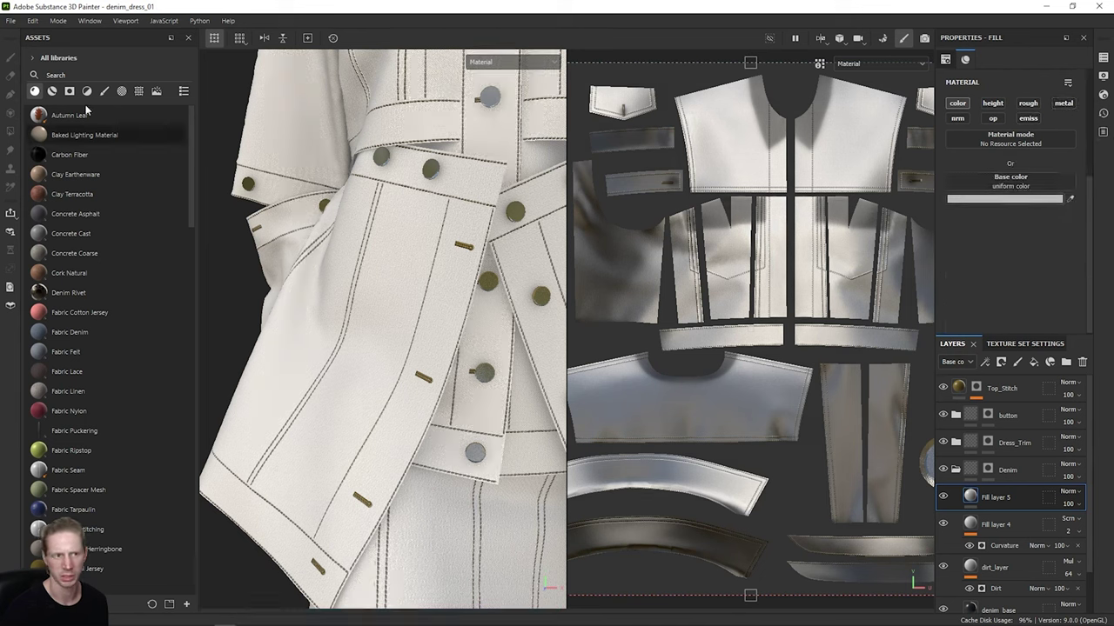
# Step: Search the material assets for denim, then clear the search and browse the texture assets for a suitable fabric
pyautogui.click(80, 75)
pyautogui.write('denim')
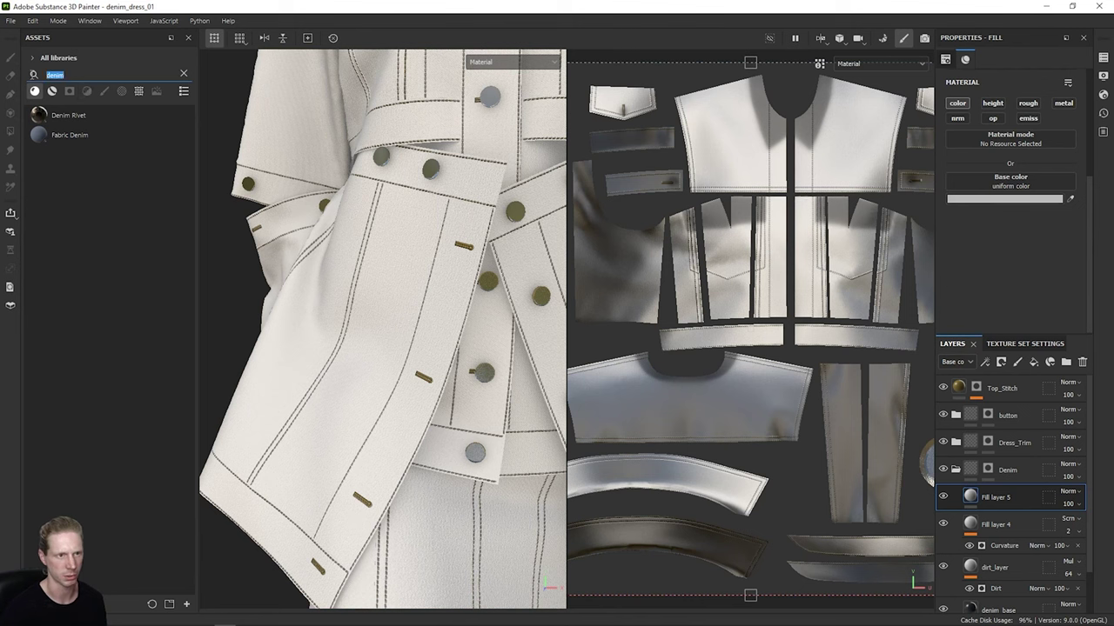
pyautogui.click(184, 74)
pyautogui.scroll(-10, 100, 375)
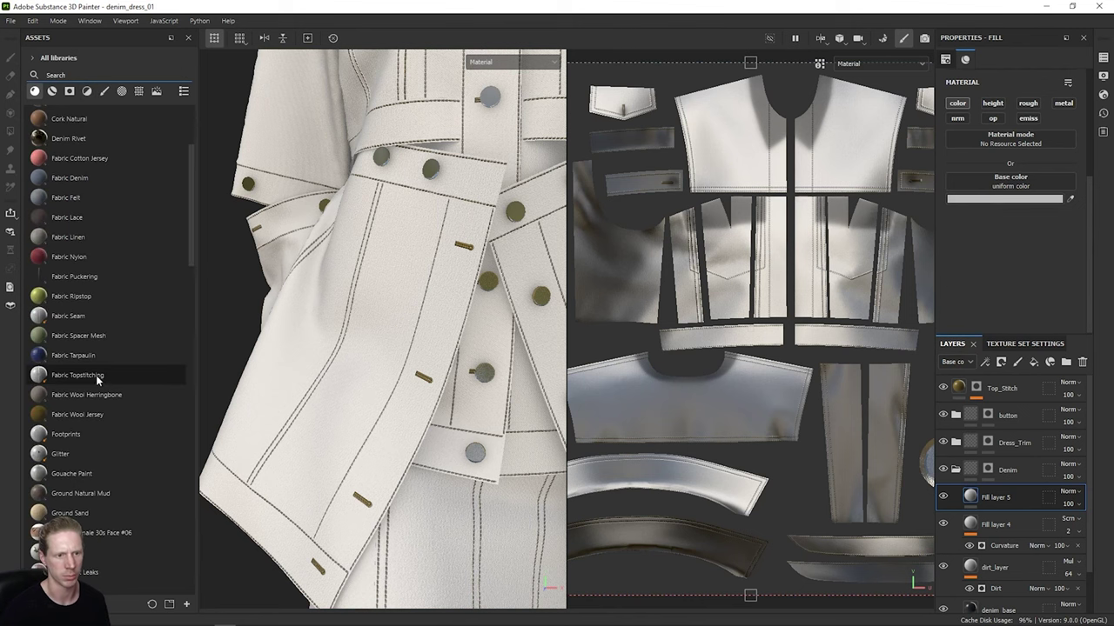
pyautogui.click(140, 92)
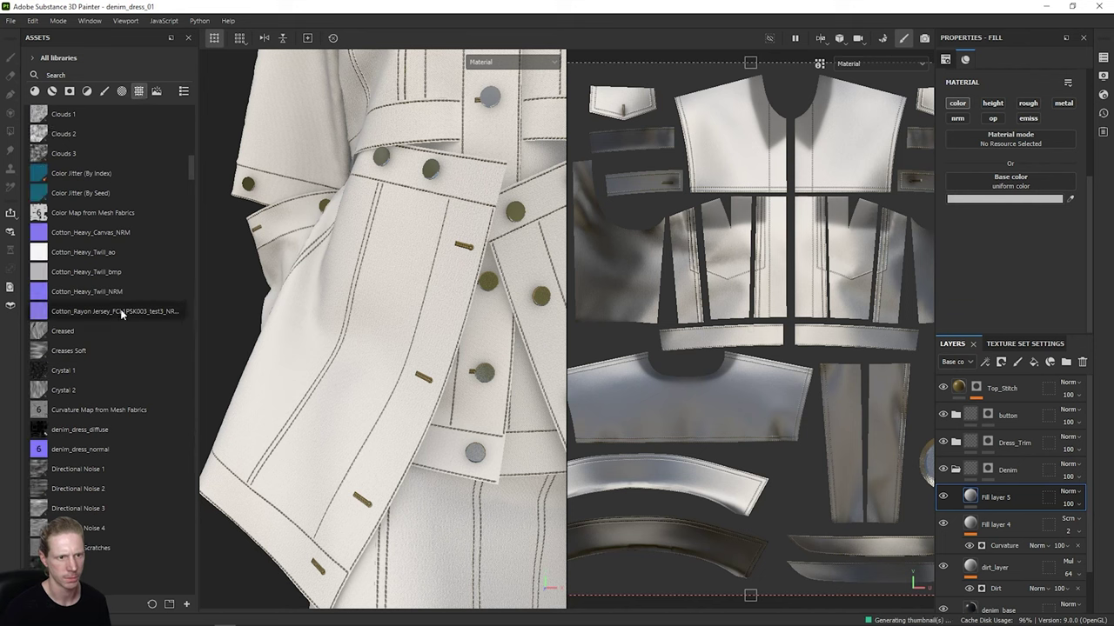
pyautogui.scroll(-1, 127, 252)
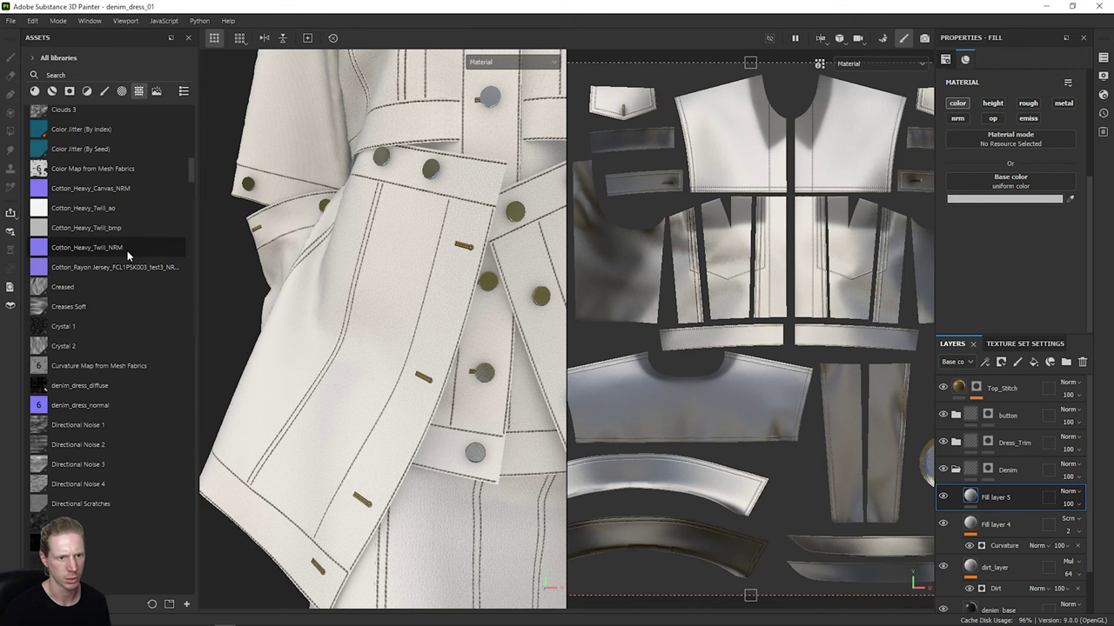
pyautogui.scroll(-15, 127, 251)
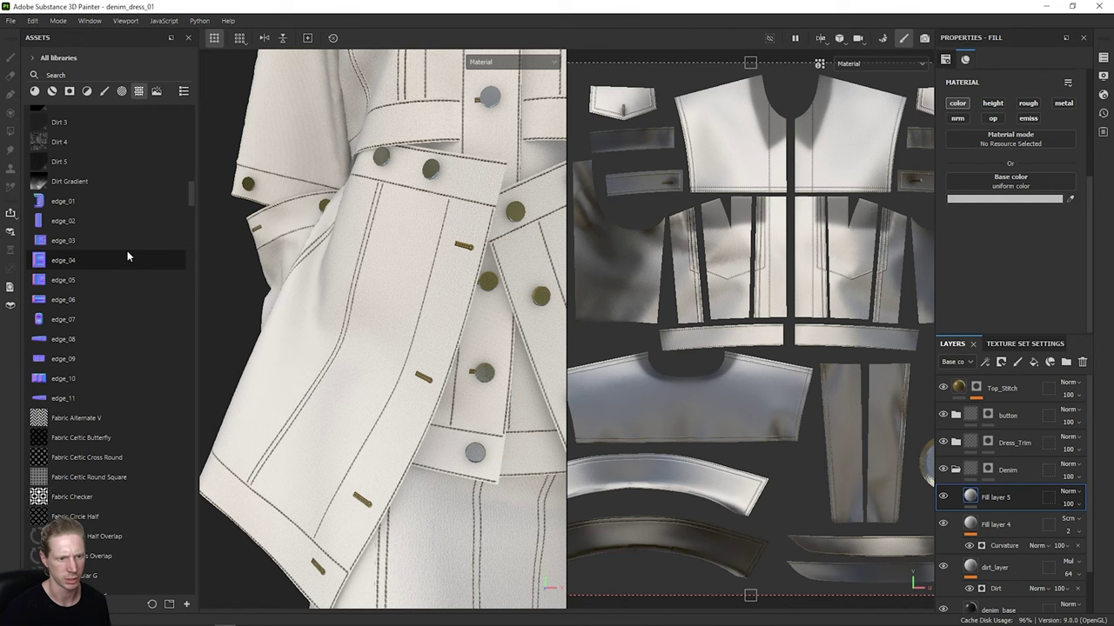
pyautogui.scroll(-2, 127, 251)
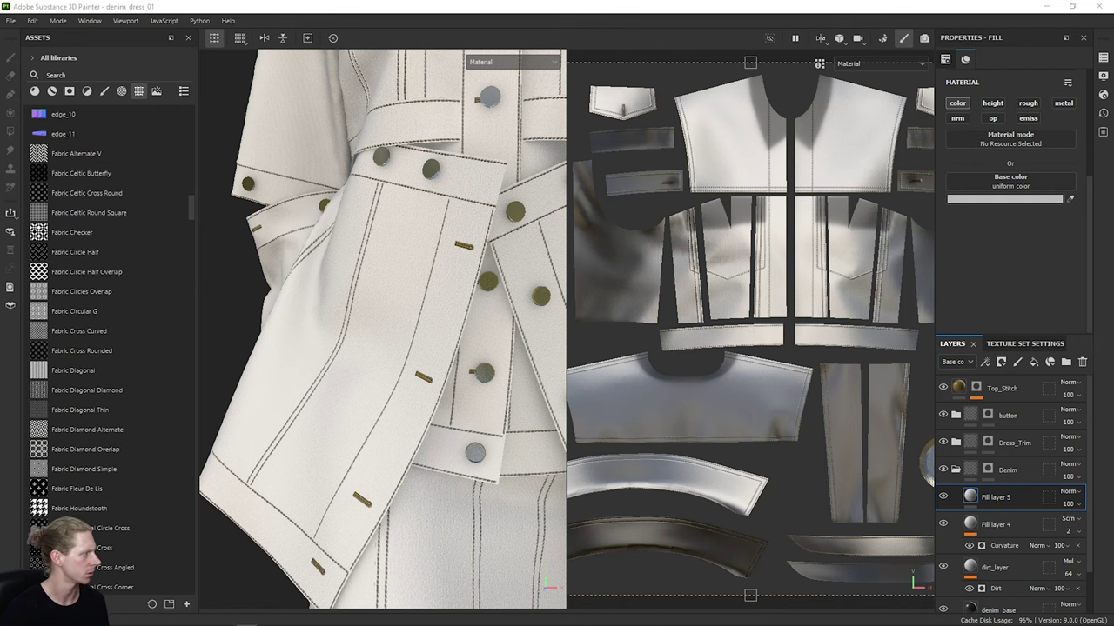
# Step: Bring the Raw_Denim_FCL1PSD001_test2 COL and NRM images from the resources folder into the asset library for import
pyautogui.moveTo(1112, 162); pyautogui.dragTo(534, 152)
pyautogui.click(405, 240)
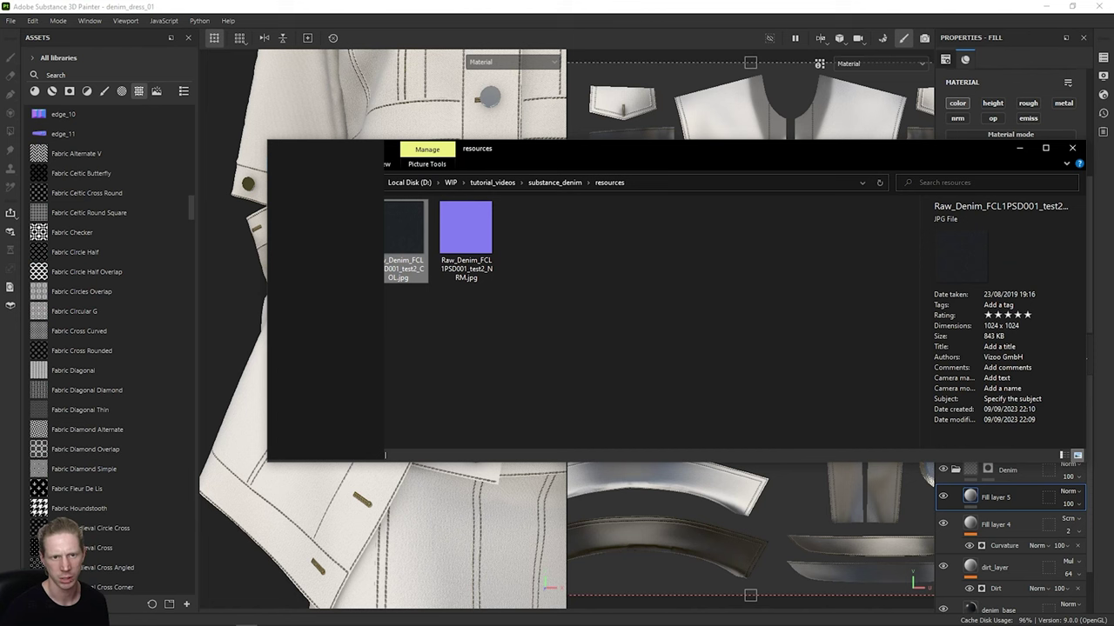
pyautogui.click(475, 250)
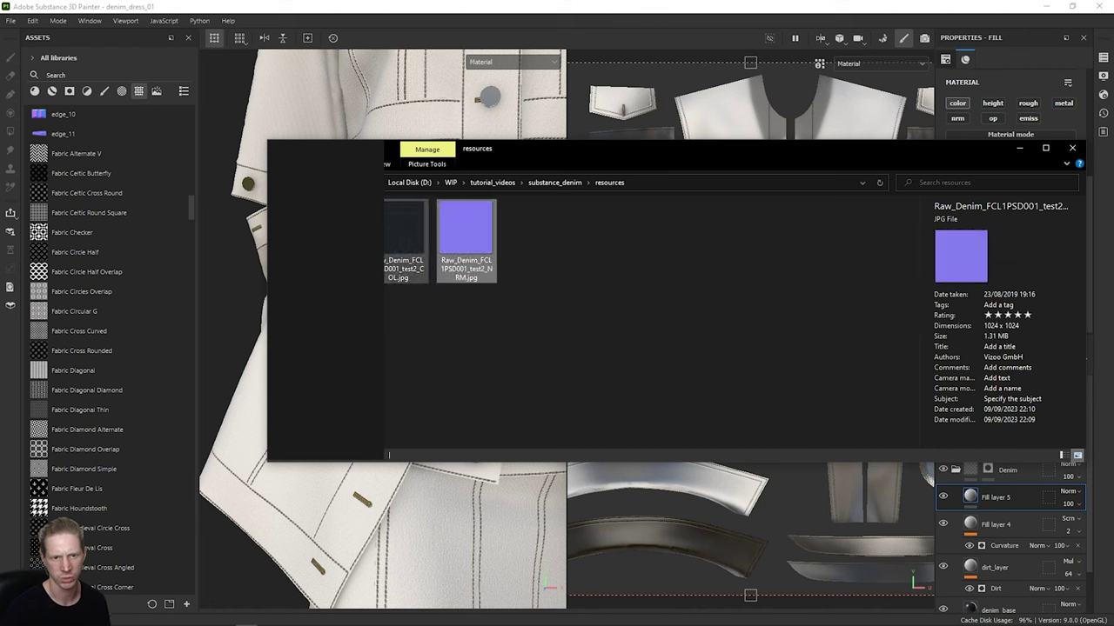
pyautogui.moveTo(551, 340); pyautogui.dragTo(131, 263)
pyautogui.click(611, 136)
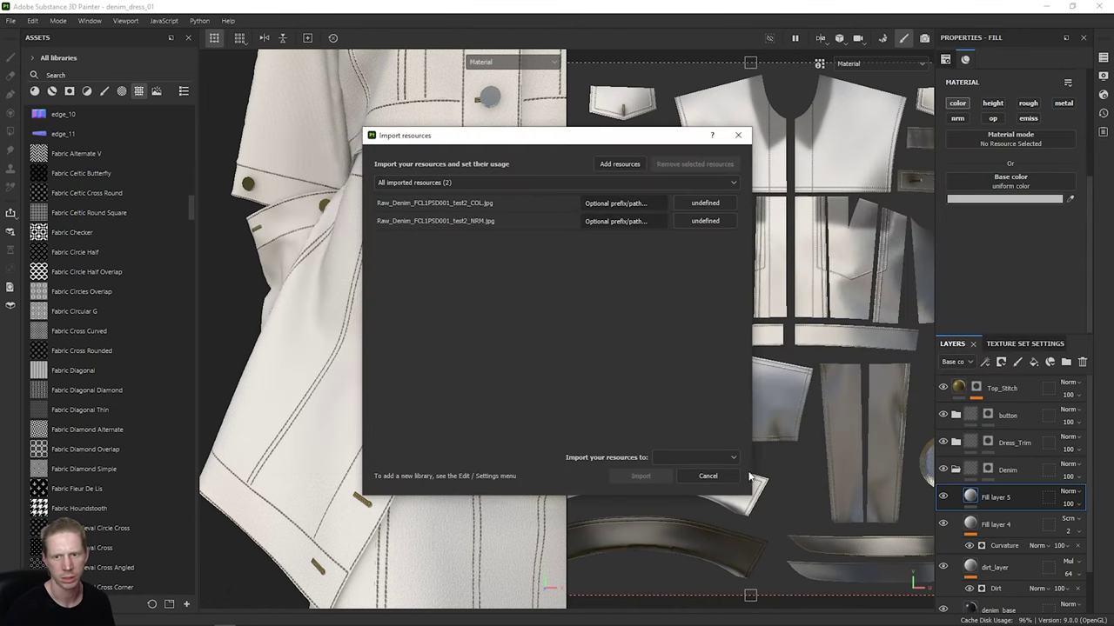
# Step: Set the usage of both Raw_Denim images to texture and import them to the library 'your_assets'
pyautogui.click(688, 455)
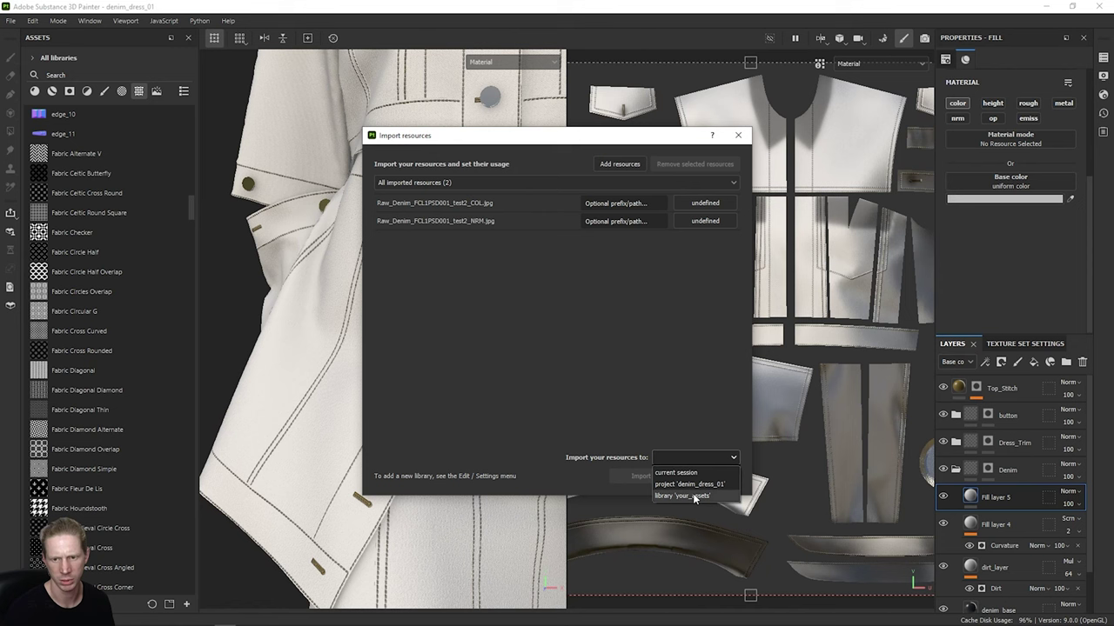
pyautogui.click(692, 493)
pyautogui.moveTo(522, 223); pyautogui.dragTo(499, 201)
pyautogui.click(712, 203)
pyautogui.click(731, 250)
pyautogui.click(640, 477)
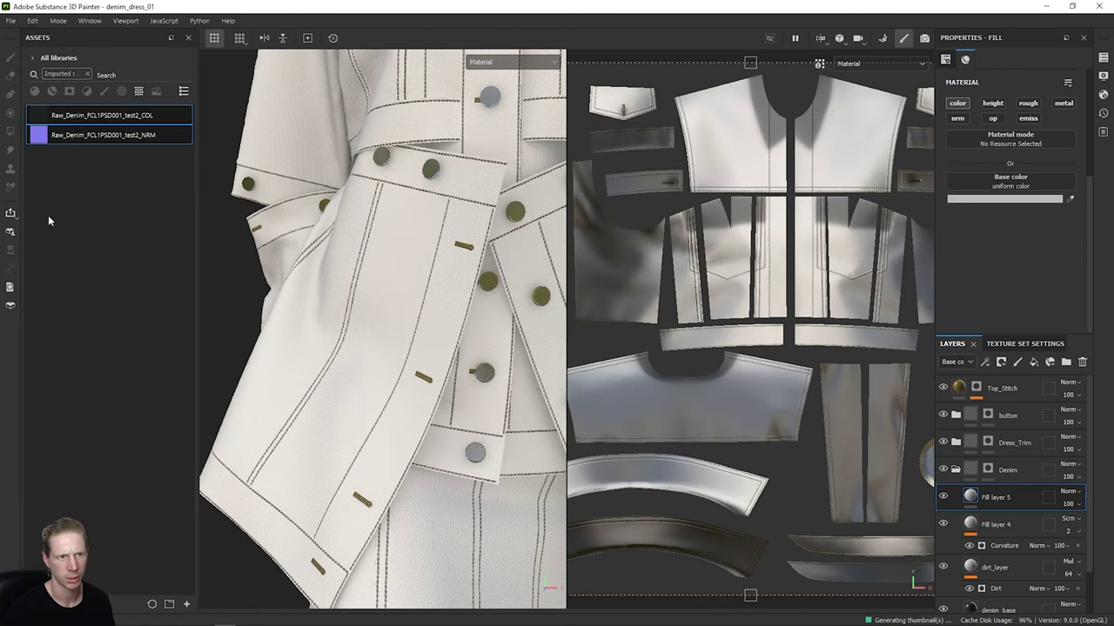
# Step: Assign the Raw_Denim_FCL1PSD001_test2_NRM texture to the base color of Fill layer 5
pyautogui.moveTo(122, 136); pyautogui.dragTo(1013, 186)
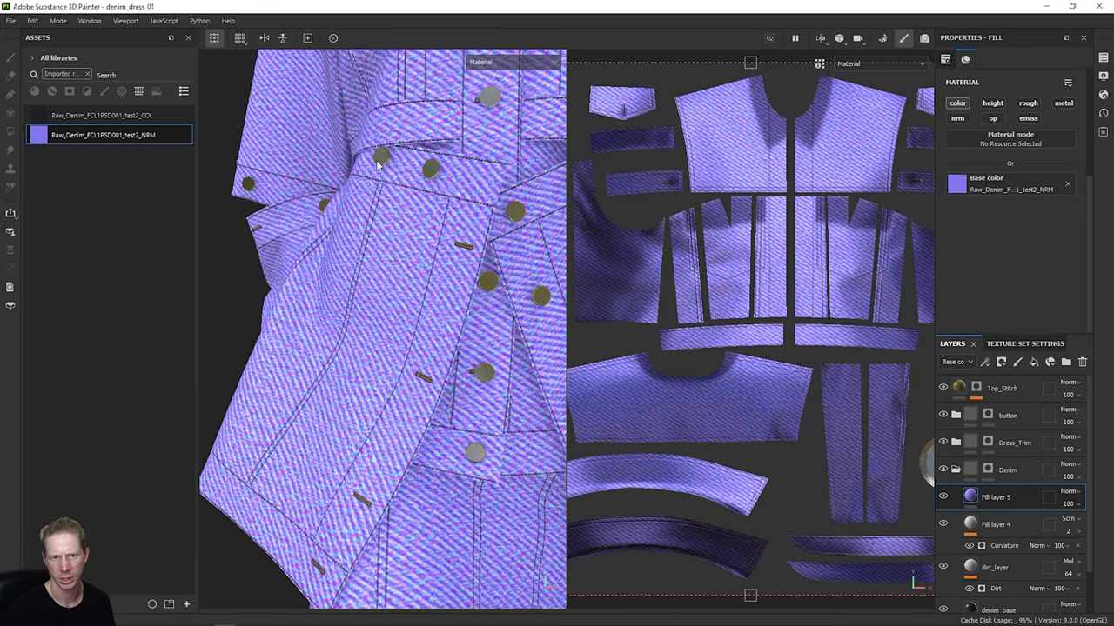
pyautogui.scroll(-1, 1000, 487)
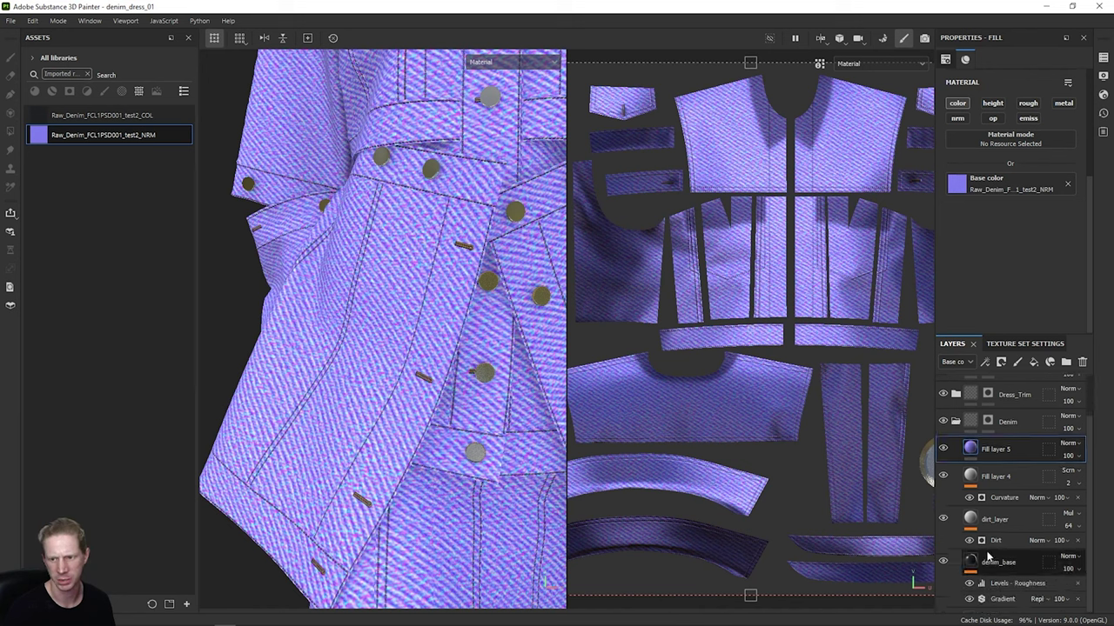
# Step: Check the tiling used by the denim_base layer and set Fill layer 5's tiling to the same 5.4
pyautogui.click(1016, 566)
pyautogui.scroll(-3, 1016, 235)
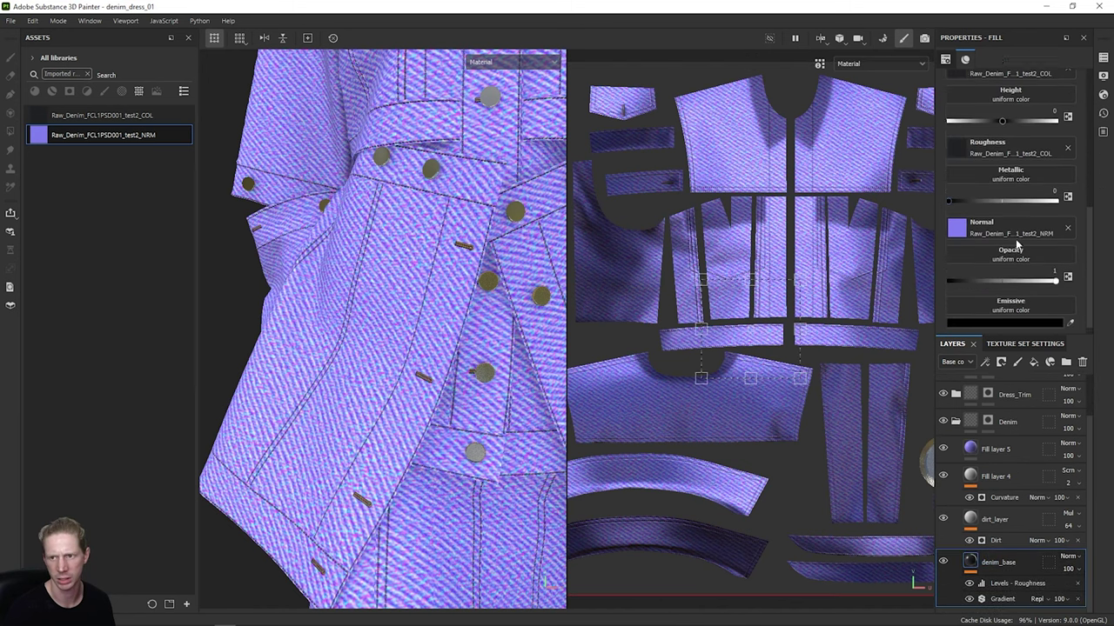
pyautogui.scroll(5, 1017, 243)
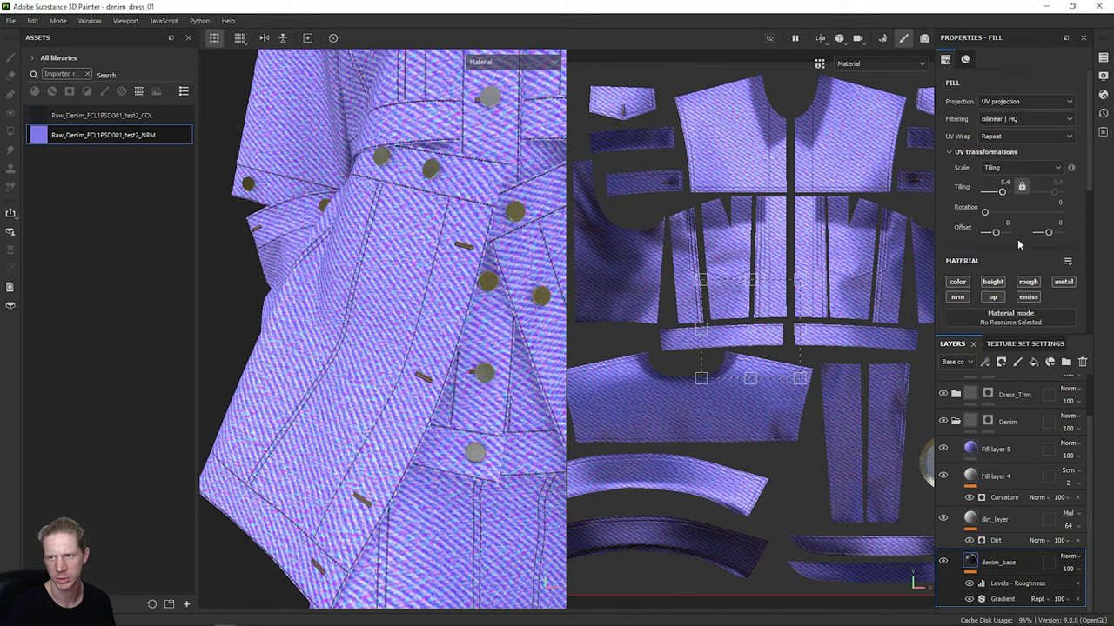
pyautogui.scroll(1, 1000, 522)
pyautogui.click(992, 483)
pyautogui.click(1002, 185)
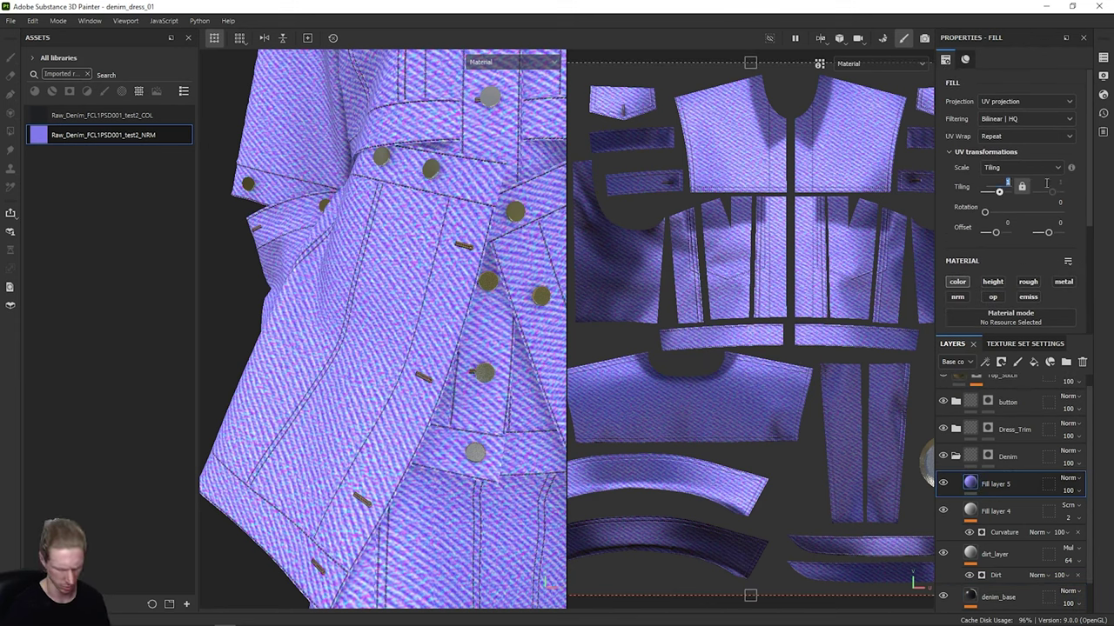
pyautogui.write('5.4')
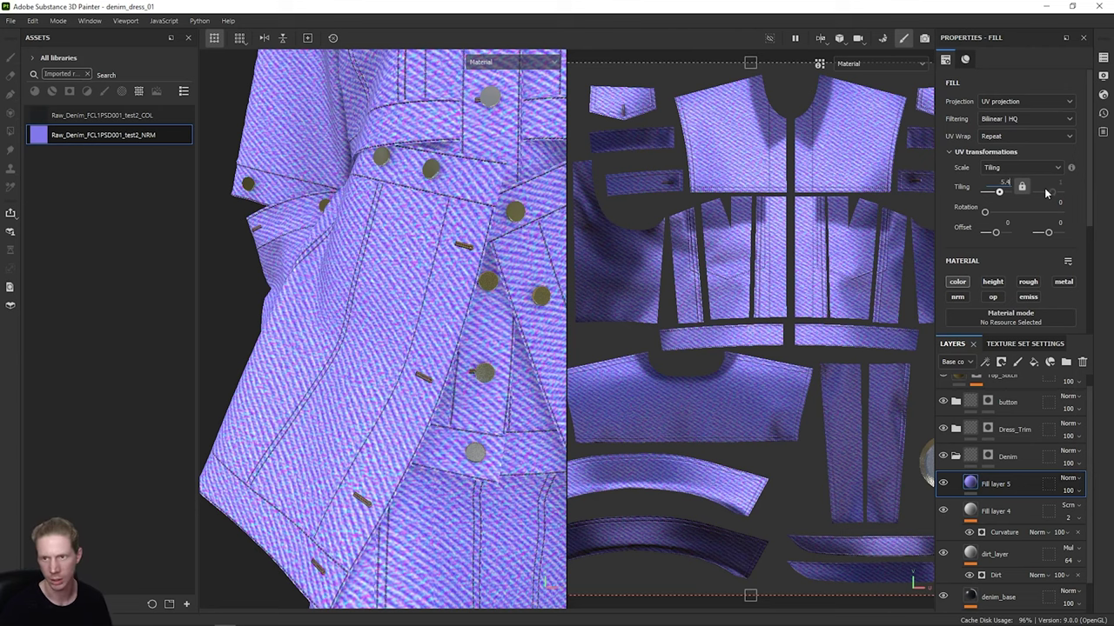
pyautogui.press('Return')
pyautogui.scroll(5, 428, 344)
pyautogui.scroll(-1, 428, 343)
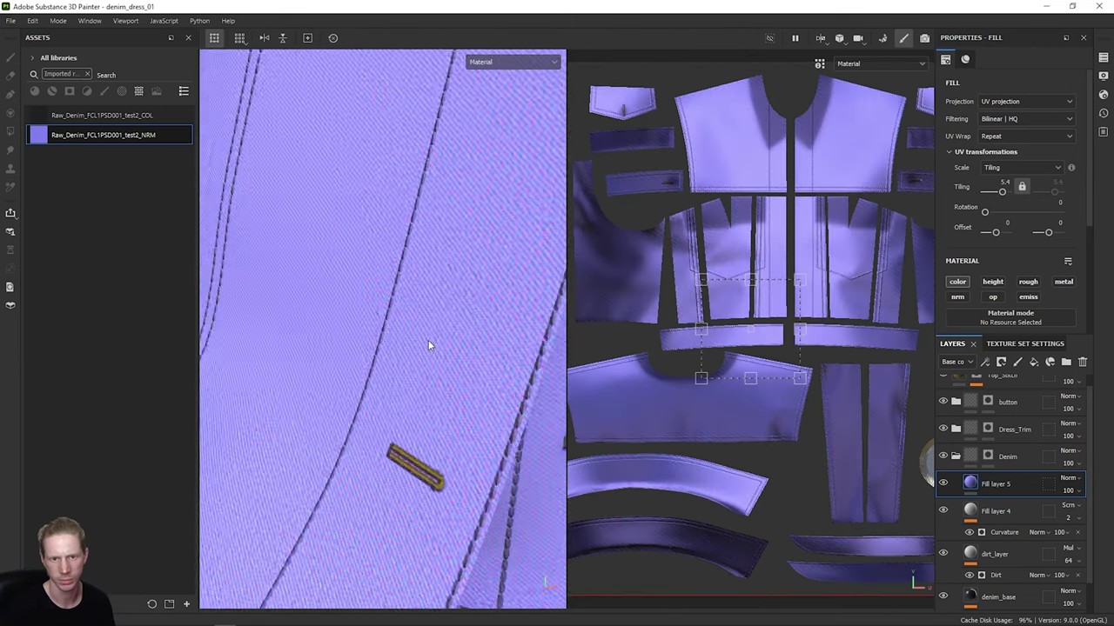
# Step: Add a Gradient filter to Fill layer 5
pyautogui.rightClick(1001, 489)
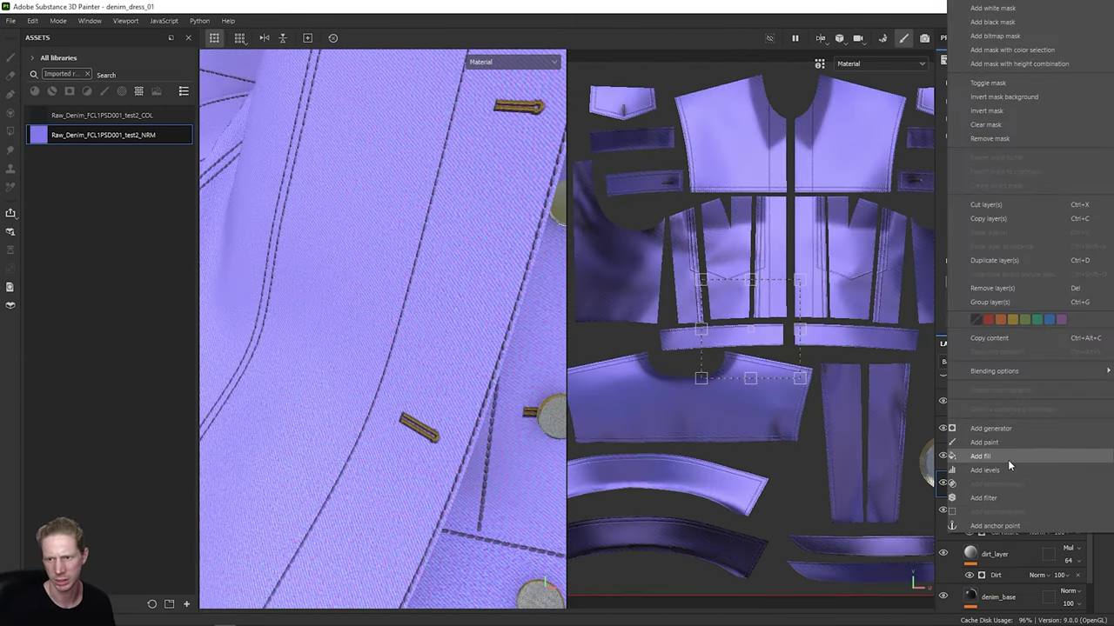
pyautogui.click(988, 497)
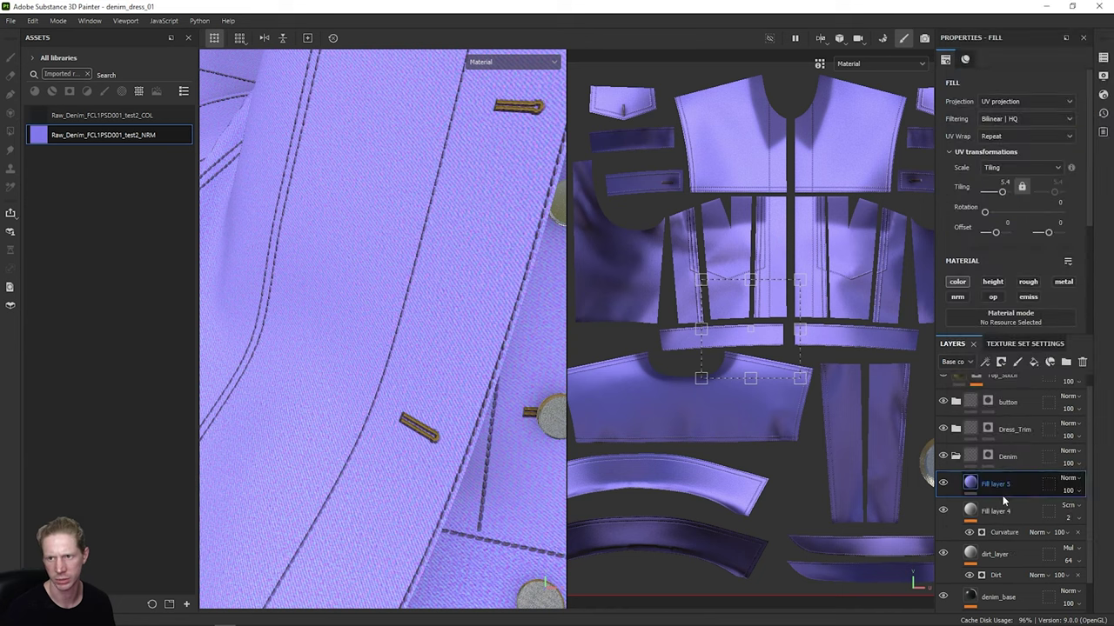
pyautogui.click(1021, 120)
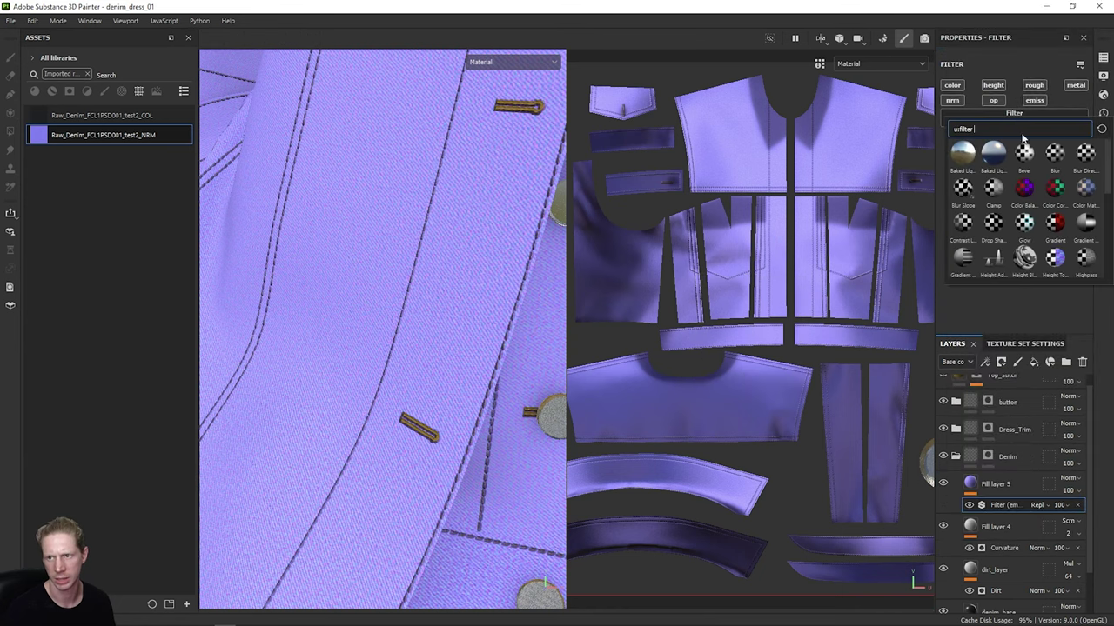
pyautogui.click(1056, 226)
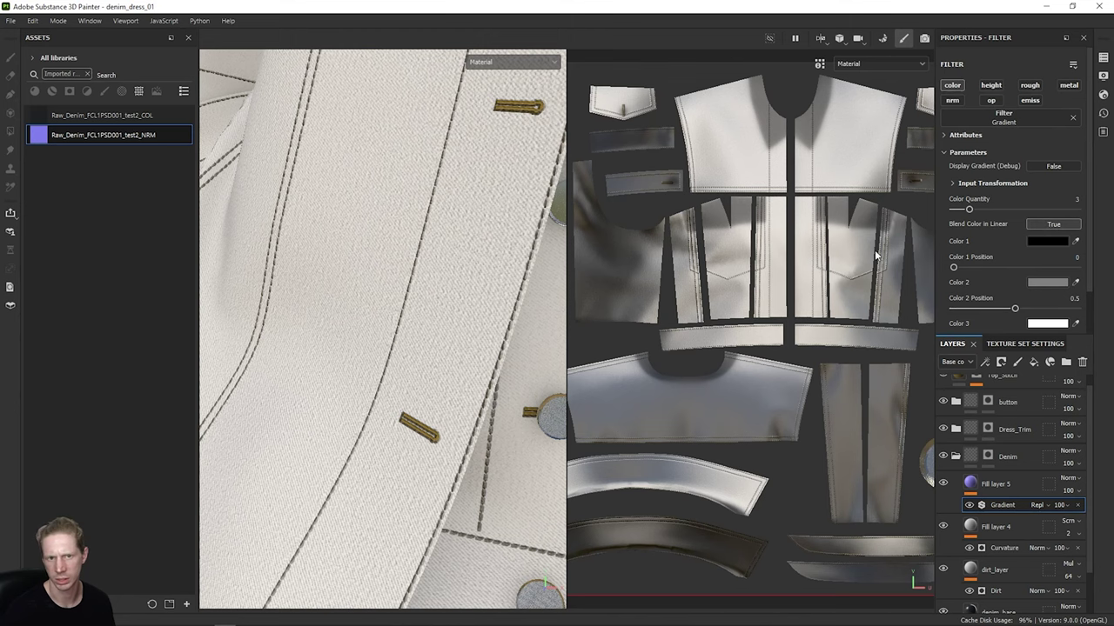
# Step: Sharpen the twill contrast by setting the gradient's Color 1 position to 0.45, Color 2 position to 0.66 and Color 3 position to 0.67
pyautogui.scroll(-3, 339, 266)
pyautogui.scroll(5, 337, 266)
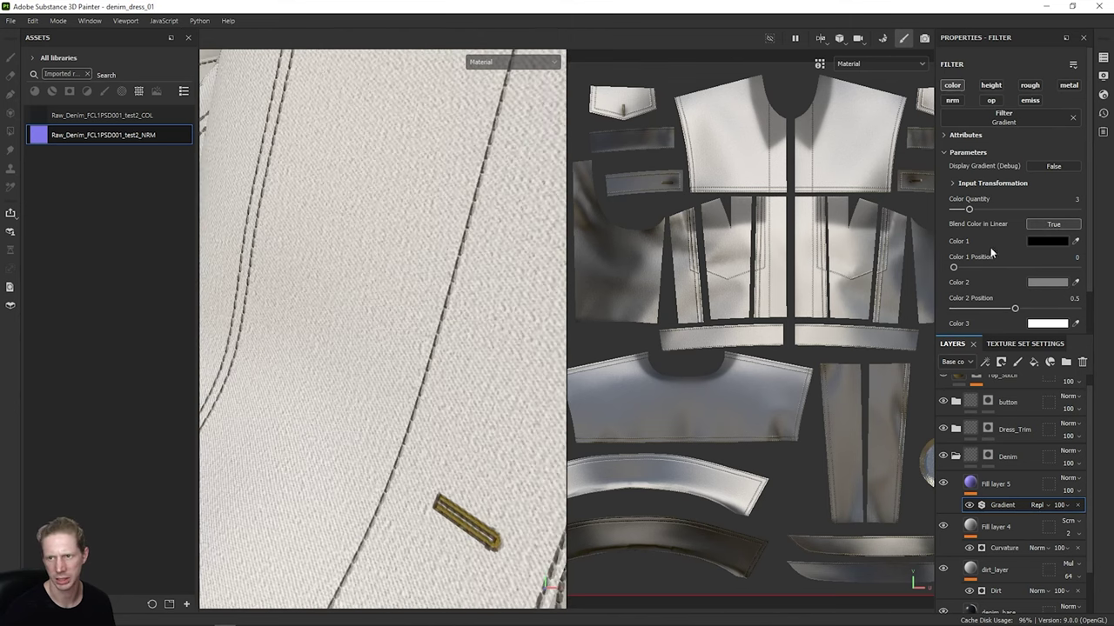
pyautogui.moveTo(957, 267); pyautogui.dragTo(1025, 266)
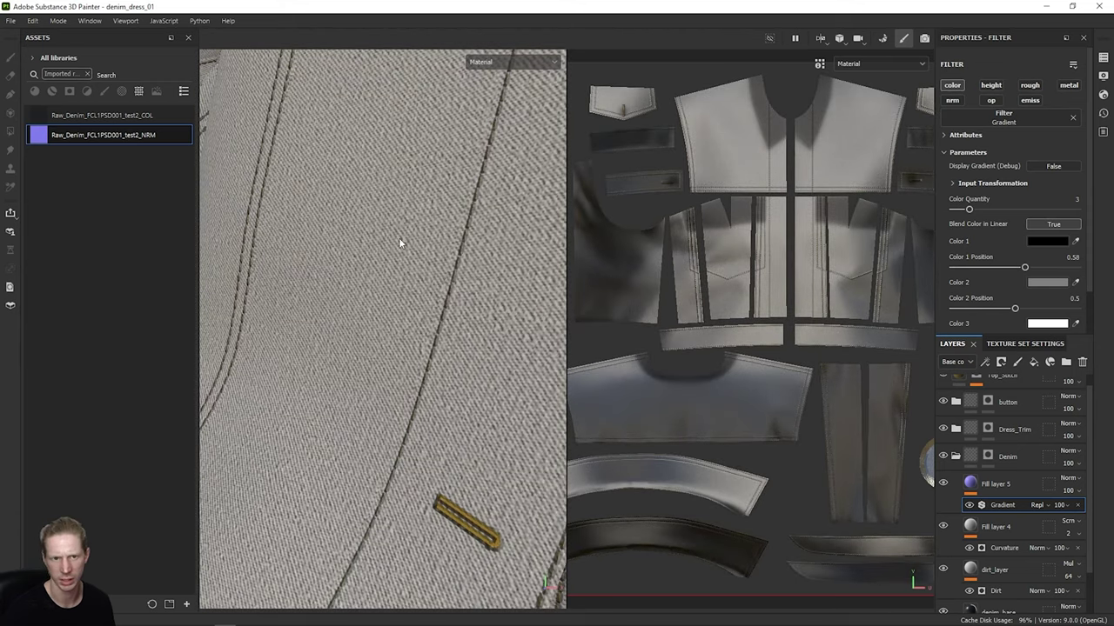
pyautogui.moveTo(1015, 309)
pyautogui.mouseDown()
pyautogui.moveTo(992, 310)
pyautogui.moveTo(1033, 309)
pyautogui.mouseUp()
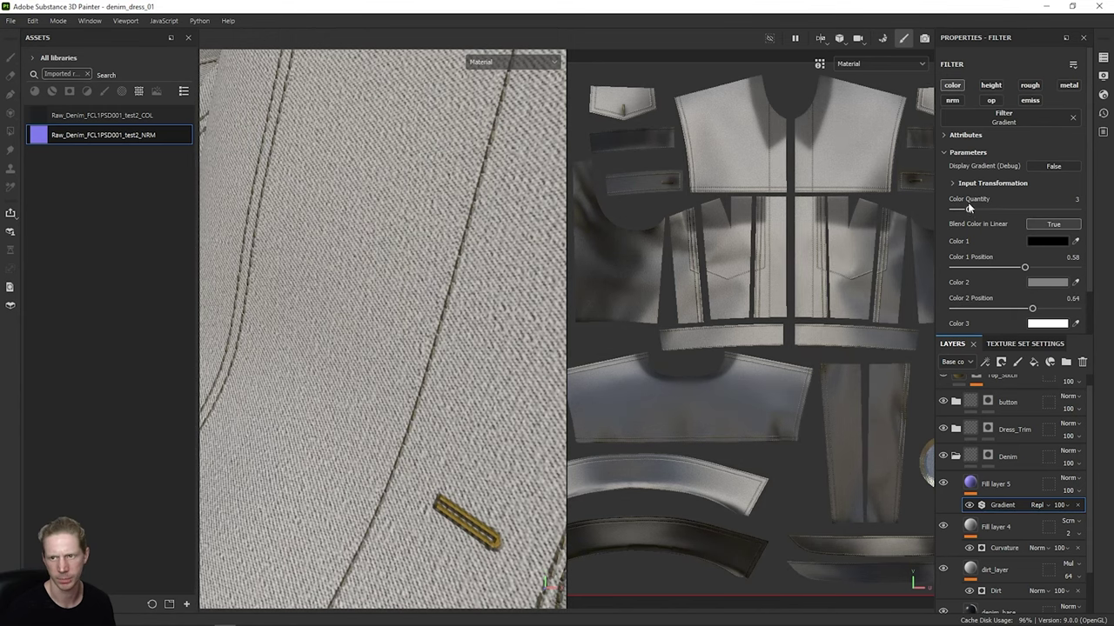
pyautogui.scroll(-2, 982, 268)
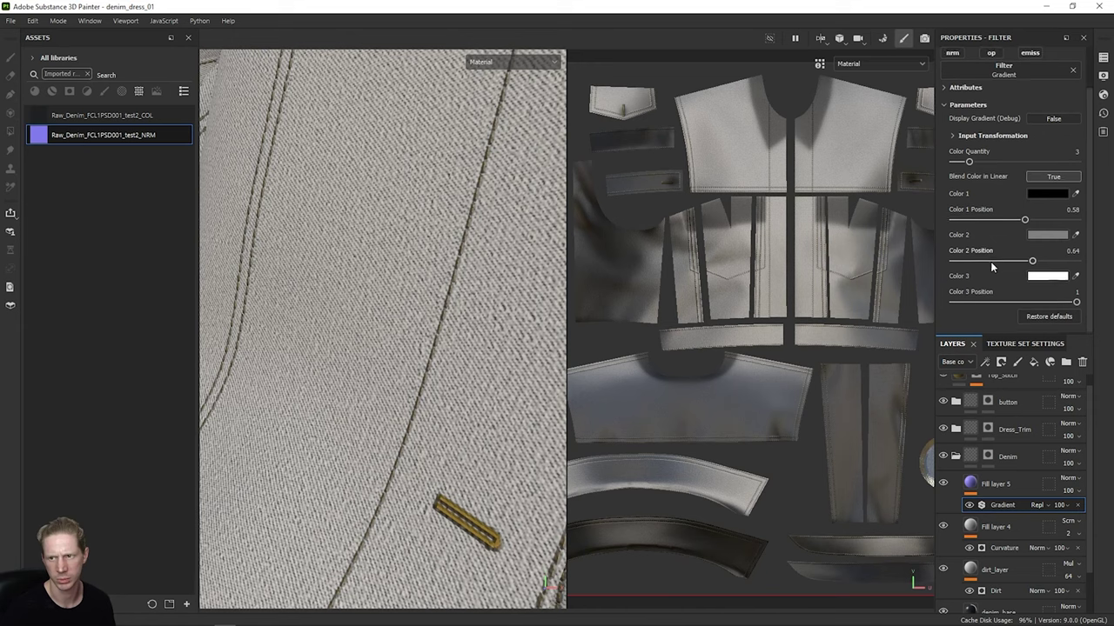
pyautogui.moveTo(1075, 303); pyautogui.dragTo(1036, 303)
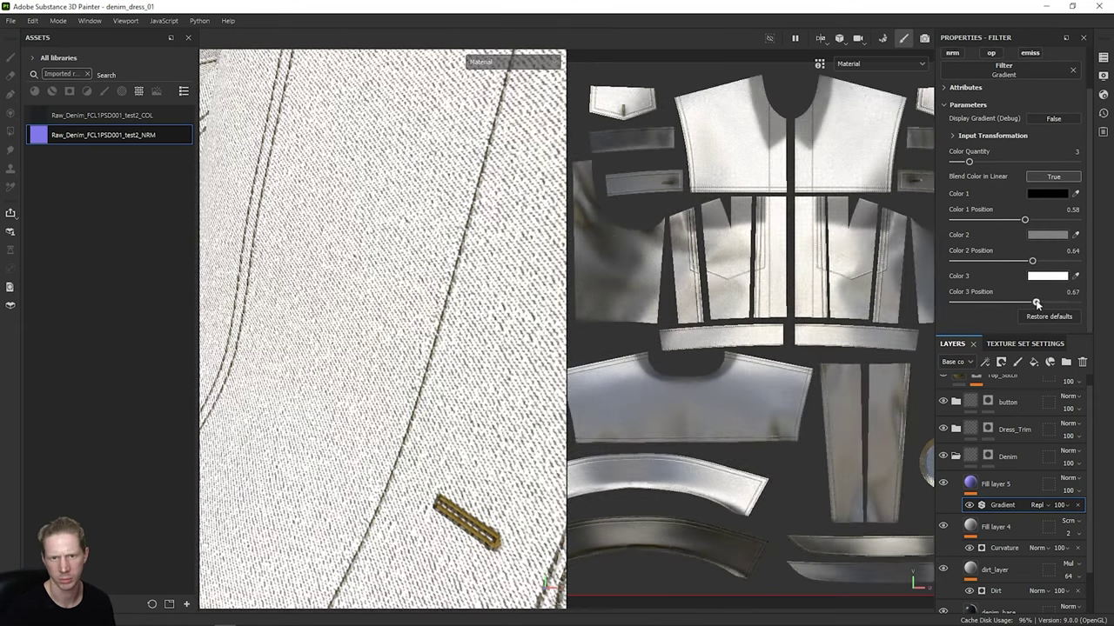
pyautogui.moveTo(1033, 261)
pyautogui.mouseDown()
pyautogui.moveTo(1048, 265)
pyautogui.moveTo(1034, 270)
pyautogui.mouseUp()
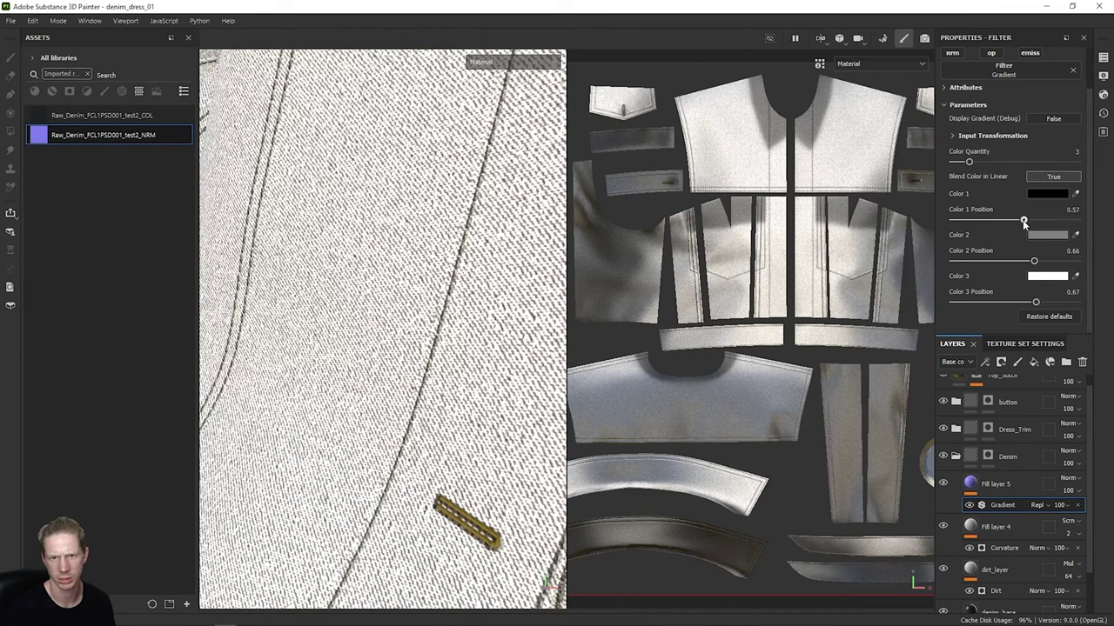
pyautogui.moveTo(988, 229); pyautogui.dragTo(1010, 228)
pyautogui.scroll(-5, 415, 344)
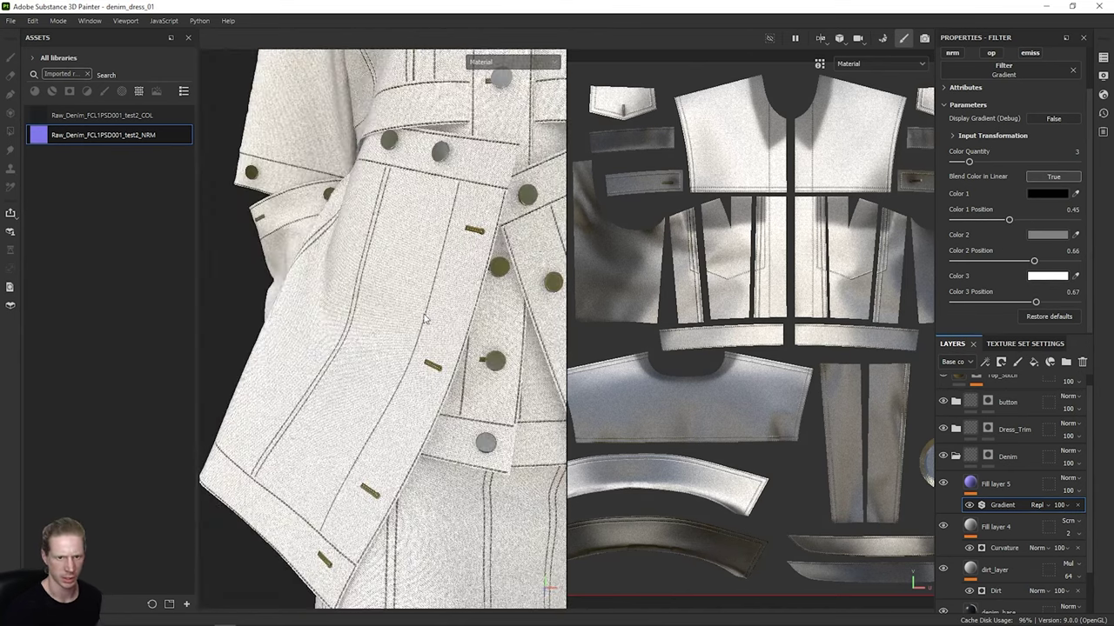
pyautogui.scroll(5, 415, 344)
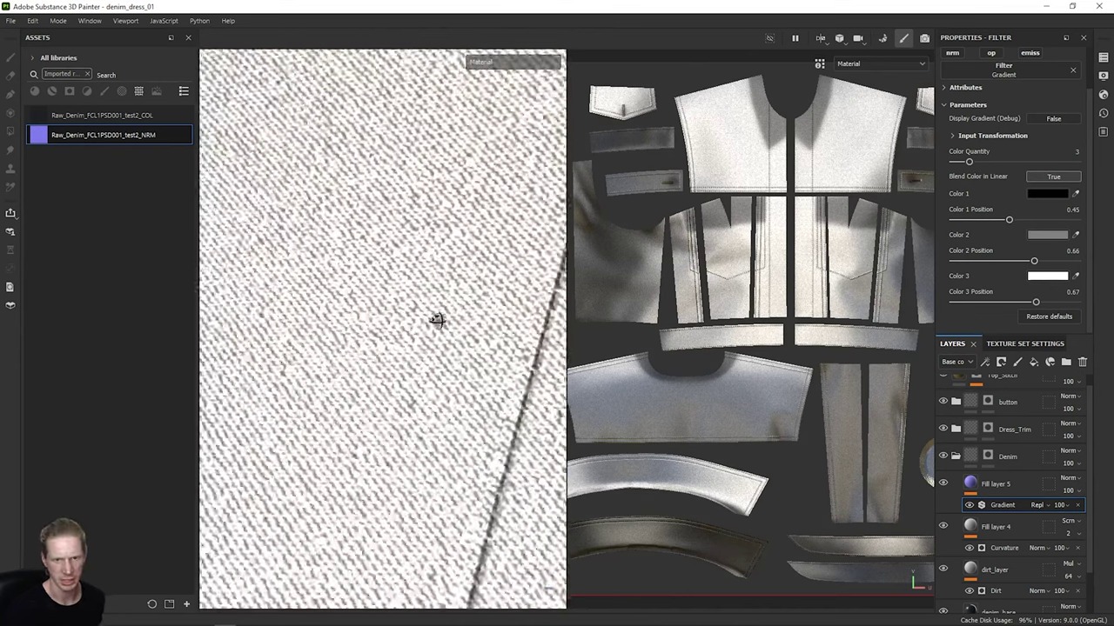
pyautogui.scroll(-5, 514, 364)
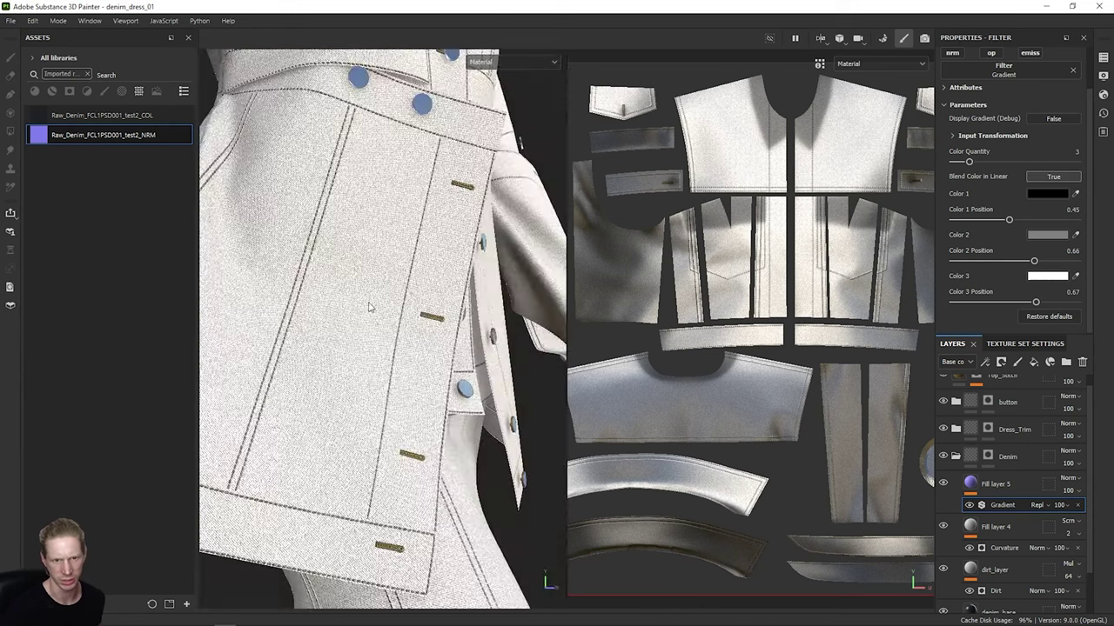
pyautogui.scroll(-4, 367, 308)
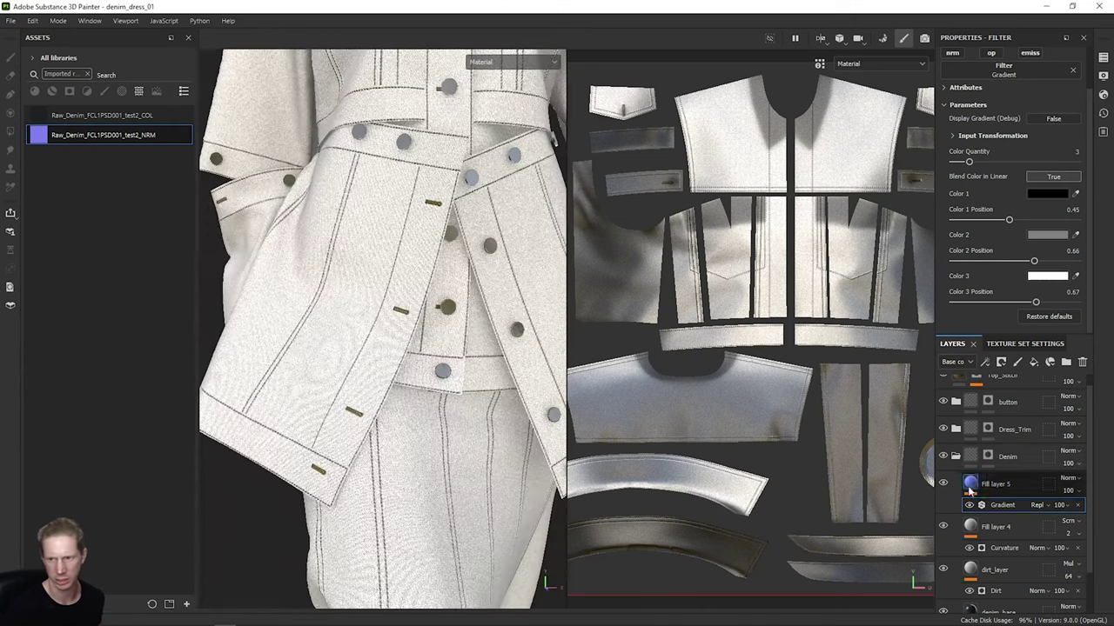
# Step: Set the base color blending mode of Fill layer 5 to Multiply
pyautogui.click(1010, 493)
pyautogui.scroll(1, 1044, 487)
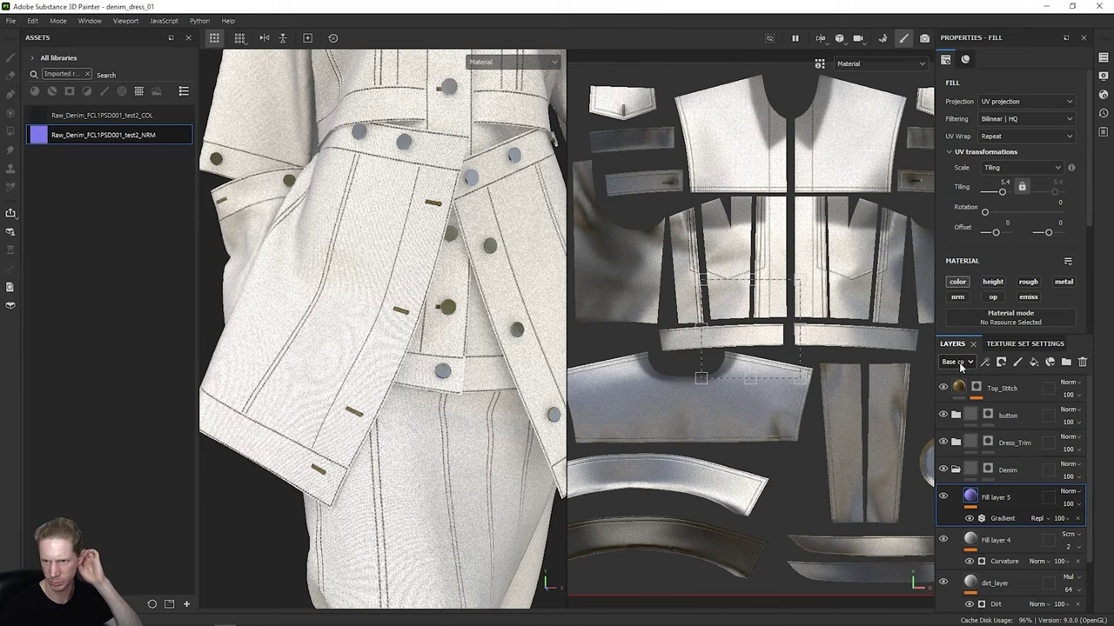
pyautogui.click(1070, 492)
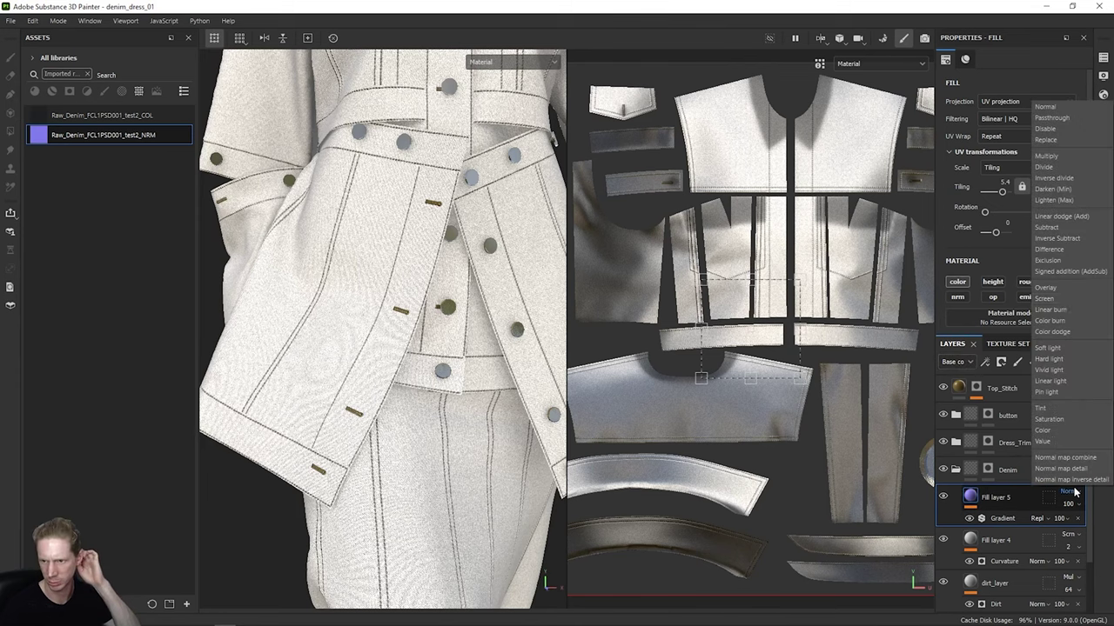
pyautogui.click(1079, 156)
# Step: Compare the denim with and without Fill layer 5, on the whole garment and close up on the weave
pyautogui.click(944, 497)
pyautogui.click(944, 496)
pyautogui.click(944, 496)
pyautogui.click(944, 497)
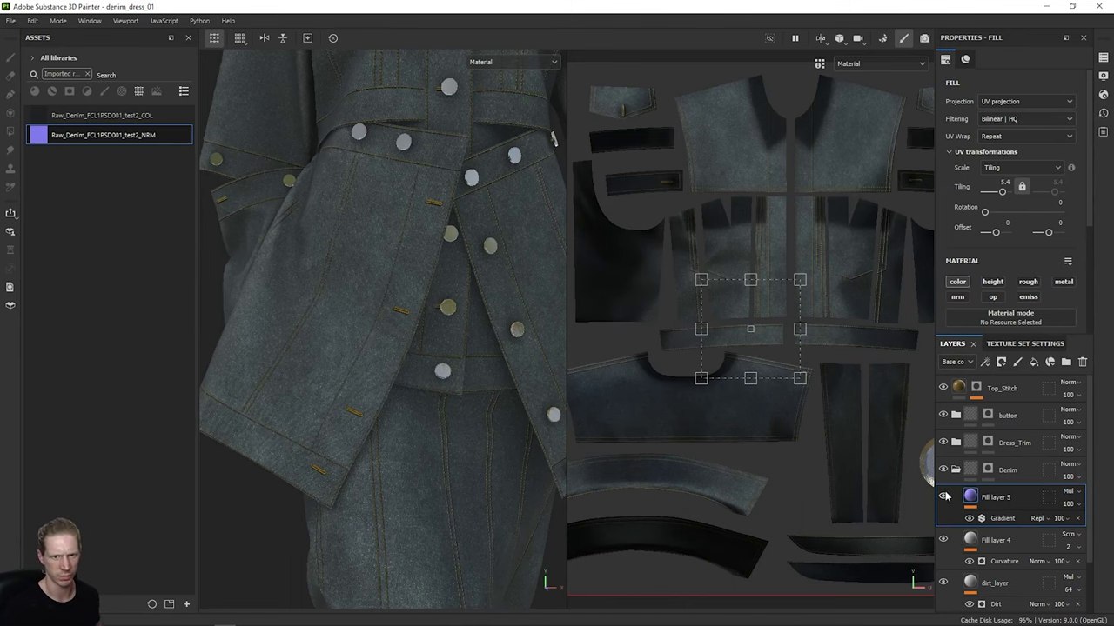
pyautogui.scroll(10, 483, 291)
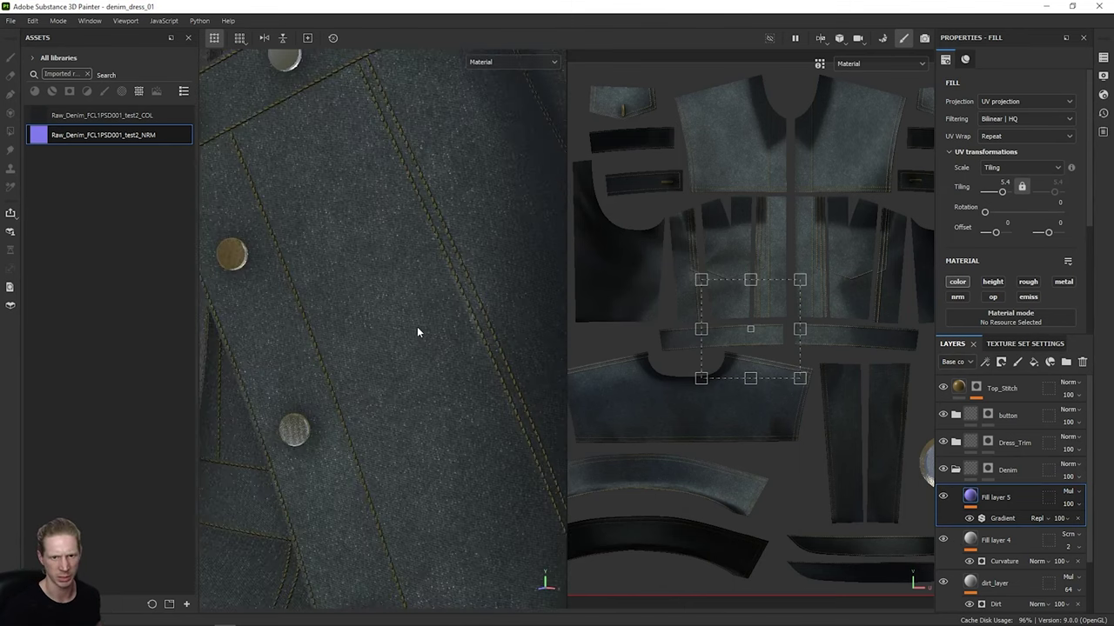
pyautogui.scroll(3, 365, 334)
pyautogui.scroll(-5, 525, 255)
pyautogui.click(942, 496)
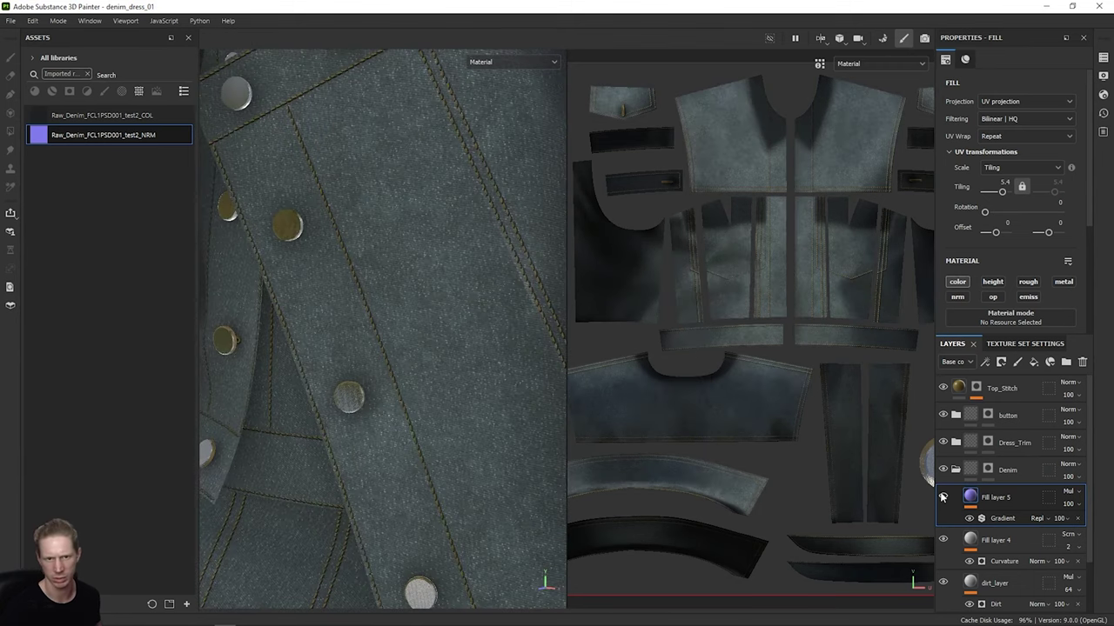
pyautogui.click(942, 497)
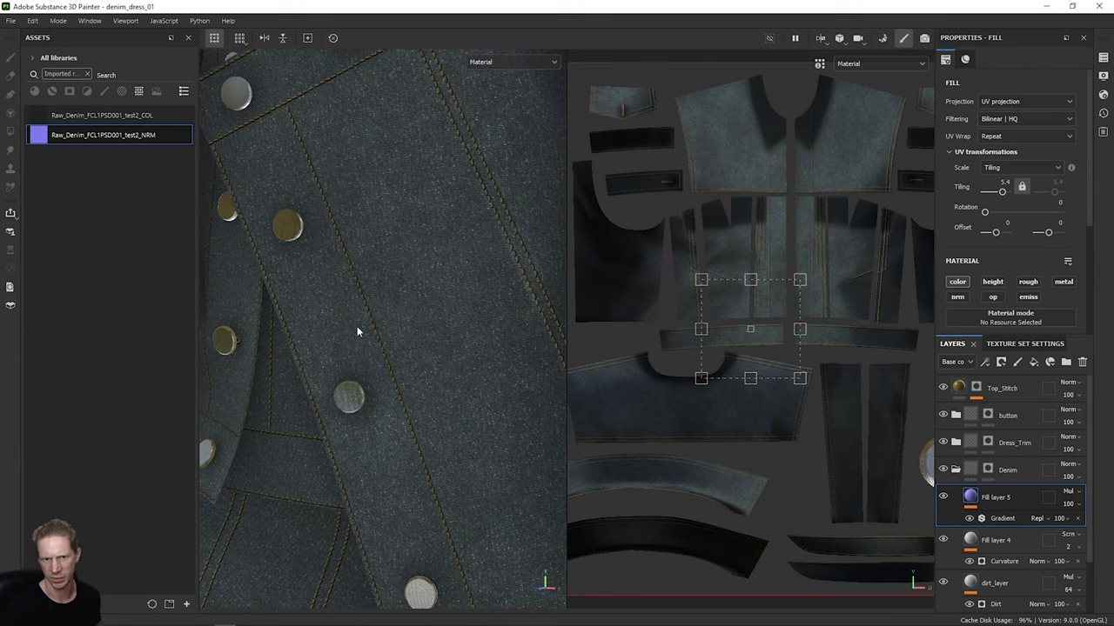
# Step: Reduce Fill layer 5's base color opacity to 88 and check the effect on the whole dress
pyautogui.click(1081, 504)
pyautogui.moveTo(1106, 526); pyautogui.dragTo(1102, 527)
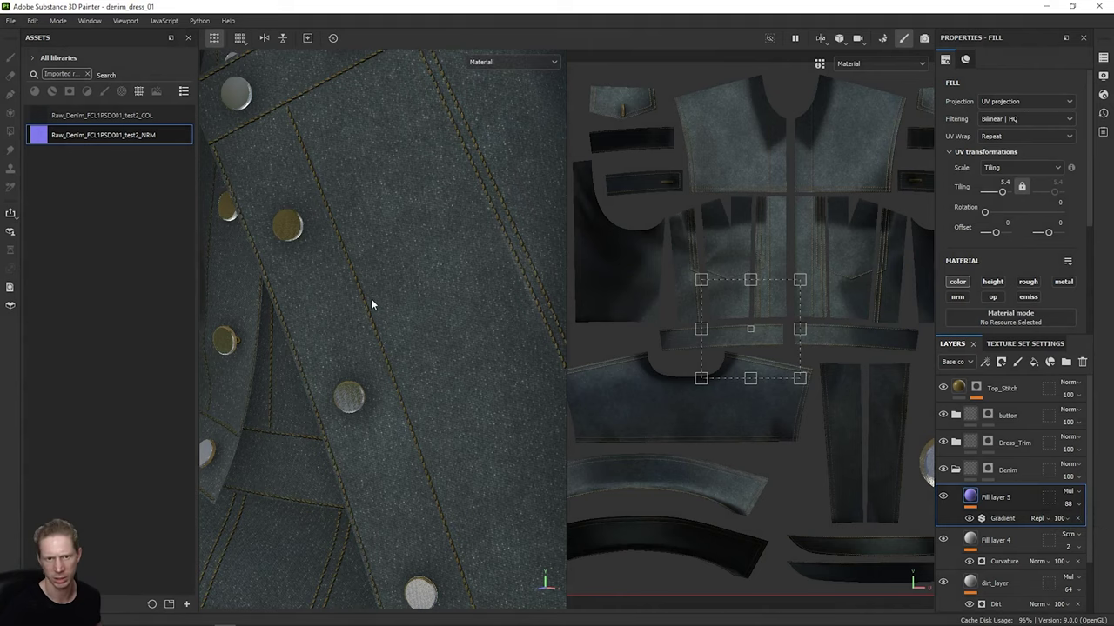
pyautogui.scroll(-6, 374, 299)
pyautogui.scroll(-4, 396, 274)
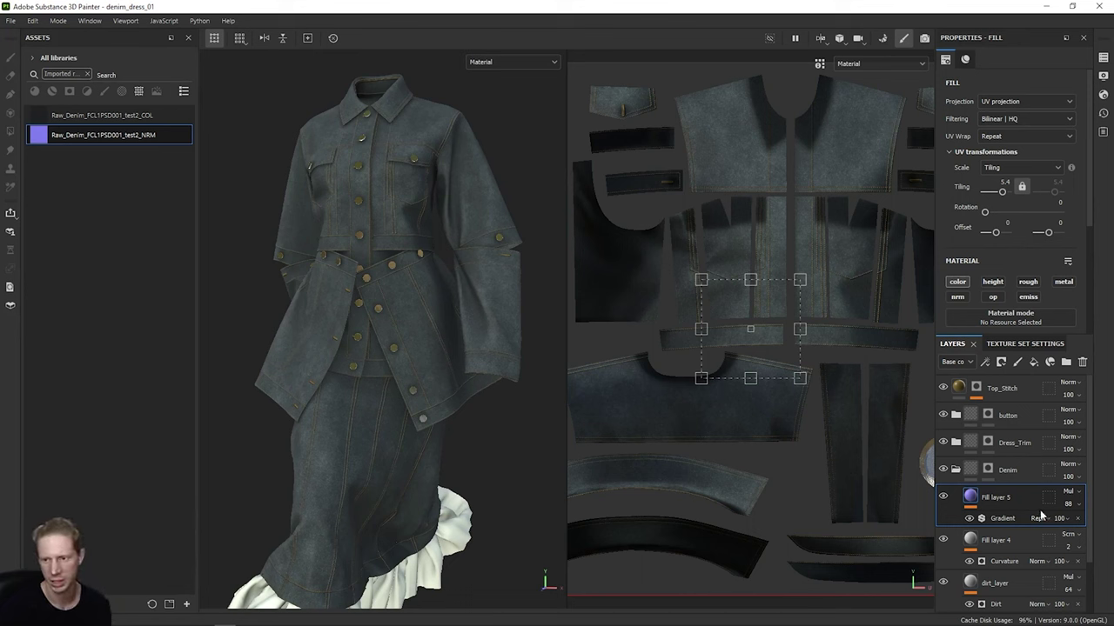
# Step: Rename Fill layer 5 in the Denim folder as twill_shadows
pyautogui.scroll(-2, 1012, 528)
pyautogui.scroll(2, 1014, 524)
pyautogui.scroll(-1, 1028, 474)
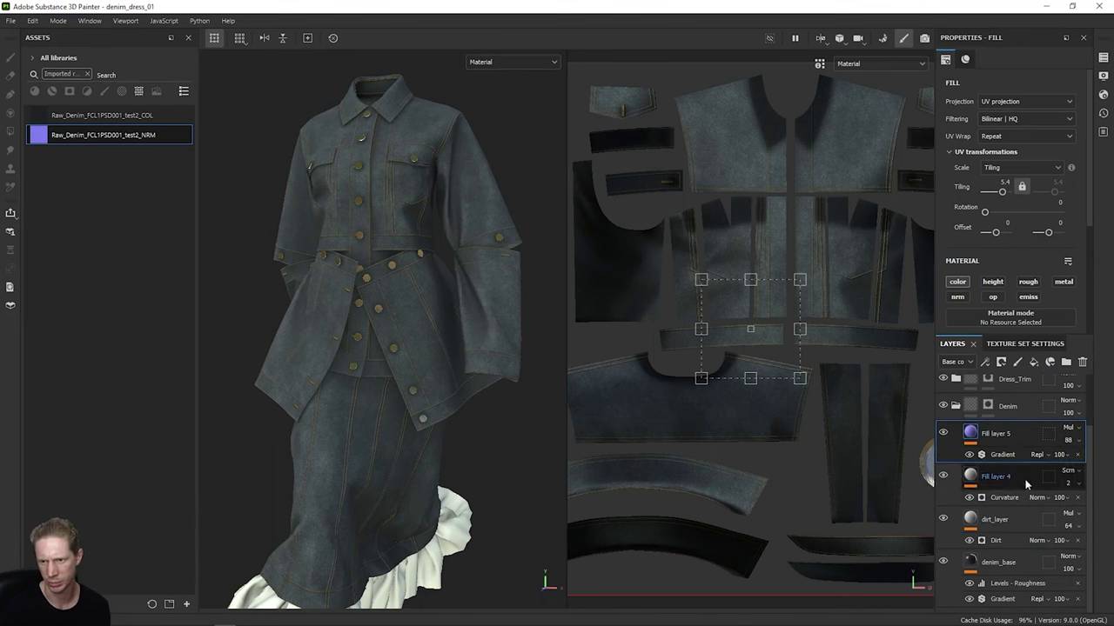
pyautogui.doubleClick(1001, 433)
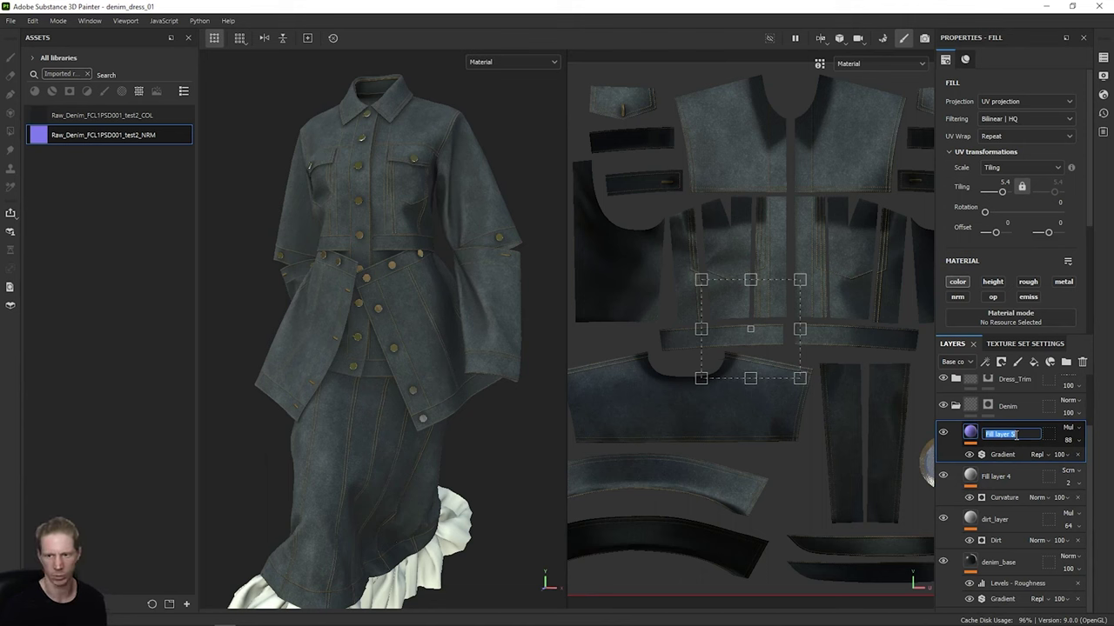
pyautogui.click(1005, 406)
pyautogui.scroll(1, 1020, 568)
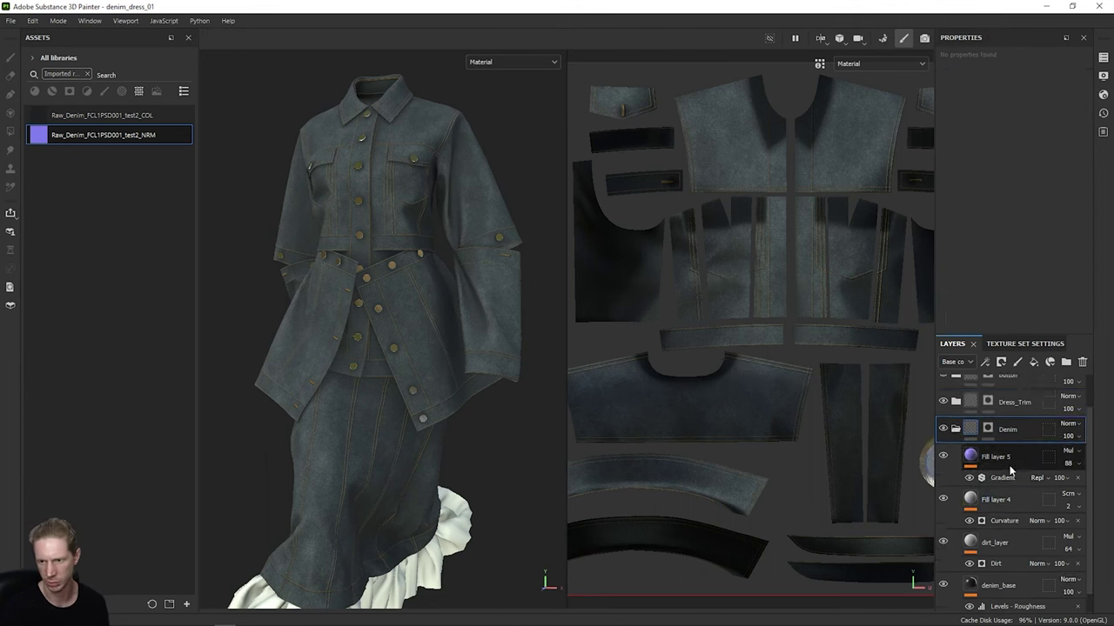
pyautogui.doubleClick(998, 457)
pyautogui.write('bl')
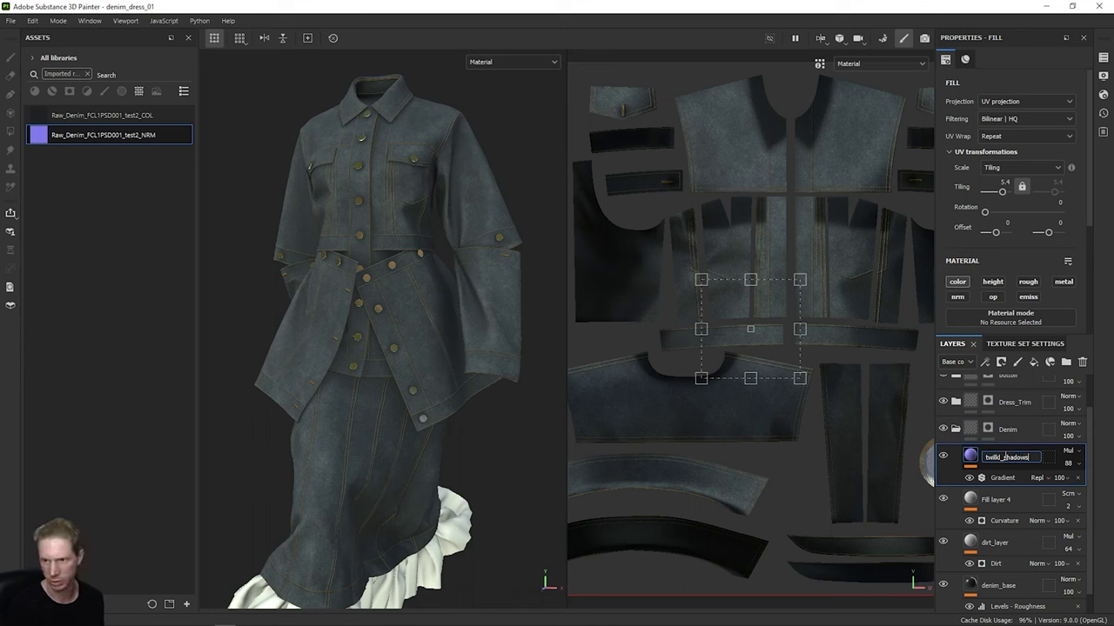
pyautogui.press('Return')
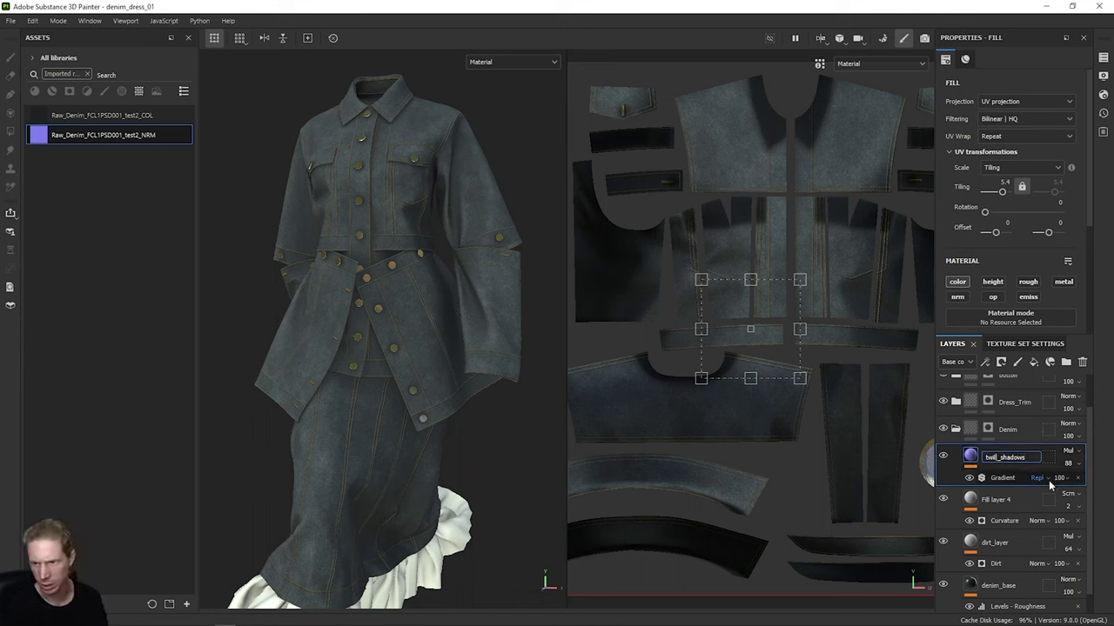
# Step: Rename Fill layer 4, the one with the Curvature effect, as edge_wear
pyautogui.click(1015, 500)
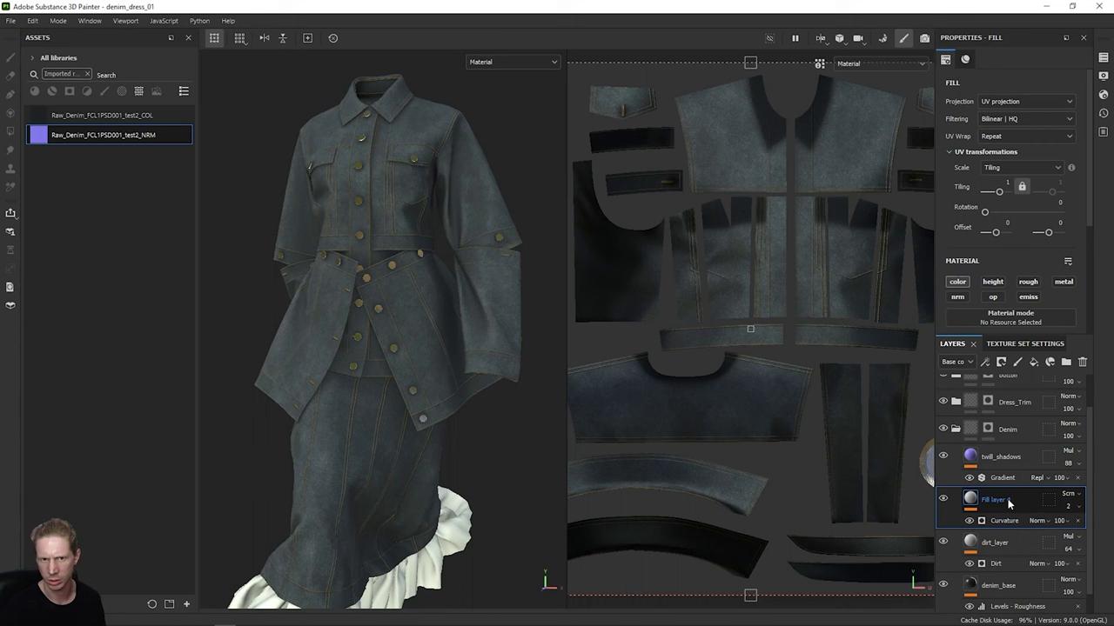
pyautogui.doubleClick(1008, 502)
pyautogui.write('edge')
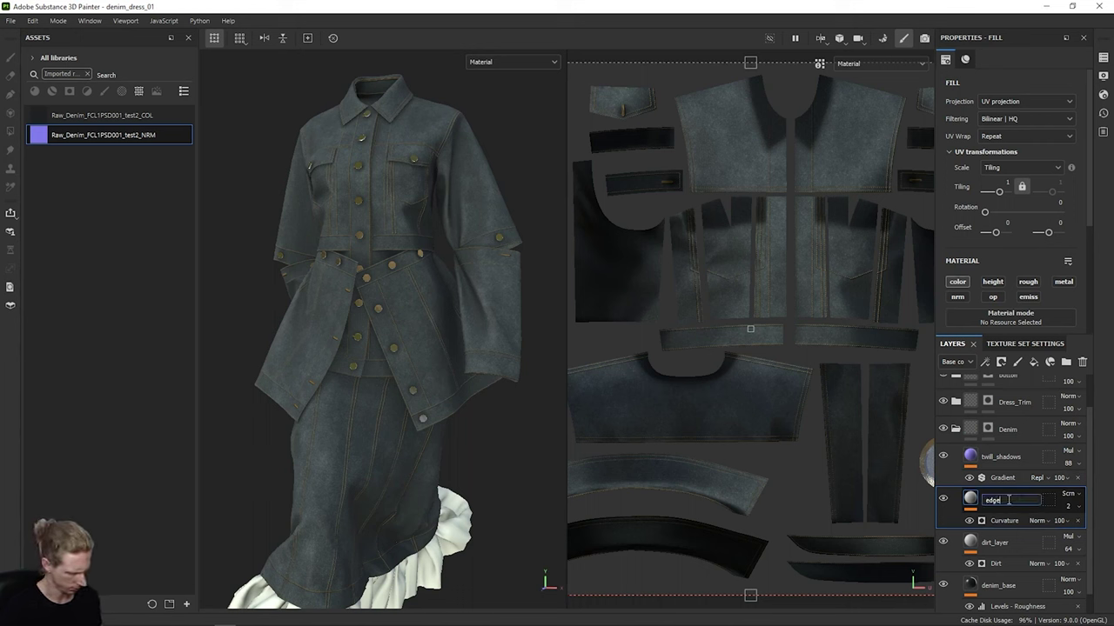
pyautogui.write('_wear')
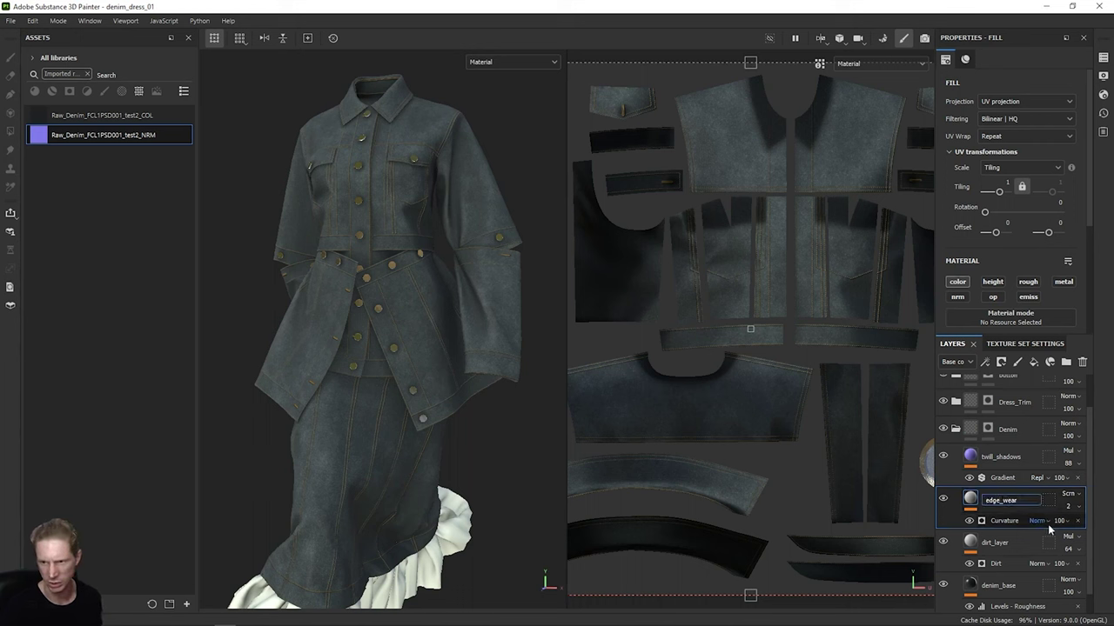
# Step: Commit the edge_wear layer name and compare the denim with and without that layer
pyautogui.press('Return')
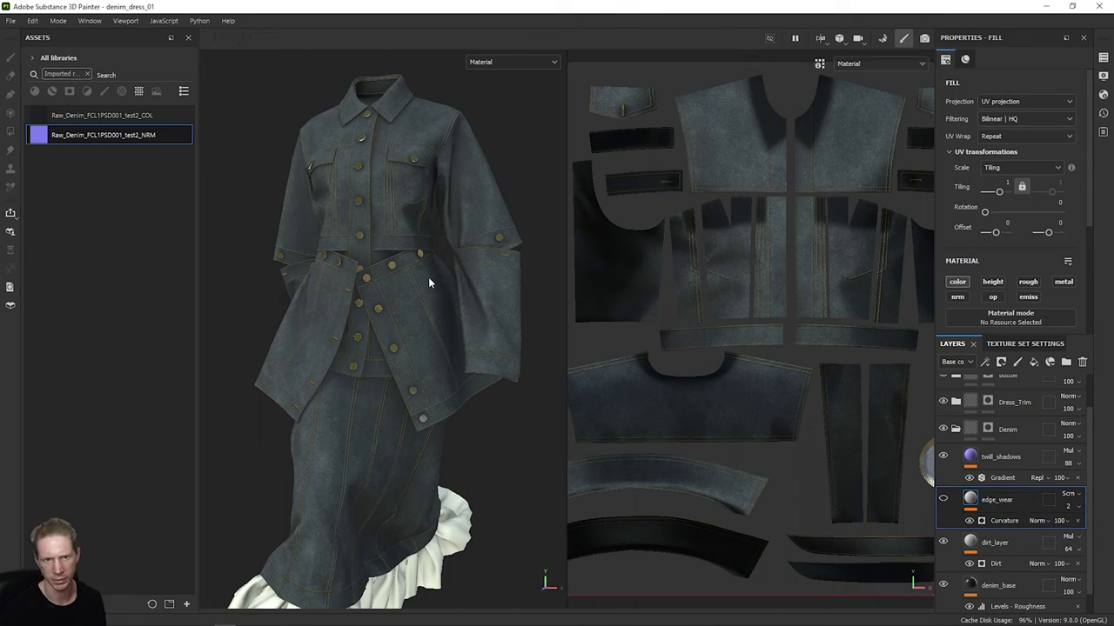
pyautogui.click(943, 500)
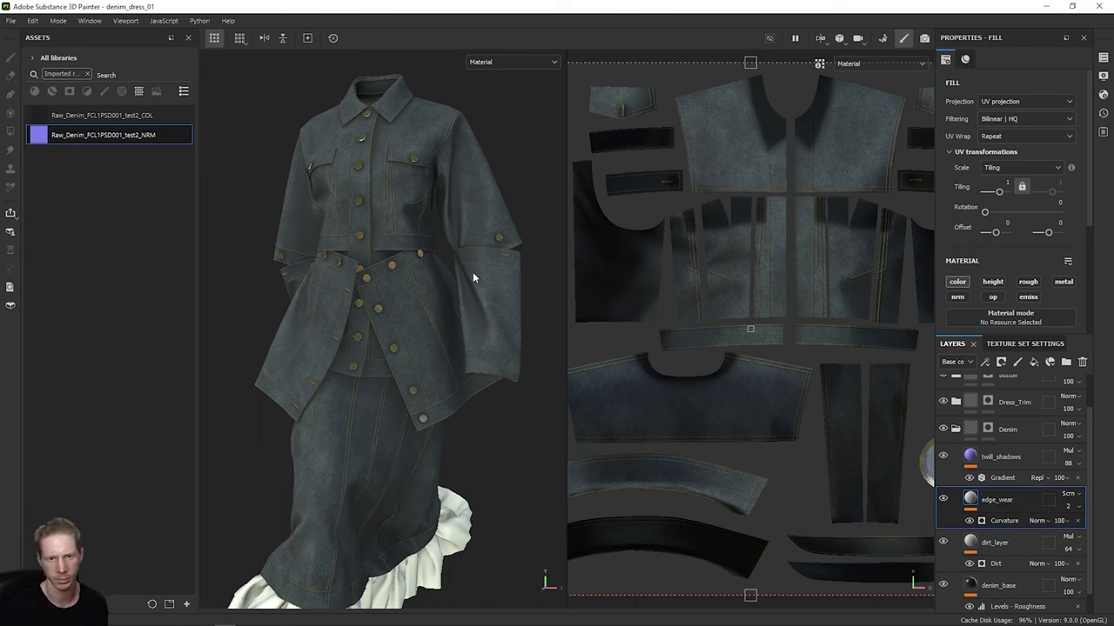
# Step: Add a fill layer above twill_shadows in the Denim folder with only the color and roughness channels enabled
pyautogui.scroll(-1, 1018, 483)
pyautogui.scroll(2, 1017, 484)
pyautogui.click(1017, 481)
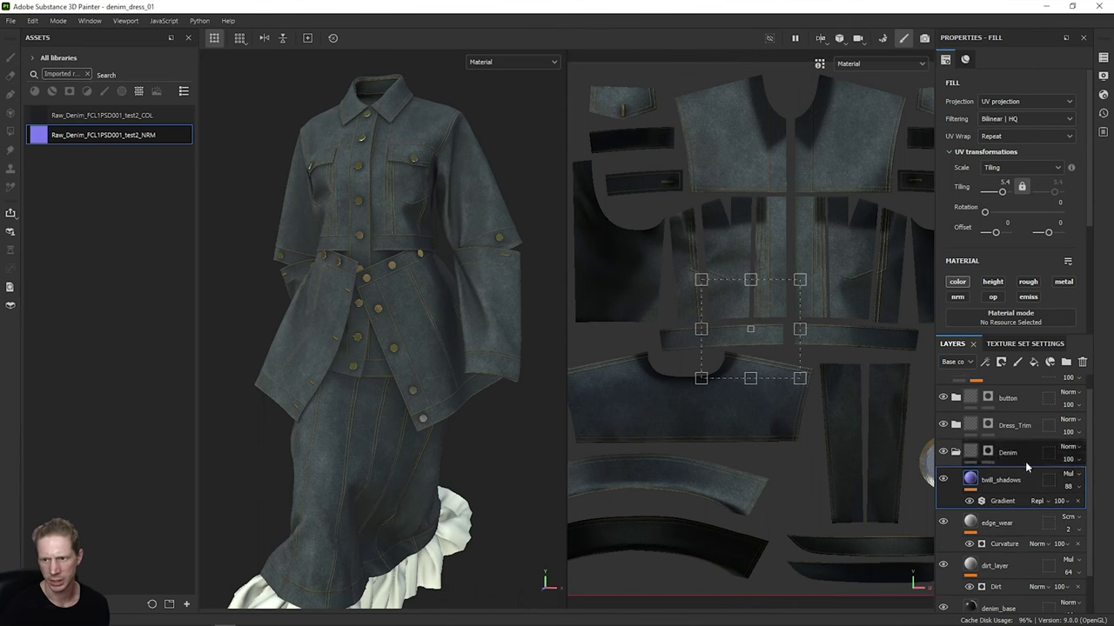
pyautogui.click(1035, 362)
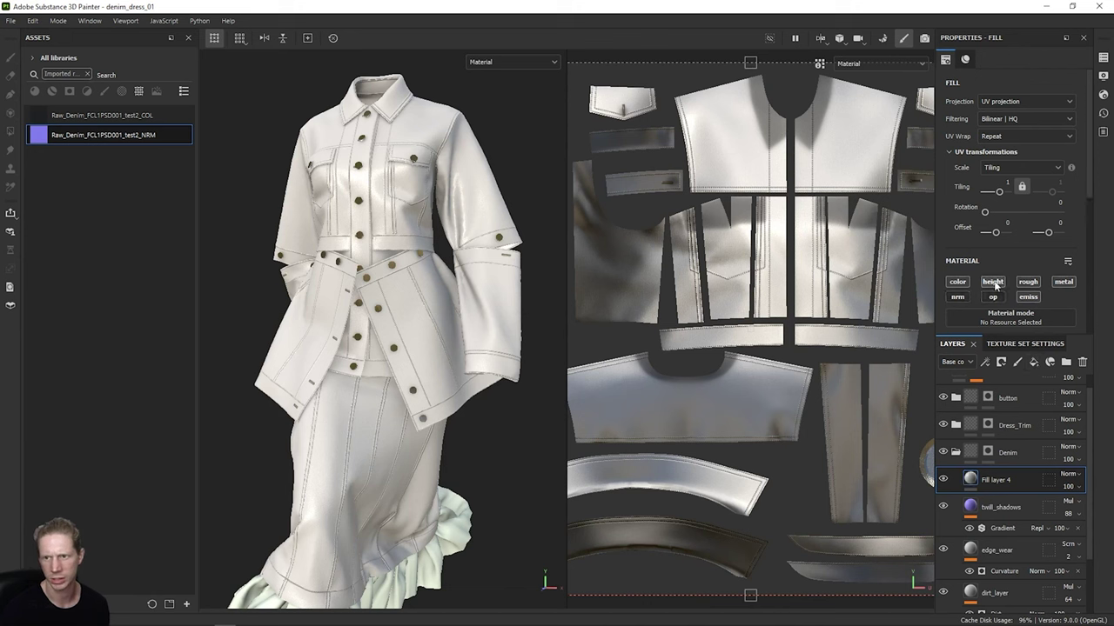
pyautogui.click(1028, 282)
pyautogui.click(1065, 282)
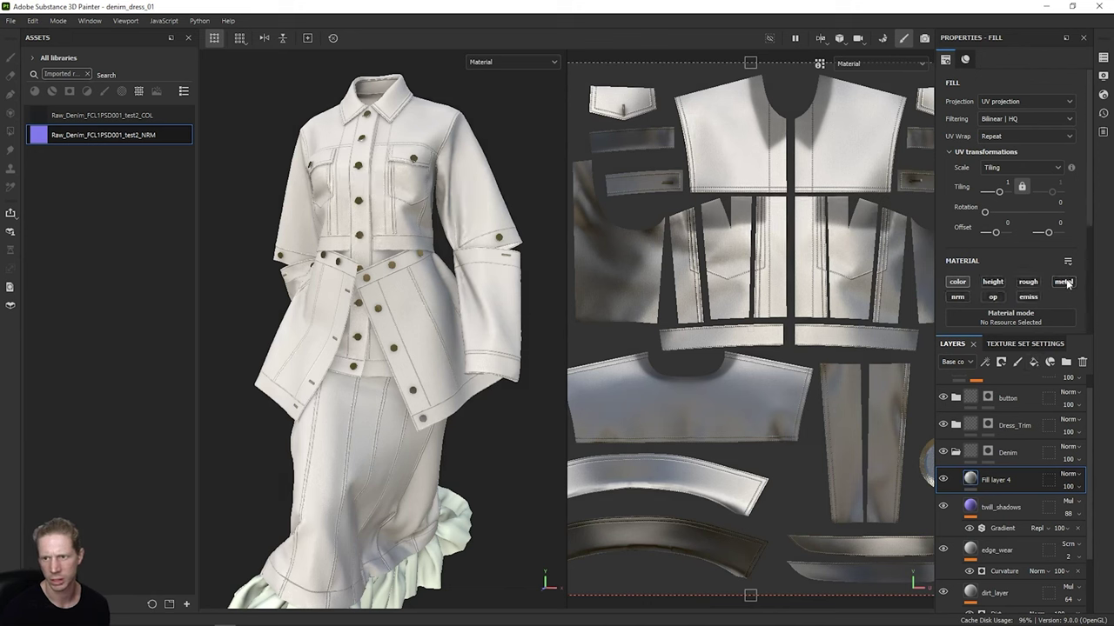
pyautogui.click(1027, 282)
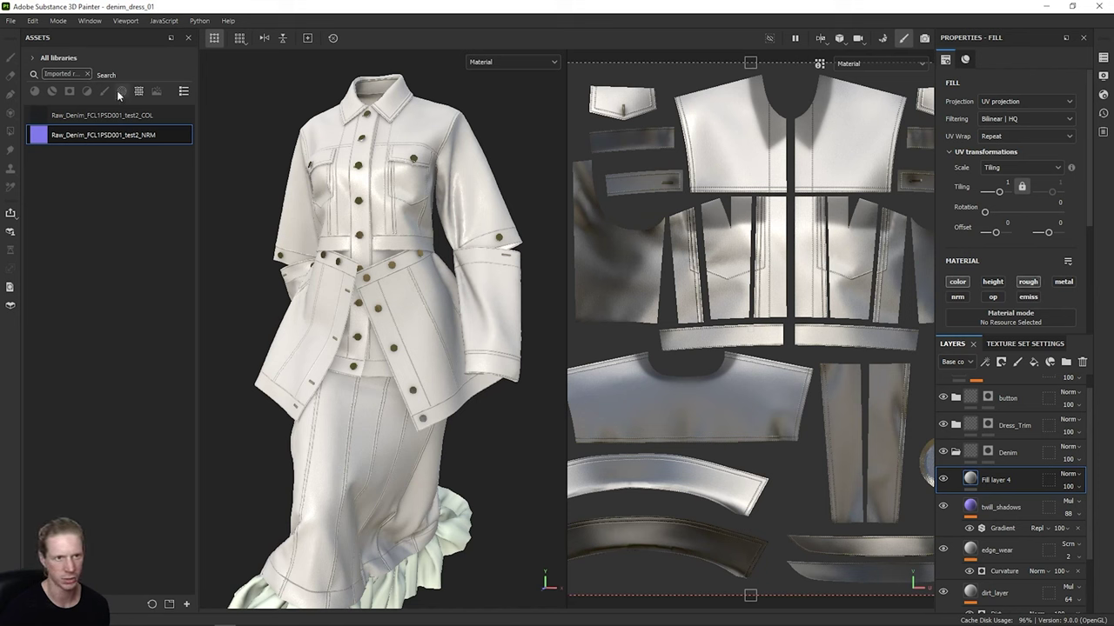
# Step: Clear the imported-resources filter from the asset library and browse the textures for a cloud noise
pyautogui.click(122, 90)
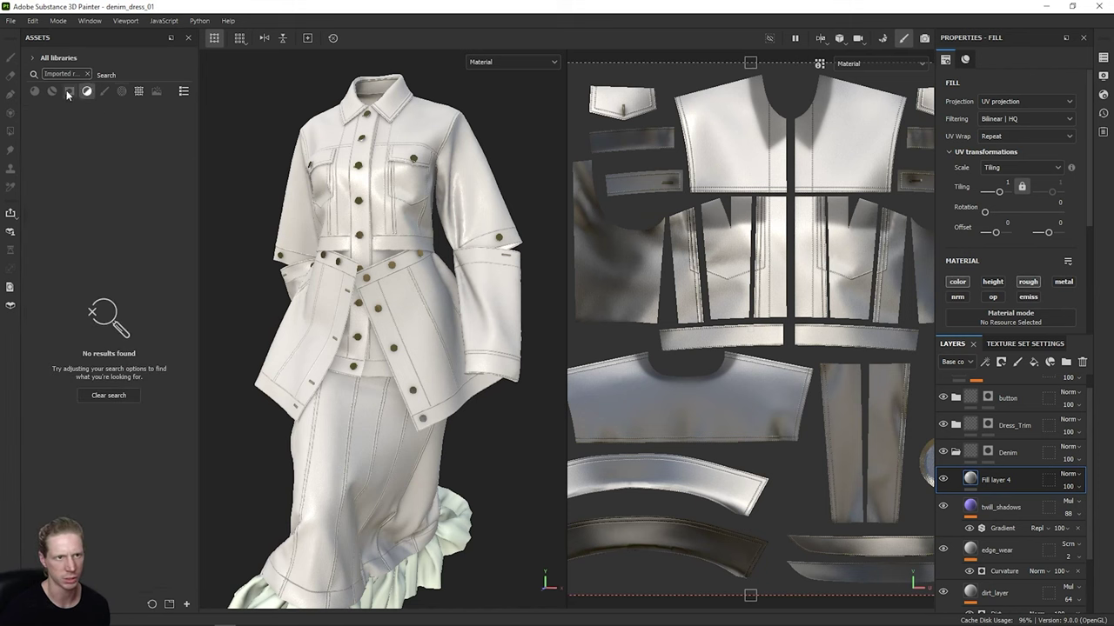
pyautogui.click(88, 73)
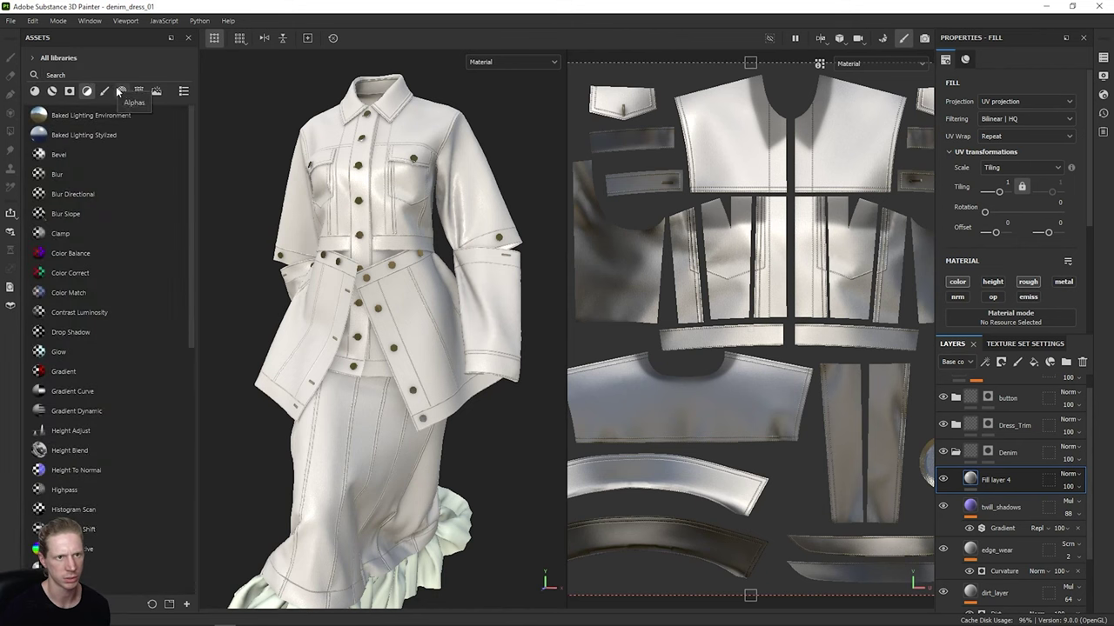
pyautogui.click(138, 91)
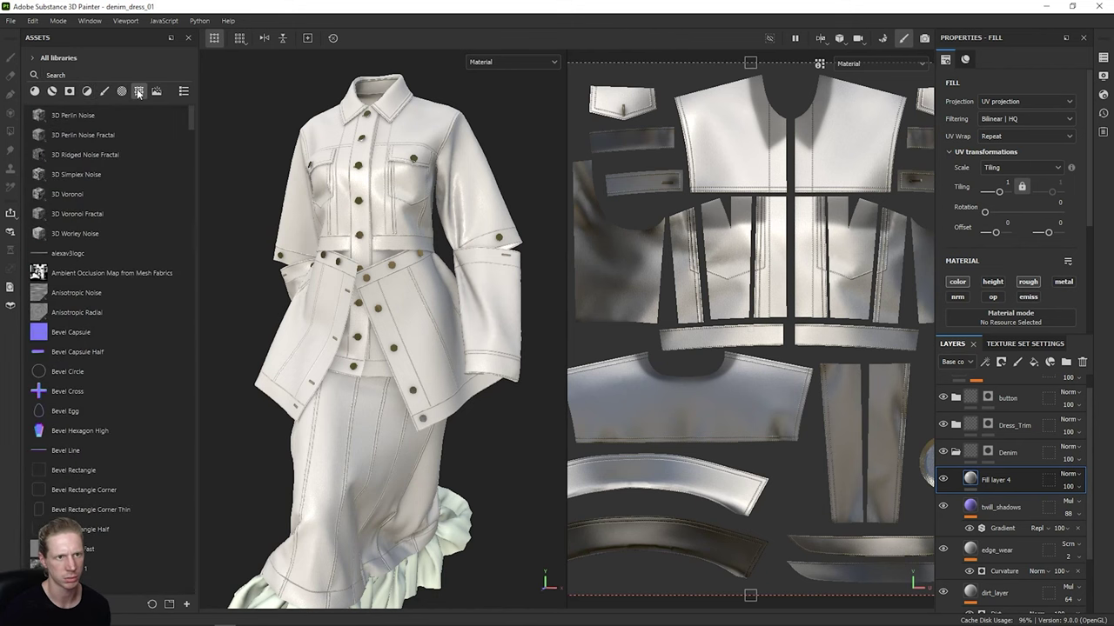
pyautogui.scroll(-5, 98, 287)
pyautogui.scroll(-5, 99, 284)
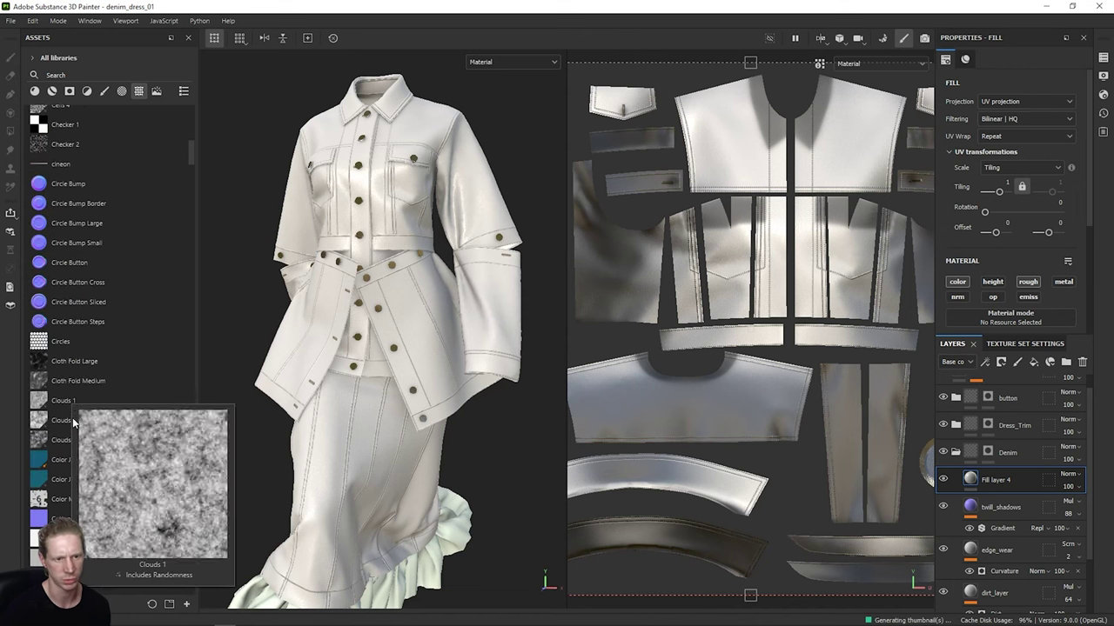
pyautogui.moveTo(71, 441)
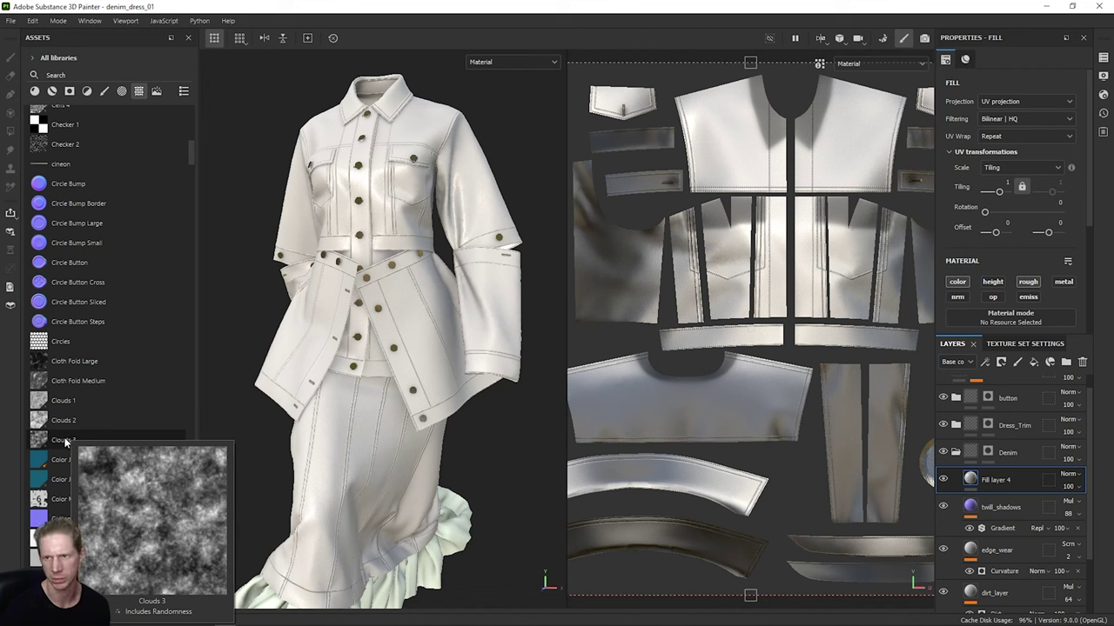
# Step: Apply the Clouds 3 texture to Fill layer 4's base color, keep only the color channel active, and inspect it on the dress
pyautogui.scroll(-2, 1057, 298)
pyautogui.scroll(-2, 1040, 241)
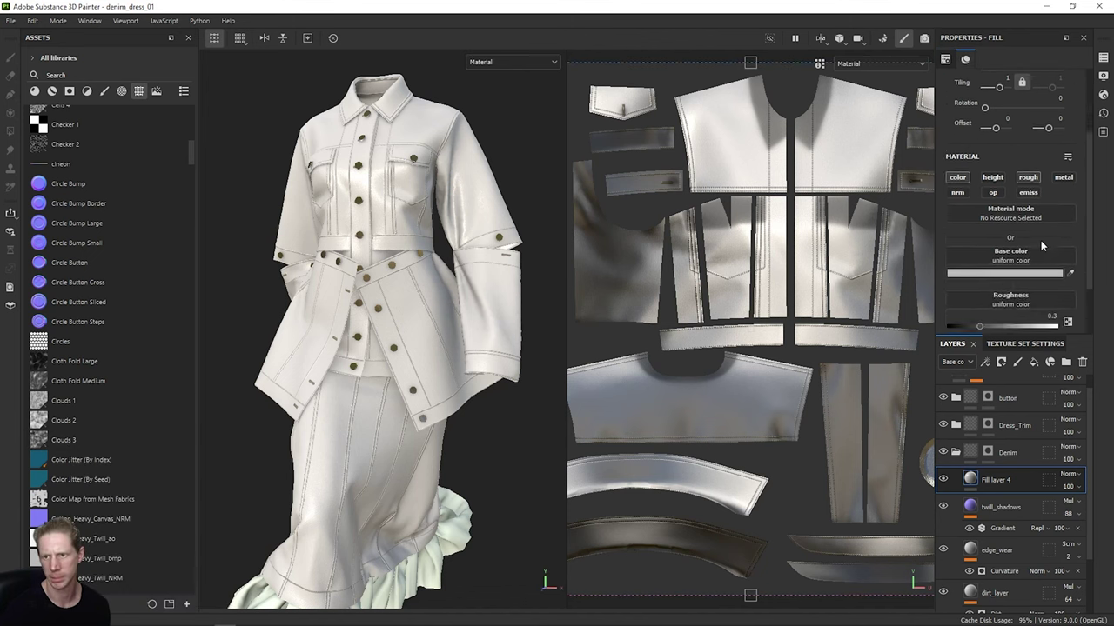
pyautogui.scroll(-1, 1040, 240)
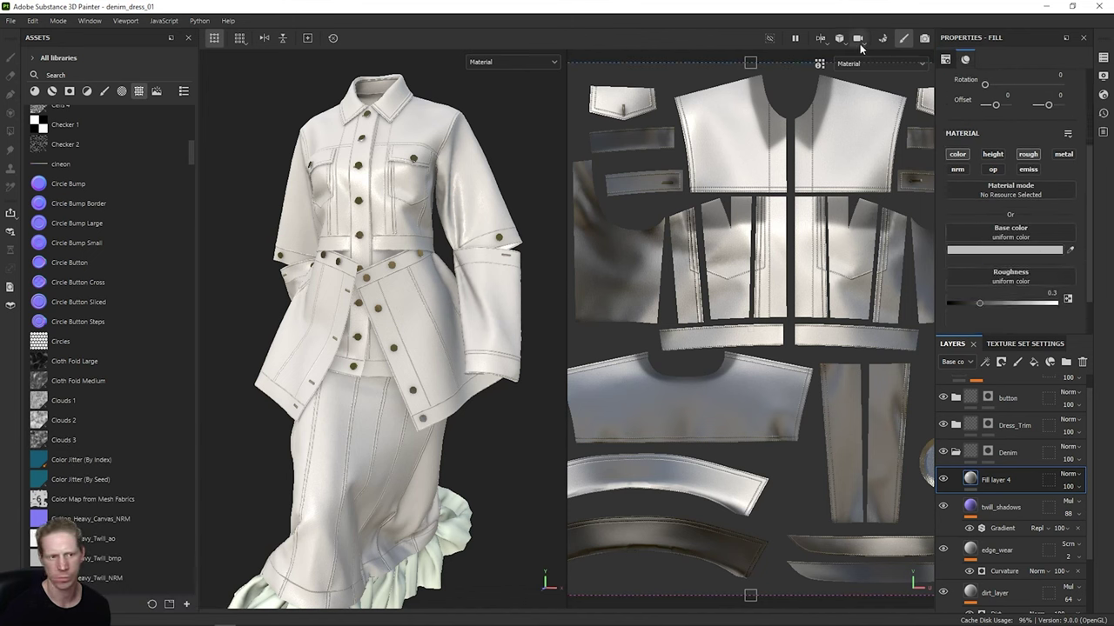
pyautogui.moveTo(96, 440); pyautogui.dragTo(1030, 233)
pyautogui.scroll(-5, 1030, 236)
pyautogui.scroll(6, 1008, 261)
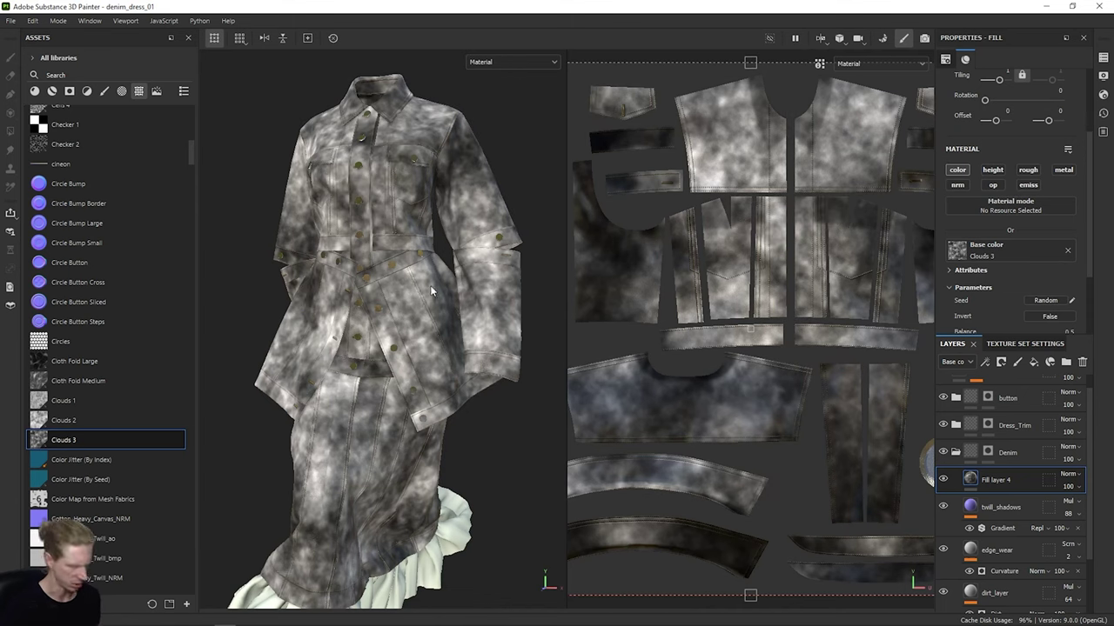
pyautogui.scroll(2, 424, 298)
pyautogui.scroll(-4, 423, 294)
pyautogui.scroll(4, 423, 294)
pyautogui.moveTo(421, 300)
pyautogui.keyDown('alt'); pyautogui.mouseDown()
pyautogui.moveTo(392, 297)
pyautogui.moveTo(415, 300)
pyautogui.moveTo(403, 287)
pyautogui.mouseUp(); pyautogui.keyUp('alt')
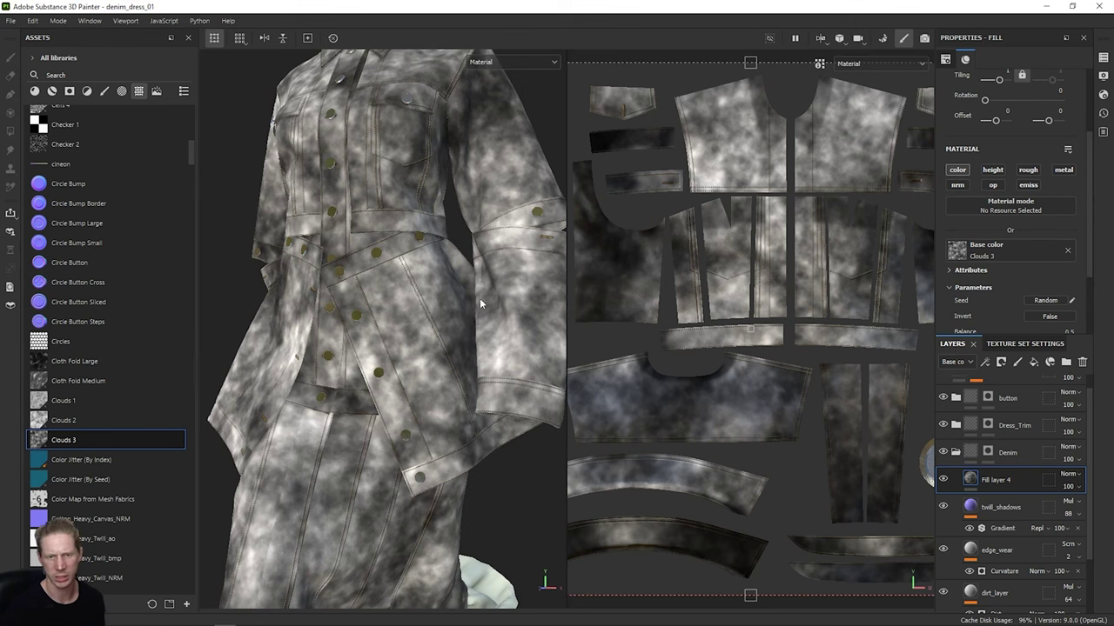
pyautogui.scroll(-5, 362, 236)
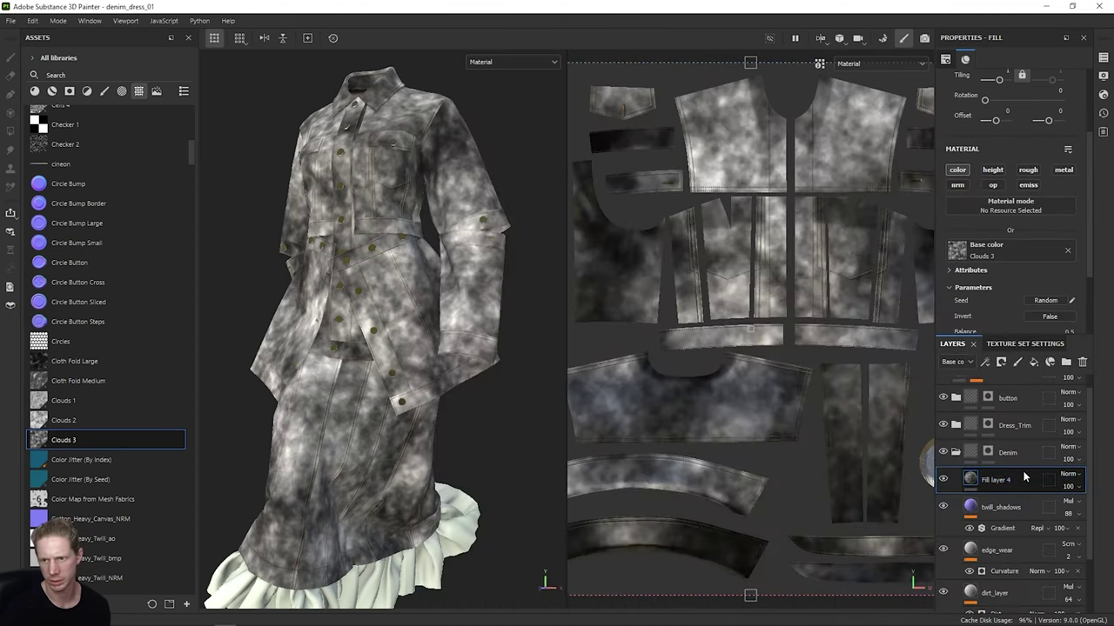
# Step: Try the Multiply and Screen blend modes on Fill layer 4's base color
pyautogui.click(968, 362)
pyautogui.click(1082, 475)
pyautogui.click(1081, 476)
pyautogui.click(1082, 141)
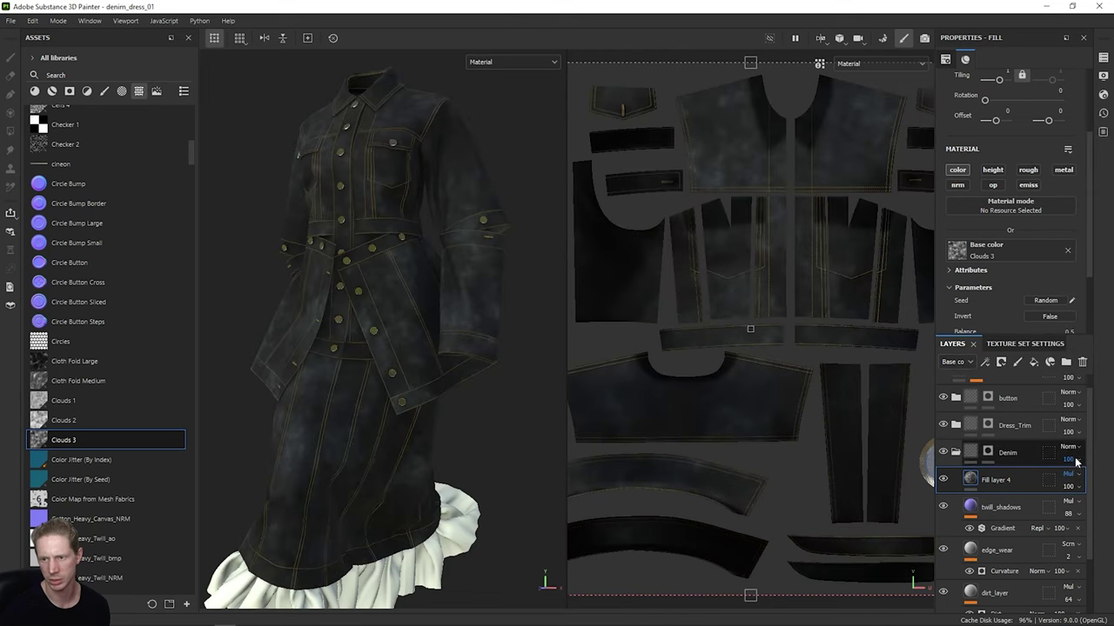
pyautogui.click(1081, 477)
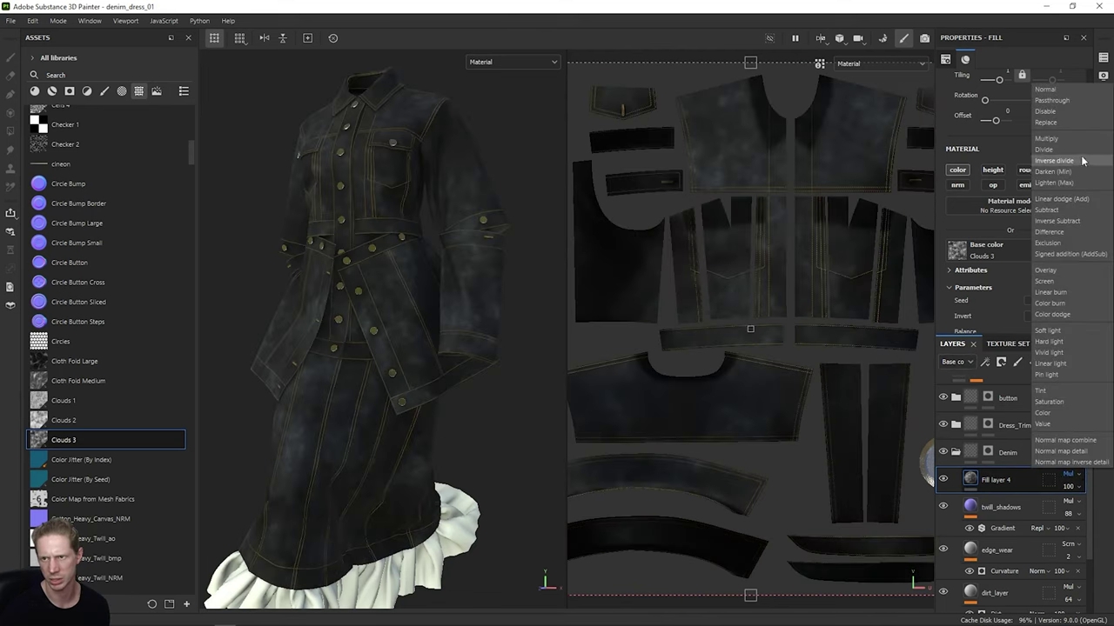
pyautogui.click(1077, 283)
# Step: Set Fill layer 4's base color blending to Overlay at 70 opacity
pyautogui.click(1079, 479)
pyautogui.click(1067, 271)
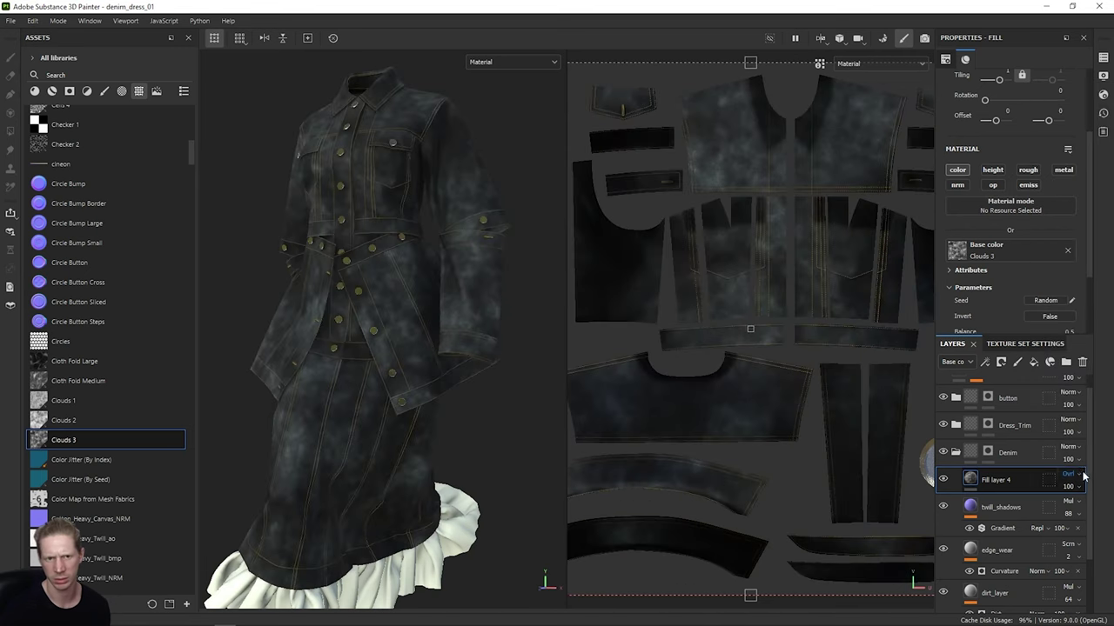
pyautogui.moveTo(1078, 492)
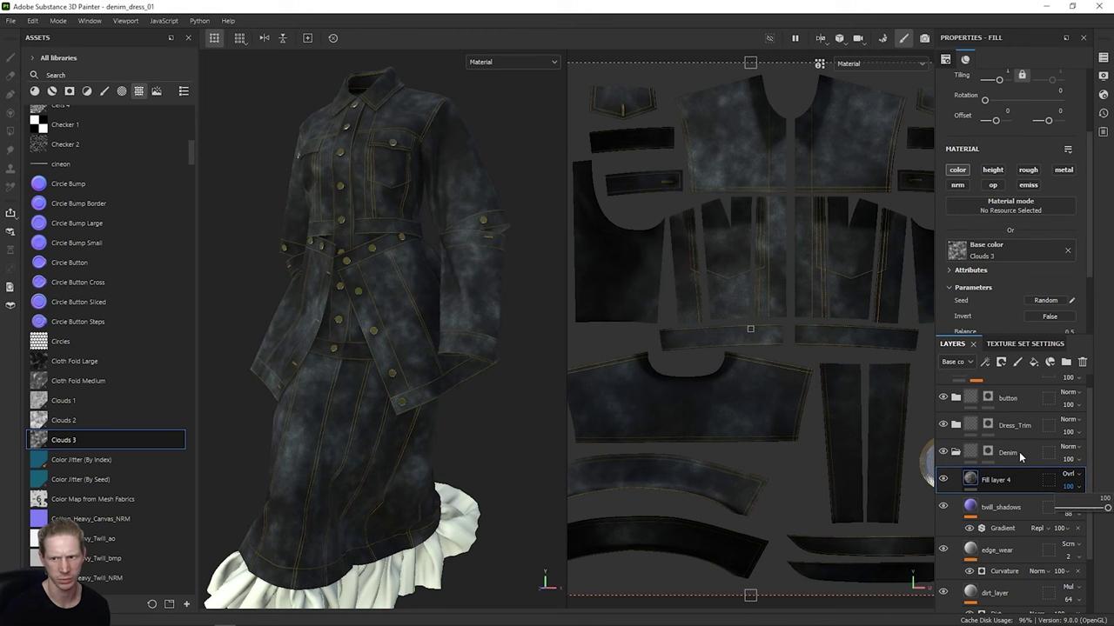
pyautogui.moveTo(1108, 511); pyautogui.dragTo(1092, 509)
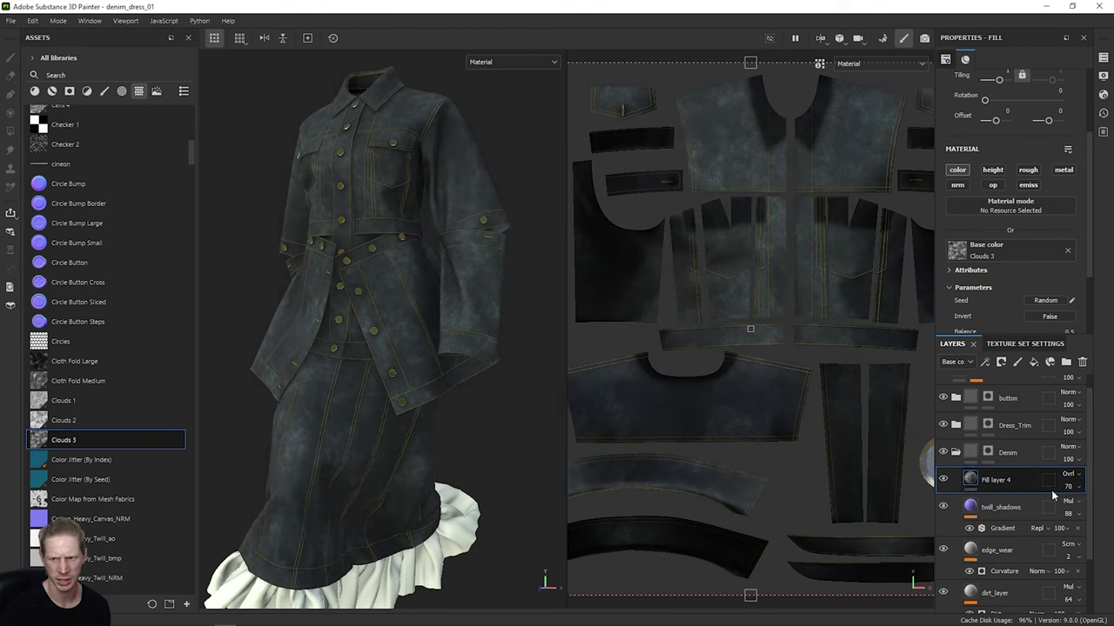
# Step: Add a filter to Fill layer 4 and assign it the Gradient filter
pyautogui.rightClick(1014, 483)
pyautogui.click(1003, 456)
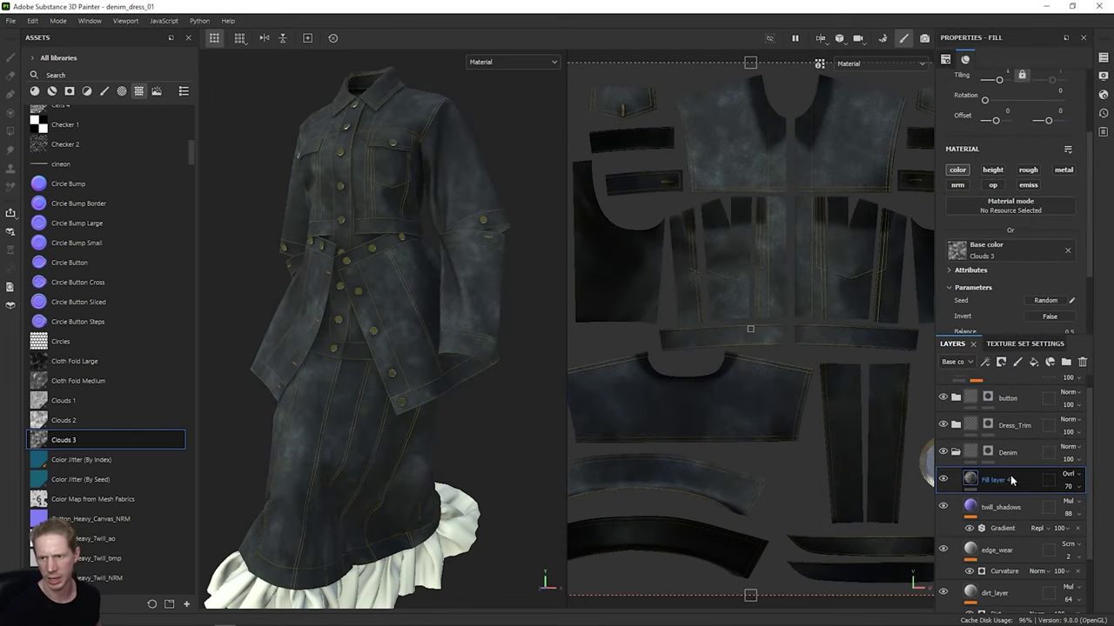
pyautogui.rightClick(1012, 477)
pyautogui.click(1006, 497)
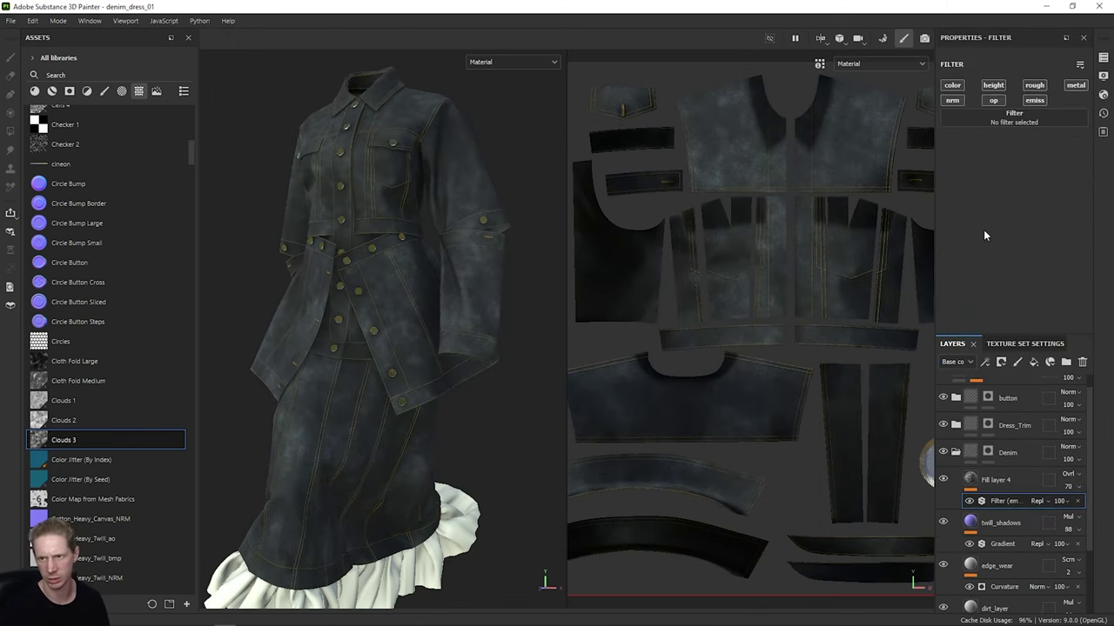
pyautogui.click(1014, 114)
pyautogui.click(1054, 228)
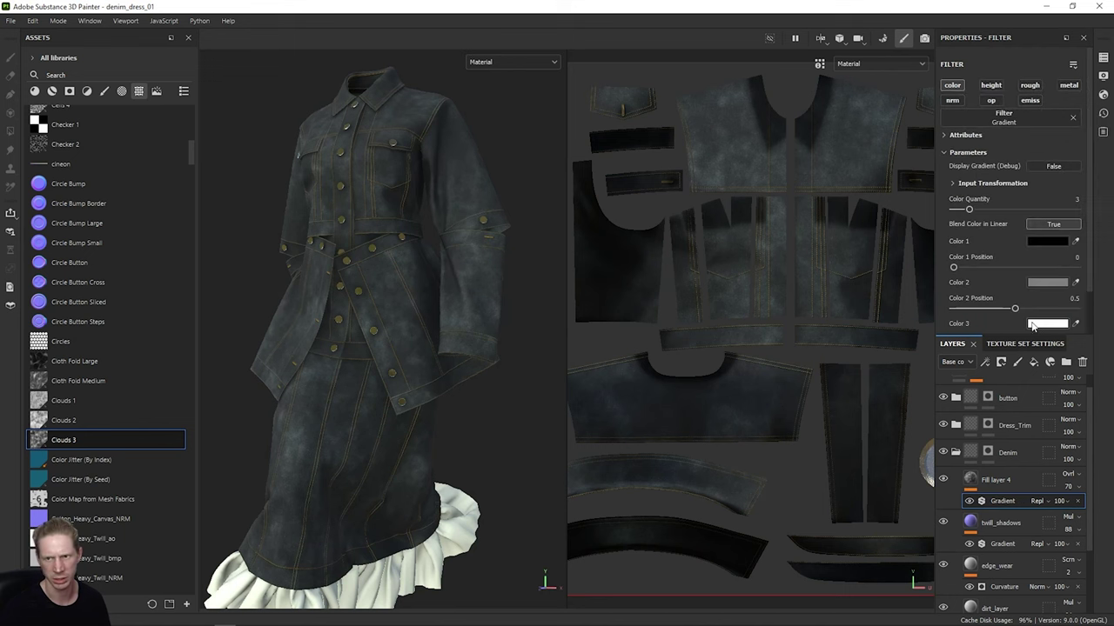
# Step: Set Color 1 of Fill layer 4's gradient to the muted blue 6474A5
pyautogui.click(1043, 211)
pyautogui.click(1005, 397)
pyautogui.moveTo(961, 374); pyautogui.dragTo(917, 389)
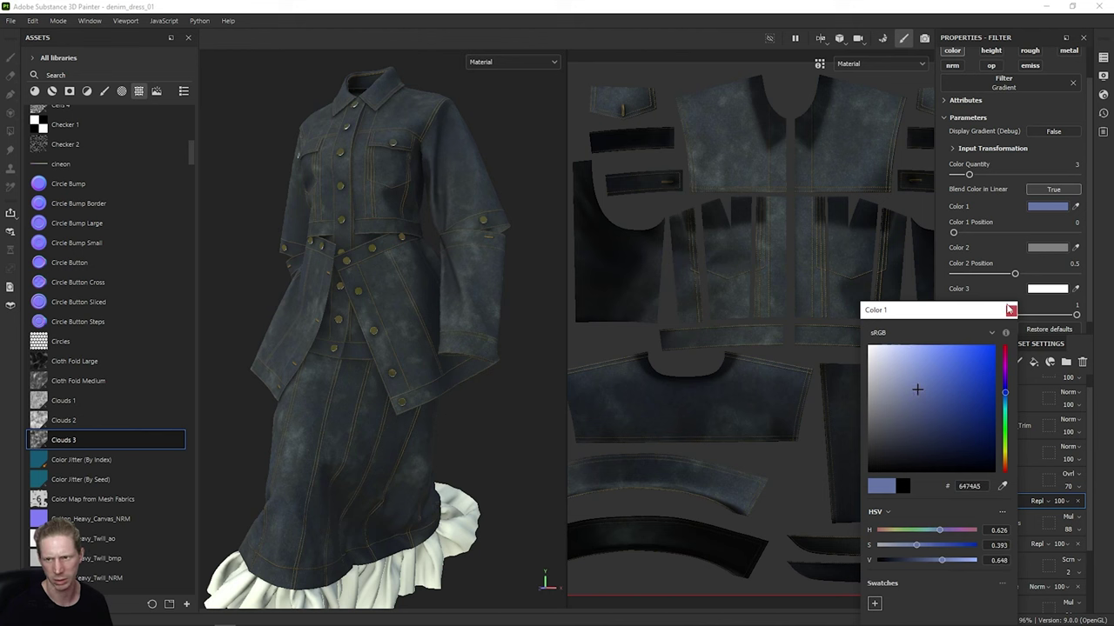
pyautogui.click(1010, 311)
# Step: Set Color 2 of Fill layer 4's gradient to the greyish teal 73929E
pyautogui.click(1037, 252)
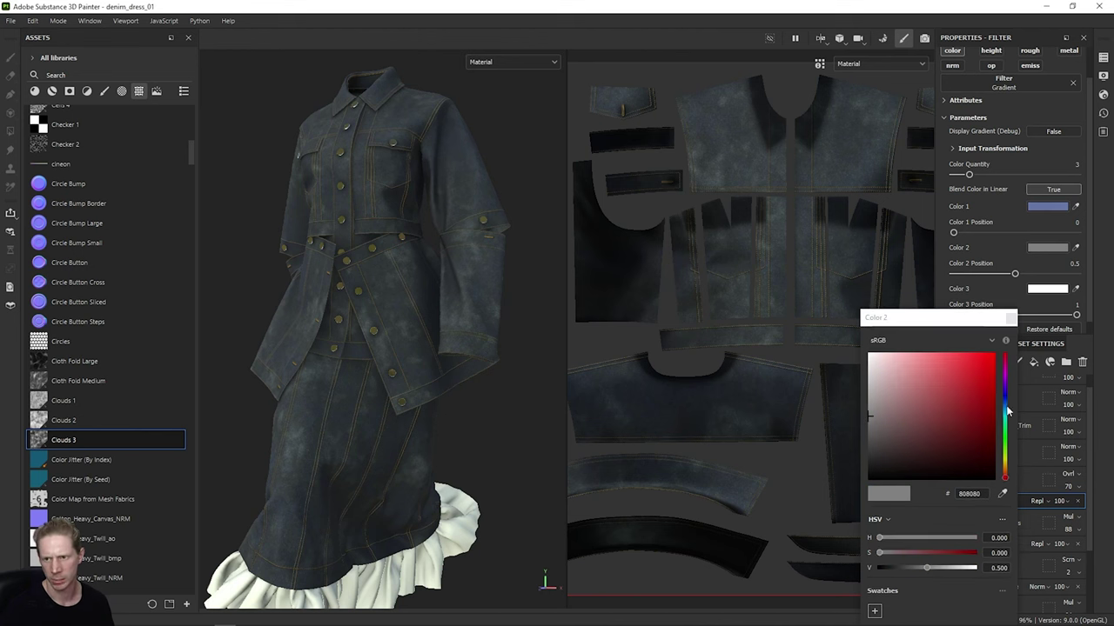
pyautogui.click(1006, 414)
pyautogui.moveTo(883, 419); pyautogui.dragTo(902, 400)
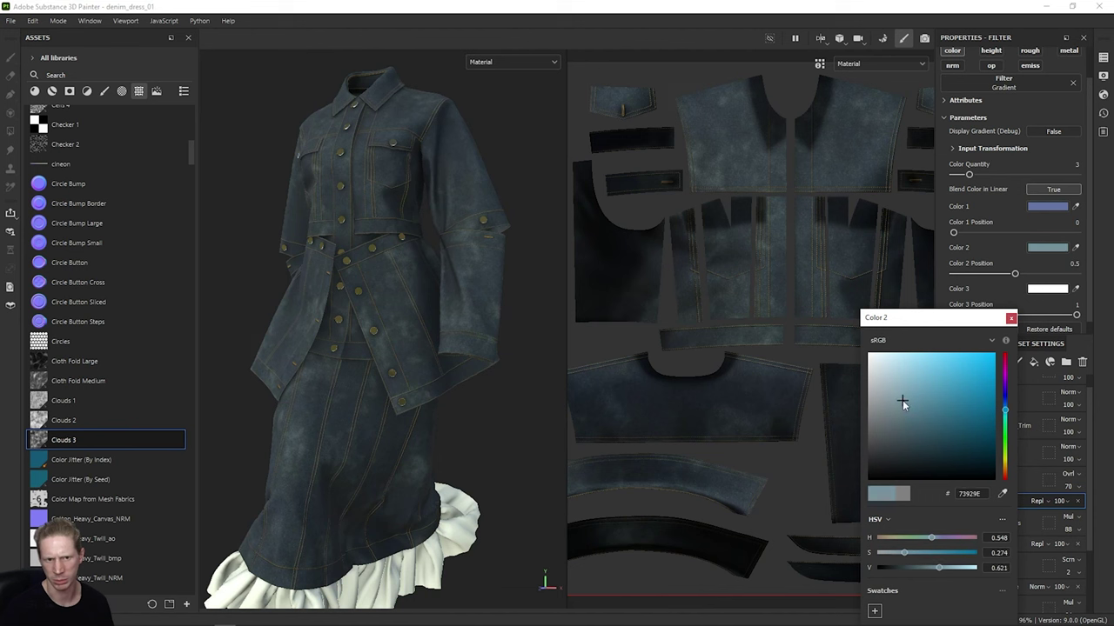
pyautogui.click(1010, 318)
# Step: Set Color 3 of Fill layer 4's gradient to the faint bluish white F5F5FA
pyautogui.click(1047, 288)
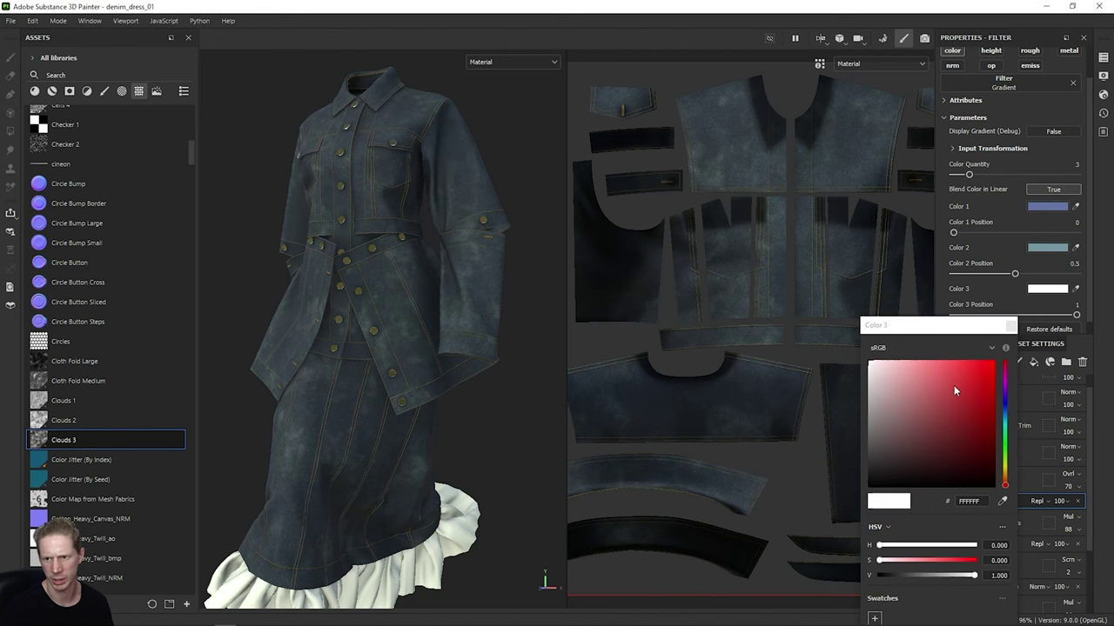
pyautogui.click(1005, 405)
pyautogui.click(873, 366)
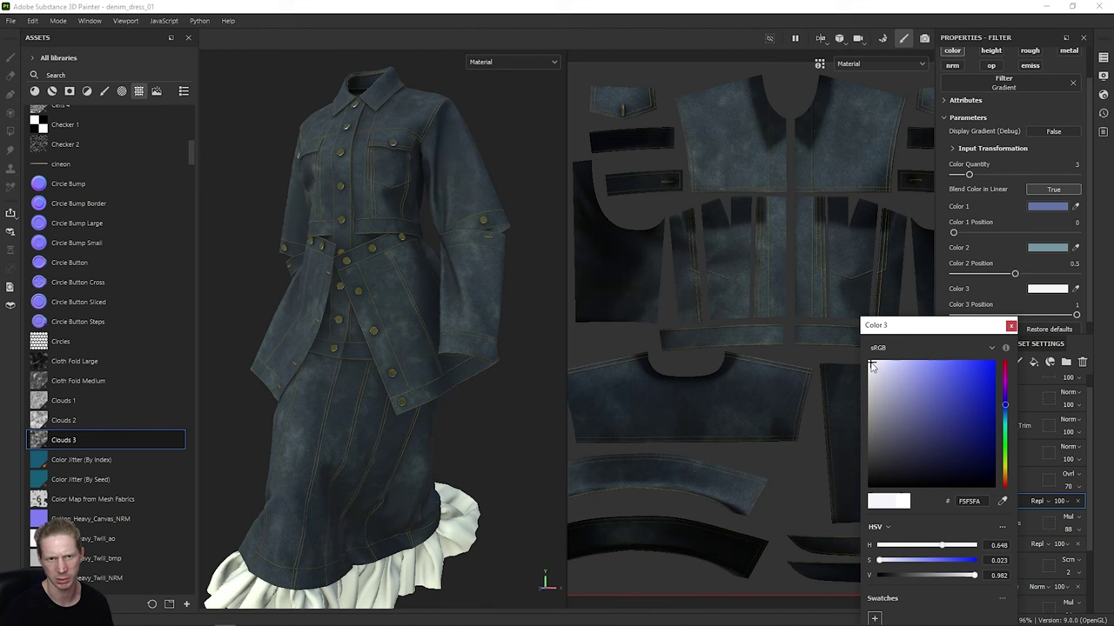
pyautogui.click(1010, 326)
# Step: Compare the denim with and without Fill layer 4 and view the dress from the front
pyautogui.click(942, 481)
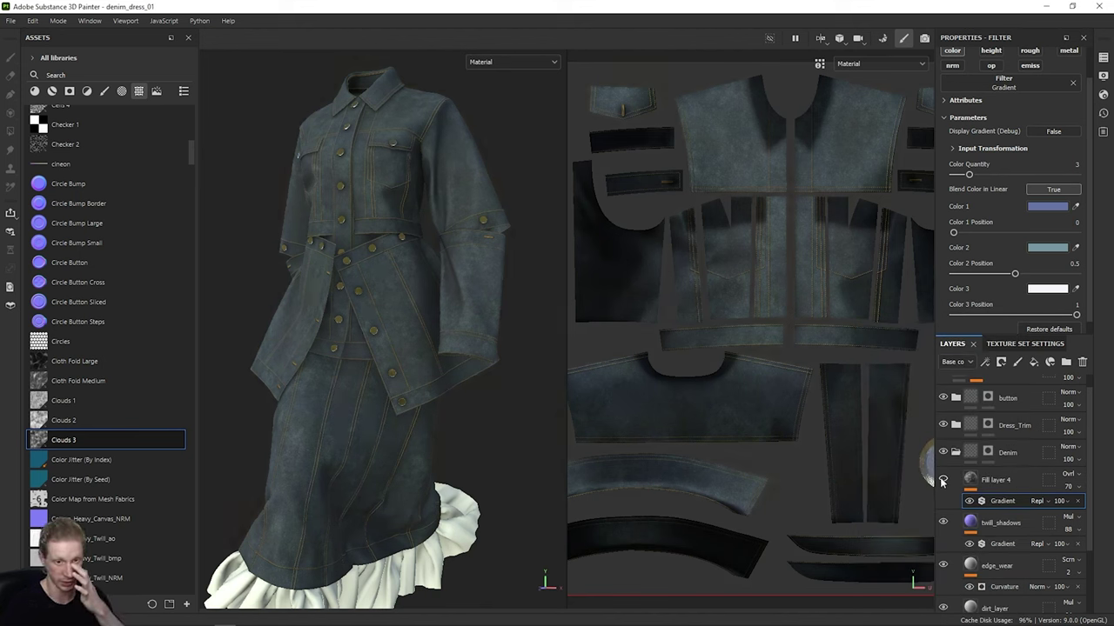
pyautogui.click(943, 481)
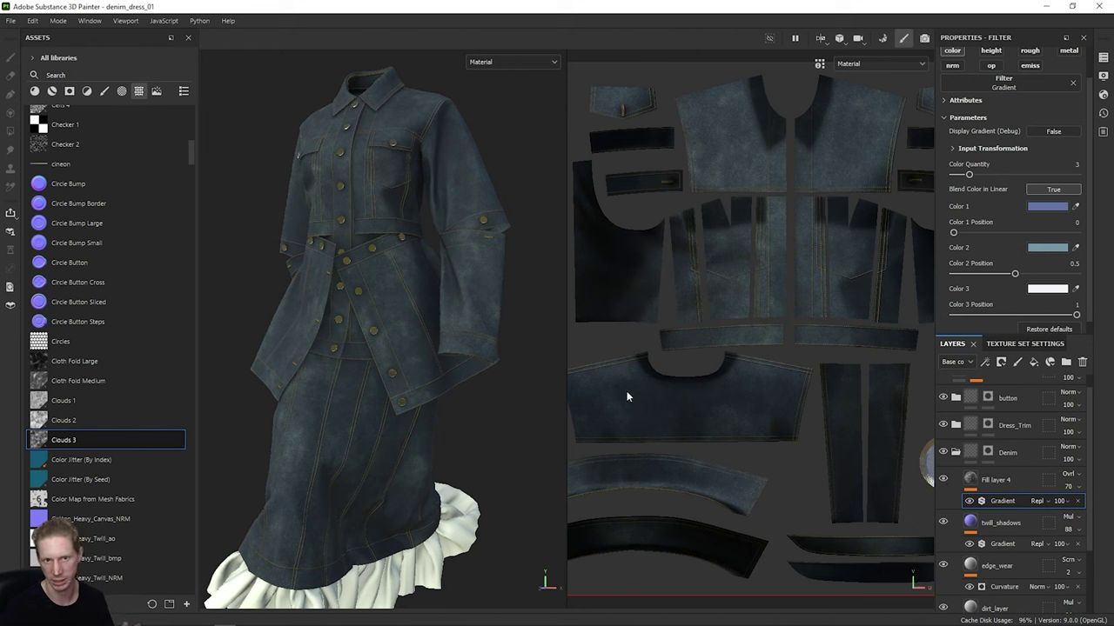
pyautogui.keyDown('alt'); pyautogui.moveTo(467, 378); pyautogui.dragTo(480, 374); pyautogui.keyUp('alt')
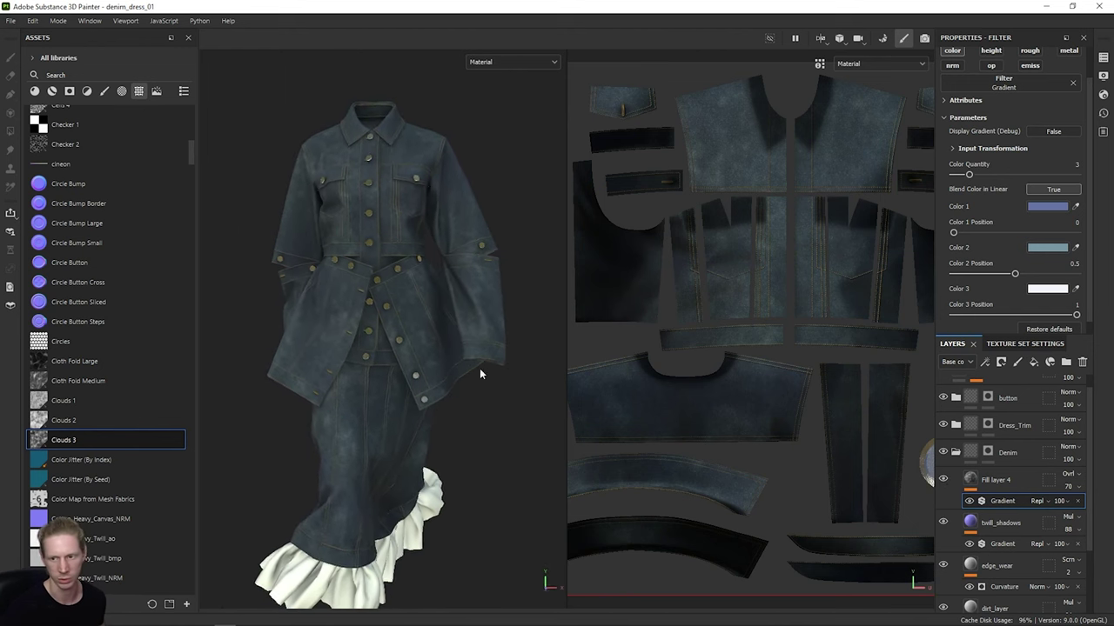
# Step: Set the noise Disorder of Fill layer 4's Clouds 3 texture to 0.08
pyautogui.click(996, 480)
pyautogui.scroll(-2, 999, 258)
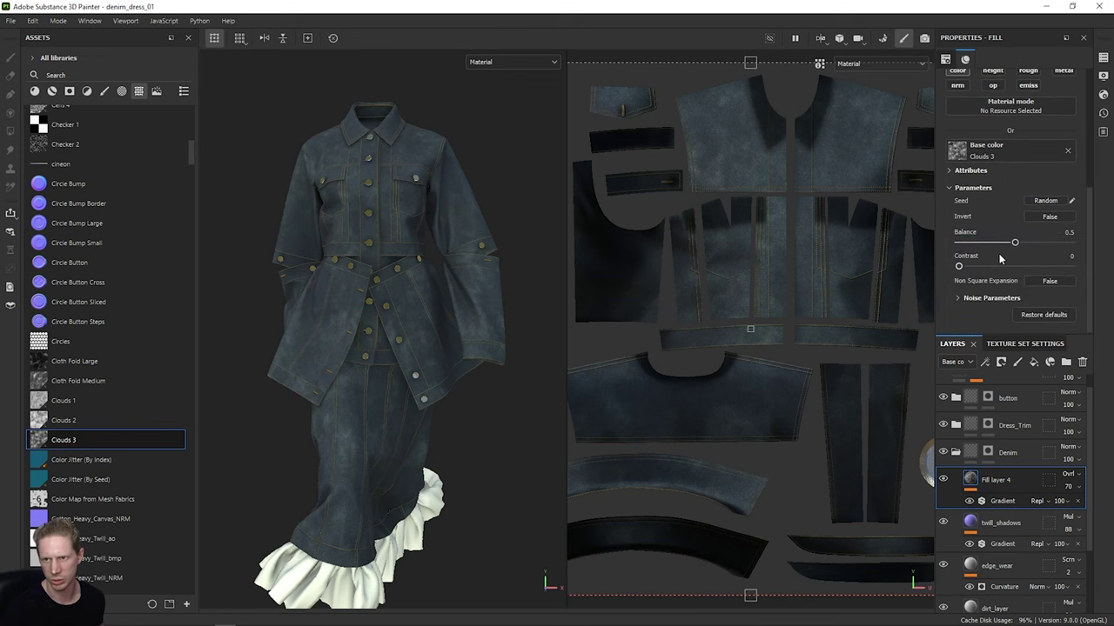
pyautogui.click(957, 297)
pyautogui.scroll(-2, 988, 259)
pyautogui.scroll(3, 992, 270)
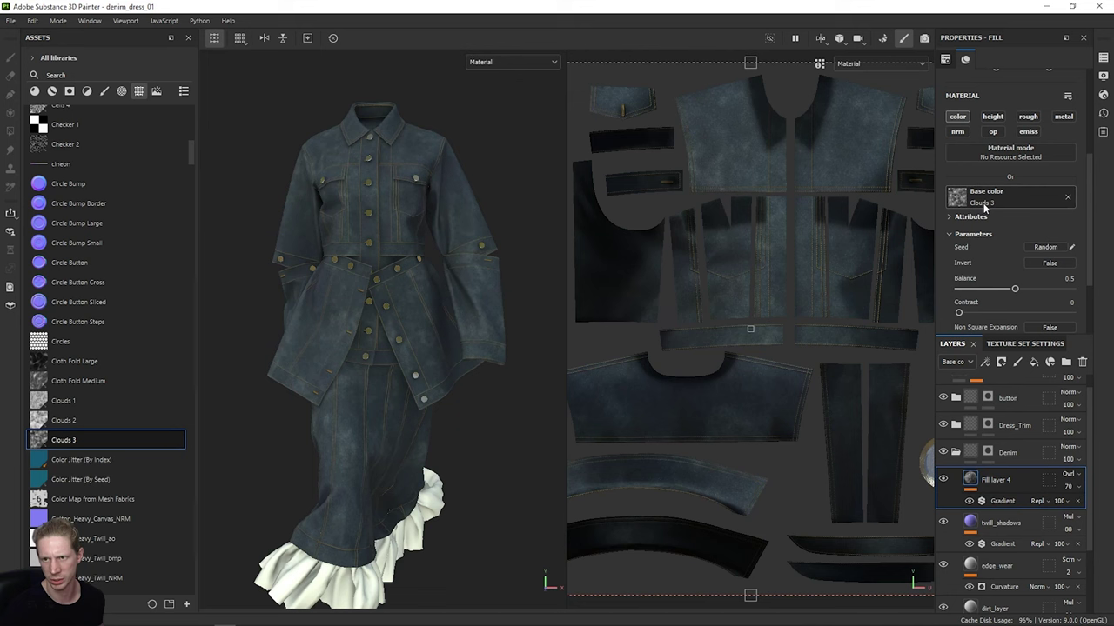
pyautogui.scroll(-3, 985, 195)
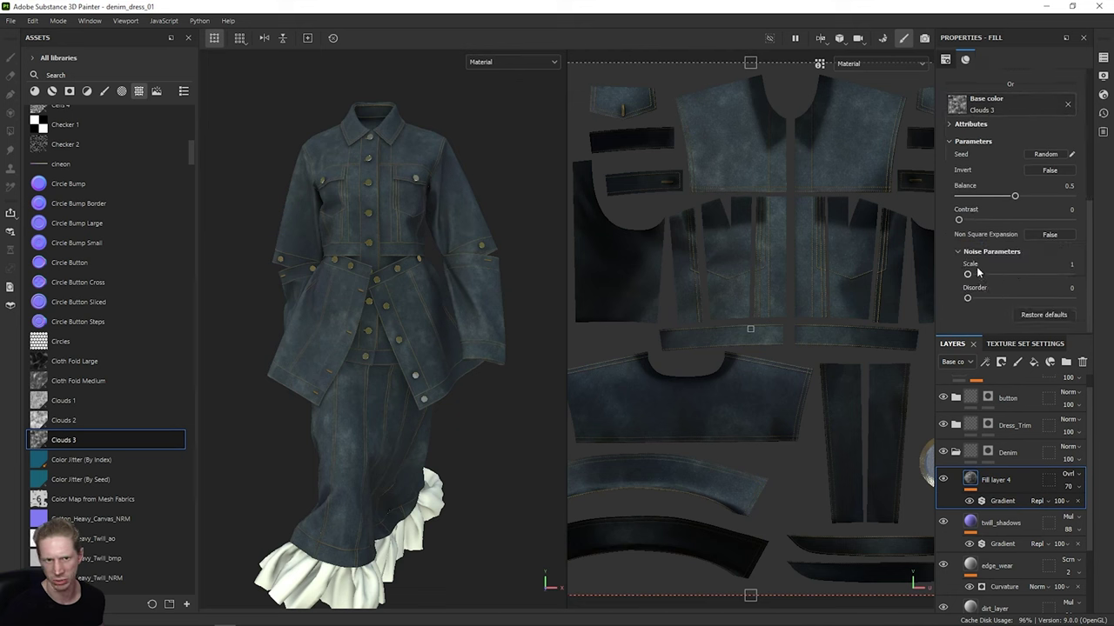
pyautogui.moveTo(981, 275); pyautogui.dragTo(975, 301)
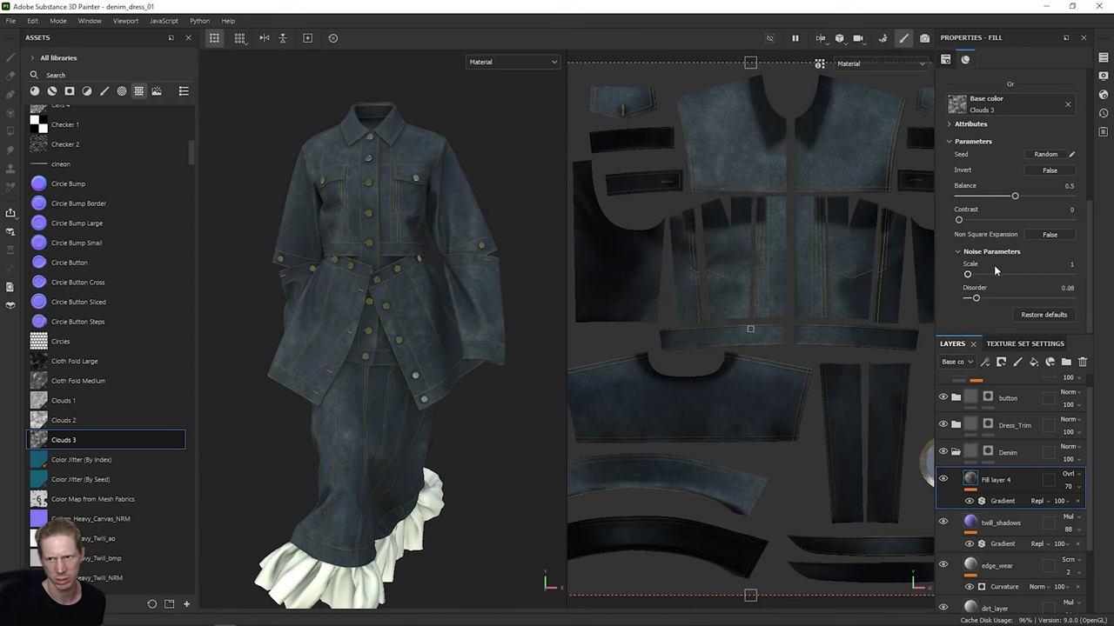
# Step: Set Fill layer 4's cloud Balance to 0.58 and Contrast to 0.03, and lower the layer's opacity to 39
pyautogui.scroll(1, 994, 265)
pyautogui.moveTo(1014, 233)
pyautogui.mouseDown()
pyautogui.moveTo(987, 231)
pyautogui.moveTo(1040, 232)
pyautogui.moveTo(1011, 240)
pyautogui.moveTo(1023, 237)
pyautogui.mouseUp()
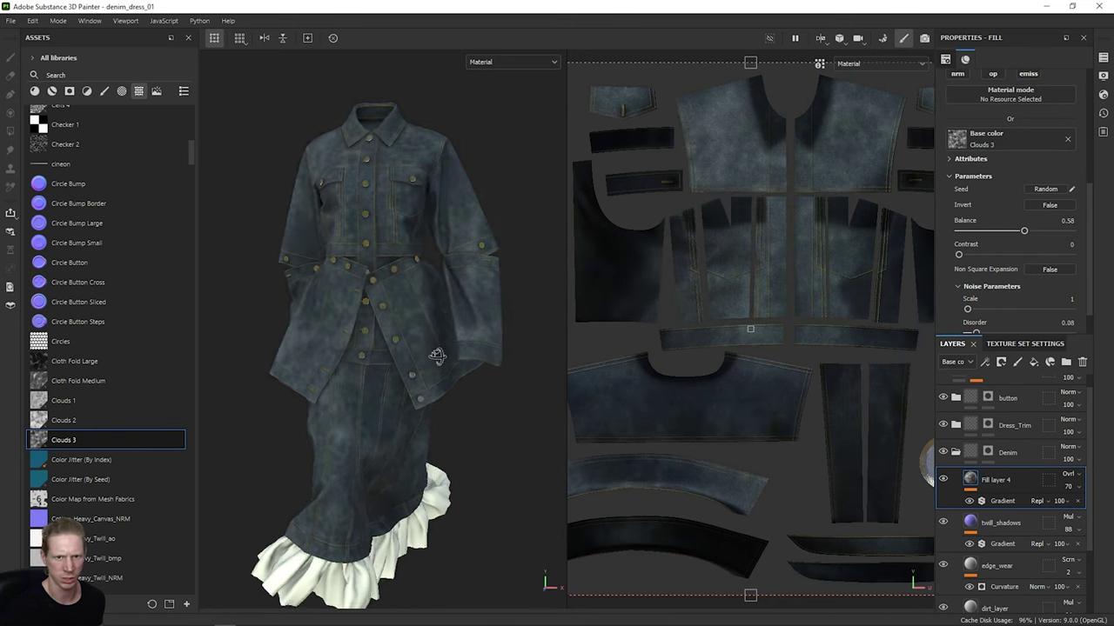
pyautogui.moveTo(959, 254)
pyautogui.mouseDown()
pyautogui.moveTo(1013, 254)
pyautogui.moveTo(962, 254)
pyautogui.mouseUp()
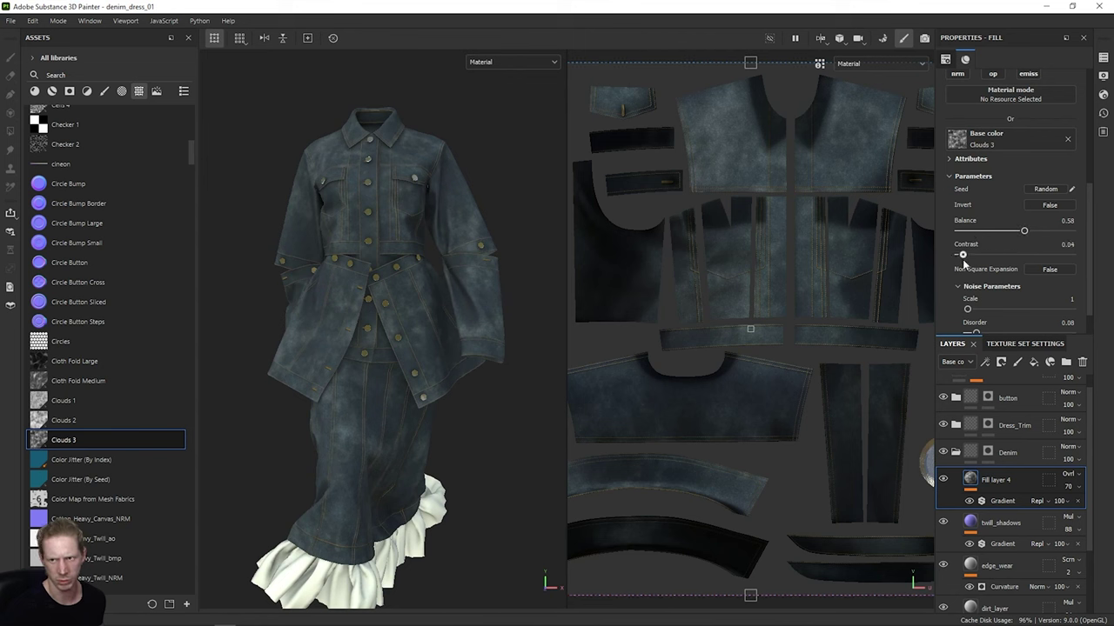
pyautogui.keyDown('alt'); pyautogui.moveTo(414, 358); pyautogui.dragTo(397, 376); pyautogui.keyUp('alt')
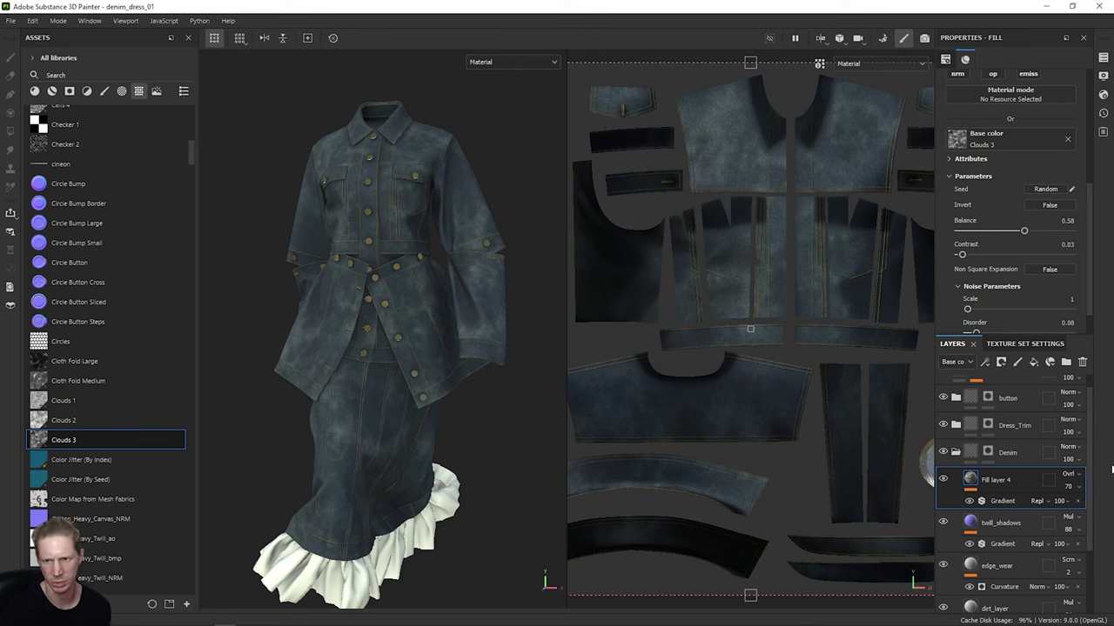
pyautogui.click(1080, 492)
pyautogui.moveTo(1097, 510); pyautogui.dragTo(1078, 510)
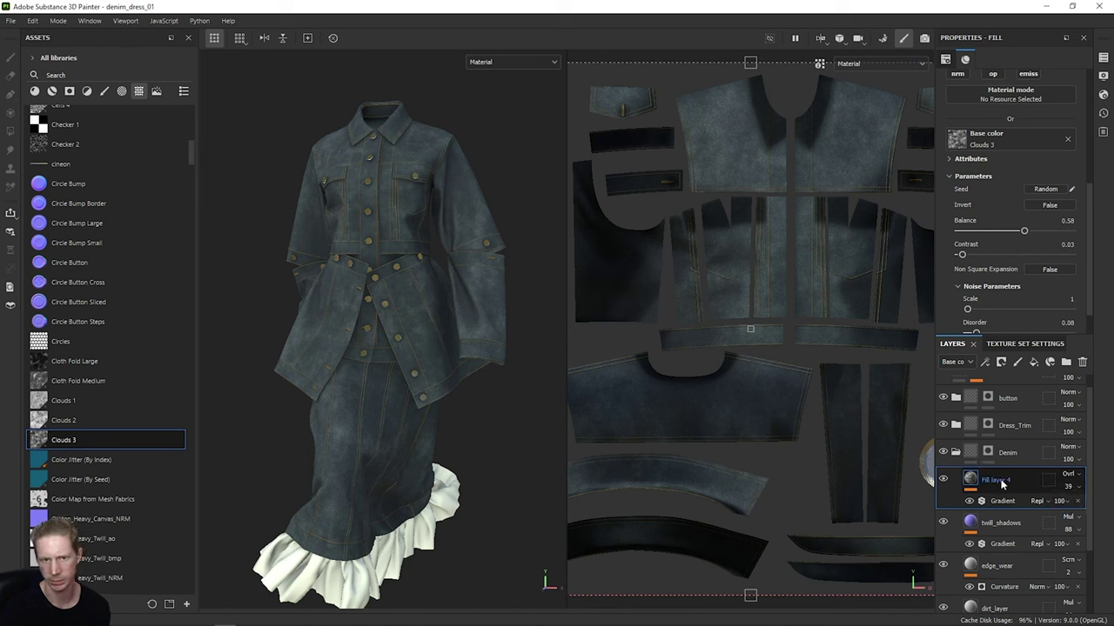
# Step: Add a fill layer above Fill layer 4 in the Denim folder and leave only its color channel enabled
pyautogui.rightClick(1001, 482)
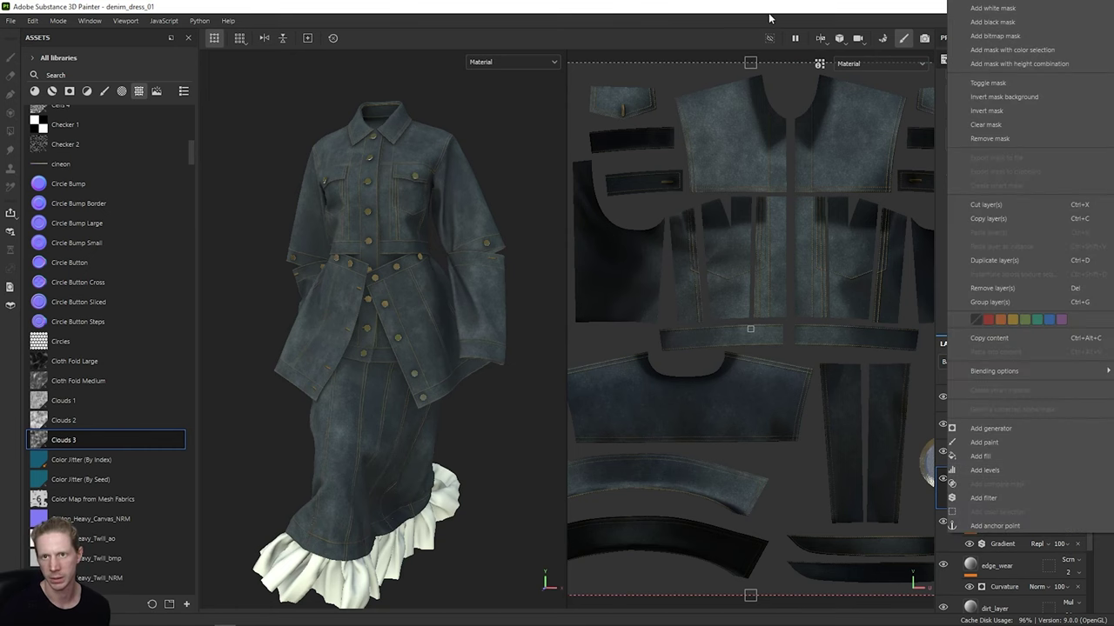
pyautogui.click(1001, 456)
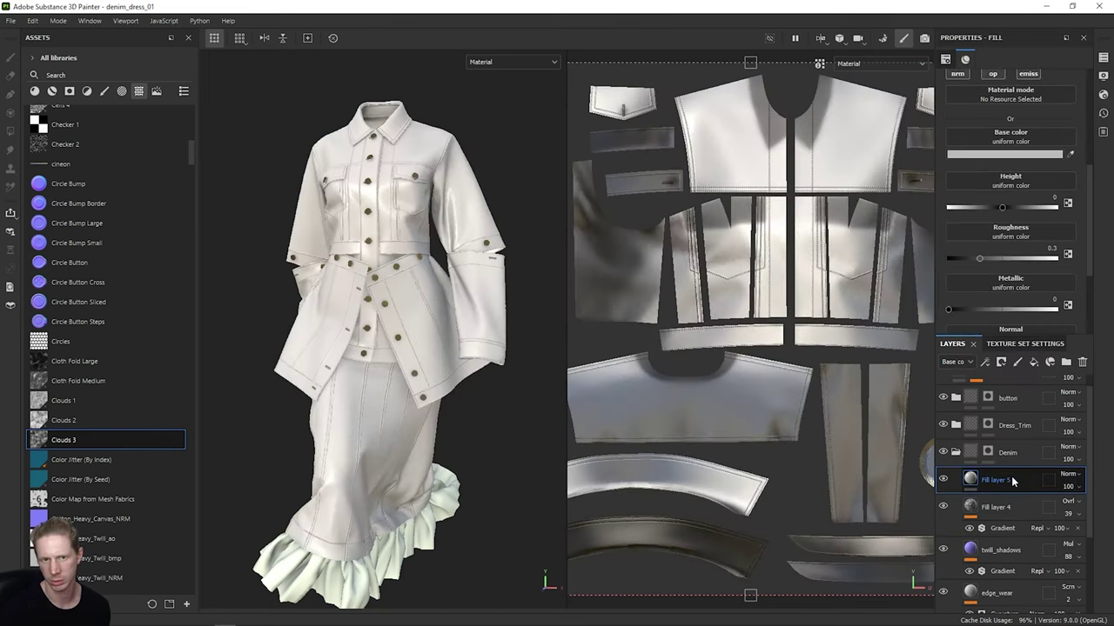
pyautogui.scroll(2, 991, 154)
pyautogui.click(962, 155)
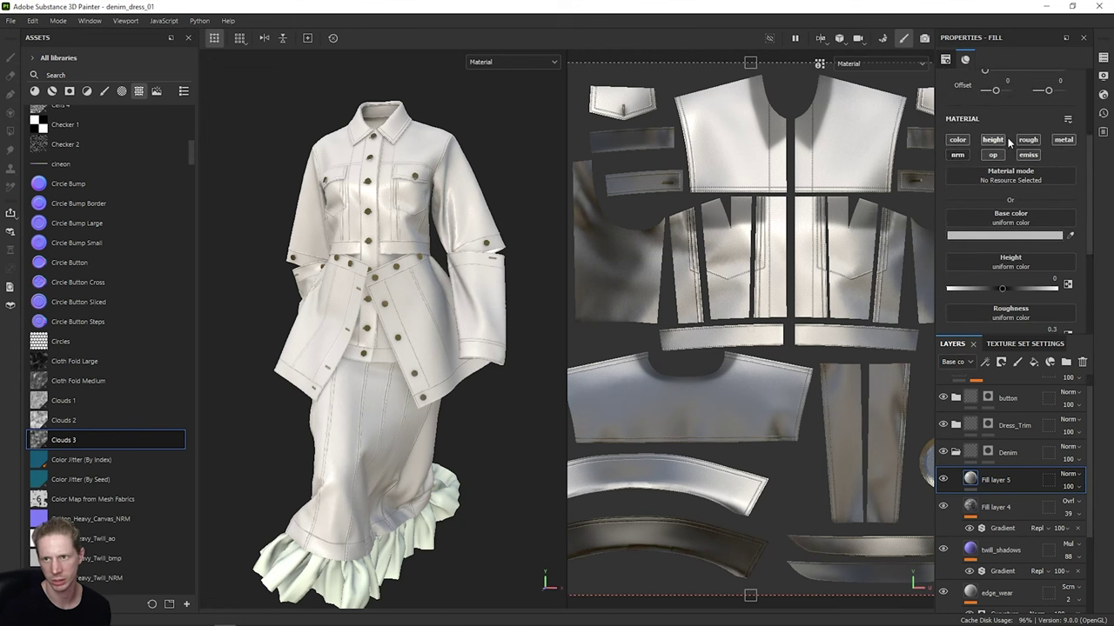
pyautogui.click(992, 141)
pyautogui.click(1027, 140)
pyautogui.click(1029, 155)
pyautogui.click(993, 155)
pyautogui.click(1061, 142)
# Step: Apply Clouds 1 as Fill layer 5's base color, try the Darken blend mode, and settle on Multiply
pyautogui.click(87, 422)
pyautogui.moveTo(67, 402); pyautogui.dragTo(1009, 224)
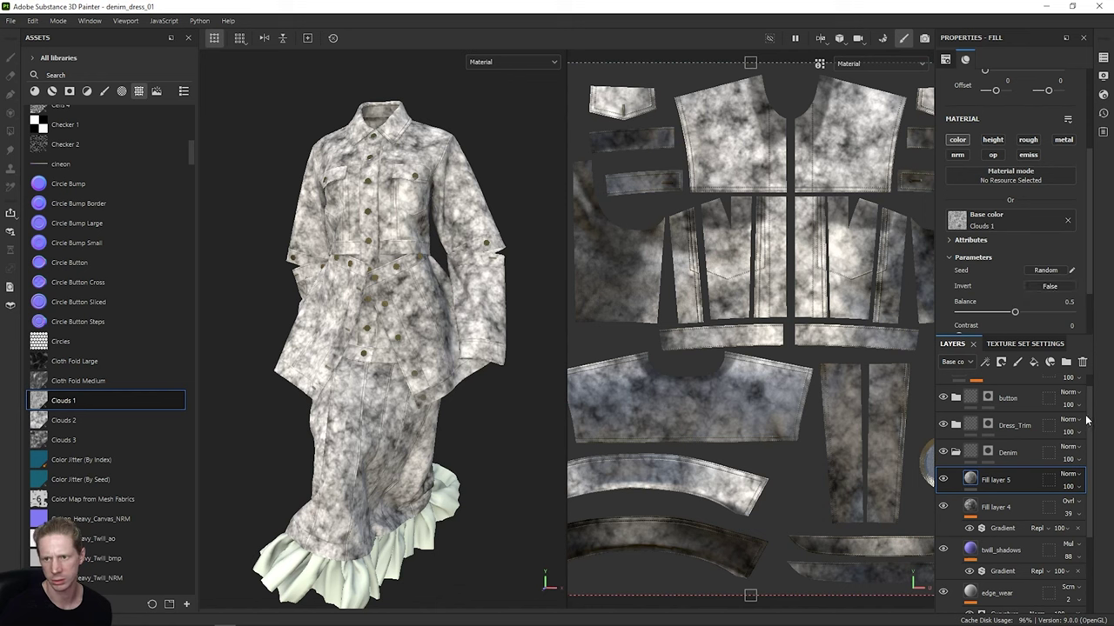
pyautogui.click(1071, 474)
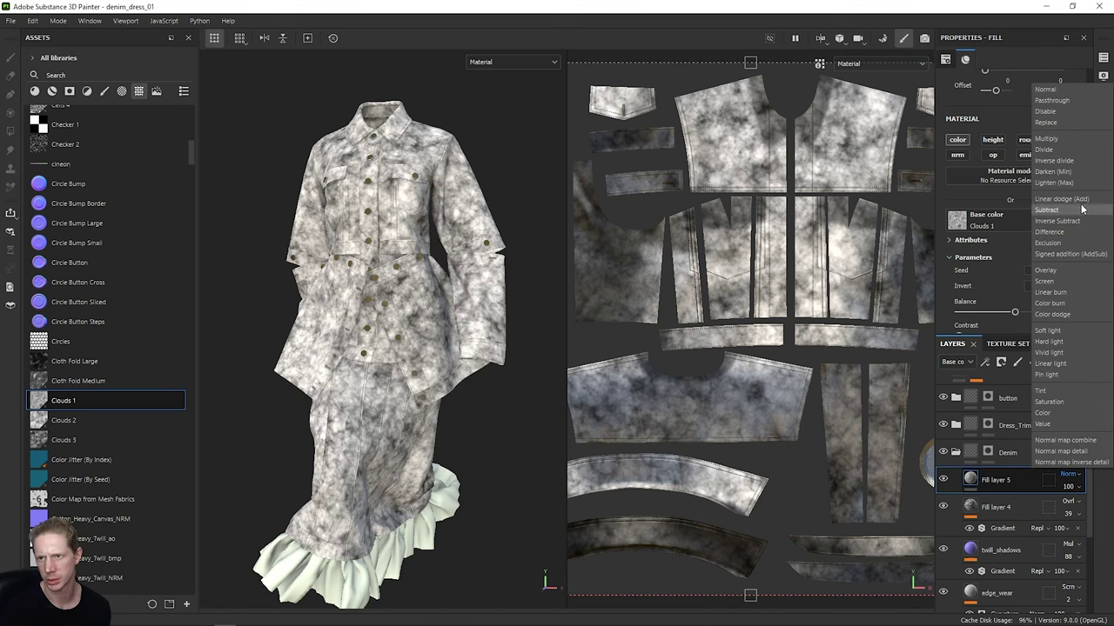
pyautogui.click(1082, 174)
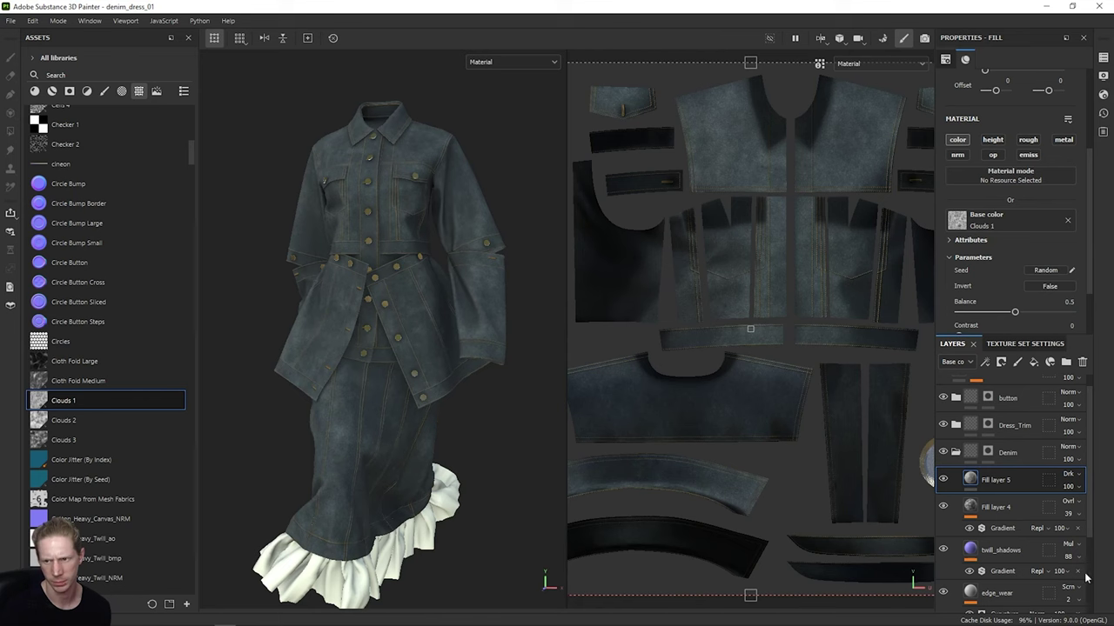
pyautogui.click(1077, 474)
pyautogui.click(1079, 145)
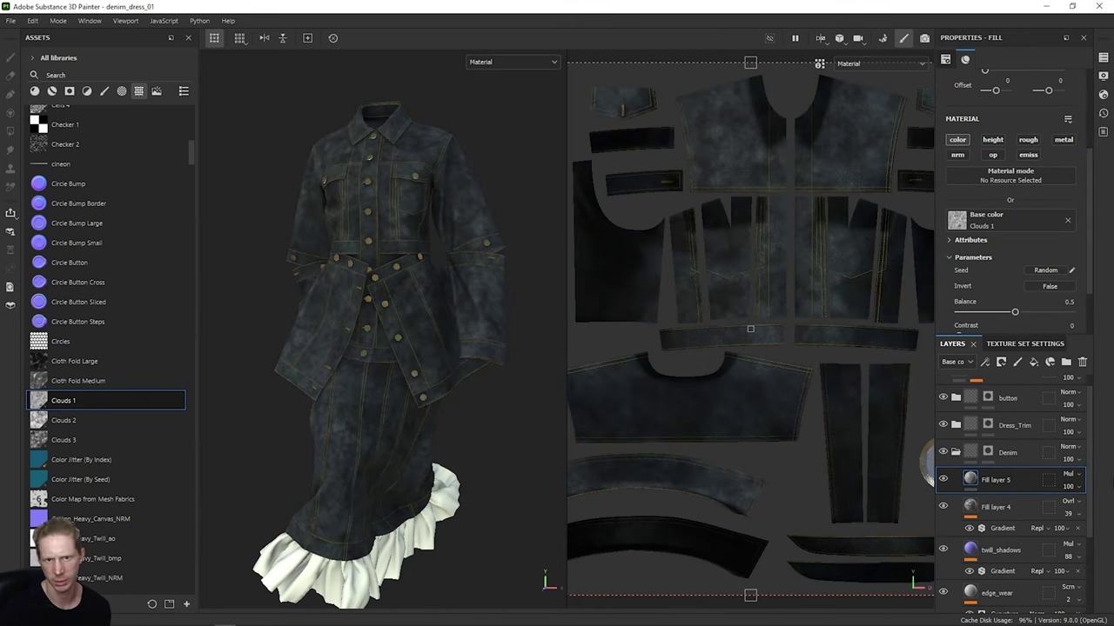
pyautogui.scroll(6, 433, 295)
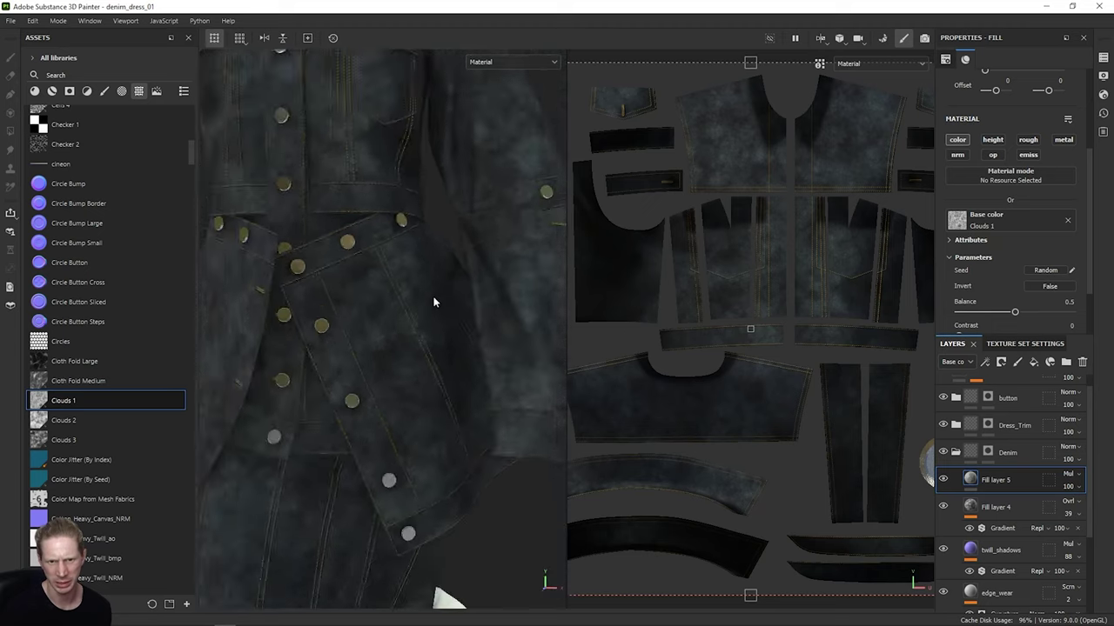
pyautogui.scroll(-6, 434, 302)
pyautogui.scroll(-2, 993, 248)
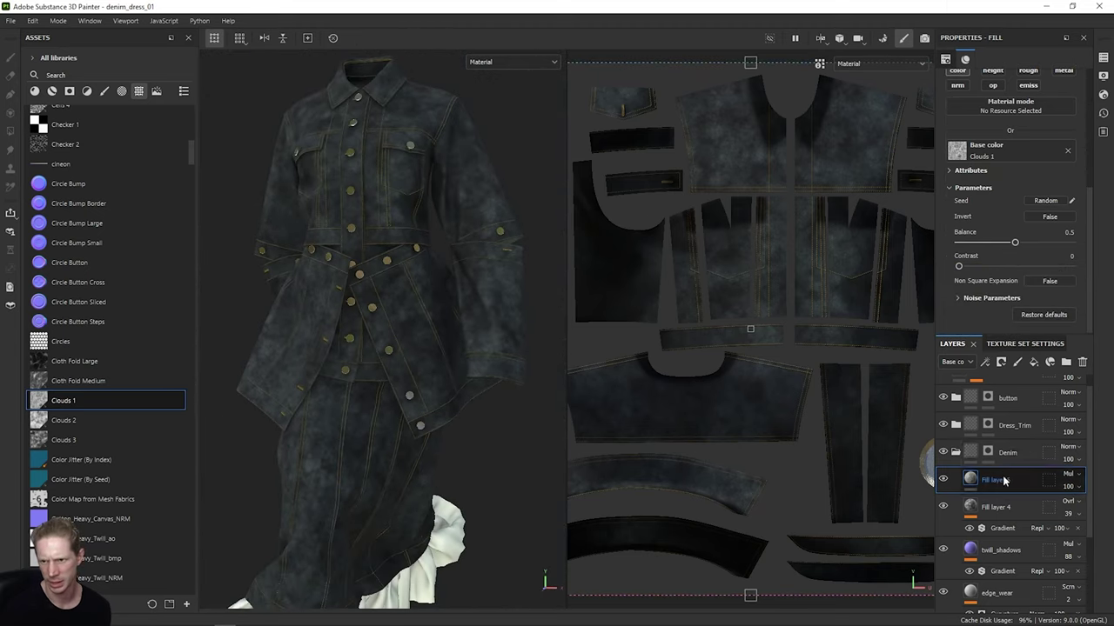
# Step: Add a Gradient filter to Fill layer 5
pyautogui.rightClick(1004, 480)
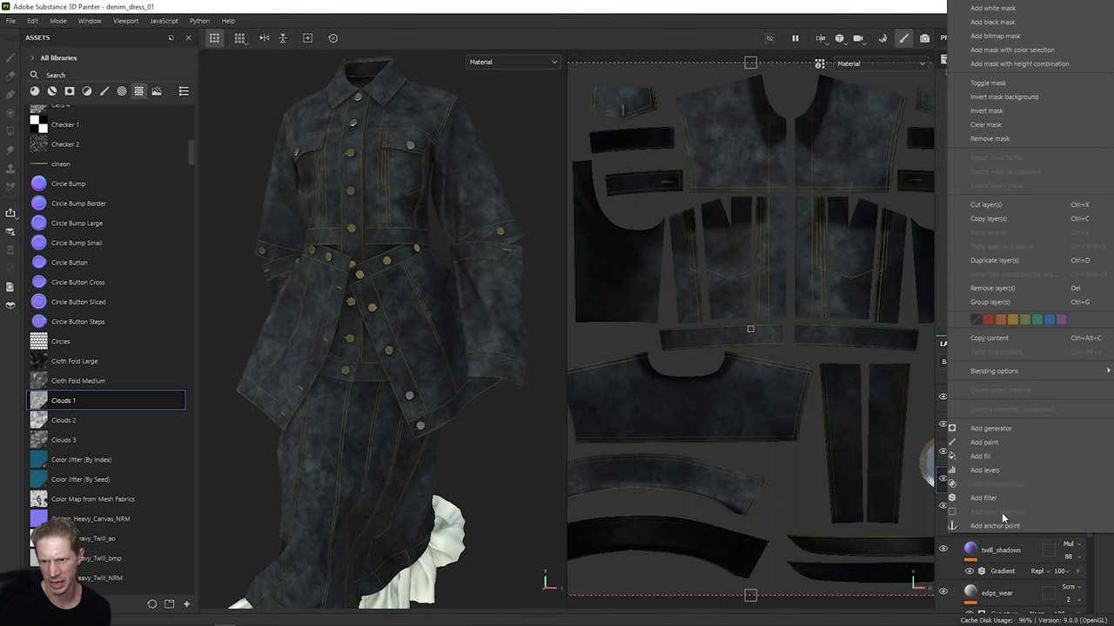
pyautogui.click(984, 498)
pyautogui.click(1036, 121)
pyautogui.click(1054, 228)
pyautogui.scroll(-1, 1044, 208)
# Step: Set Color 1 of Fill layer 5's gradient to the dark bluish grey 26262D
pyautogui.click(1047, 207)
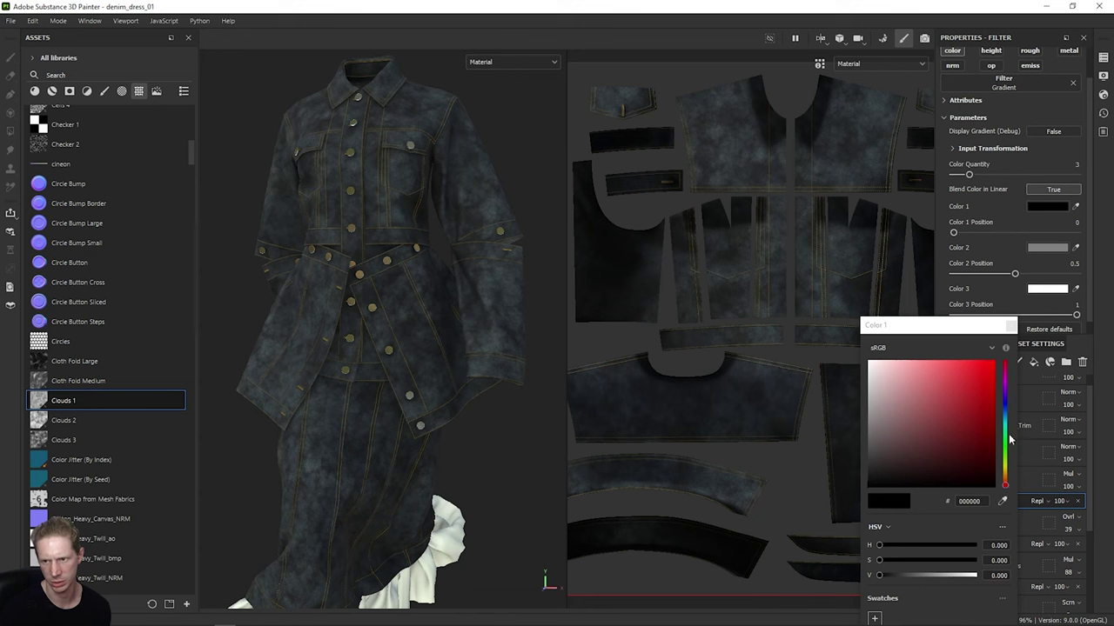
pyautogui.click(1004, 403)
pyautogui.moveTo(877, 466)
pyautogui.mouseDown()
pyautogui.moveTo(919, 410)
pyautogui.moveTo(875, 455)
pyautogui.moveTo(887, 470)
pyautogui.mouseUp()
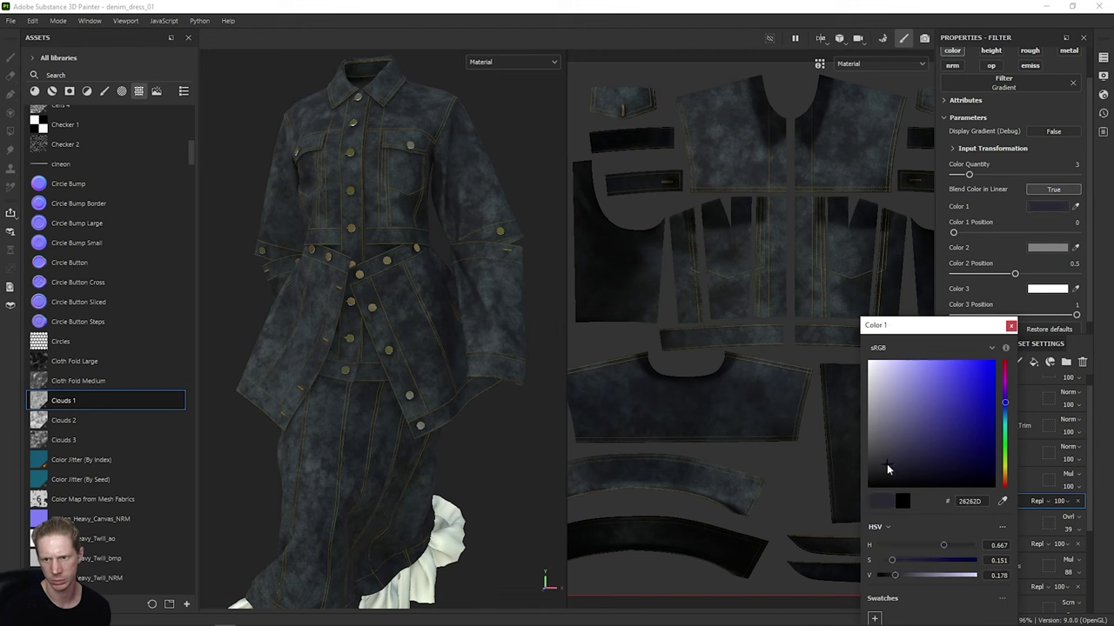
pyautogui.click(1010, 329)
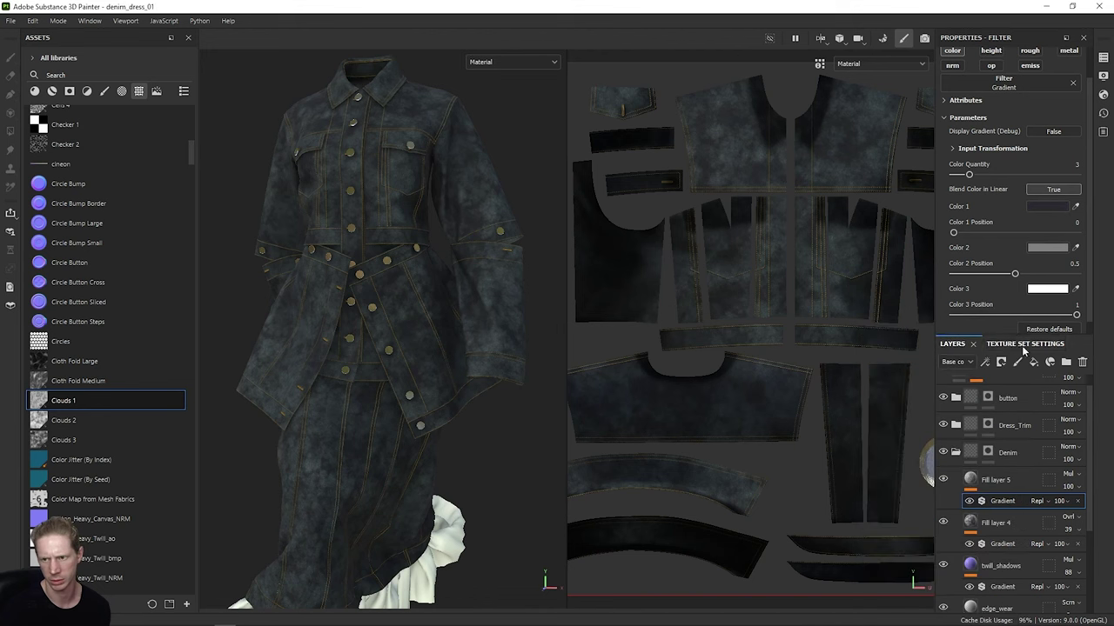
# Step: Set Color 2 of Fill layer 5's gradient to the soft blue 689AB4
pyautogui.click(1047, 247)
pyautogui.click(1007, 425)
pyautogui.moveTo(897, 391); pyautogui.dragTo(922, 403)
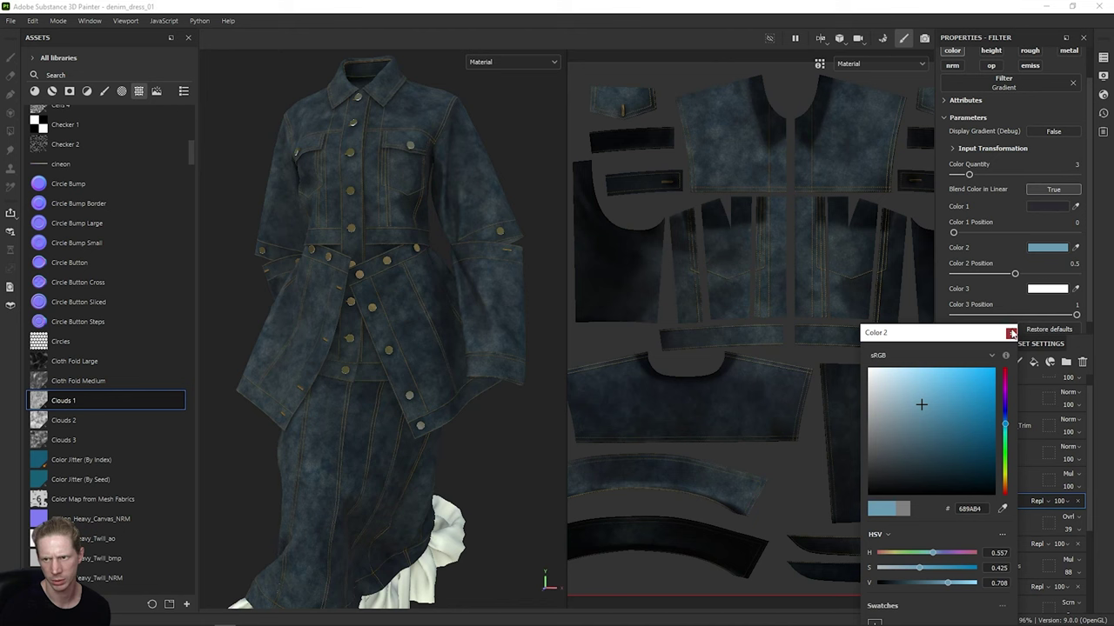
pyautogui.click(1010, 333)
# Step: Set Color 3 of Fill layer 5's gradient to a very faint bluish white
pyautogui.click(1046, 288)
pyautogui.click(1005, 427)
pyautogui.moveTo(878, 379)
pyautogui.mouseDown()
pyautogui.moveTo(863, 378)
pyautogui.moveTo(875, 385)
pyautogui.mouseUp()
pyautogui.click(1011, 339)
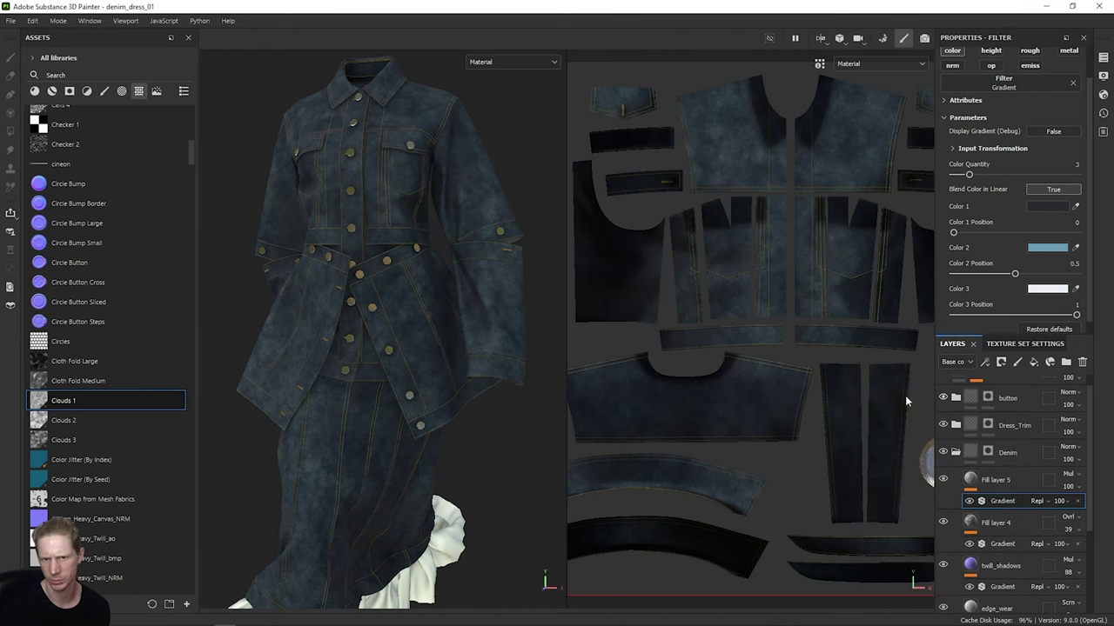
# Step: Compare the denim with and without Fill layer 5 and reduce that layer's opacity to 57
pyautogui.click(943, 479)
pyautogui.click(944, 479)
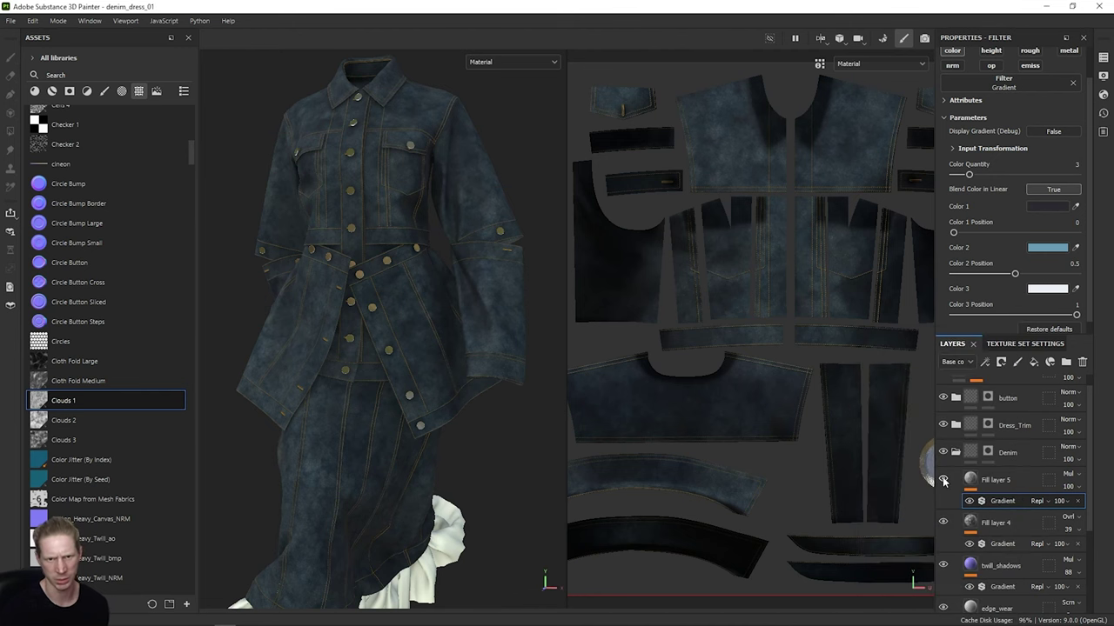
pyautogui.click(1060, 501)
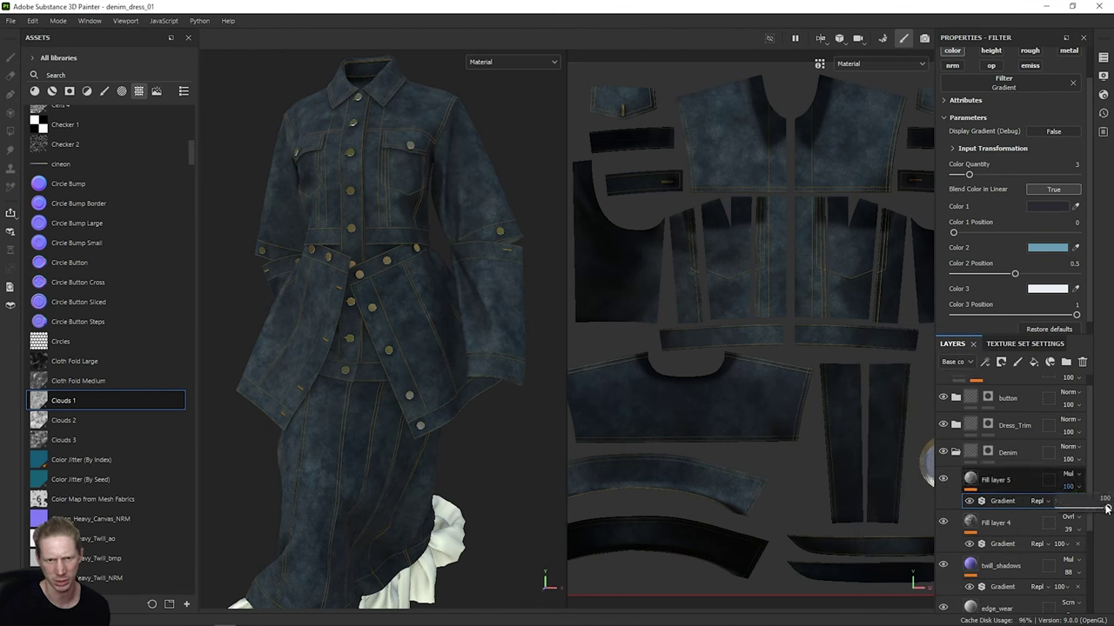
pyautogui.moveTo(1107, 508); pyautogui.dragTo(1083, 509)
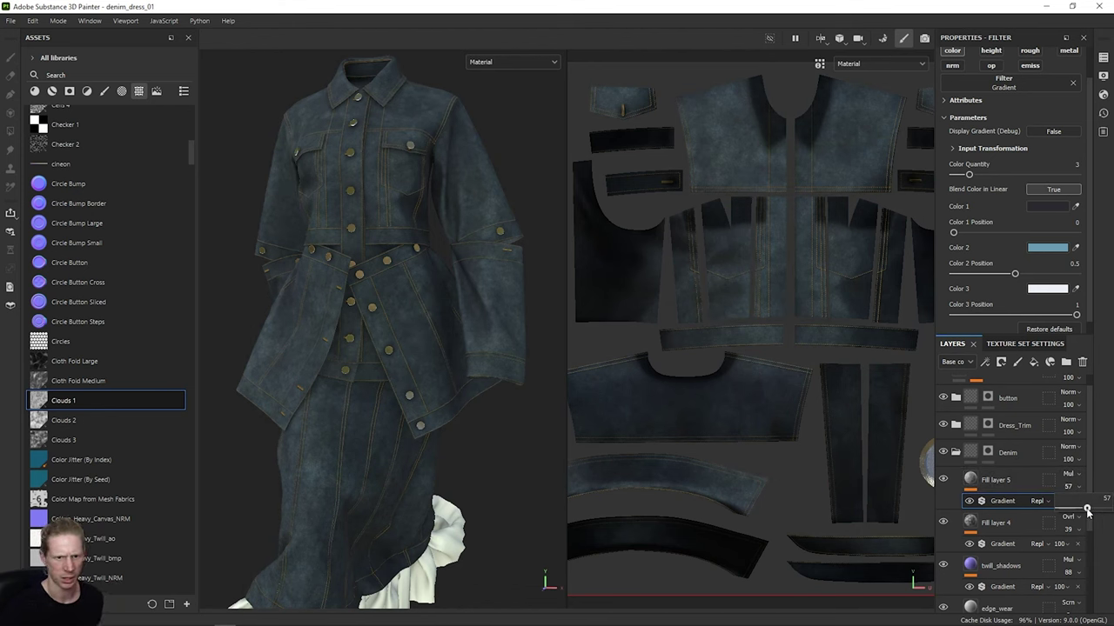
# Step: Examine the denim's color variation on the jacket and skirt from several angles and distances
pyautogui.keyDown('alt'); pyautogui.moveTo(404, 328); pyautogui.dragTo(382, 317); pyautogui.keyUp('alt')
pyautogui.keyDown('alt'); pyautogui.moveTo(419, 348); pyautogui.dragTo(395, 367, button='right'); pyautogui.keyUp('alt')
pyautogui.keyDown('alt'); pyautogui.moveTo(469, 215); pyautogui.dragTo(457, 305); pyautogui.keyUp('alt')
pyautogui.keyDown('alt'); pyautogui.moveTo(435, 282); pyautogui.dragTo(471, 268, button='middle'); pyautogui.keyUp('alt')
pyautogui.scroll(-2, 458, 278)
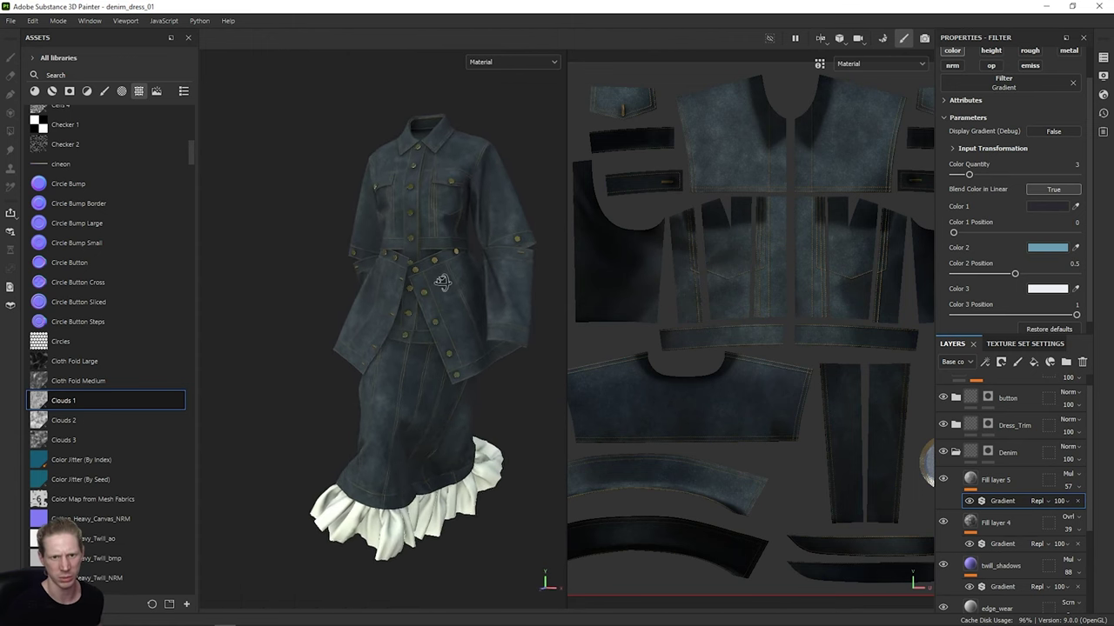
pyautogui.scroll(3, 390, 325)
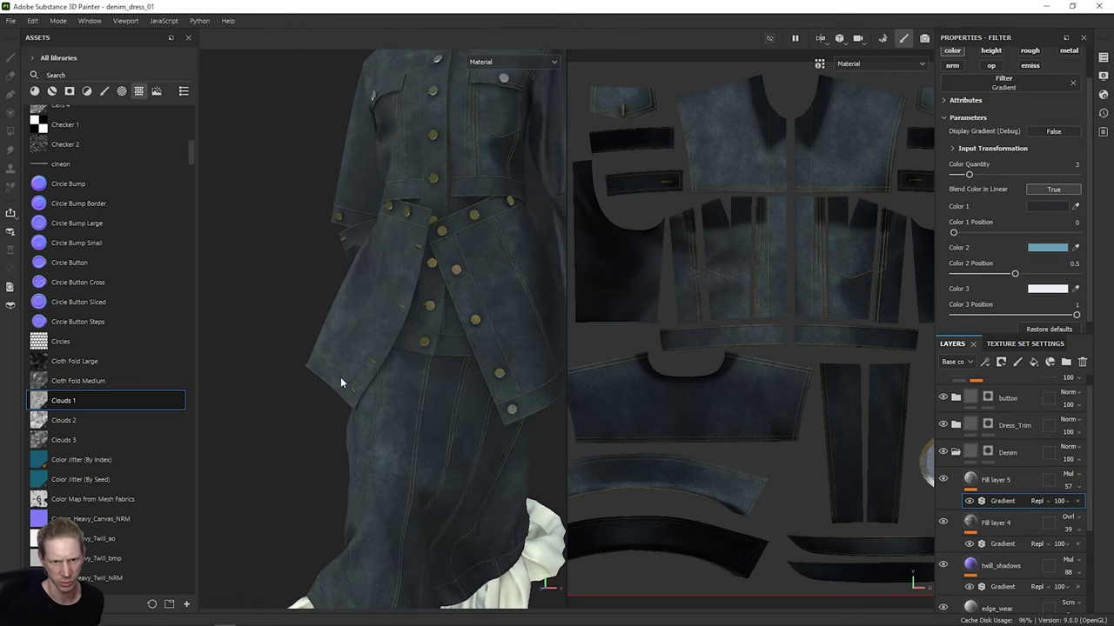
pyautogui.scroll(-3, 341, 315)
pyautogui.keyDown('alt'); pyautogui.moveTo(370, 315); pyautogui.dragTo(391, 332); pyautogui.keyUp('alt')
# Step: Add a new fill layer above Fill layer 5 and rename Fill layer 5 to wash 01
pyautogui.click(1030, 487)
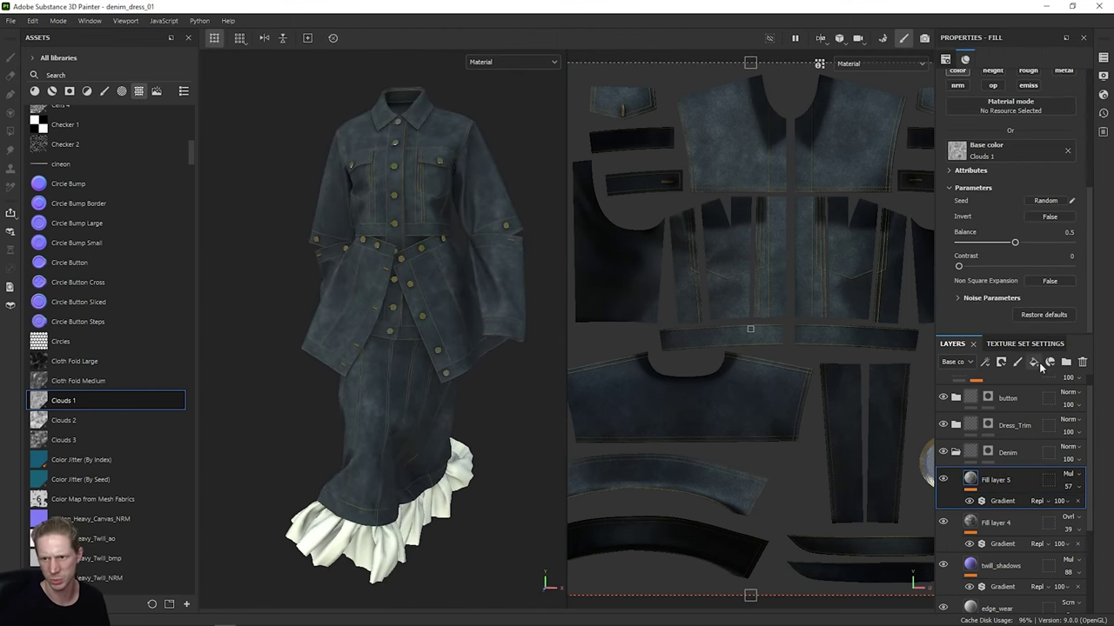
pyautogui.click(1035, 363)
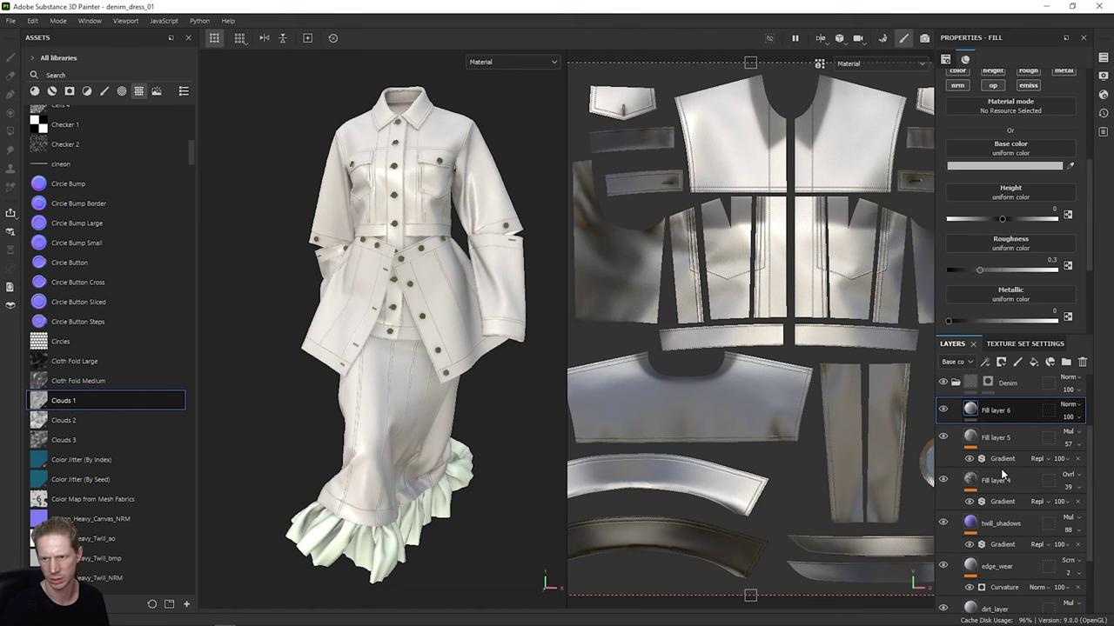
pyautogui.doubleClick(1008, 439)
pyautogui.write('wa')
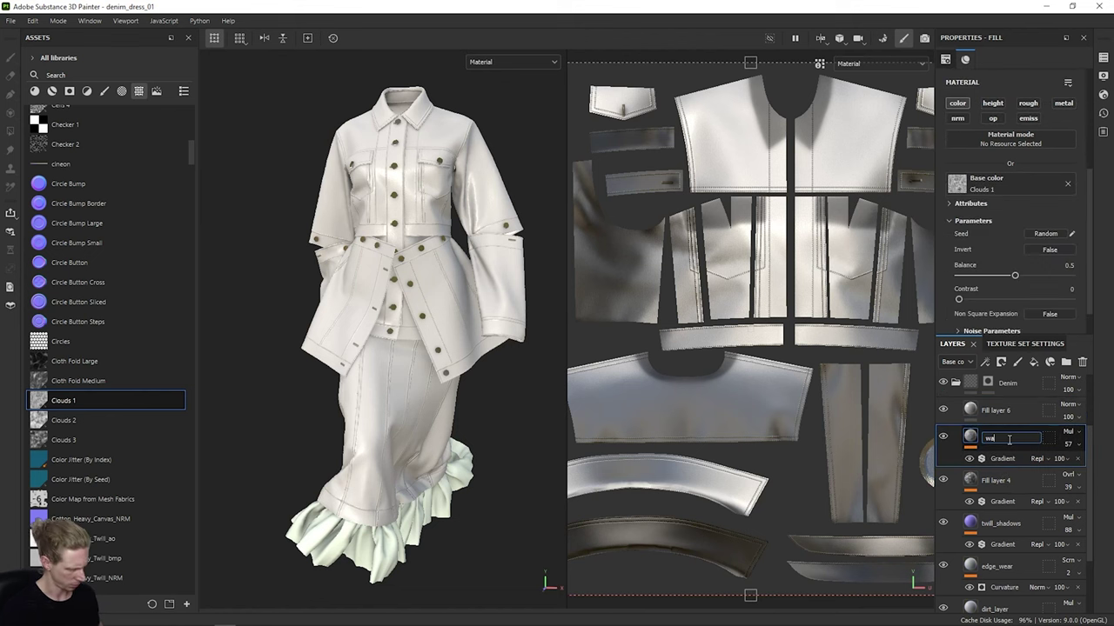
pyautogui.write('sh 01')
pyautogui.press('Return')
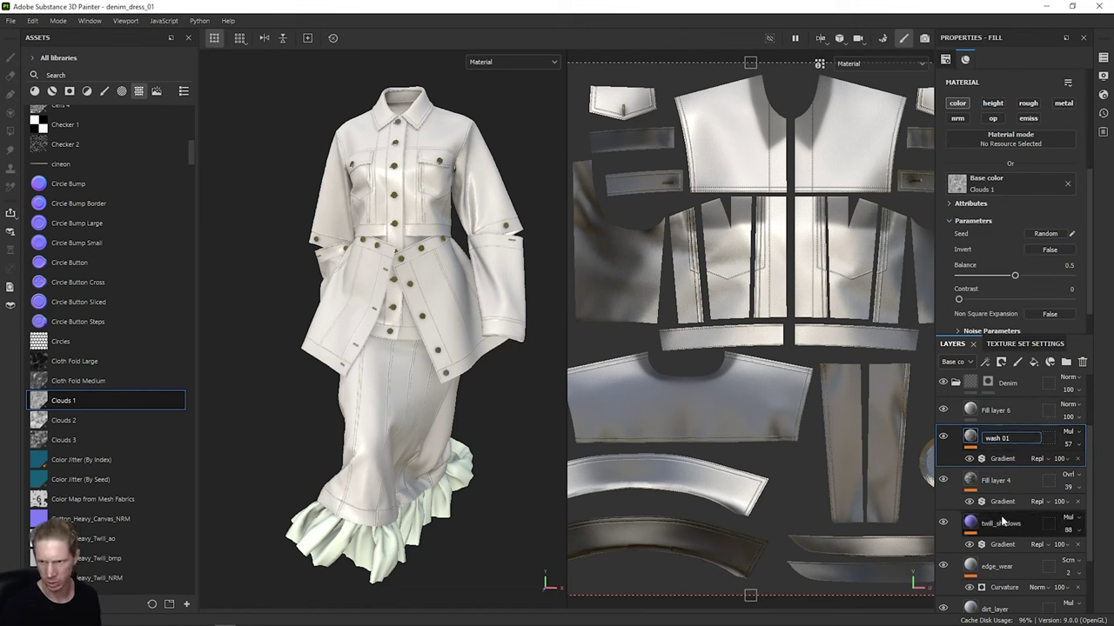
# Step: Rename Fill layer 4 to wash 02 and Fill layer 6 to wrinkles
pyautogui.doubleClick(998, 480)
pyautogui.write('was')
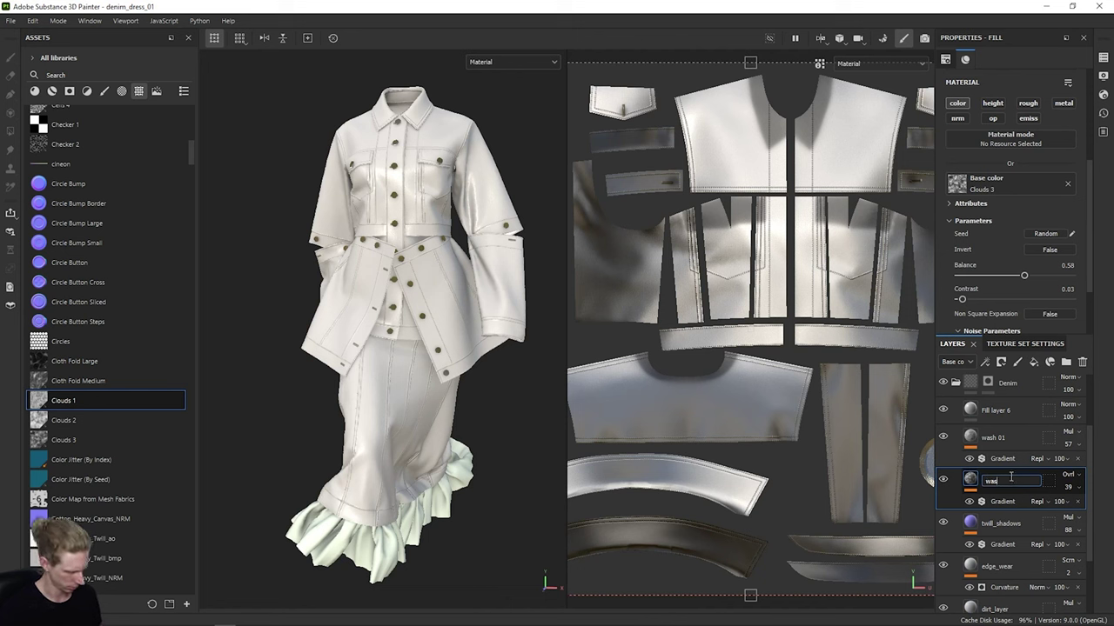
pyautogui.press('Return')
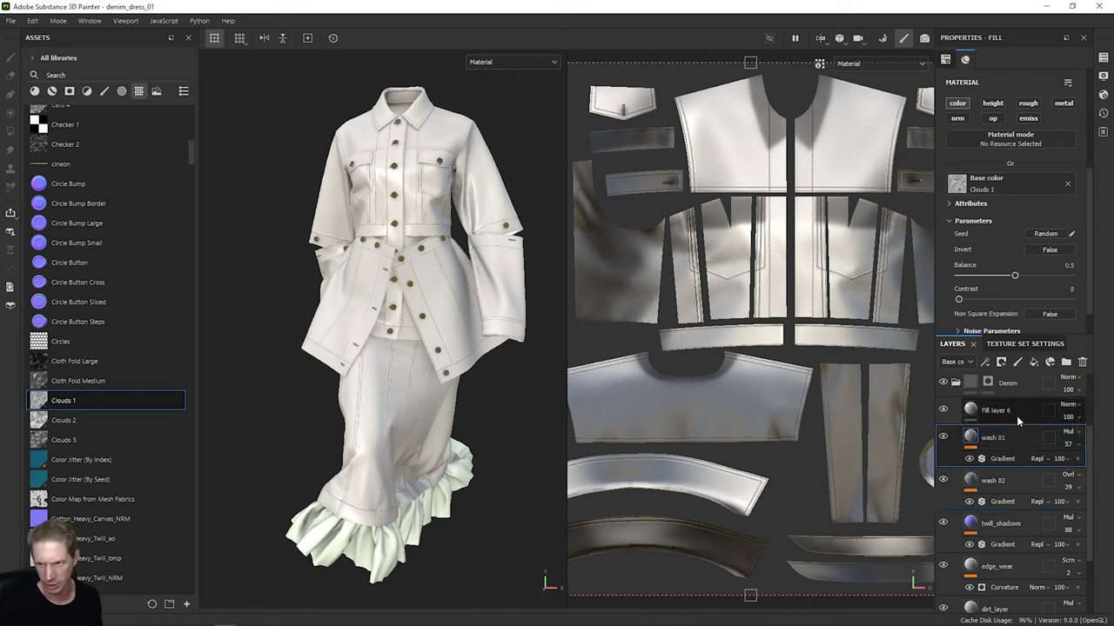
pyautogui.doubleClick(1007, 412)
pyautogui.write('wrinkled')
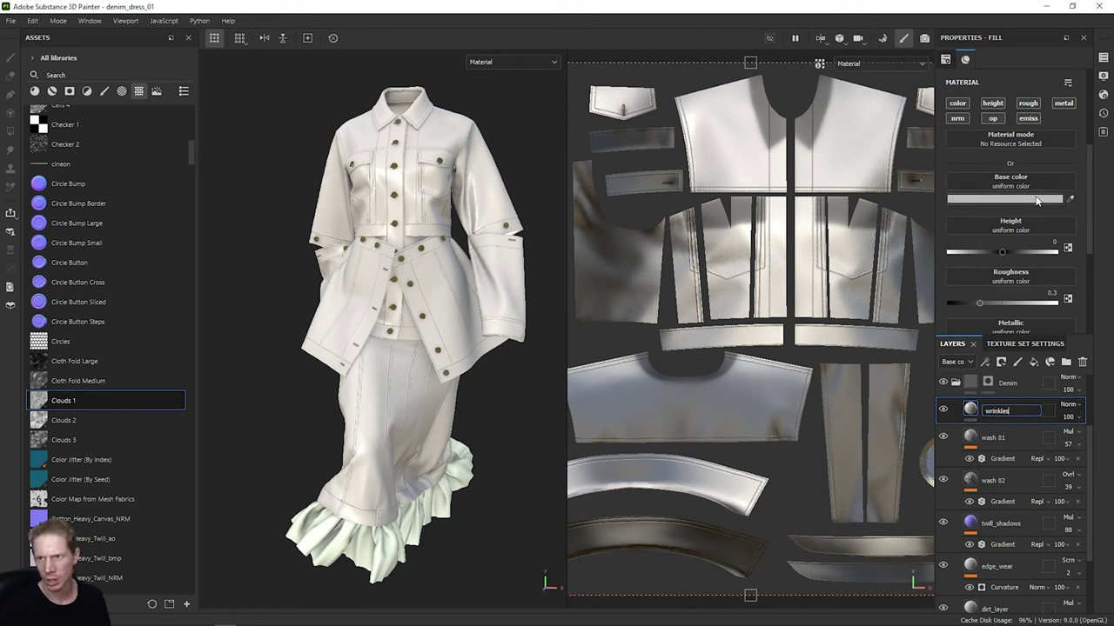
# Step: Limit the wrinkles layer to the height channel and assign the Cloth Fold Medium texture as its height
pyautogui.press('Return')
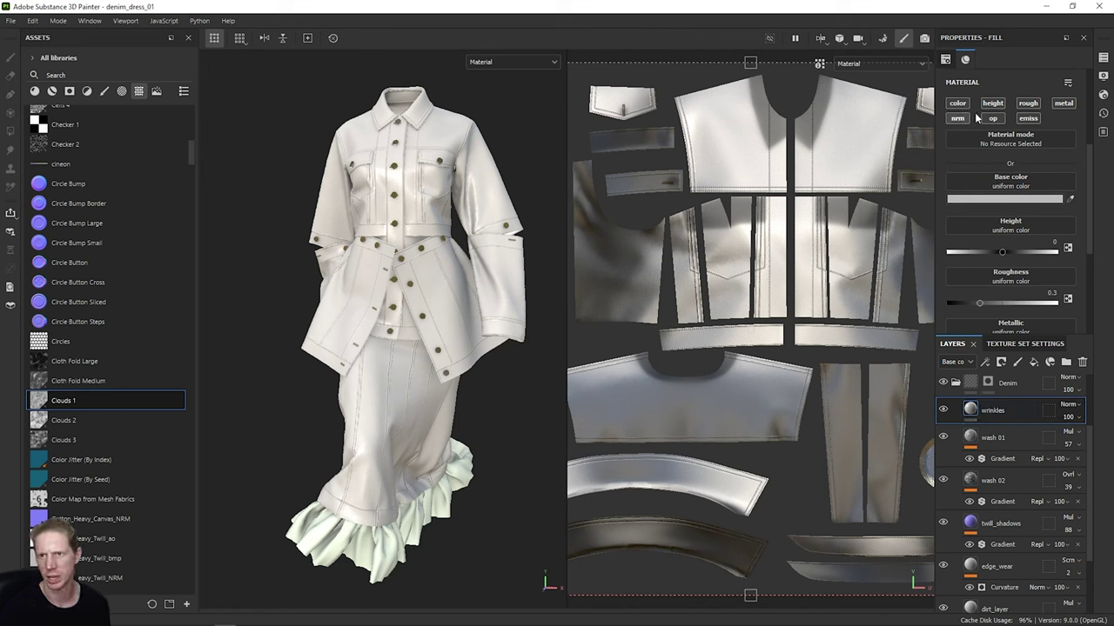
pyautogui.click(1027, 103)
pyautogui.click(1063, 103)
pyautogui.click(1028, 117)
pyautogui.click(957, 102)
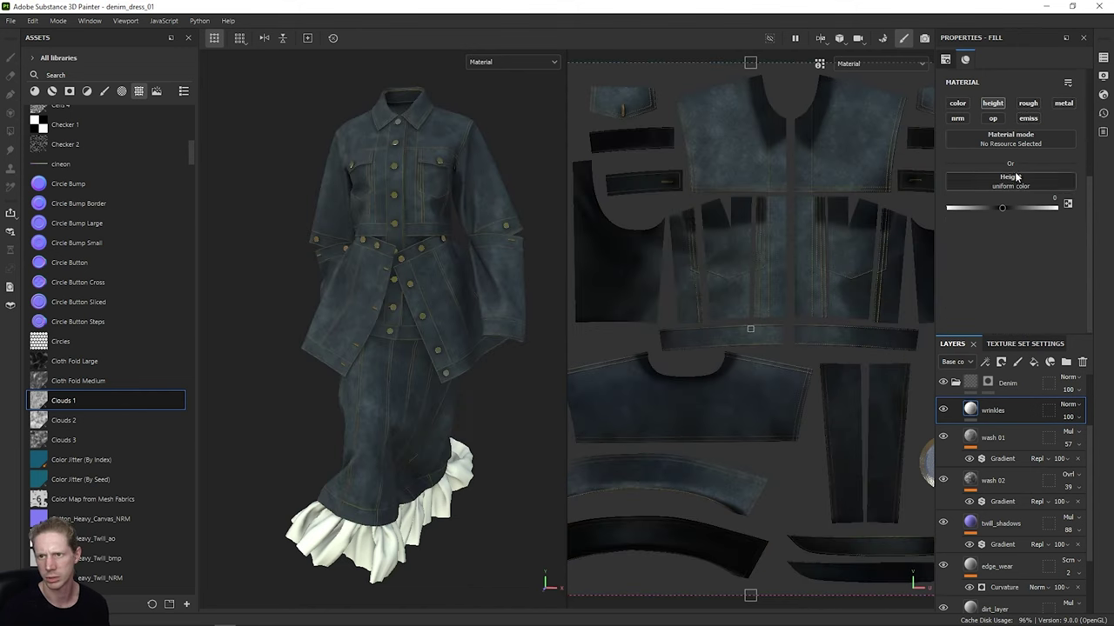
pyautogui.click(77, 382)
pyautogui.moveTo(78, 386); pyautogui.dragTo(996, 181)
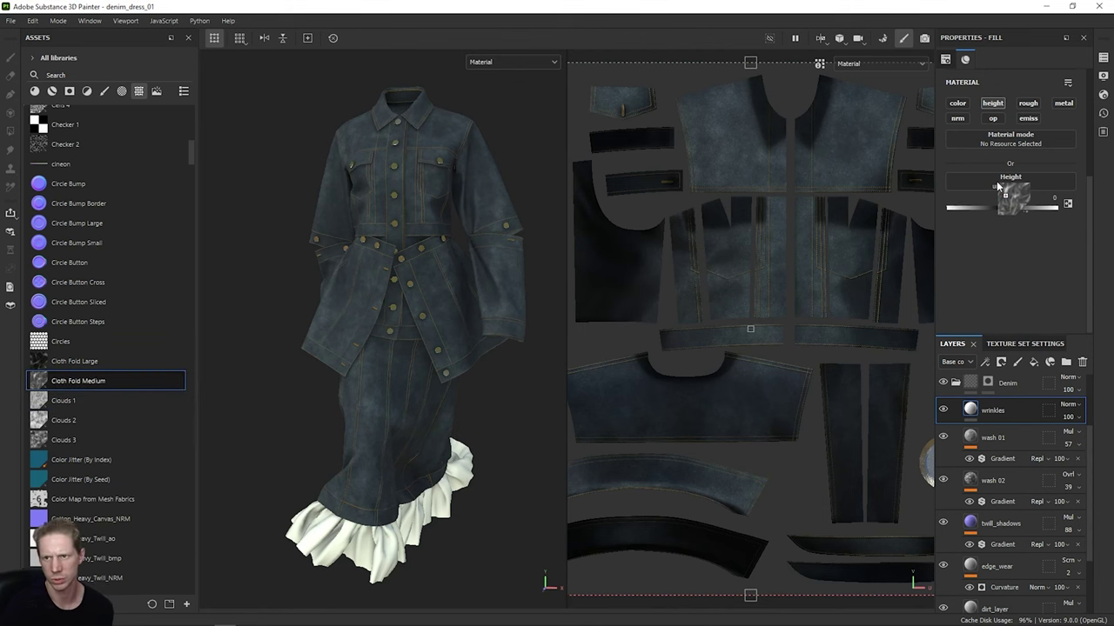
# Step: Show the Height channel and set the Cloth Fold Medium tiling amount to 3, contrast to 0.06 and balance to 0.69
pyautogui.click(495, 64)
pyautogui.click(515, 126)
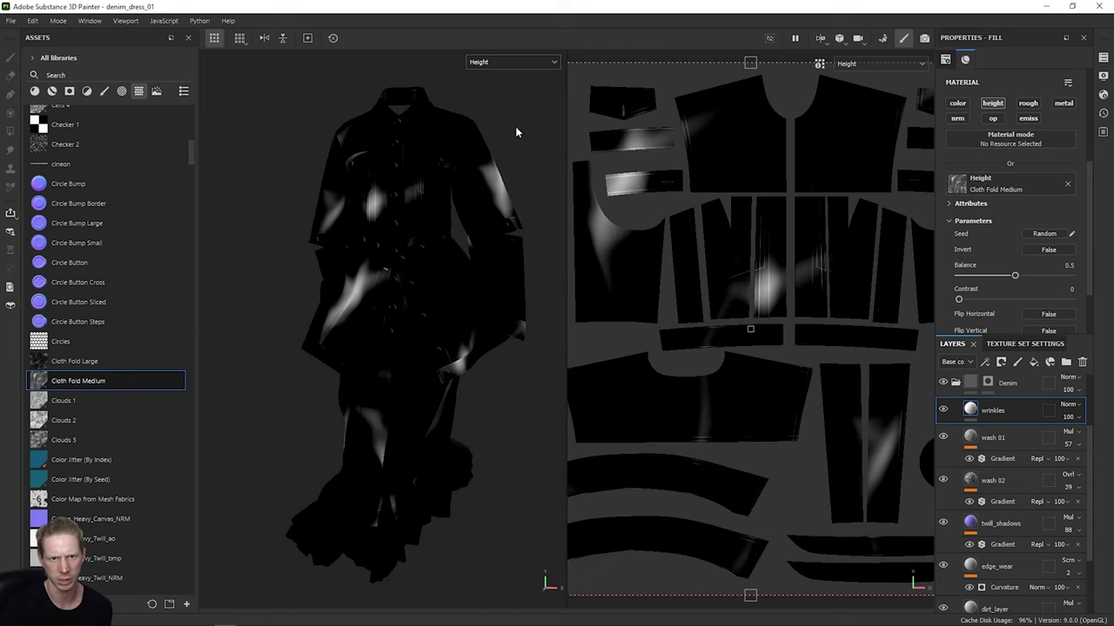
pyautogui.scroll(-1, 1044, 261)
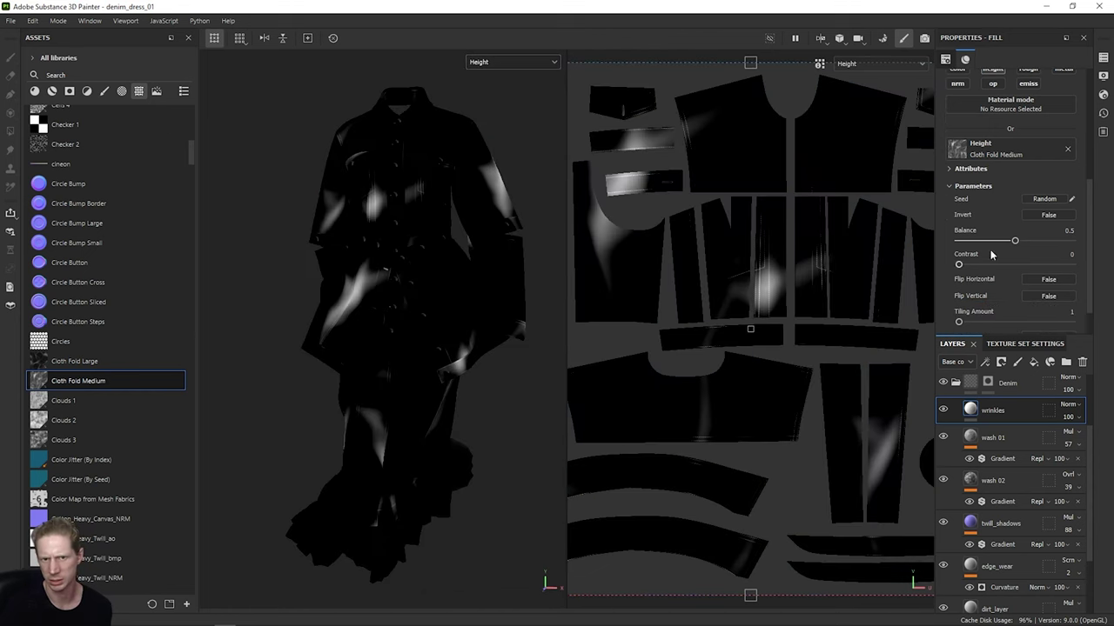
pyautogui.keyDown('alt'); pyautogui.moveTo(375, 256); pyautogui.dragTo(248, 229); pyautogui.keyUp('alt')
pyautogui.keyDown('alt'); pyautogui.moveTo(412, 244); pyautogui.dragTo(379, 243); pyautogui.keyUp('alt')
pyautogui.scroll(-2, 1028, 196)
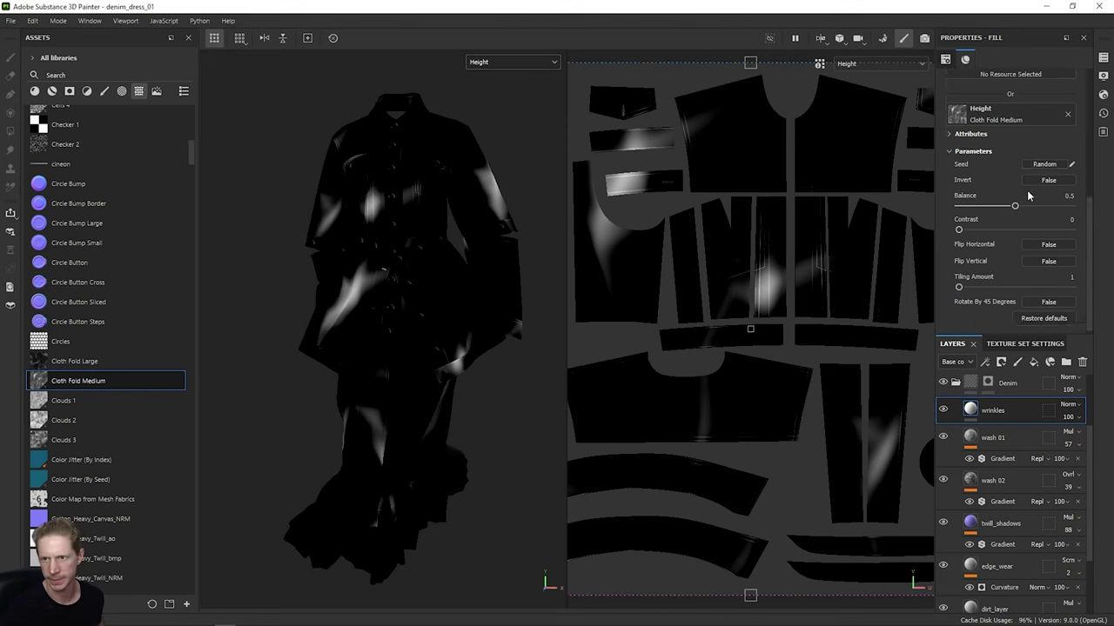
pyautogui.moveTo(959, 284)
pyautogui.mouseDown()
pyautogui.moveTo(990, 284)
pyautogui.moveTo(975, 284)
pyautogui.mouseUp()
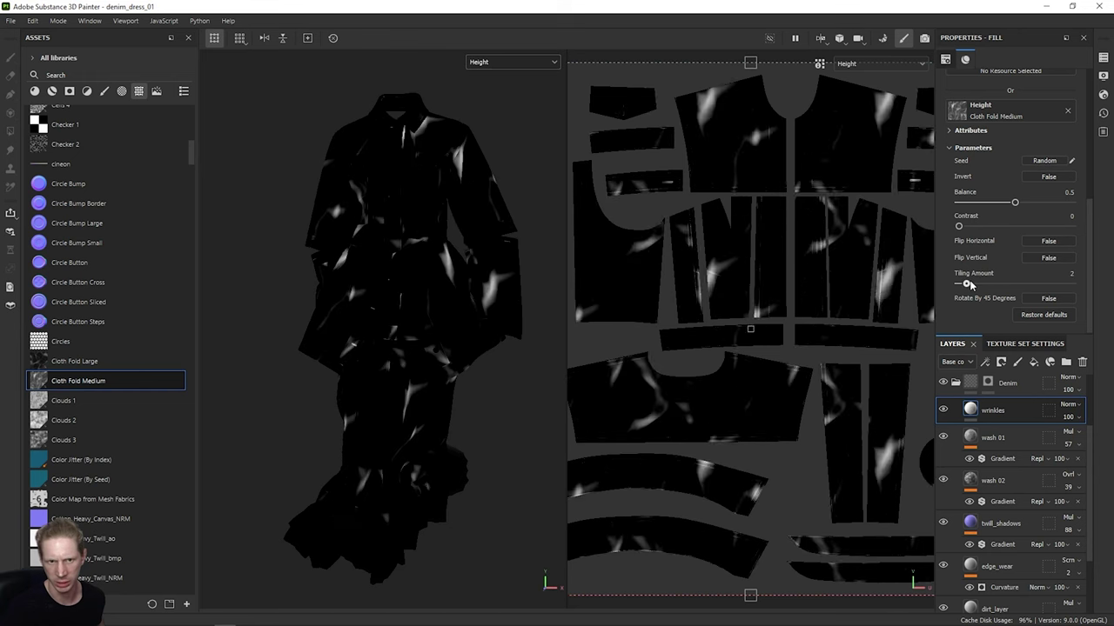
pyautogui.moveTo(983, 227); pyautogui.dragTo(1037, 204)
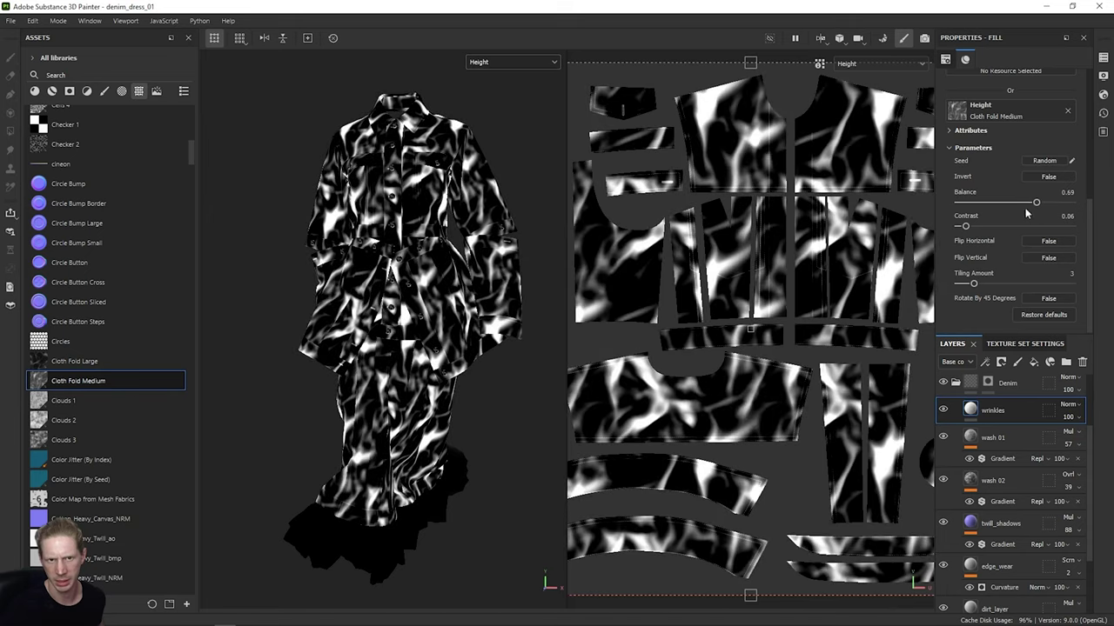
# Step: Display the dress in Normal+Height+Mesh and inspect the fold pattern across the denim
pyautogui.click(513, 62)
pyautogui.scroll(-1, 519, 104)
pyautogui.click(522, 161)
pyautogui.keyDown('alt'); pyautogui.moveTo(453, 276); pyautogui.dragTo(483, 305); pyautogui.keyUp('alt')
pyautogui.keyDown('alt'); pyautogui.moveTo(379, 309); pyautogui.dragTo(428, 297); pyautogui.keyUp('alt')
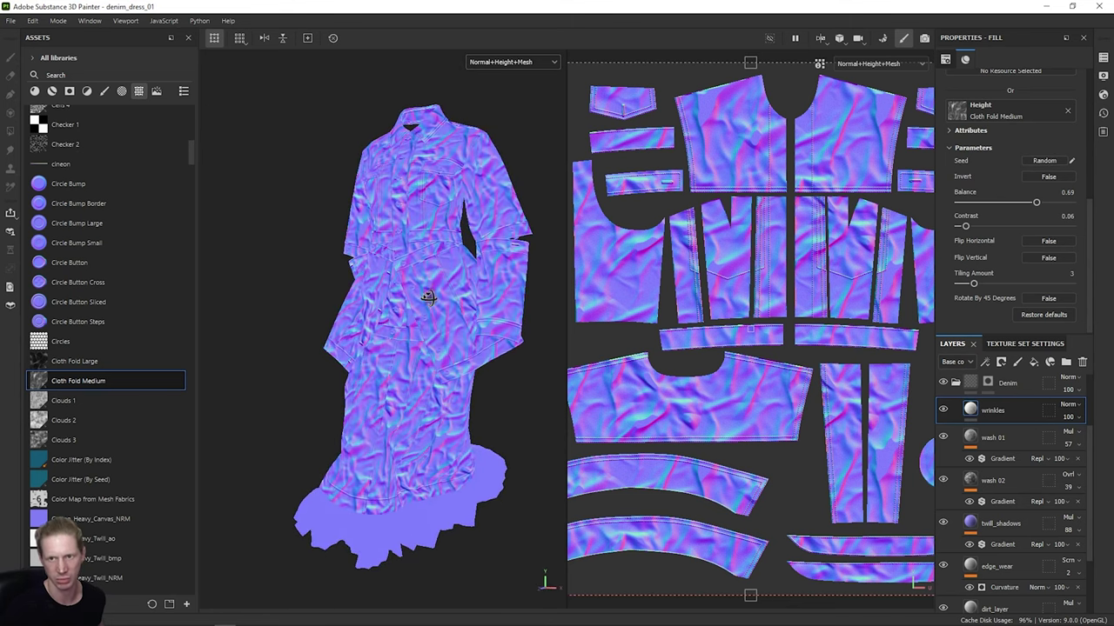
# Step: Return to the Material display and examine the wrinkles on the dress under rotated lighting
pyautogui.click(487, 61)
pyautogui.click(501, 94)
pyautogui.keyDown('alt'); pyautogui.moveTo(469, 230); pyautogui.dragTo(494, 234); pyautogui.keyUp('alt')
pyautogui.moveTo(494, 234)
pyautogui.keyDown('shift'); pyautogui.mouseDown(button='right')
pyautogui.moveTo(474, 238)
pyautogui.moveTo(489, 240)
pyautogui.mouseUp(button='right'); pyautogui.keyUp('shift')
pyautogui.keyDown('alt'); pyautogui.moveTo(488, 239); pyautogui.dragTo(464, 298); pyautogui.keyUp('alt')
pyautogui.scroll(5, 996, 213)
pyautogui.scroll(-1, 994, 209)
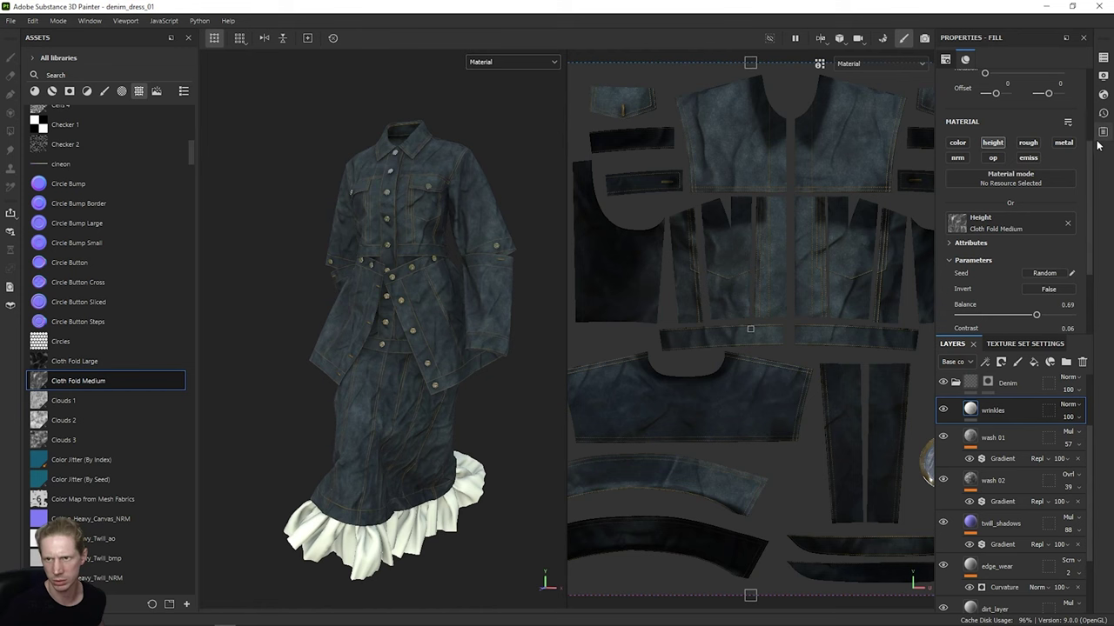
# Step: Try Cloth Fold Large with a higher balance as the wrinkles layer's height texture, and undo both changes
pyautogui.click(80, 366)
pyautogui.moveTo(81, 366); pyautogui.dragTo(991, 228)
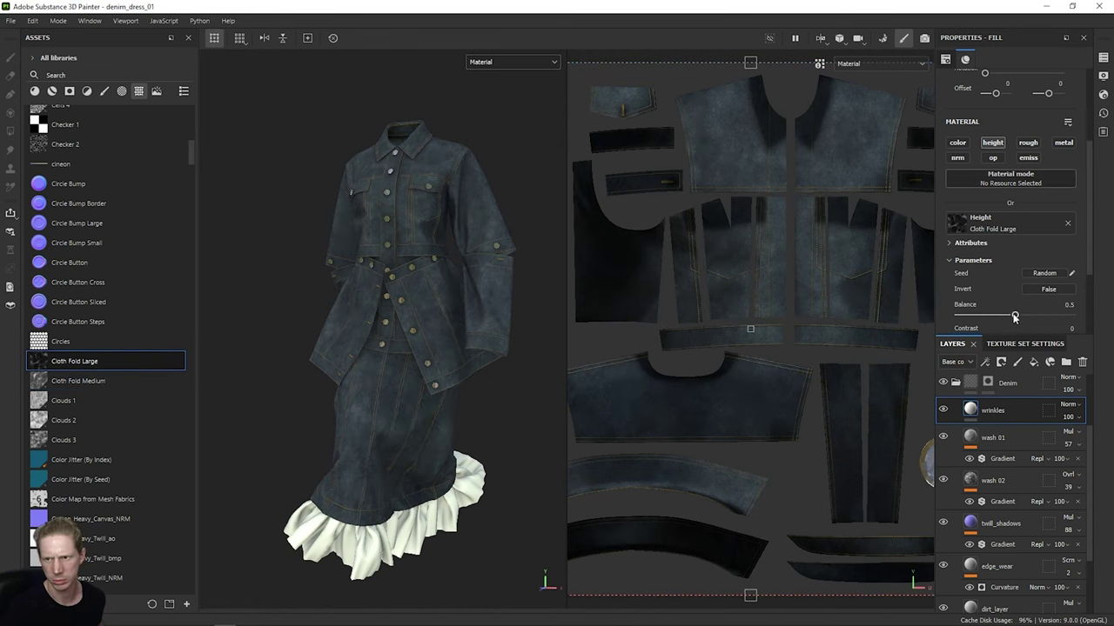
pyautogui.scroll(-1, 1013, 320)
pyautogui.moveTo(1014, 294); pyautogui.dragTo(1038, 294)
pyautogui.hotkey('ctrl', 'z')
pyautogui.hotkey('ctrl', 'z')
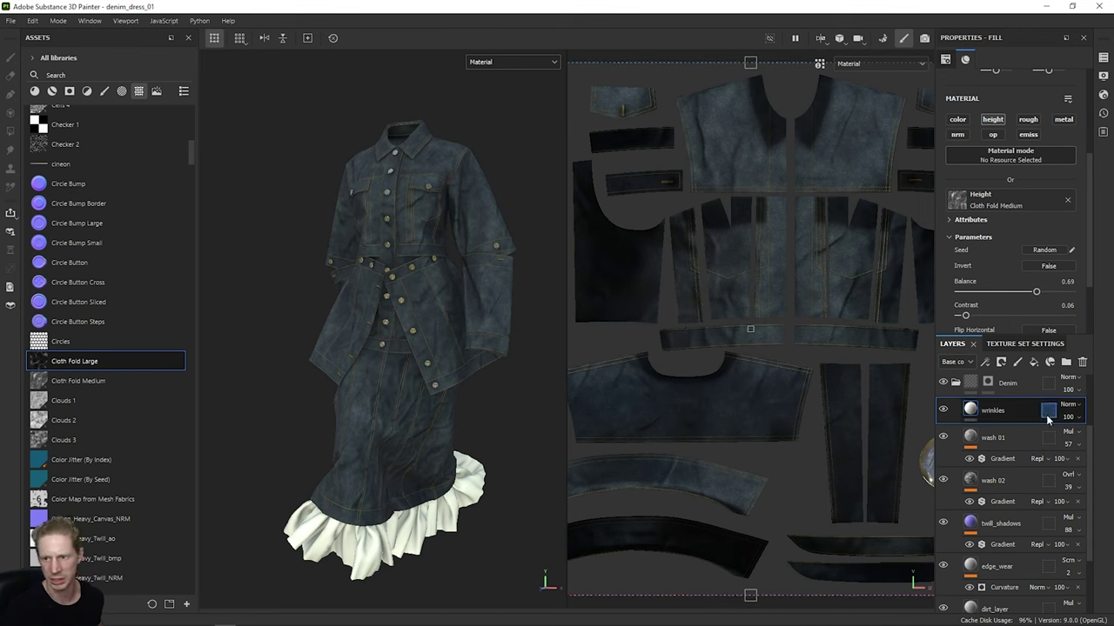
# Step: Switch the layer stack to the Height channel and reduce the wrinkles layer's opacity to 32
pyautogui.click(951, 361)
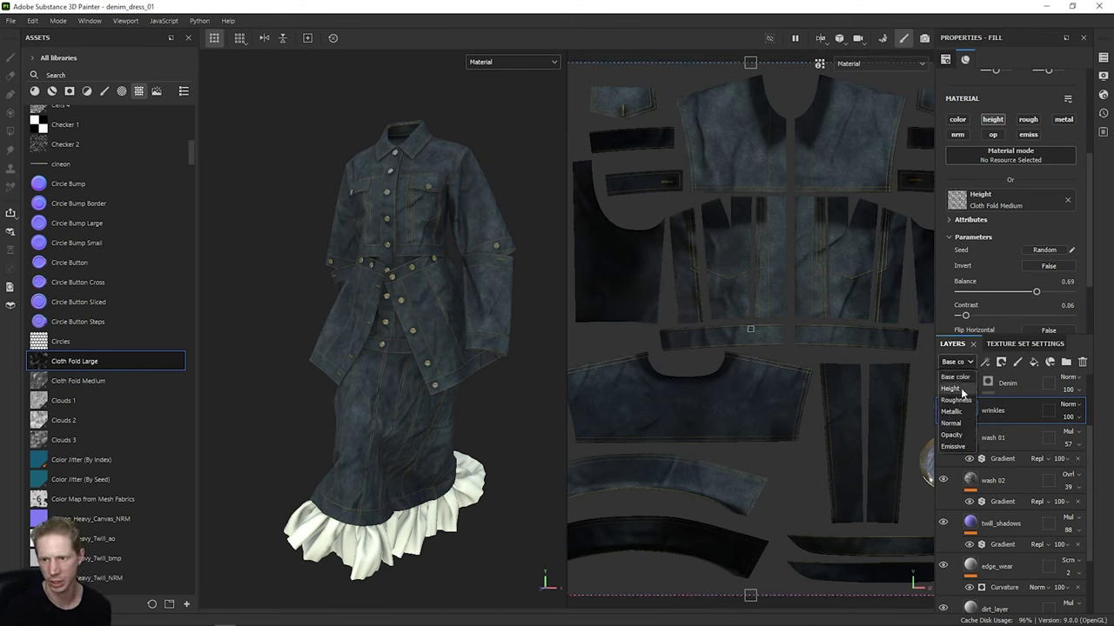
pyautogui.click(952, 389)
pyautogui.click(957, 362)
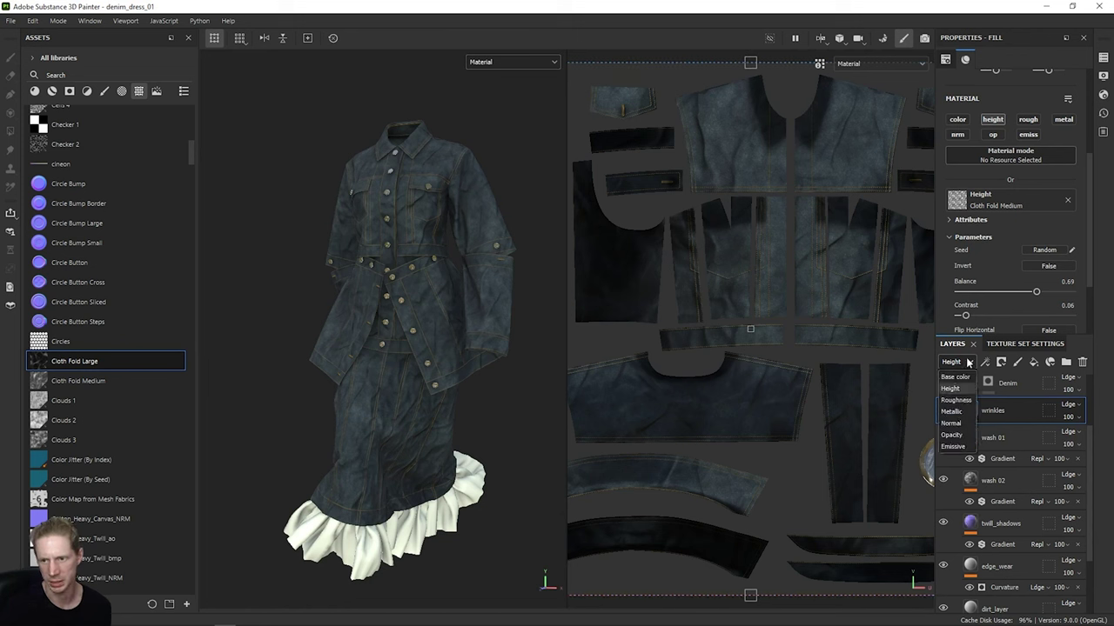
pyautogui.click(952, 390)
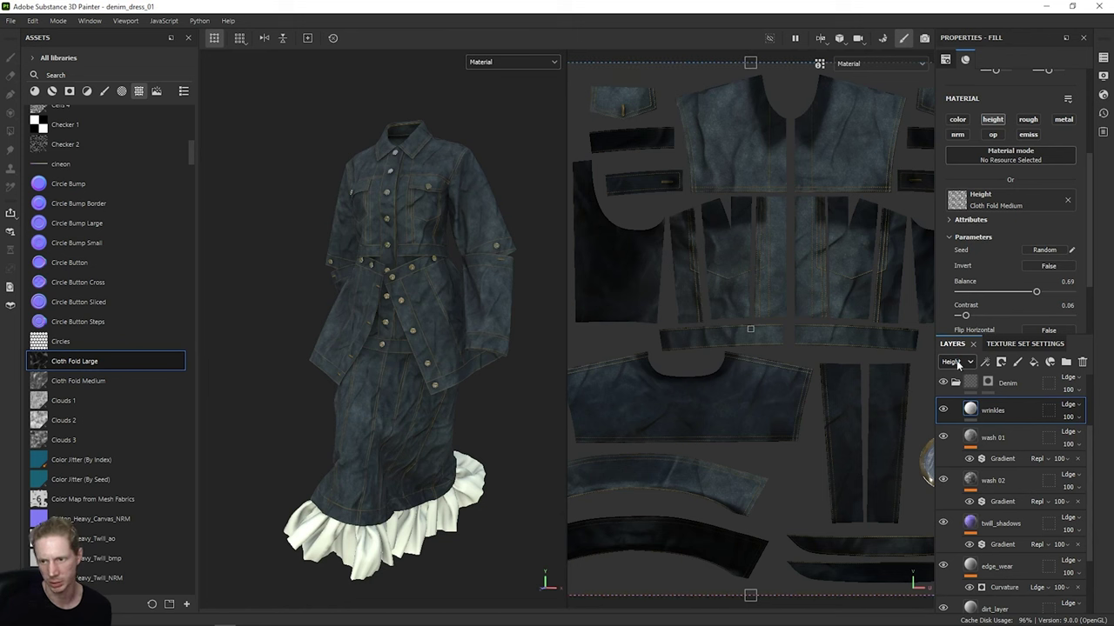
pyautogui.click(1075, 419)
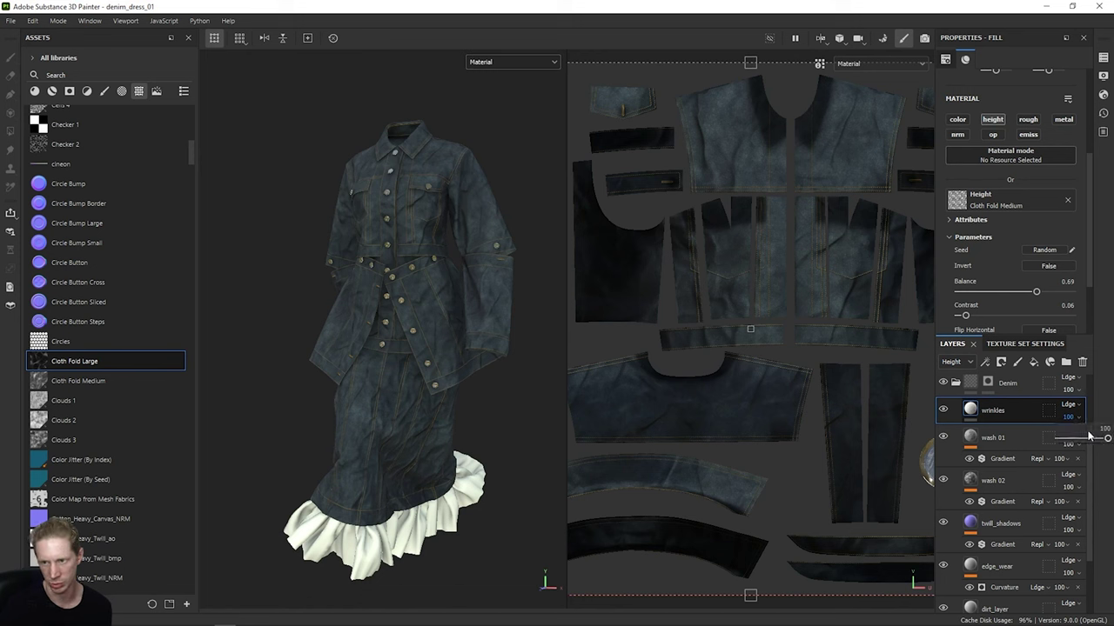
pyautogui.moveTo(1107, 440); pyautogui.dragTo(1073, 441)
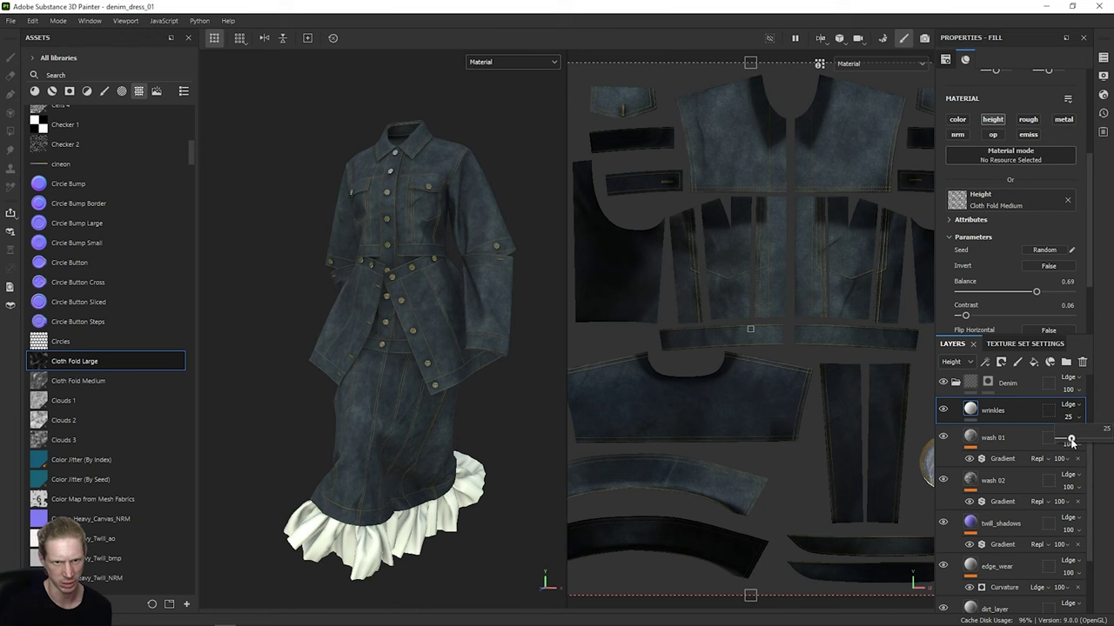
pyautogui.moveTo(1074, 441); pyautogui.dragTo(1075, 441)
pyautogui.scroll(3, 404, 240)
pyautogui.scroll(-2, 420, 248)
pyautogui.keyDown('alt'); pyautogui.moveTo(421, 249); pyautogui.dragTo(460, 233); pyautogui.keyUp('alt')
# Step: Randomize the seed of the Cloth Fold Medium texture twice and check the new fold placement on the dress
pyautogui.scroll(-1, 988, 252)
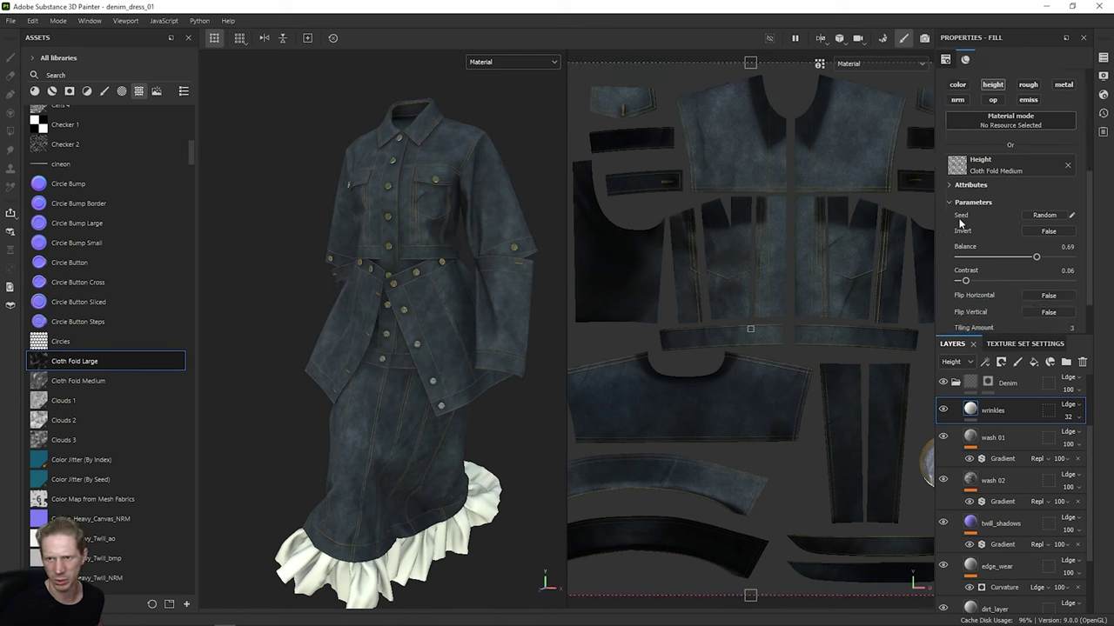
pyautogui.click(1043, 216)
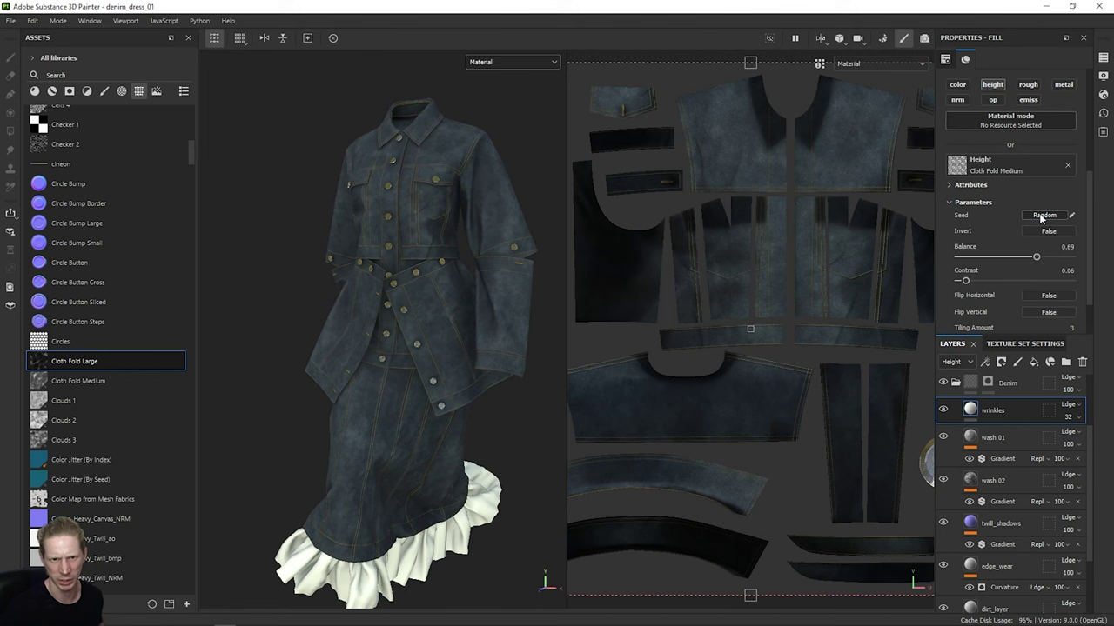
pyautogui.click(1043, 216)
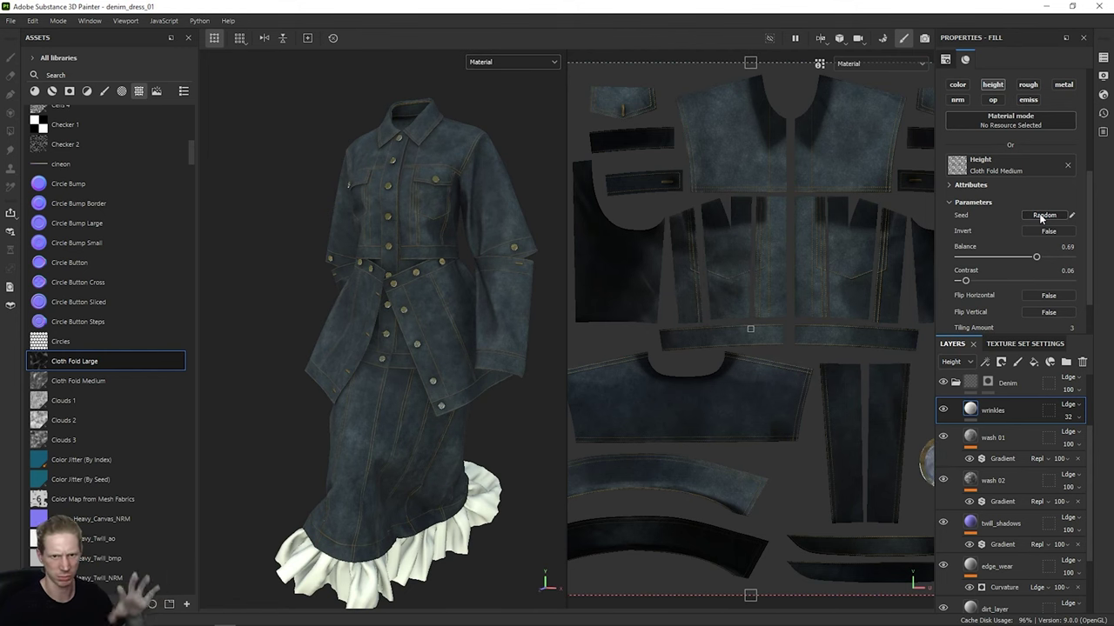
pyautogui.moveTo(411, 361)
pyautogui.keyDown('alt'); pyautogui.mouseDown()
pyautogui.moveTo(467, 327)
pyautogui.moveTo(504, 331)
pyautogui.moveTo(461, 366)
pyautogui.moveTo(429, 355)
pyautogui.mouseUp(); pyautogui.keyUp('alt')
pyautogui.moveTo(430, 352)
pyautogui.keyDown('shift'); pyautogui.mouseDown(button='right')
pyautogui.moveTo(398, 351)
pyautogui.moveTo(430, 351)
pyautogui.mouseUp(button='right'); pyautogui.keyUp('shift')
pyautogui.keyDown('alt'); pyautogui.moveTo(462, 372); pyautogui.dragTo(441, 311); pyautogui.keyUp('alt')
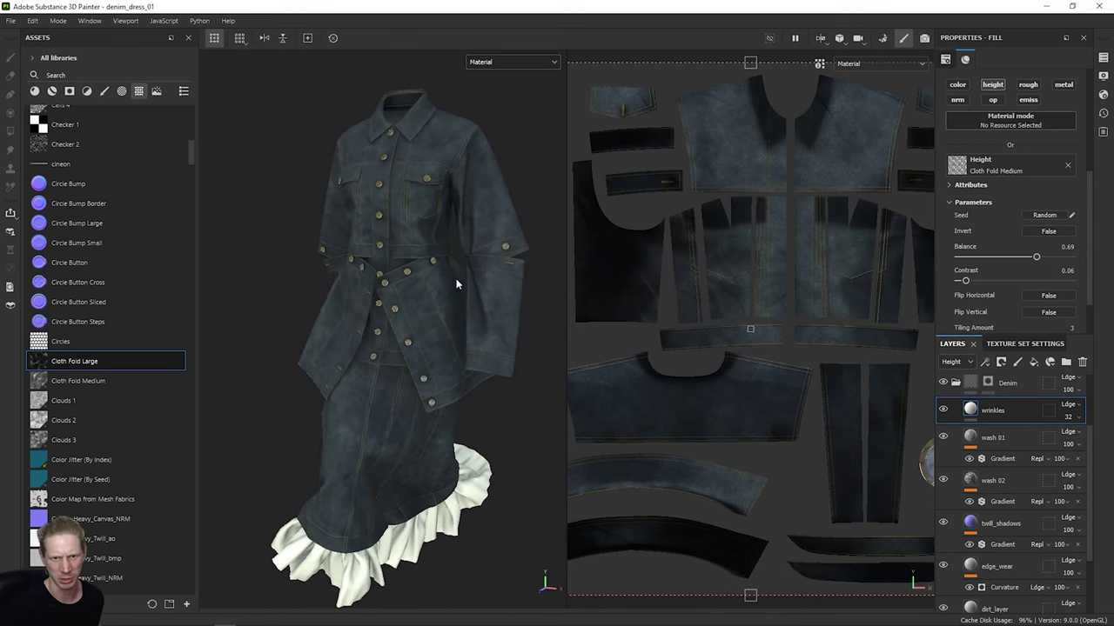
# Step: Compare the denim with and without the wrinkles layer and examine the creases up close and from a distance
pyautogui.click(942, 409)
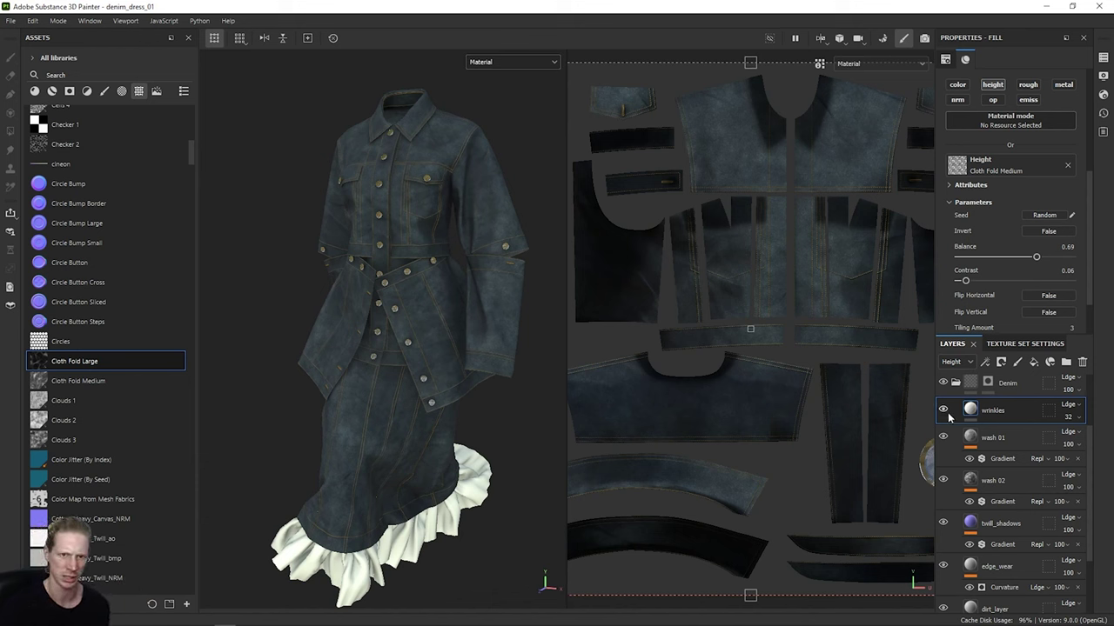
pyautogui.doubleClick(999, 413)
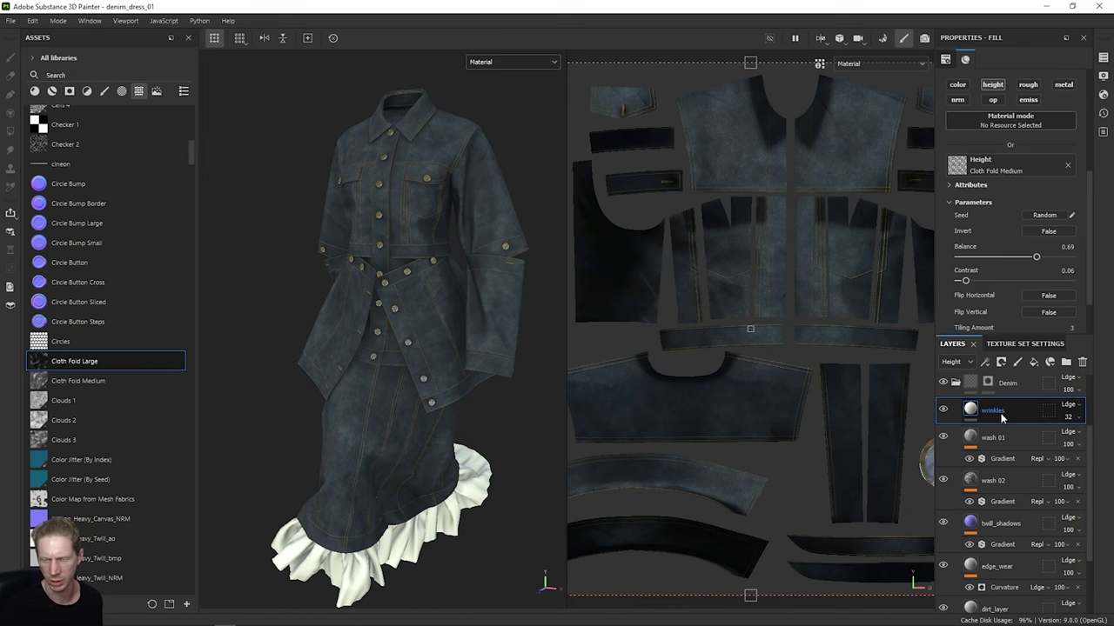
pyautogui.press('Return')
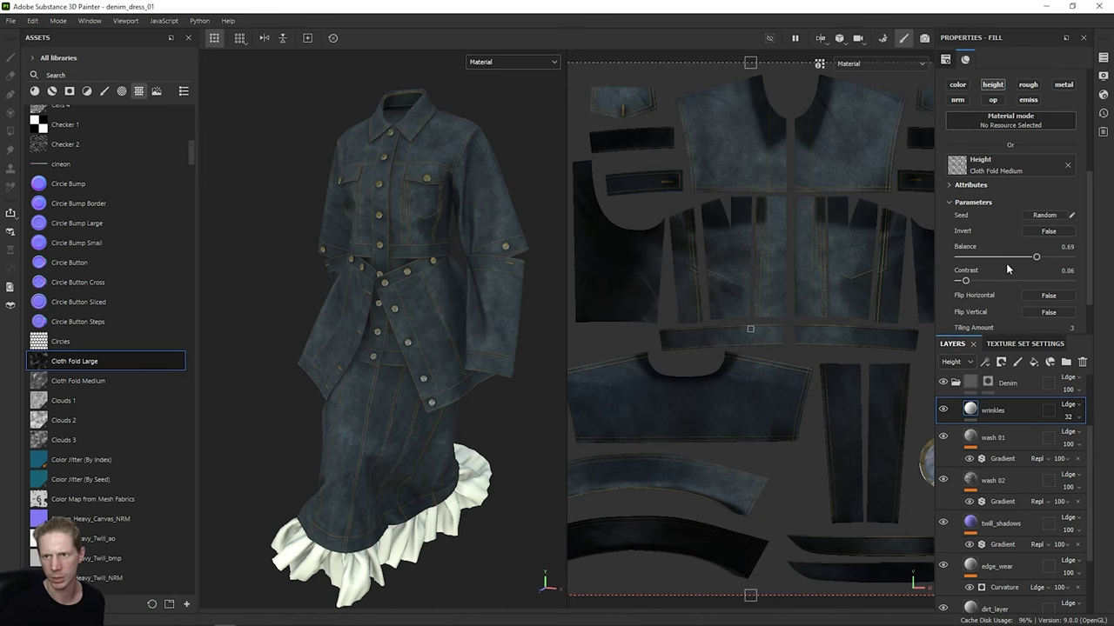
pyautogui.scroll(-1, 1008, 273)
pyautogui.moveTo(462, 301)
pyautogui.keyDown('alt'); pyautogui.mouseDown()
pyautogui.moveTo(457, 279)
pyautogui.moveTo(476, 290)
pyautogui.moveTo(453, 304)
pyautogui.mouseUp(); pyautogui.keyUp('alt')
pyautogui.scroll(5, 407, 338)
pyautogui.keyDown('alt'); pyautogui.moveTo(407, 334); pyautogui.dragTo(376, 270); pyautogui.keyUp('alt')
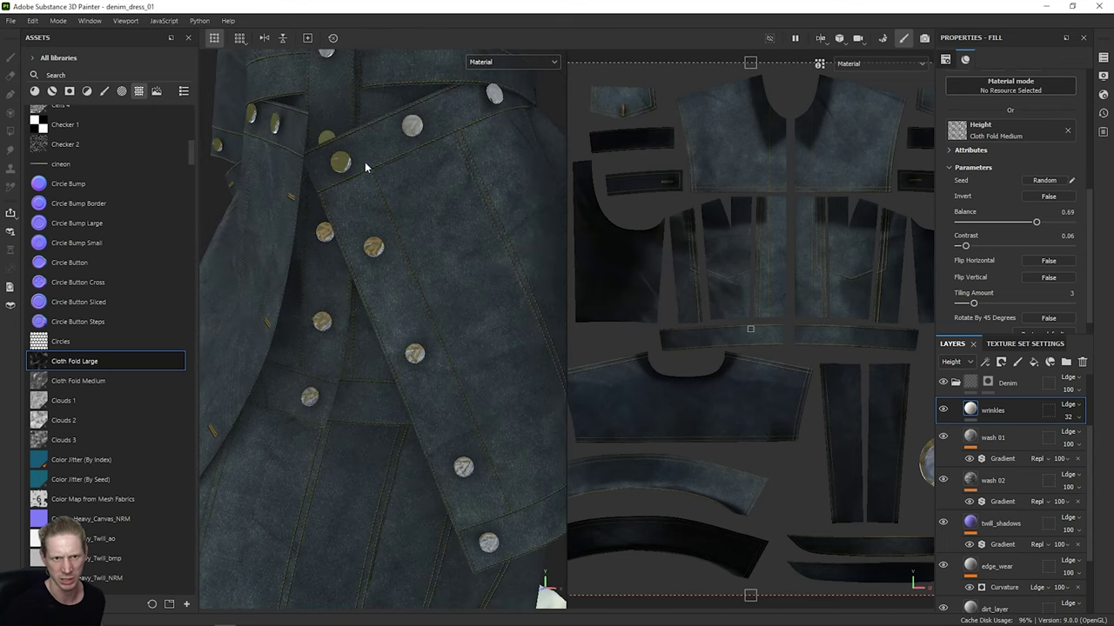
pyautogui.scroll(-5, 379, 251)
pyautogui.keyDown('alt'); pyautogui.moveTo(404, 194); pyautogui.dragTo(411, 224, button='middle'); pyautogui.keyUp('alt')
pyautogui.scroll(-1, 411, 223)
pyautogui.keyDown('alt'); pyautogui.moveTo(411, 224); pyautogui.dragTo(460, 259); pyautogui.keyUp('alt')
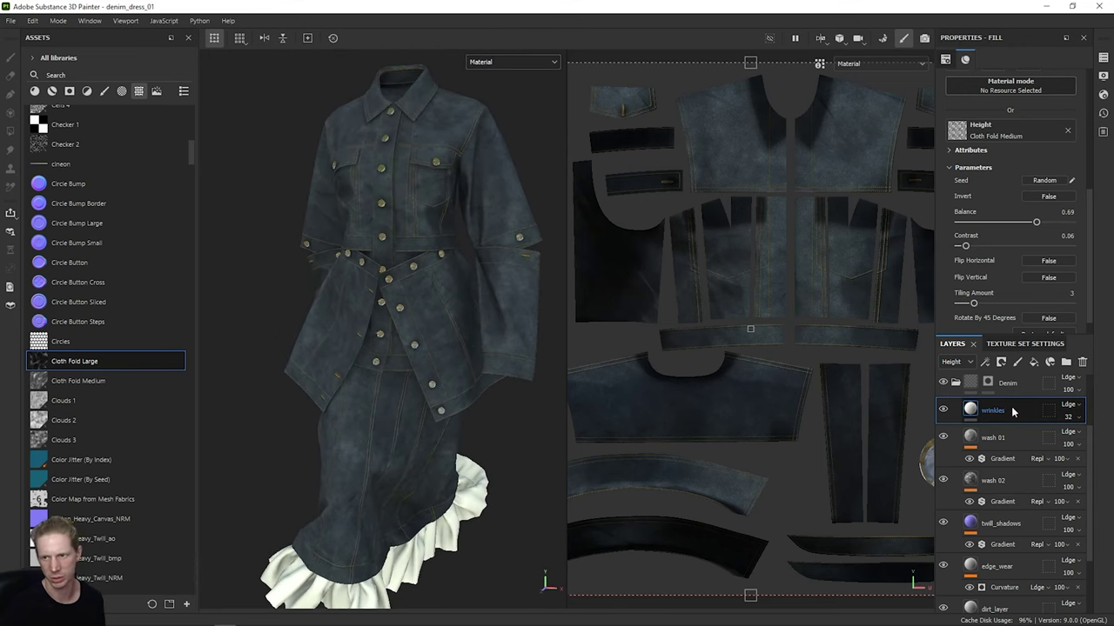
# Step: Add a fill layer above wrinkles and name it edge thickness
pyautogui.scroll(1, 1012, 408)
pyautogui.click(1034, 362)
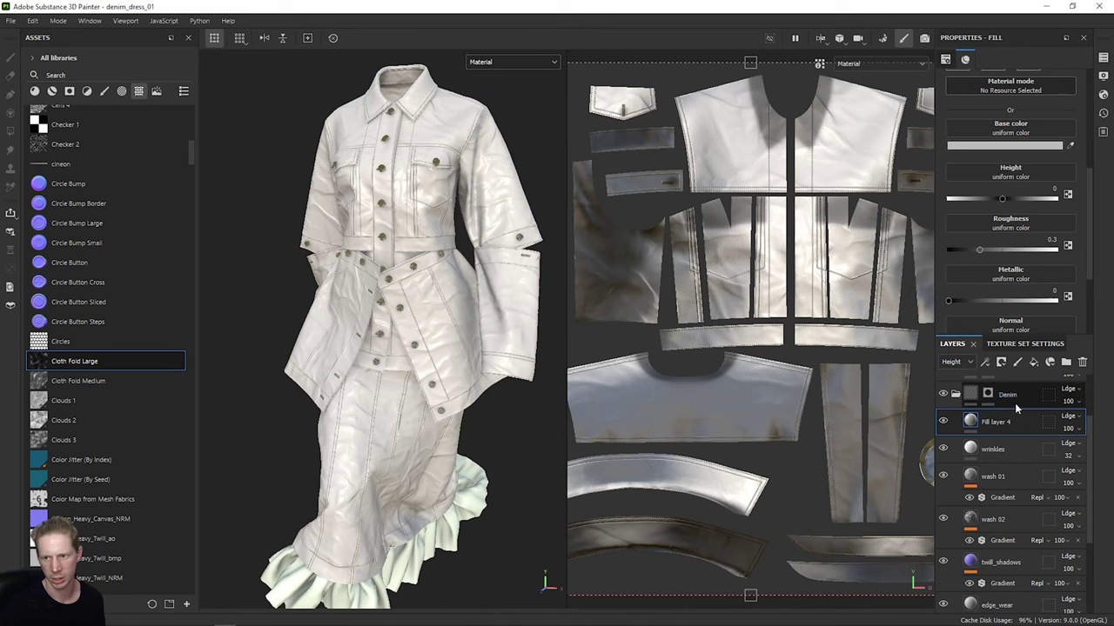
pyautogui.doubleClick(1007, 422)
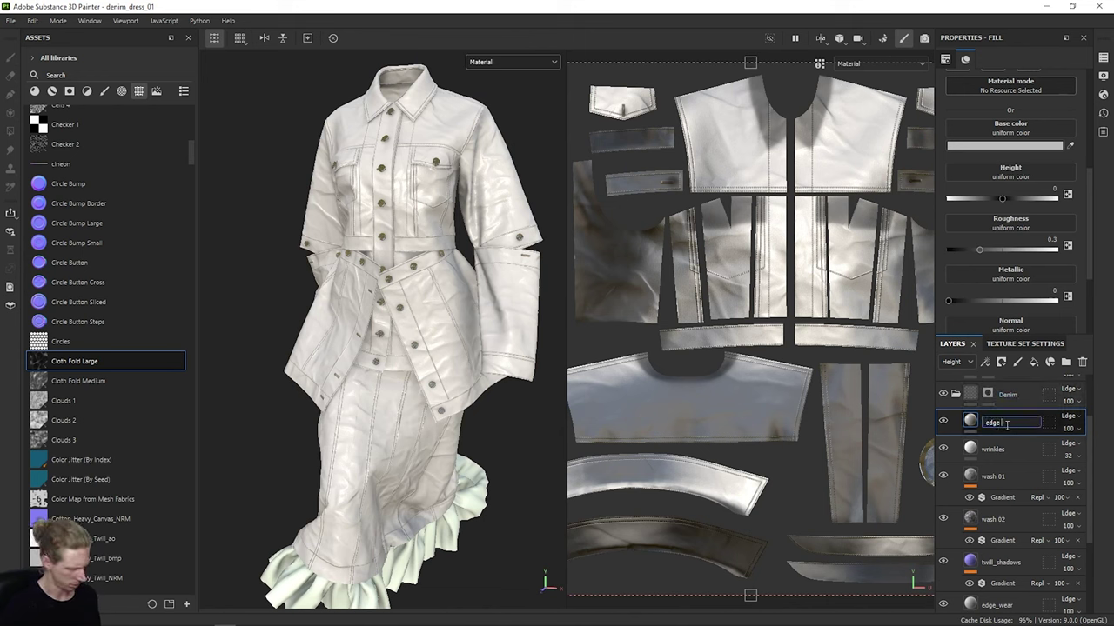
pyautogui.write('edge thickness')
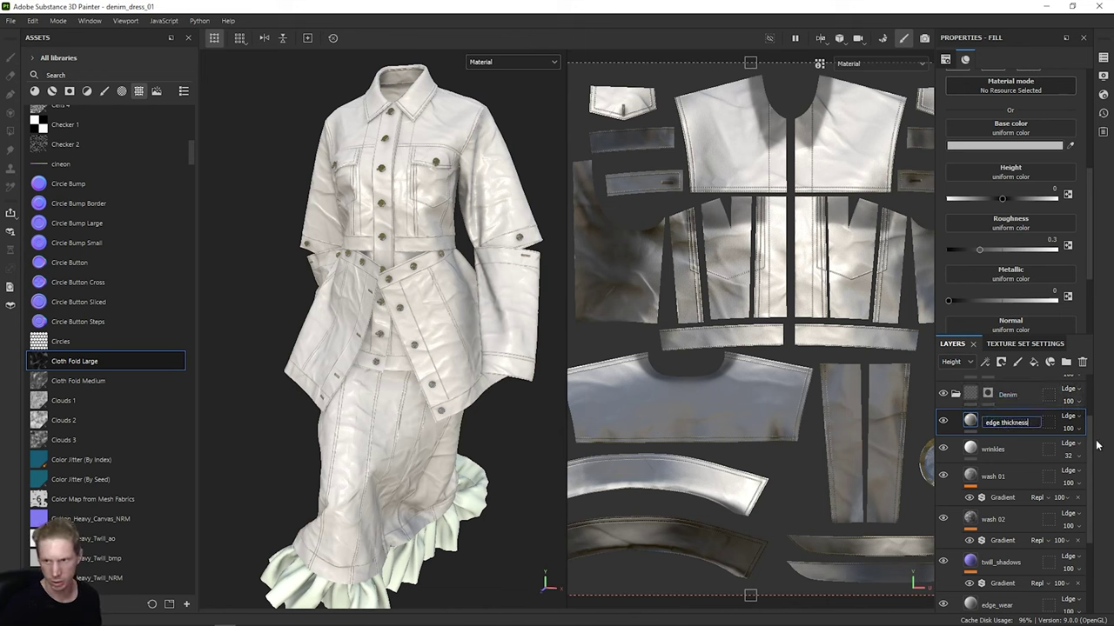
# Step: Limit the edge thickness layer to the height channel by turning off its color, roughness, metallic, normal, opacity and emissive channels
pyautogui.scroll(4, 979, 227)
pyautogui.click(958, 236)
pyautogui.click(959, 251)
pyautogui.click(992, 250)
pyautogui.click(1028, 250)
pyautogui.click(1028, 236)
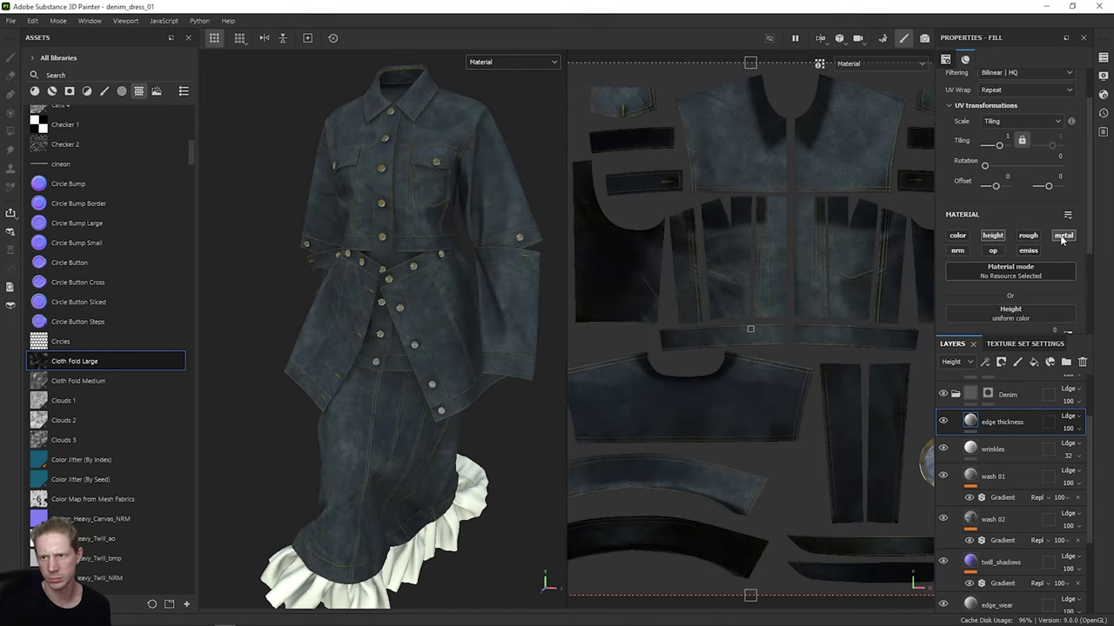
pyautogui.scroll(-2, 1059, 273)
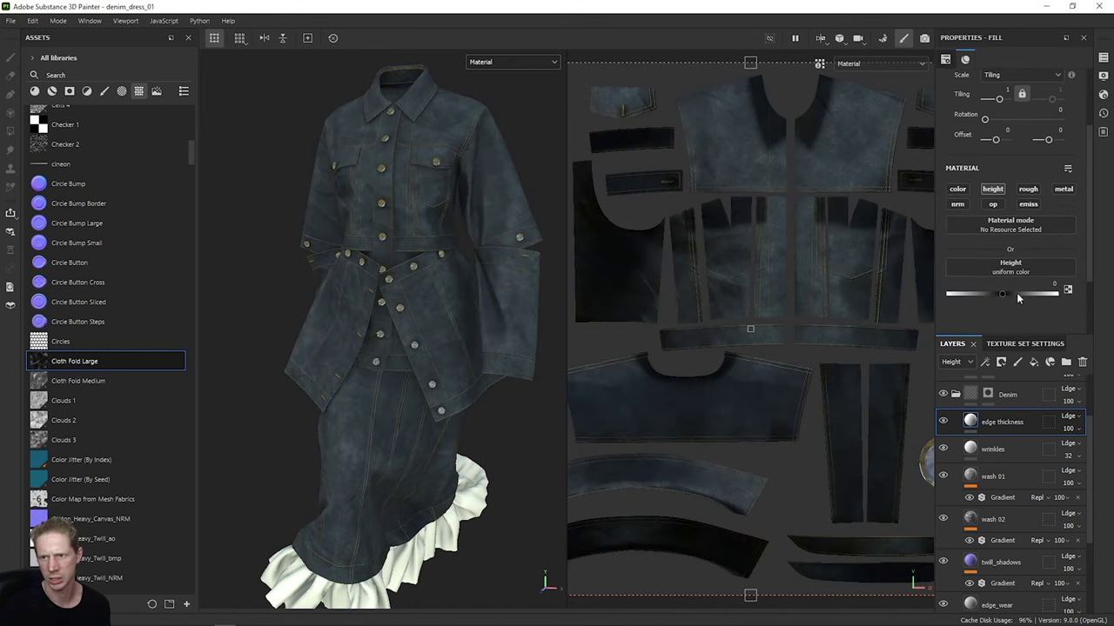
# Step: Add a generator to the edge thickness layer and choose UV Border Distance for it
pyautogui.rightClick(999, 417)
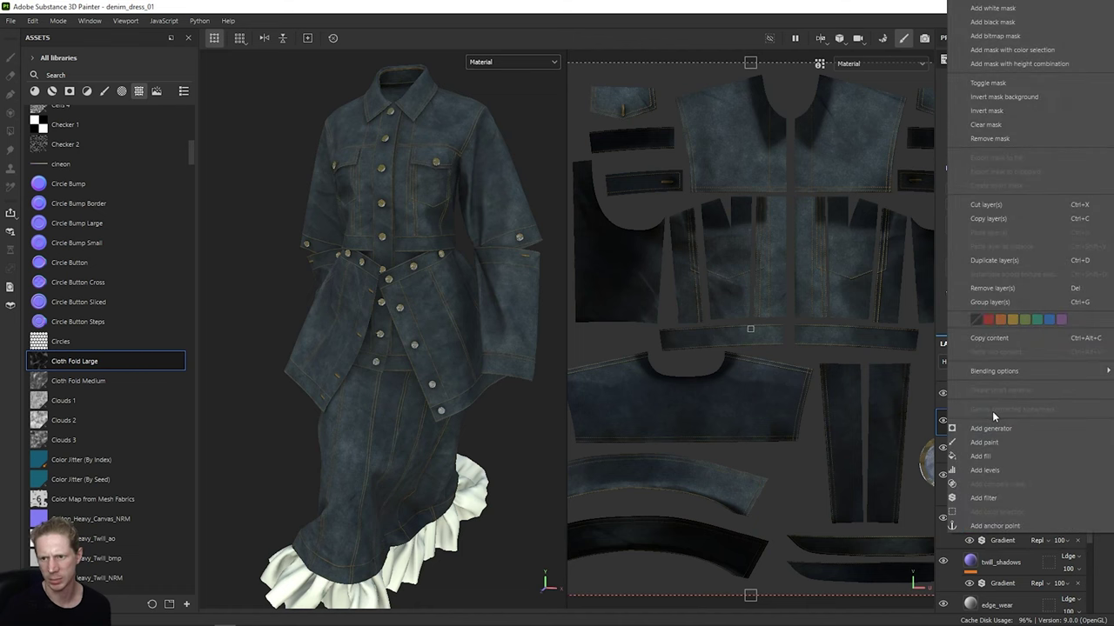
pyautogui.click(985, 429)
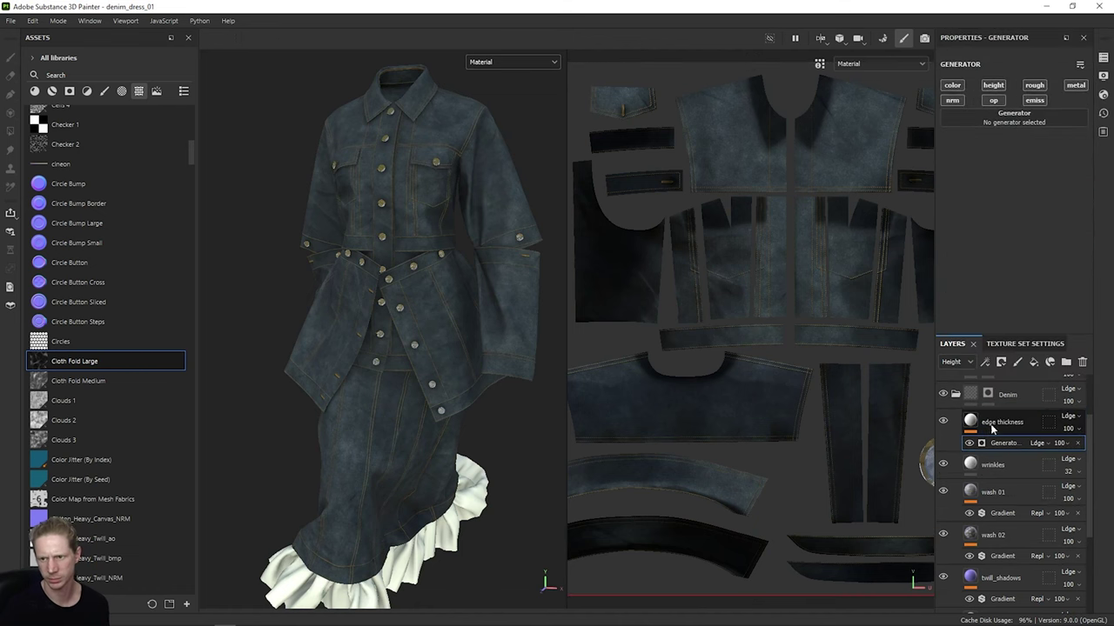
pyautogui.click(1016, 113)
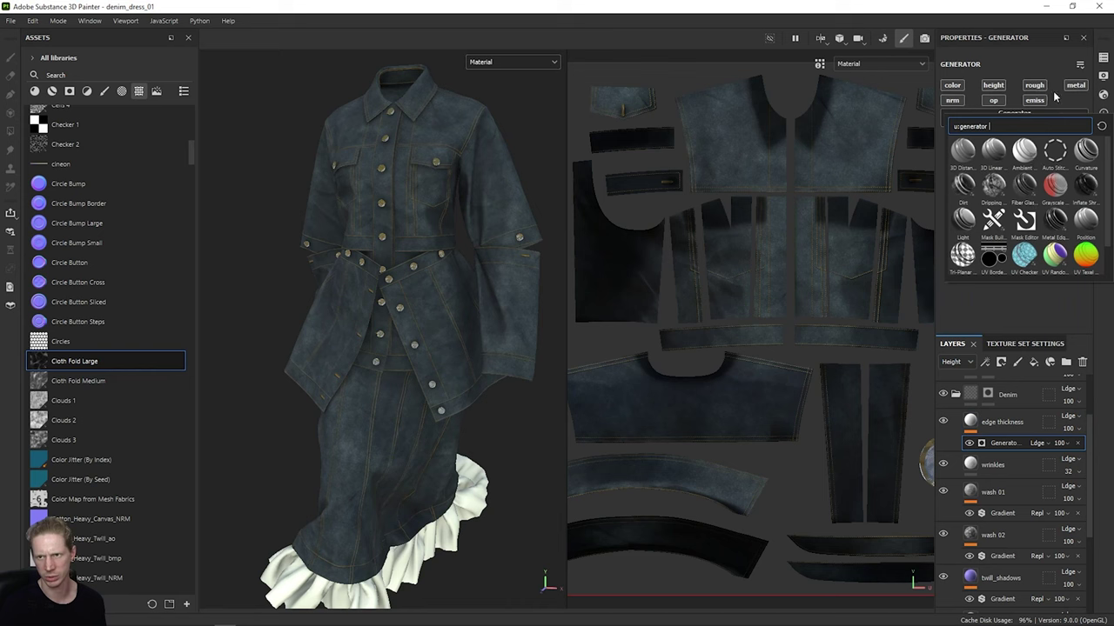
pyautogui.click(993, 258)
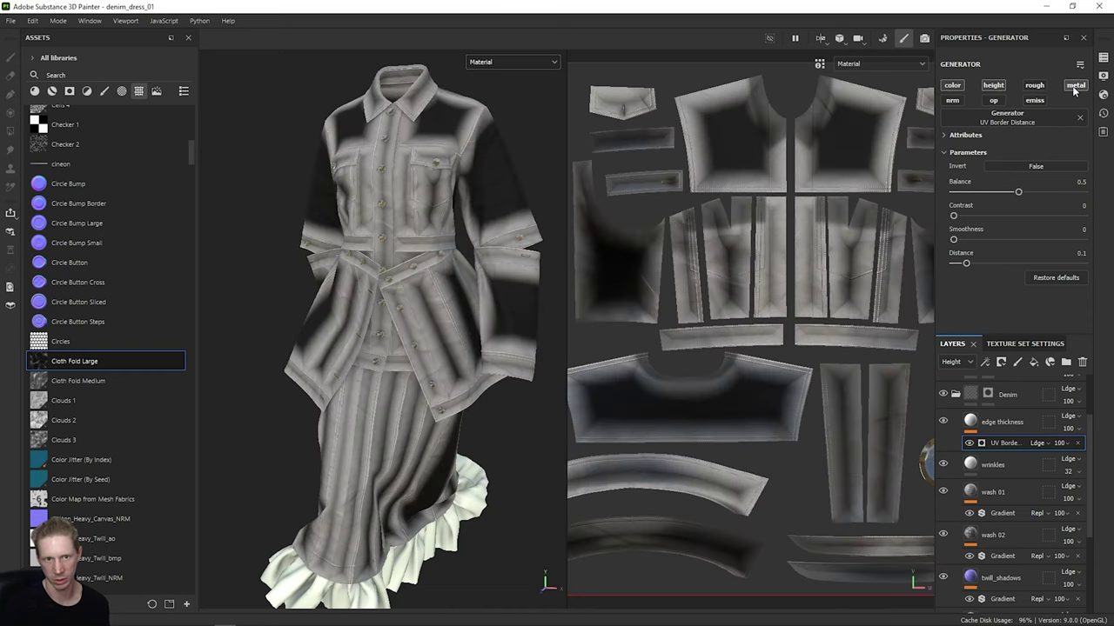
# Step: Turn off the UV Border Distance generator's unneeded channels, keeping height active and re-enabling color to preview the borders on the dress
pyautogui.click(949, 87)
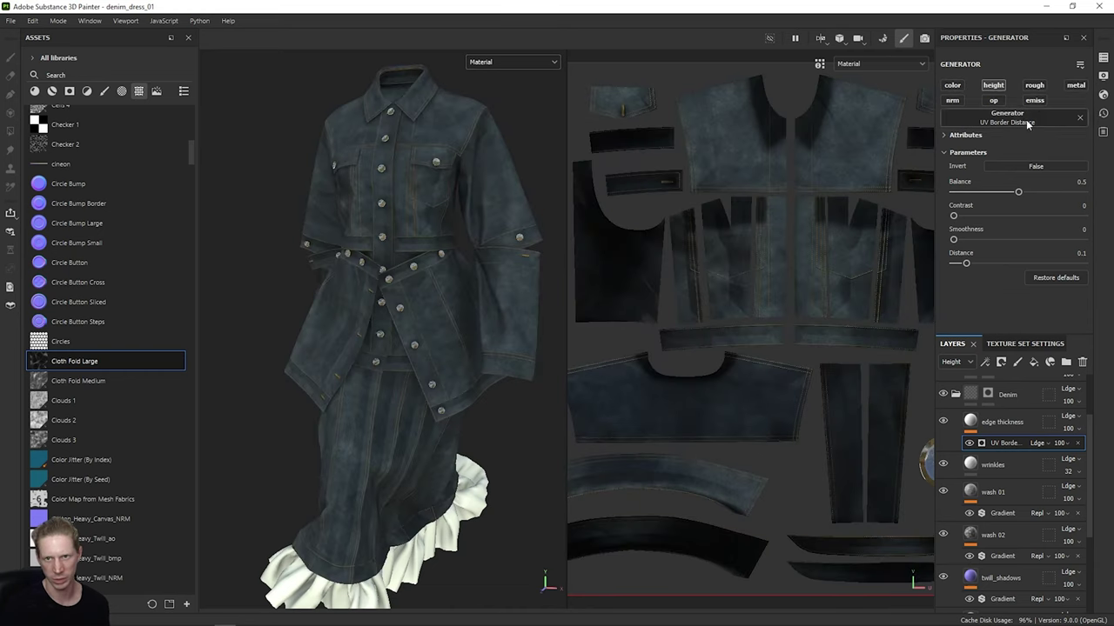
pyautogui.click(952, 86)
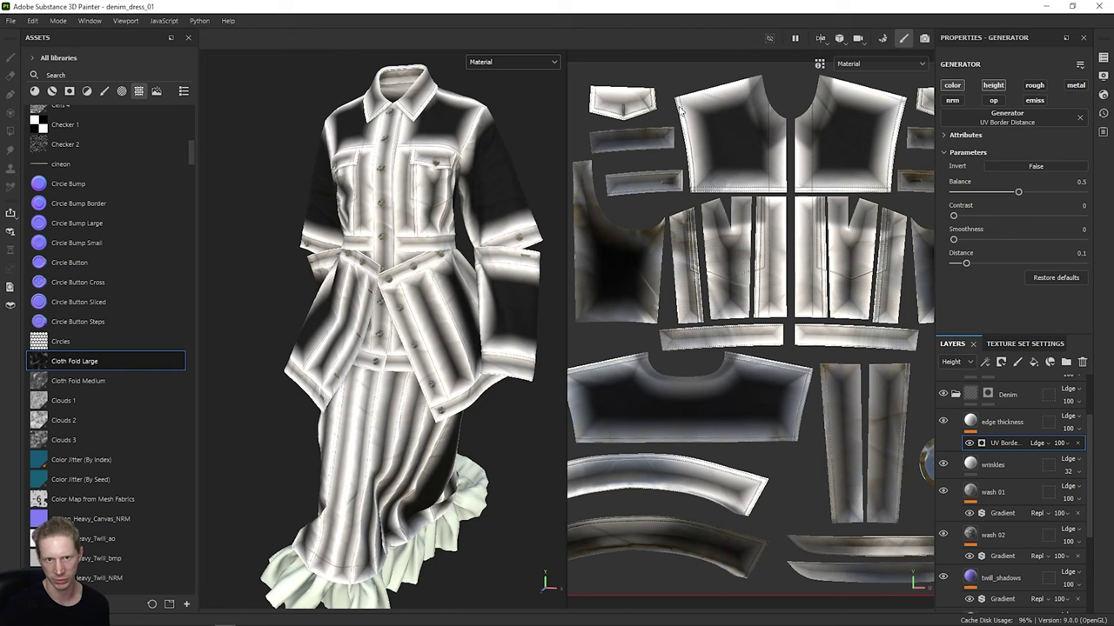
pyautogui.keyDown('alt'); pyautogui.moveTo(347, 355); pyautogui.dragTo(416, 286); pyautogui.keyUp('alt')
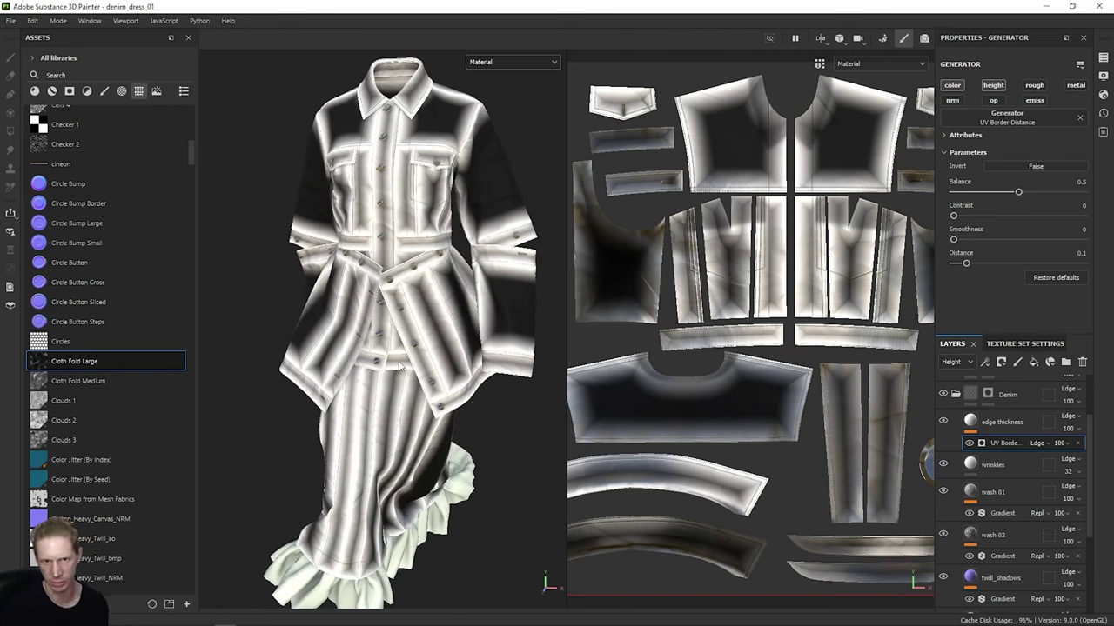
# Step: Tighten the border effect by setting the generator's Balance to 0.12, Contrast to 0.07, Smoothness to 0.01 and Distance to 0.08
pyautogui.moveTo(1019, 193); pyautogui.dragTo(962, 217)
pyautogui.scroll(3, 414, 276)
pyautogui.scroll(2, 414, 275)
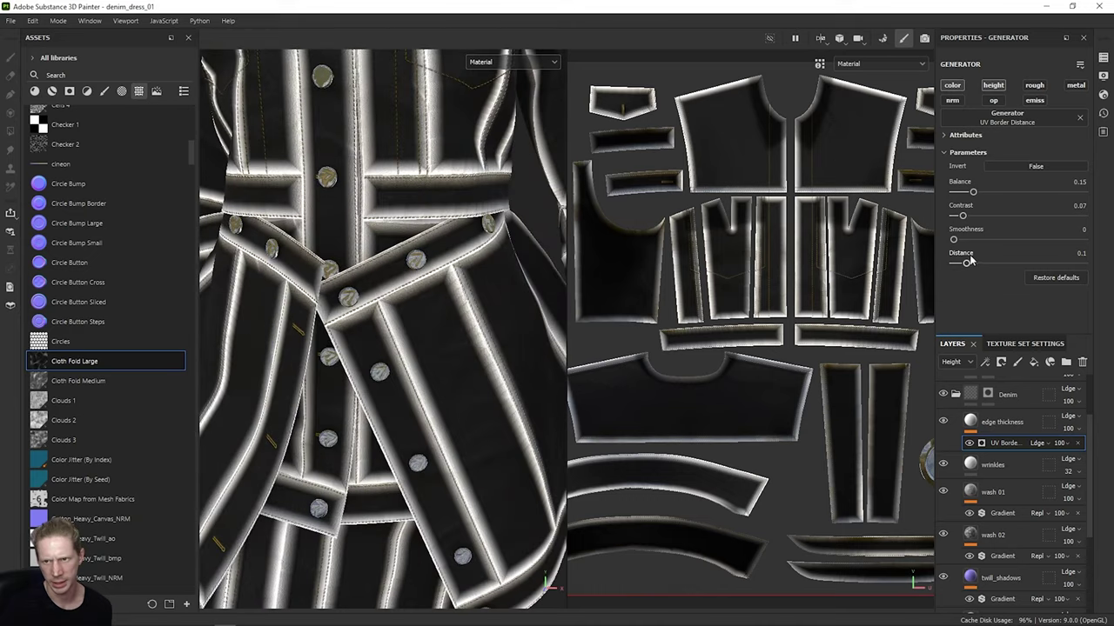
pyautogui.moveTo(967, 265); pyautogui.dragTo(955, 247)
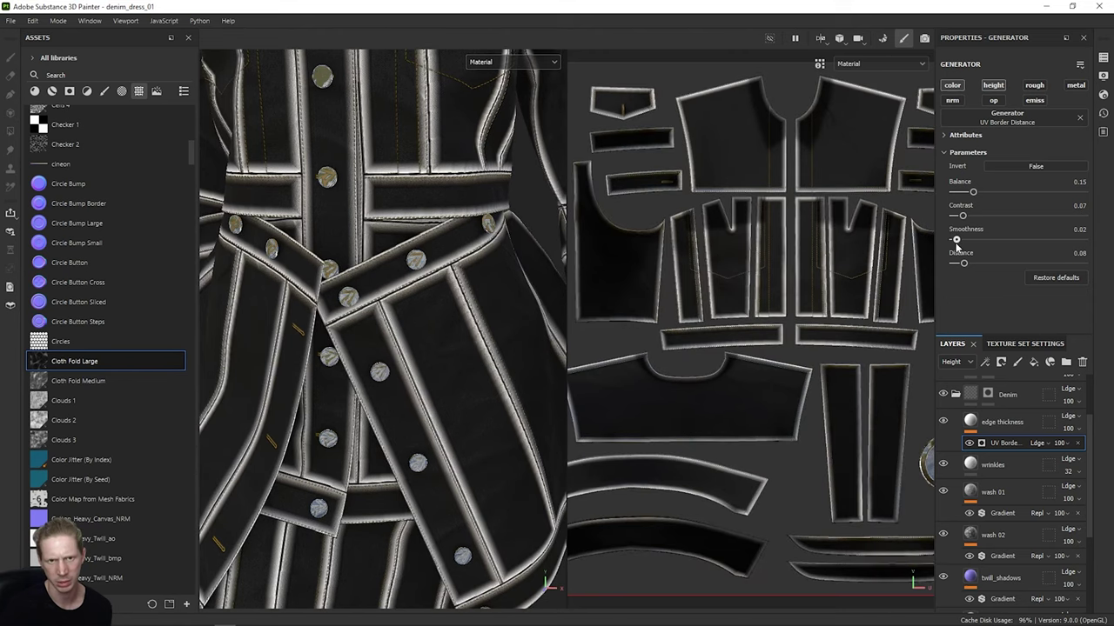
pyautogui.moveTo(956, 242); pyautogui.dragTo(954, 242)
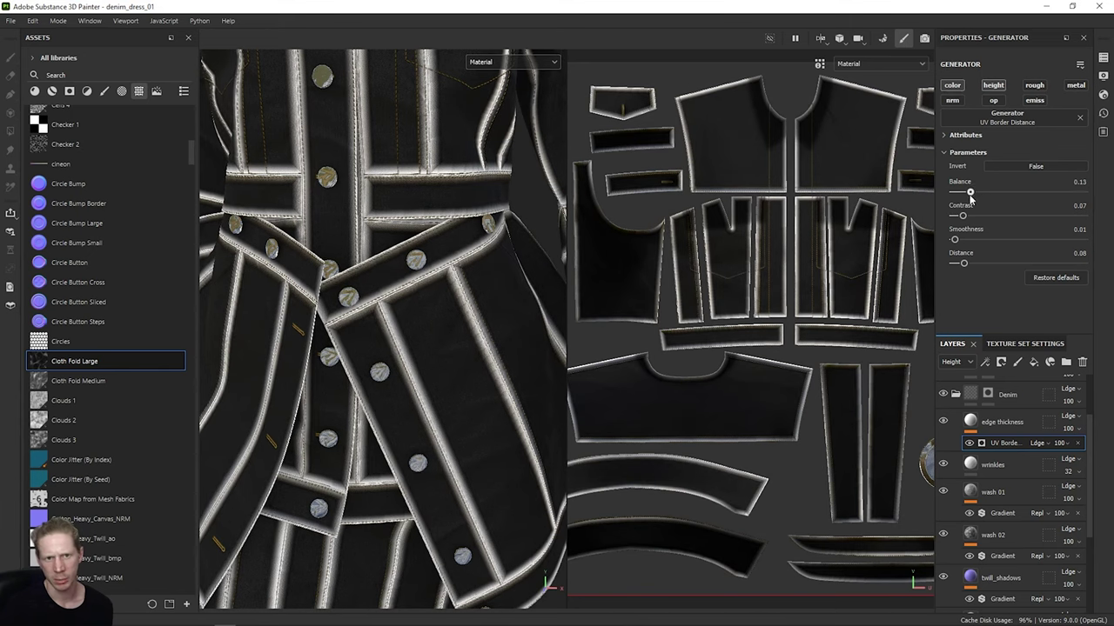
pyautogui.moveTo(972, 193); pyautogui.dragTo(968, 193)
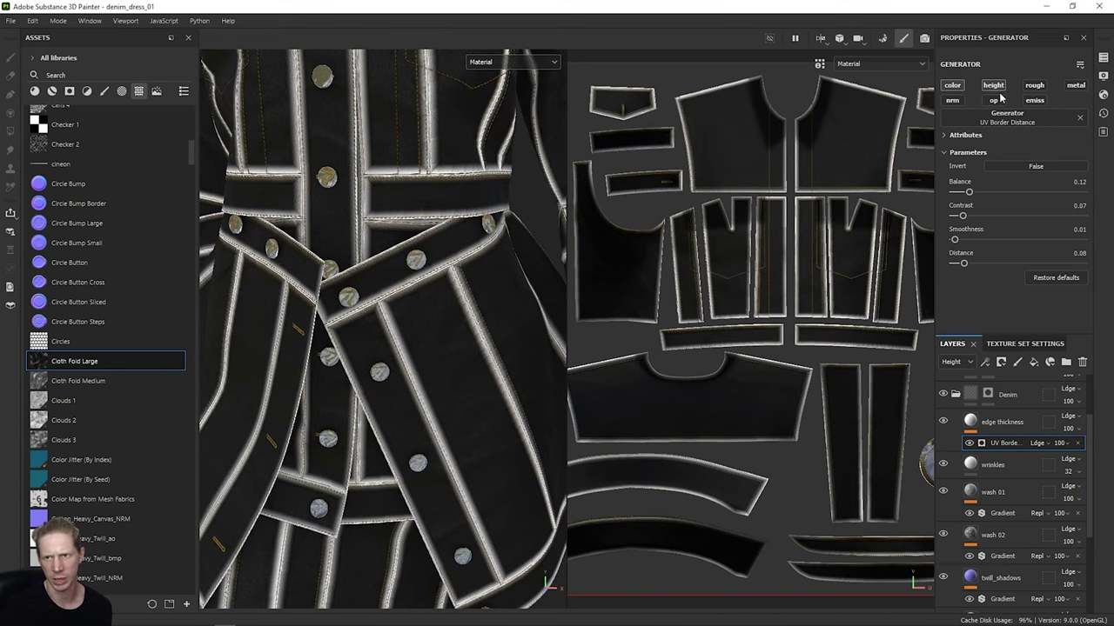
# Step: Turn off the generator's color channel and inspect the raised panel edges on the dress up close and from a distance
pyautogui.click(955, 86)
pyautogui.keyDown('alt'); pyautogui.moveTo(427, 324); pyautogui.dragTo(433, 341, button='right'); pyautogui.keyUp('alt')
pyautogui.moveTo(432, 344)
pyautogui.keyDown('alt'); pyautogui.mouseDown()
pyautogui.moveTo(465, 362)
pyautogui.moveTo(439, 336)
pyautogui.mouseUp(); pyautogui.keyUp('alt')
pyautogui.keyDown('alt'); pyautogui.moveTo(438, 336); pyautogui.dragTo(435, 363, button='middle'); pyautogui.keyUp('alt')
pyautogui.moveTo(435, 363)
pyautogui.keyDown('shift'); pyautogui.mouseDown(button='right')
pyautogui.moveTo(410, 363)
pyautogui.moveTo(450, 361)
pyautogui.mouseUp(button='right'); pyautogui.keyUp('shift')
pyautogui.keyDown('alt'); pyautogui.moveTo(449, 361); pyautogui.dragTo(412, 369); pyautogui.keyUp('alt')
pyautogui.keyDown('alt'); pyautogui.moveTo(412, 369); pyautogui.dragTo(451, 386, button='right'); pyautogui.keyUp('alt')
pyautogui.keyDown('alt'); pyautogui.moveTo(451, 391); pyautogui.dragTo(427, 293); pyautogui.keyUp('alt')
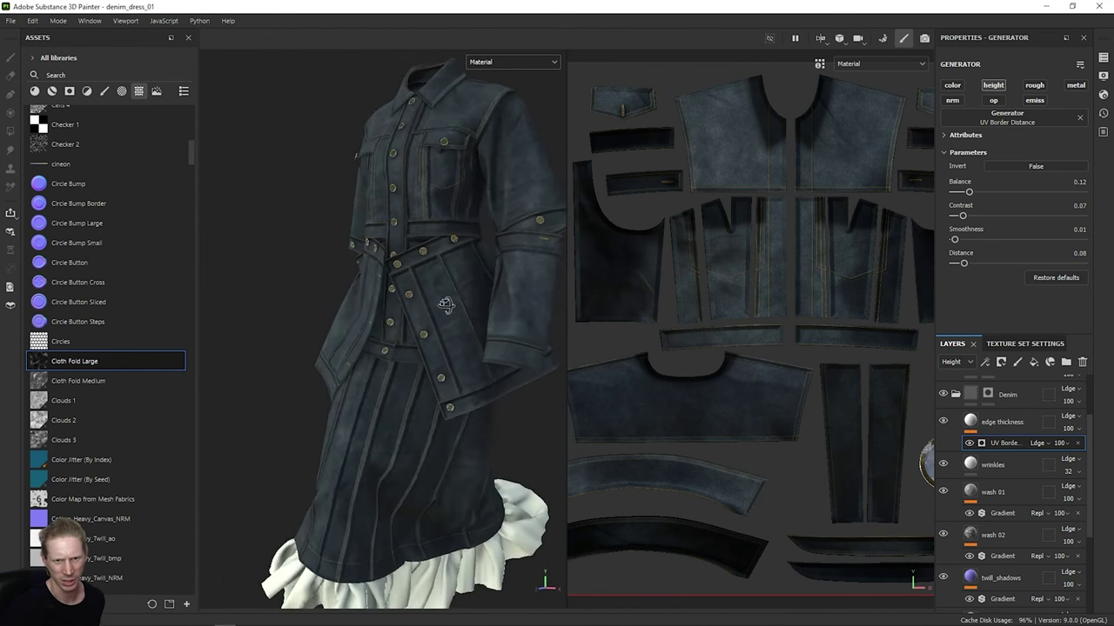
pyautogui.scroll(5, 425, 292)
pyautogui.keyDown('alt'); pyautogui.moveTo(455, 248); pyautogui.dragTo(461, 287); pyautogui.keyUp('alt')
pyautogui.scroll(-4, 426, 272)
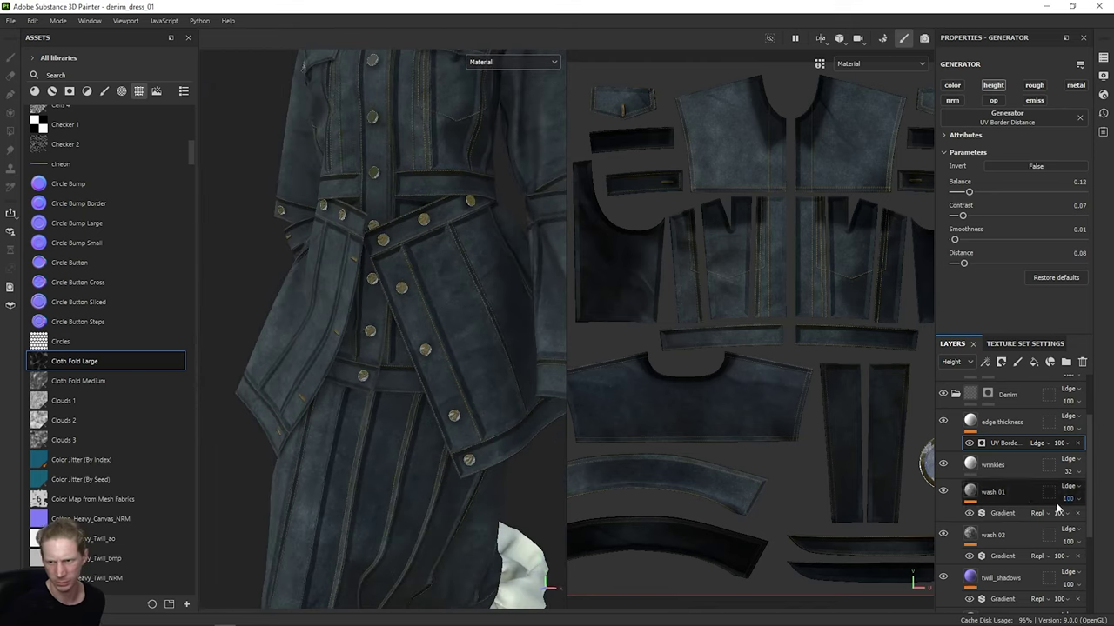
# Step: Add a Blur filter above the UV Border Distance generator and set its Blur Intensity to 2.14
pyautogui.rightClick(998, 443)
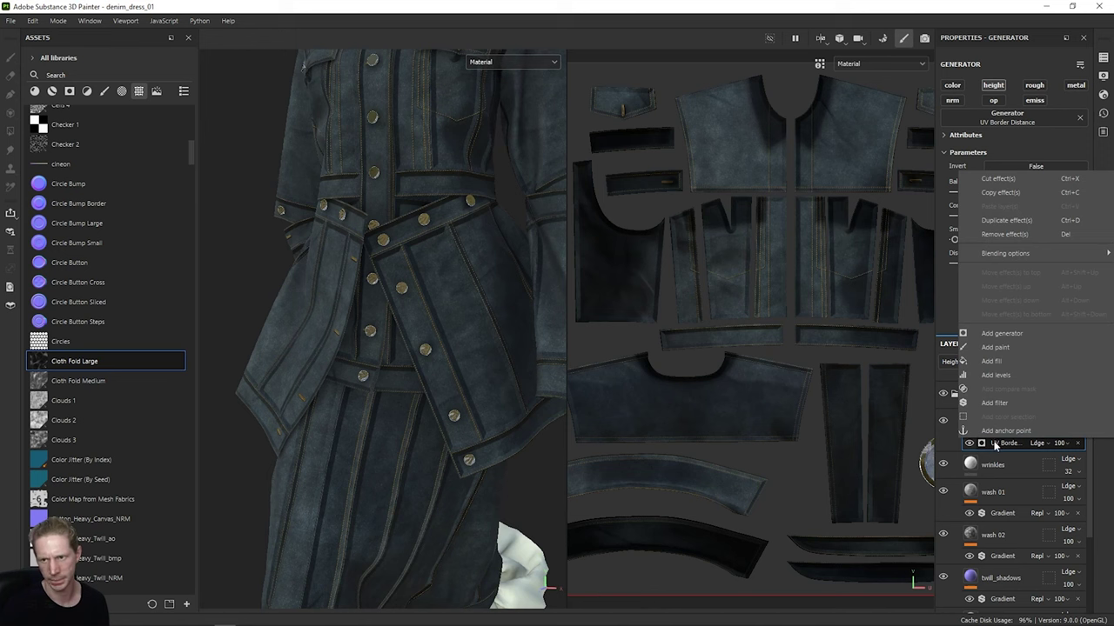
pyautogui.click(1020, 404)
pyautogui.click(1041, 120)
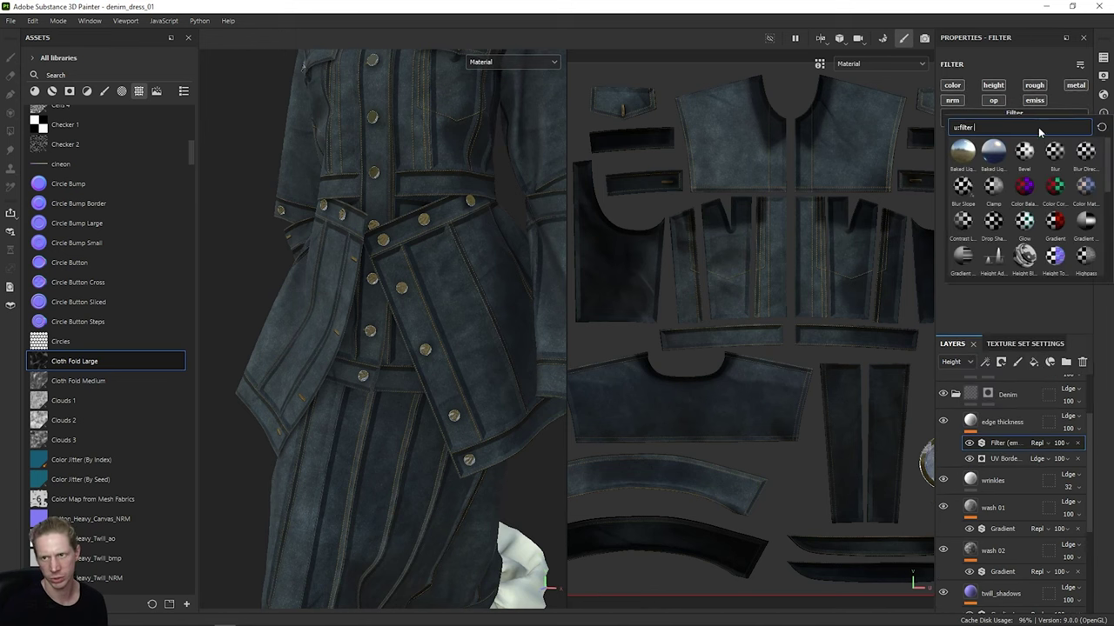
pyautogui.write('blur')
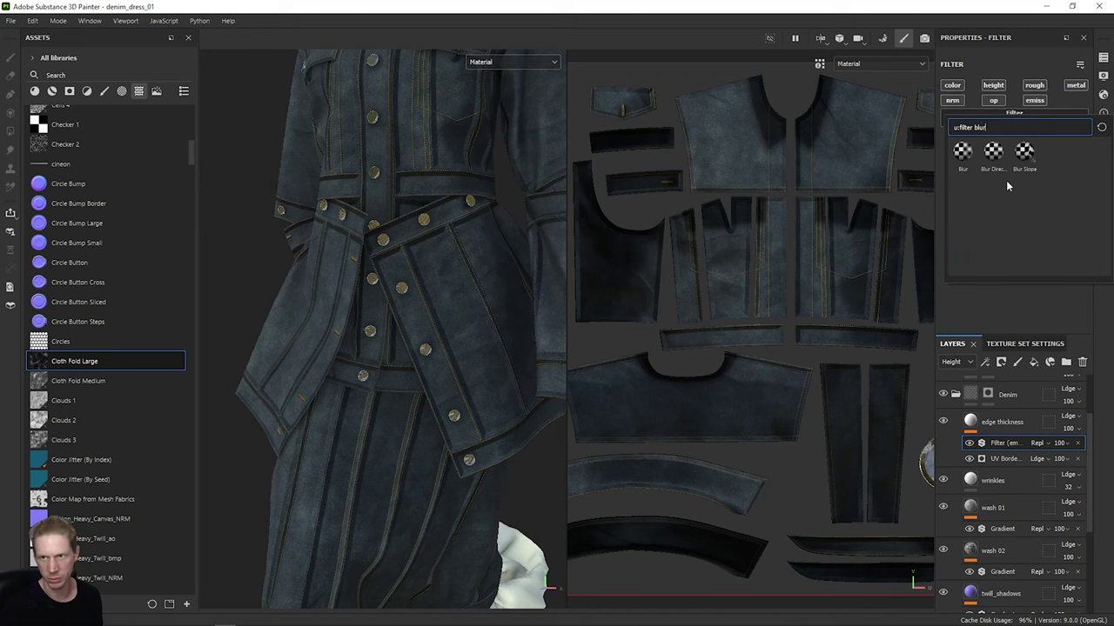
pyautogui.click(964, 153)
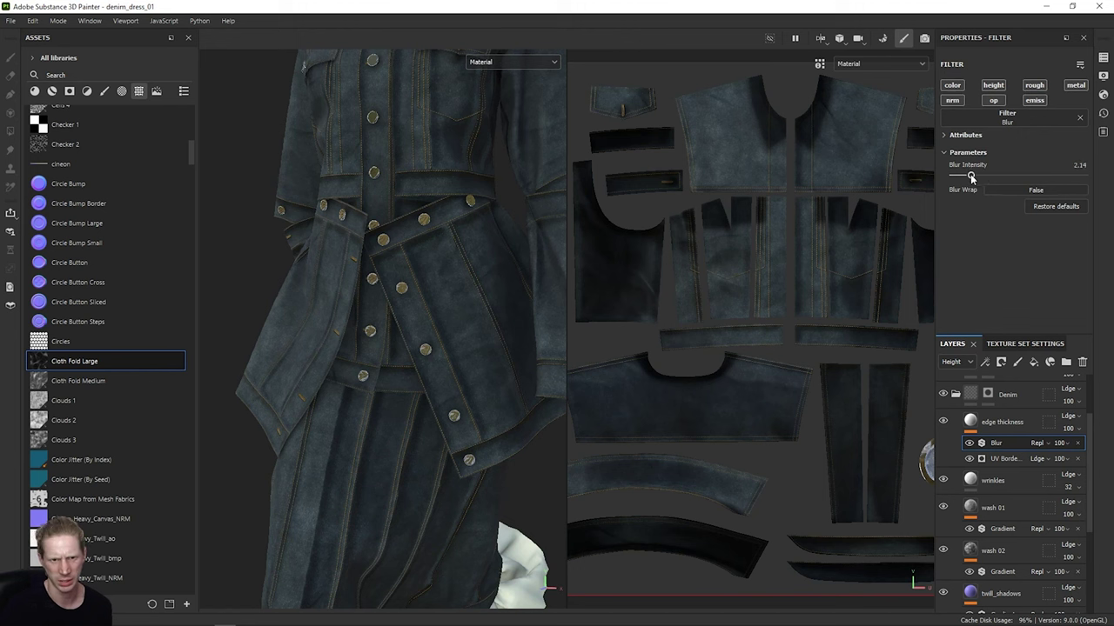
pyautogui.click(1060, 443)
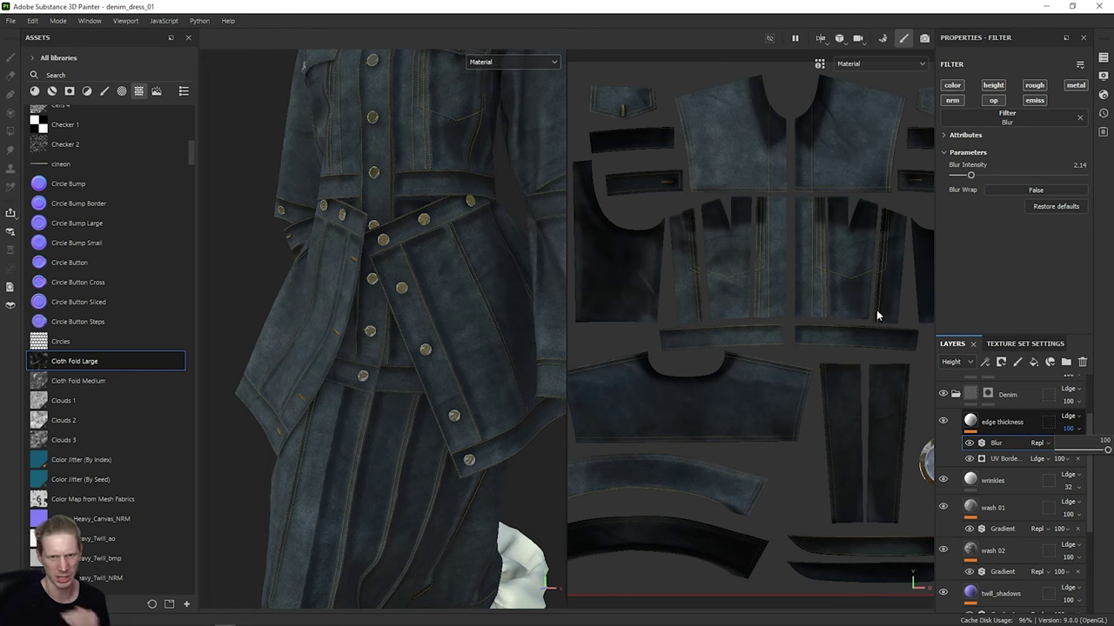
# Step: Display the Height channel alone to examine the blurred borders along the panels, and return to the Material view
pyautogui.click(527, 61)
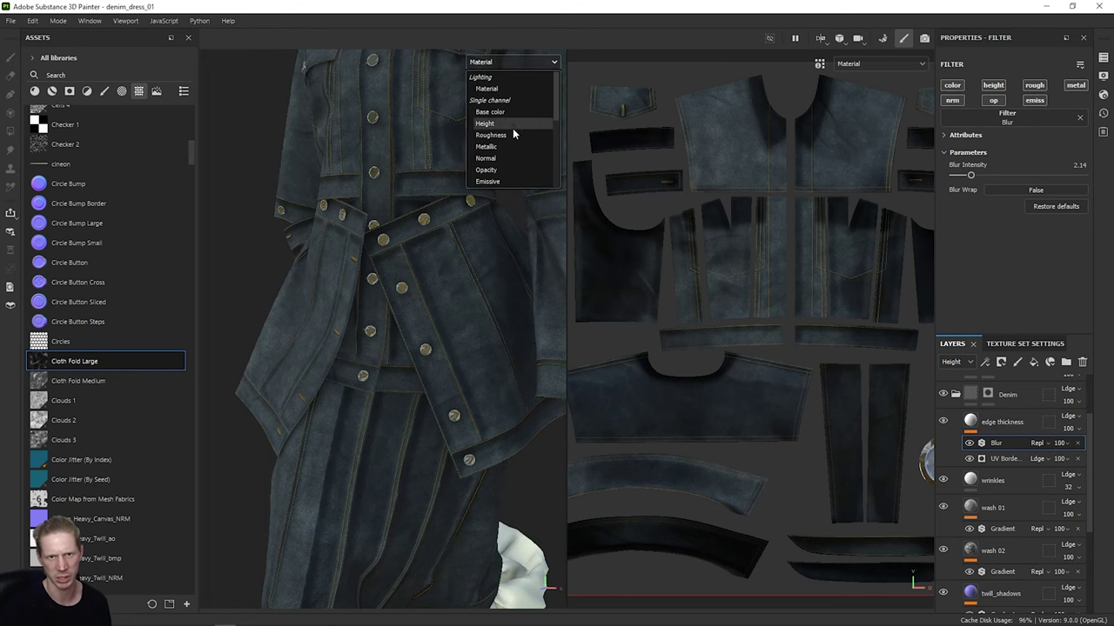
pyautogui.click(512, 134)
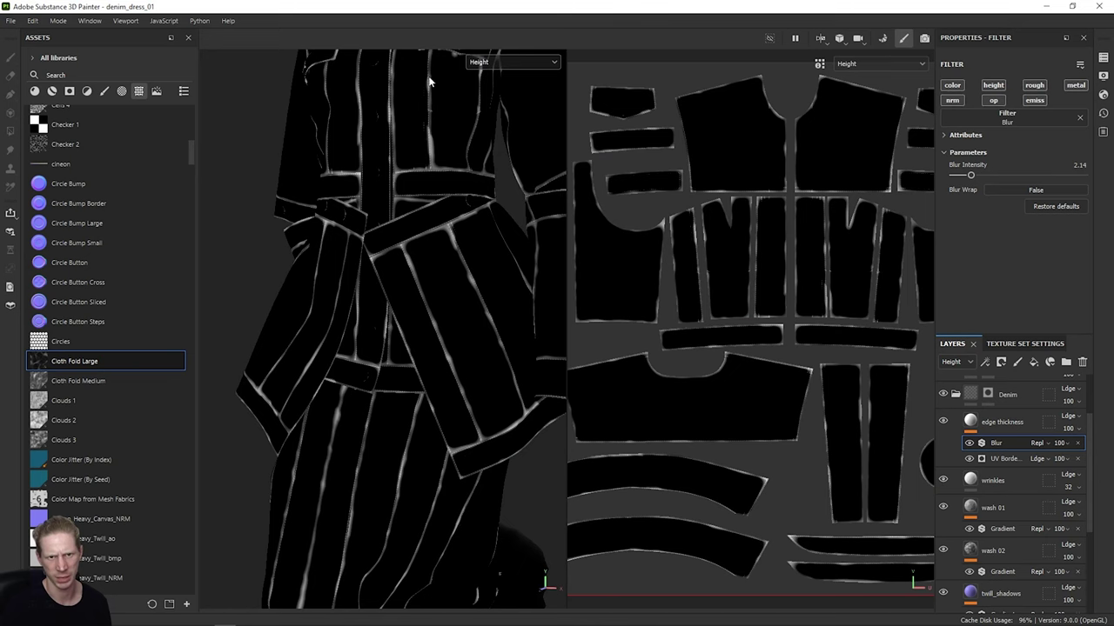
pyautogui.scroll(5, 433, 296)
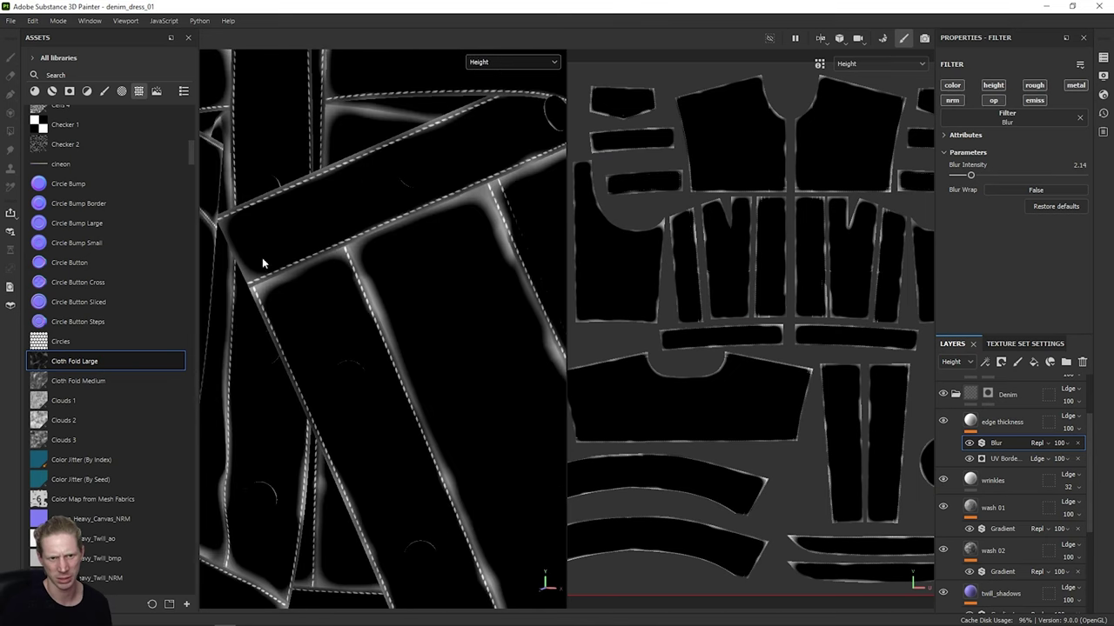
pyautogui.scroll(-5, 327, 222)
pyautogui.click(495, 62)
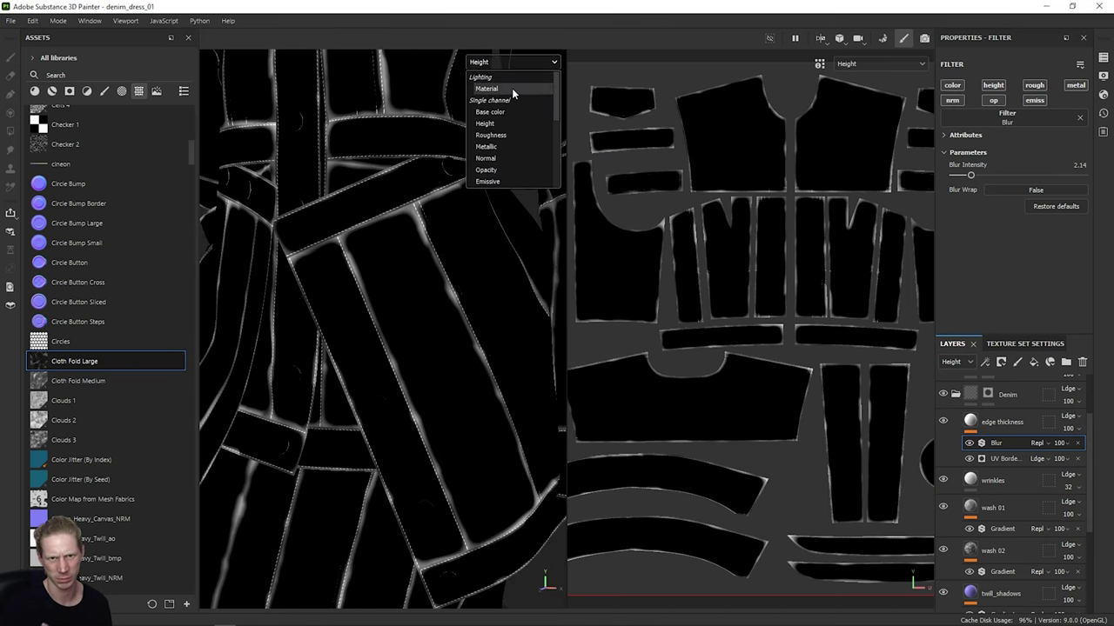
pyautogui.click(511, 88)
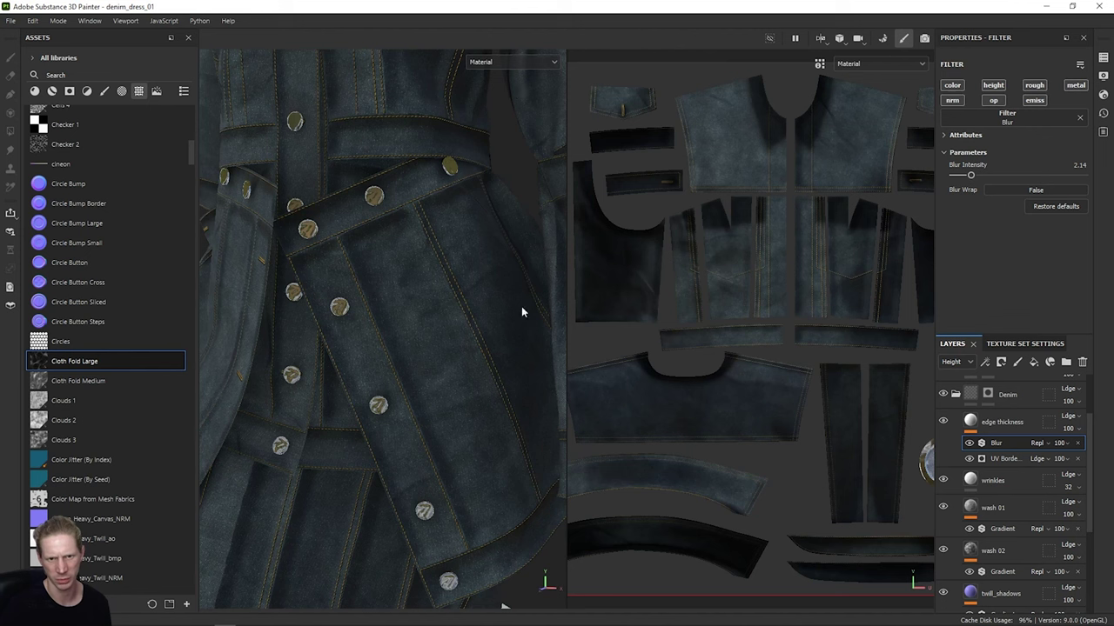
# Step: Lower the edge thickness layer's height opacity to 68
pyautogui.click(1080, 433)
pyautogui.moveTo(1107, 452); pyautogui.dragTo(1084, 452)
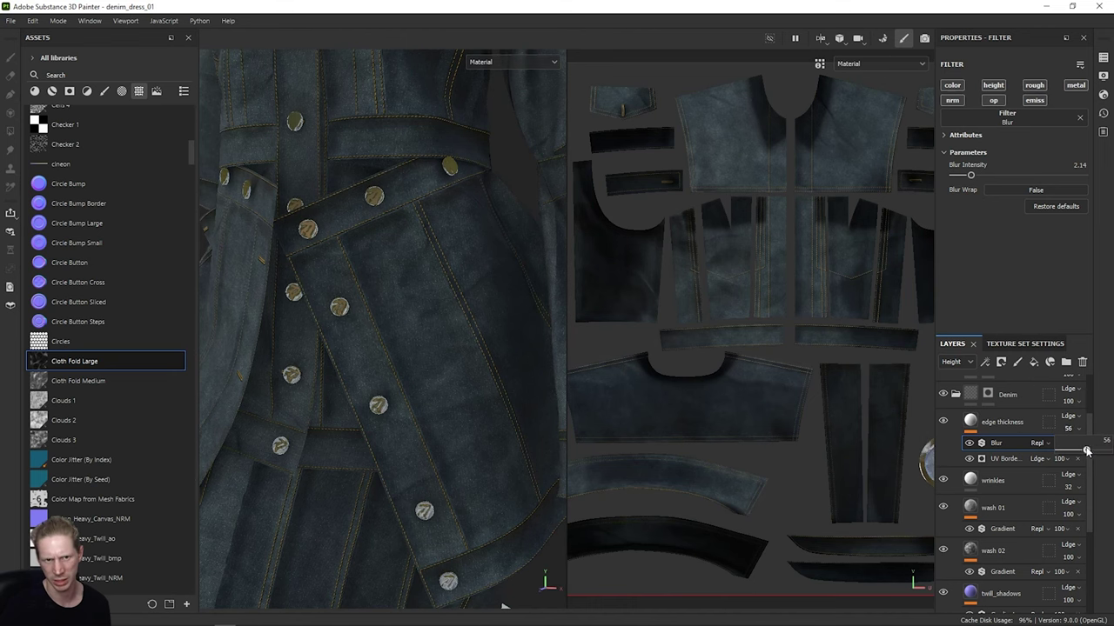
pyautogui.scroll(-5, 399, 295)
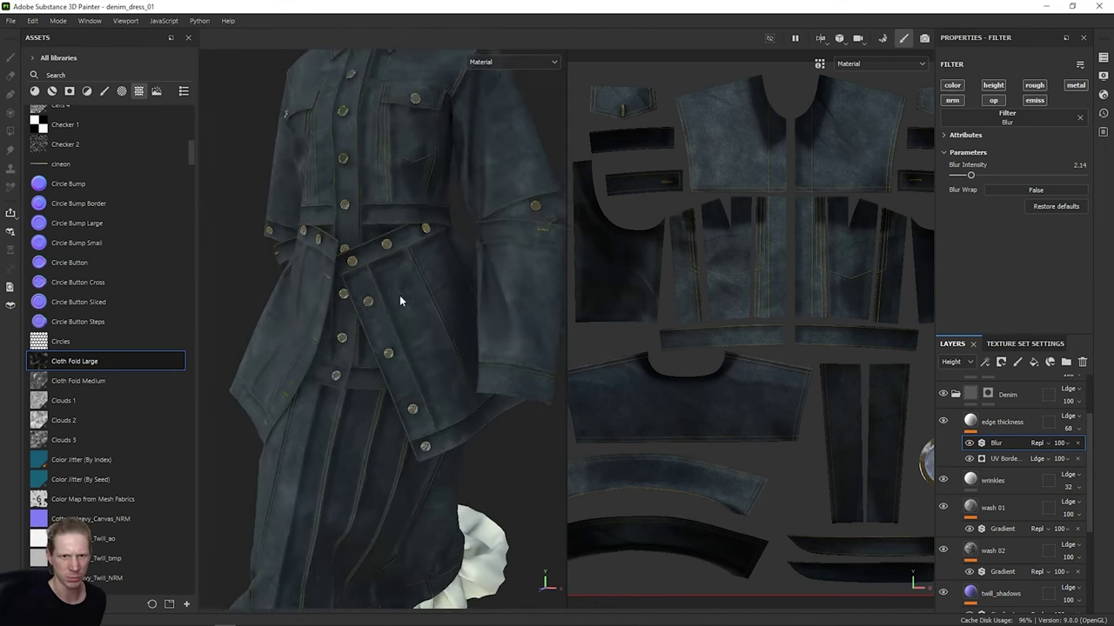
# Step: Compare the full dress with the edge thickness layer hidden and shown
pyautogui.keyDown('alt'); pyautogui.moveTo(365, 239); pyautogui.dragTo(309, 215); pyautogui.keyUp('alt')
pyautogui.keyDown('alt'); pyautogui.moveTo(388, 183); pyautogui.dragTo(325, 142); pyautogui.keyUp('alt')
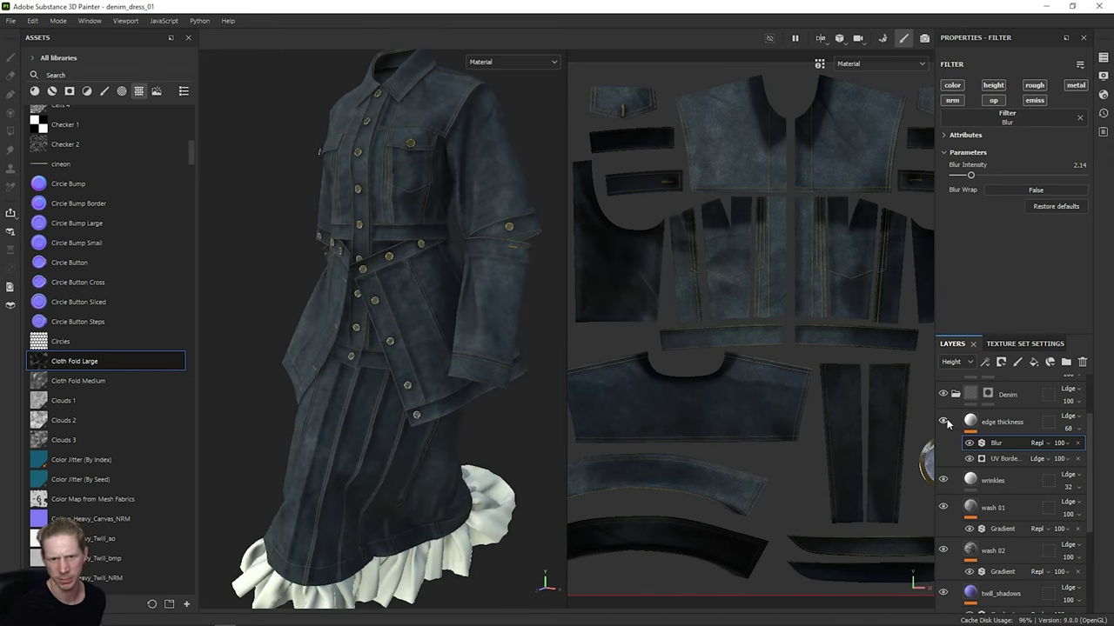
pyautogui.click(944, 422)
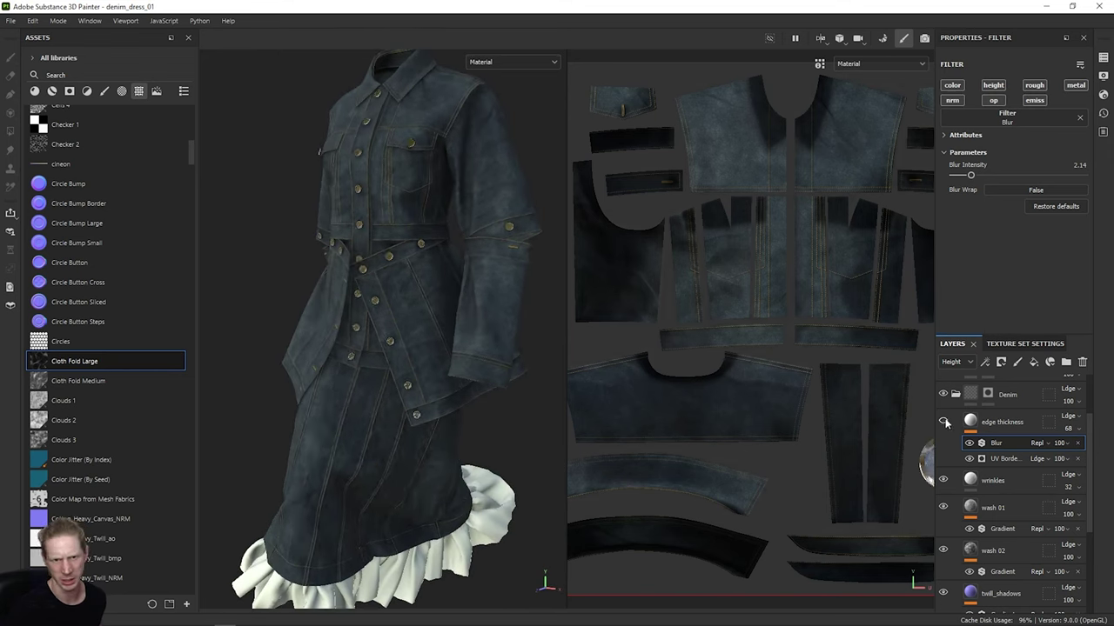
pyautogui.click(944, 421)
# Step: Examine the long skirt panels around UV tile 1005 and the corresponding seams on the 3D skirt
pyautogui.moveTo(416, 422)
pyautogui.keyDown('alt'); pyautogui.mouseDown()
pyautogui.moveTo(490, 405)
pyautogui.moveTo(456, 411)
pyautogui.moveTo(487, 370)
pyautogui.moveTo(416, 421)
pyautogui.mouseUp(); pyautogui.keyUp('alt')
pyautogui.scroll(-8, 688, 422)
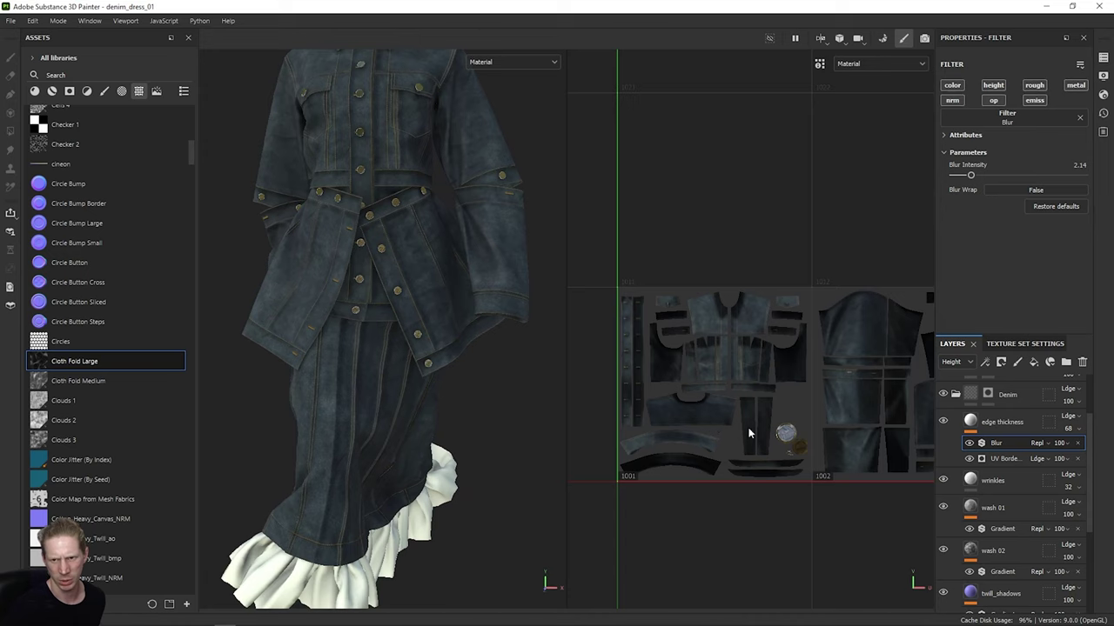
pyautogui.keyDown('alt'); pyautogui.moveTo(843, 396); pyautogui.dragTo(609, 352, button='middle'); pyautogui.keyUp('alt')
pyautogui.keyDown('alt'); pyautogui.moveTo(818, 368); pyautogui.dragTo(830, 411, button='middle'); pyautogui.keyUp('alt')
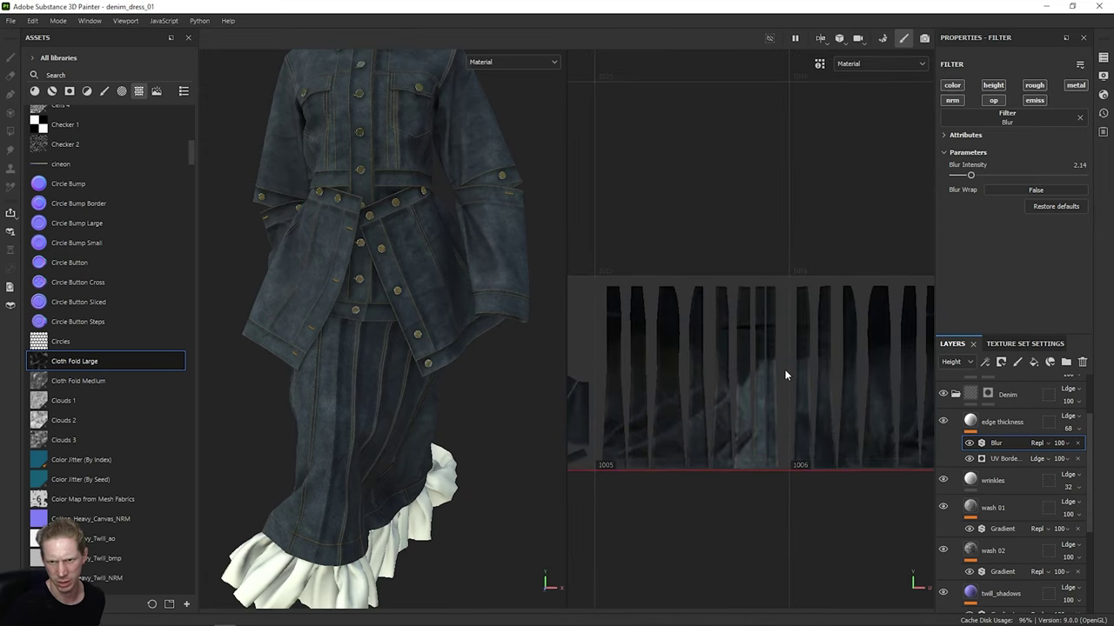
pyautogui.scroll(10, 785, 373)
pyautogui.scroll(3, 722, 354)
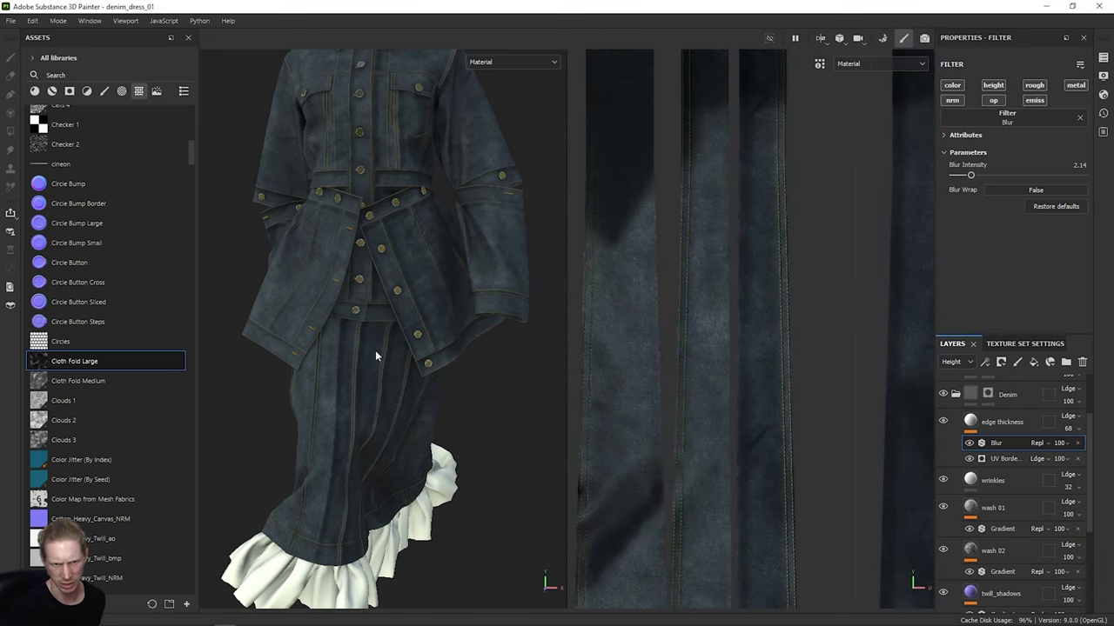
pyautogui.scroll(5, 375, 355)
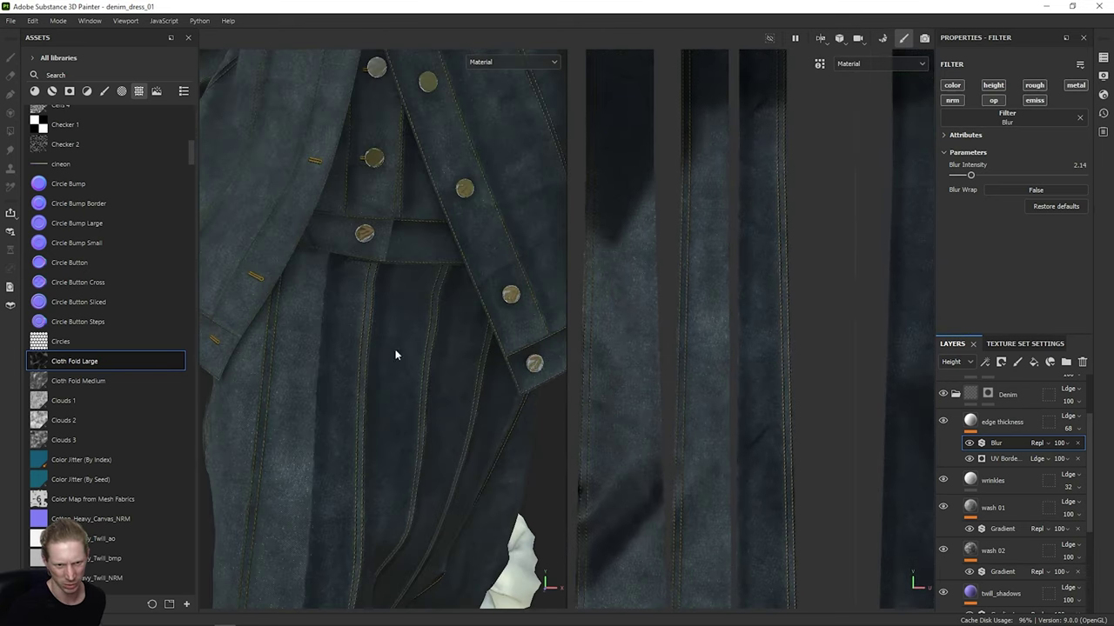
pyautogui.scroll(-3, 323, 360)
pyautogui.keyDown('alt'); pyautogui.moveTo(322, 361); pyautogui.dragTo(464, 231, button='middle'); pyautogui.keyUp('alt')
pyautogui.keyDown('alt'); pyautogui.moveTo(465, 232); pyautogui.dragTo(435, 252); pyautogui.keyUp('alt')
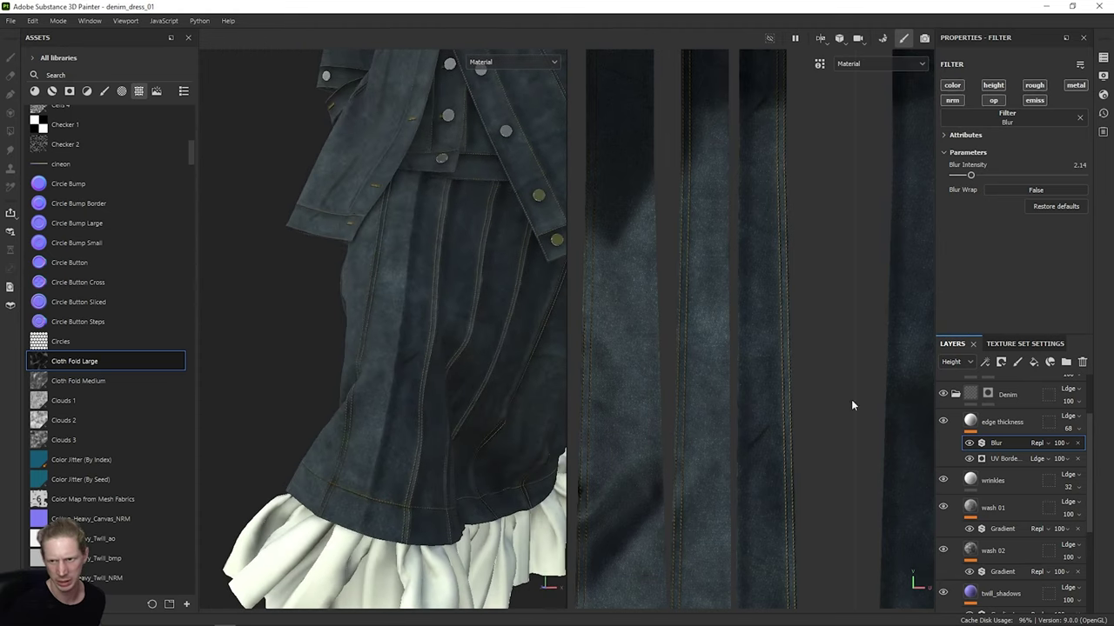
# Step: Add a white mask to the edge thickness layer and paint with grayscale 0 along the skirt's front panel boundary to remove the effect
pyautogui.rightClick(1006, 427)
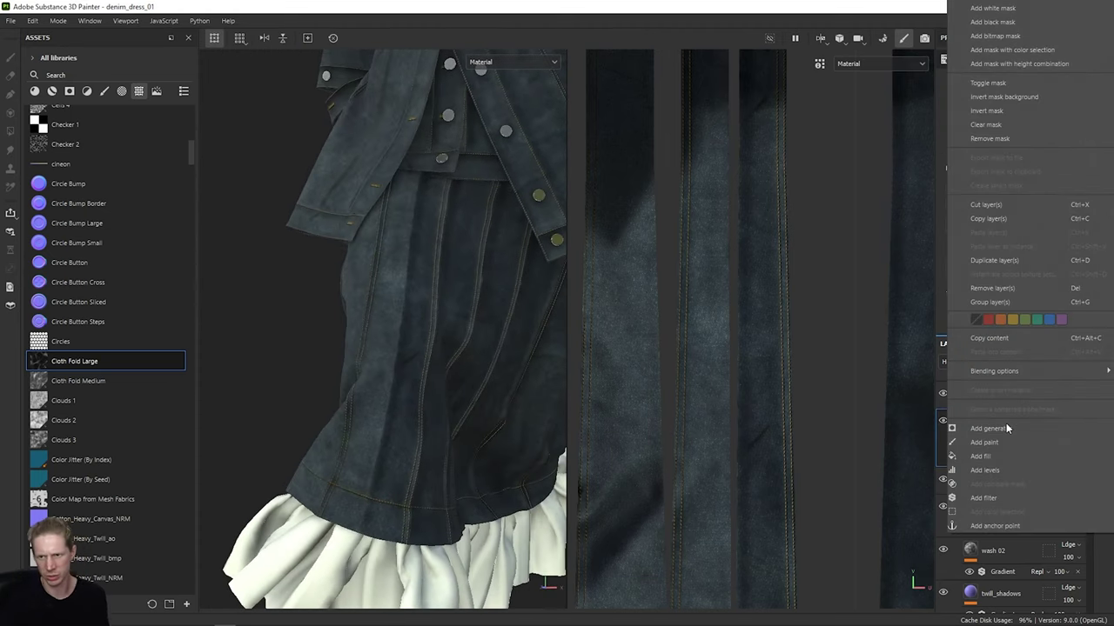
pyautogui.click(1005, 11)
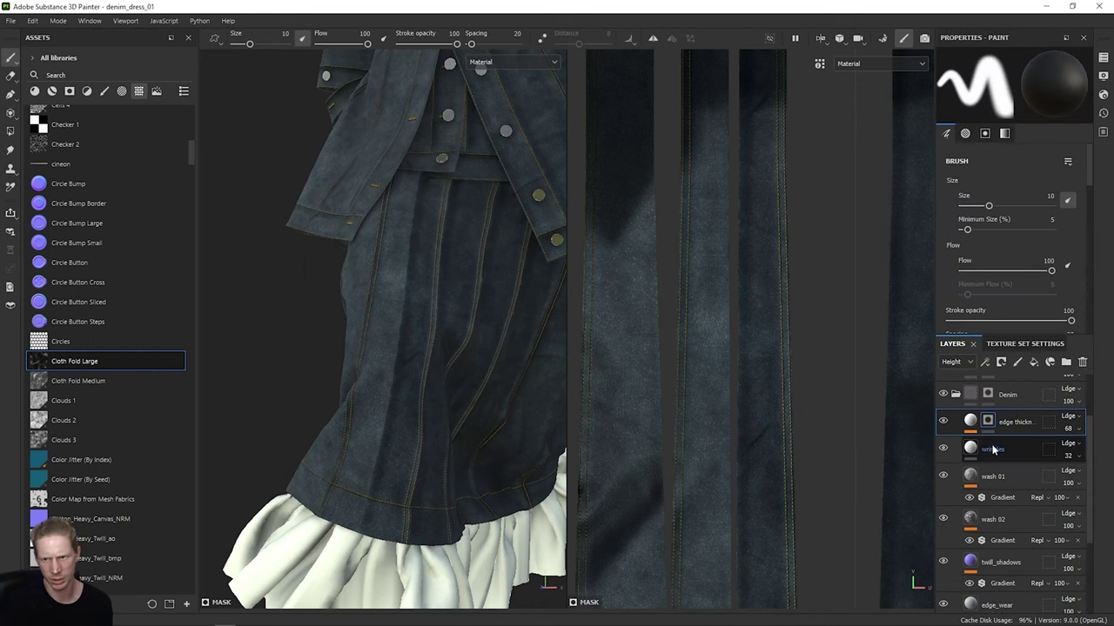
pyautogui.scroll(-10, 1030, 272)
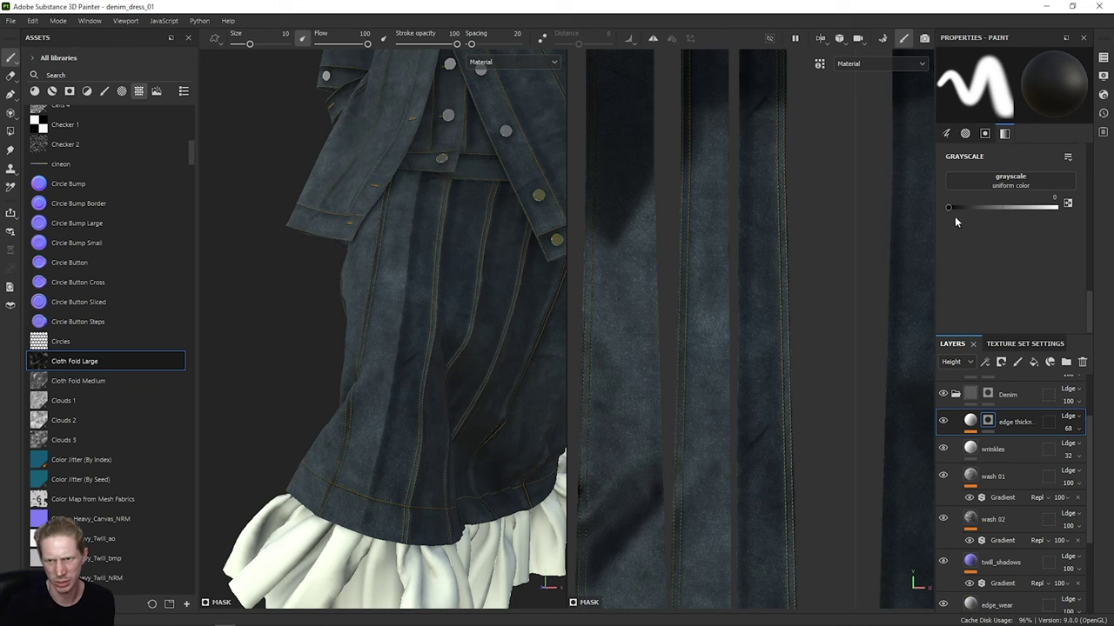
pyautogui.moveTo(402, 292)
pyautogui.mouseDown()
pyautogui.moveTo(393, 372)
pyautogui.moveTo(360, 474)
pyautogui.mouseUp()
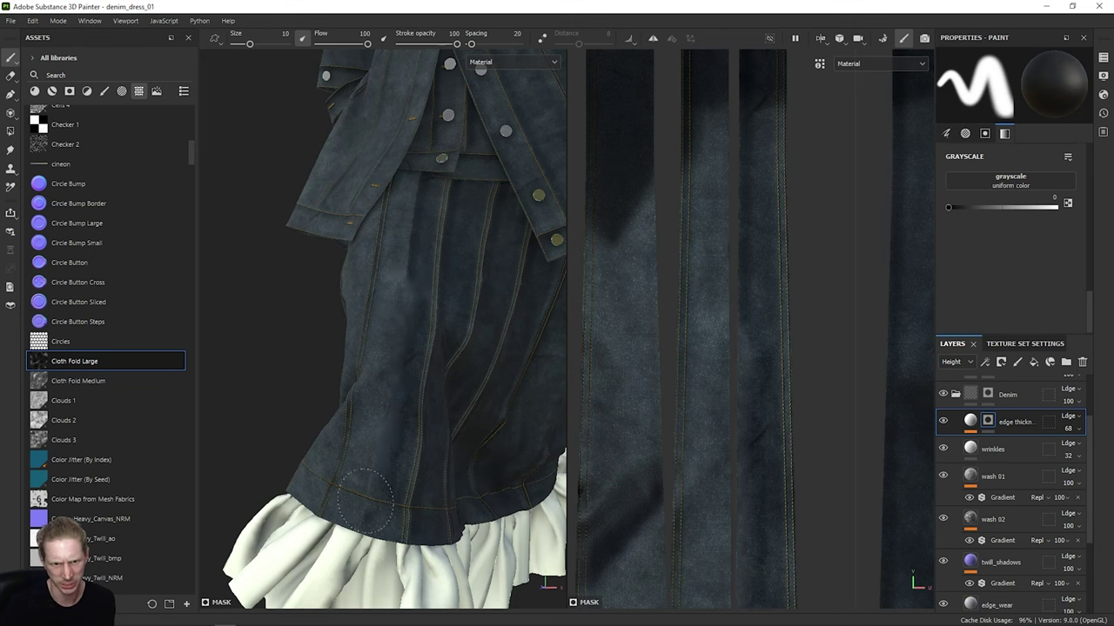
pyautogui.moveTo(417, 193); pyautogui.dragTo(411, 271)
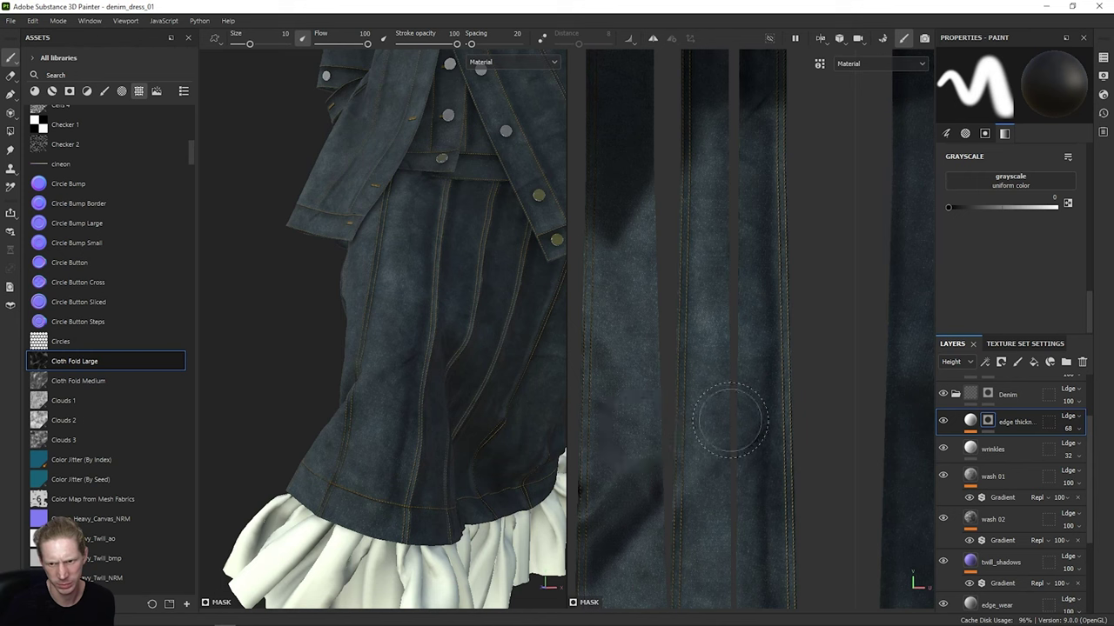
# Step: Check the edge thickness fill's effect on the skirt with its height channel off and on, and return to its mask
pyautogui.scroll(2, 977, 290)
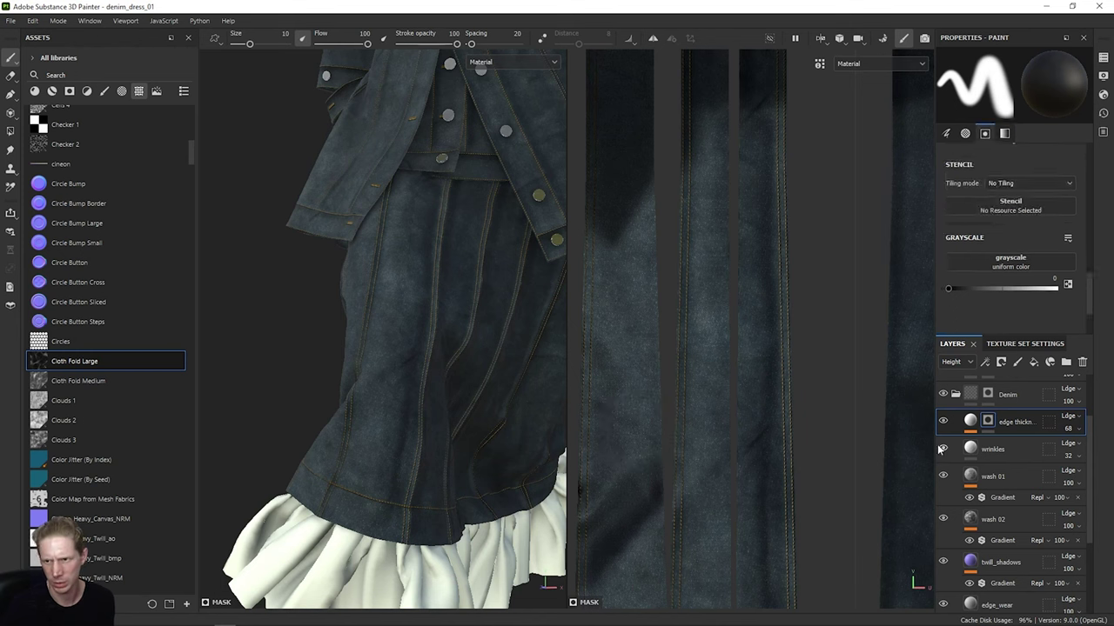
pyautogui.click(970, 421)
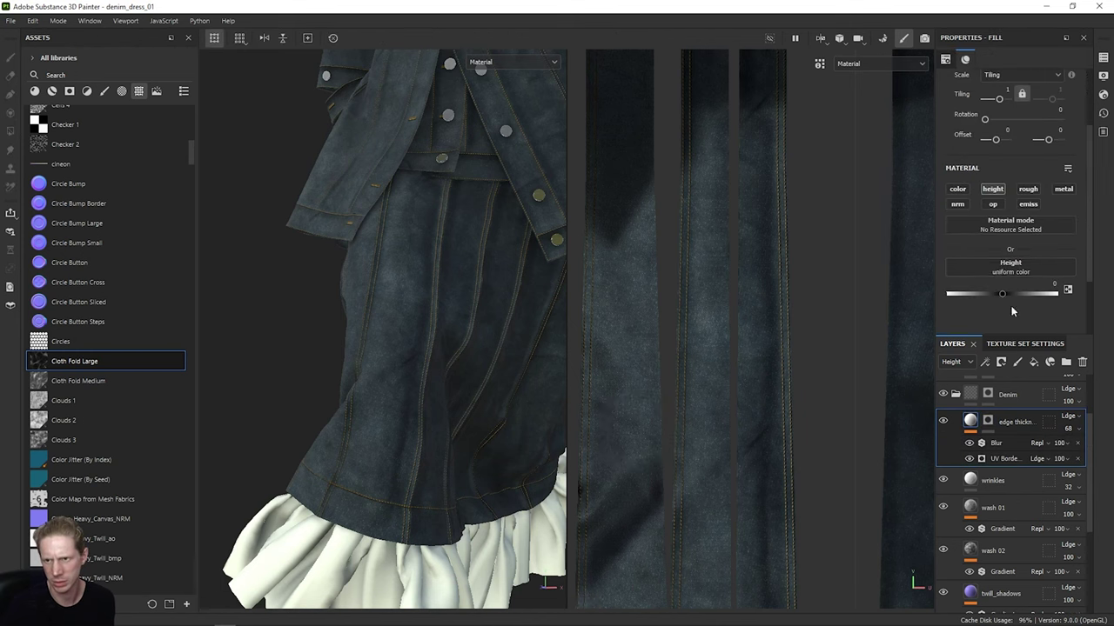
pyautogui.click(997, 191)
pyautogui.click(997, 191)
pyautogui.click(456, 402)
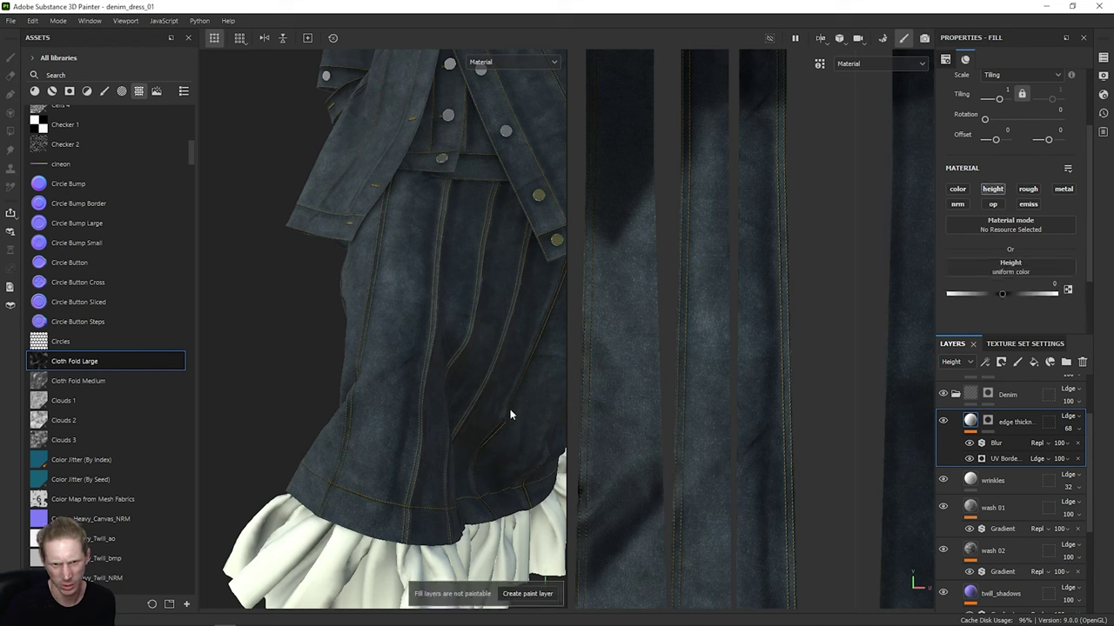
pyautogui.click(985, 422)
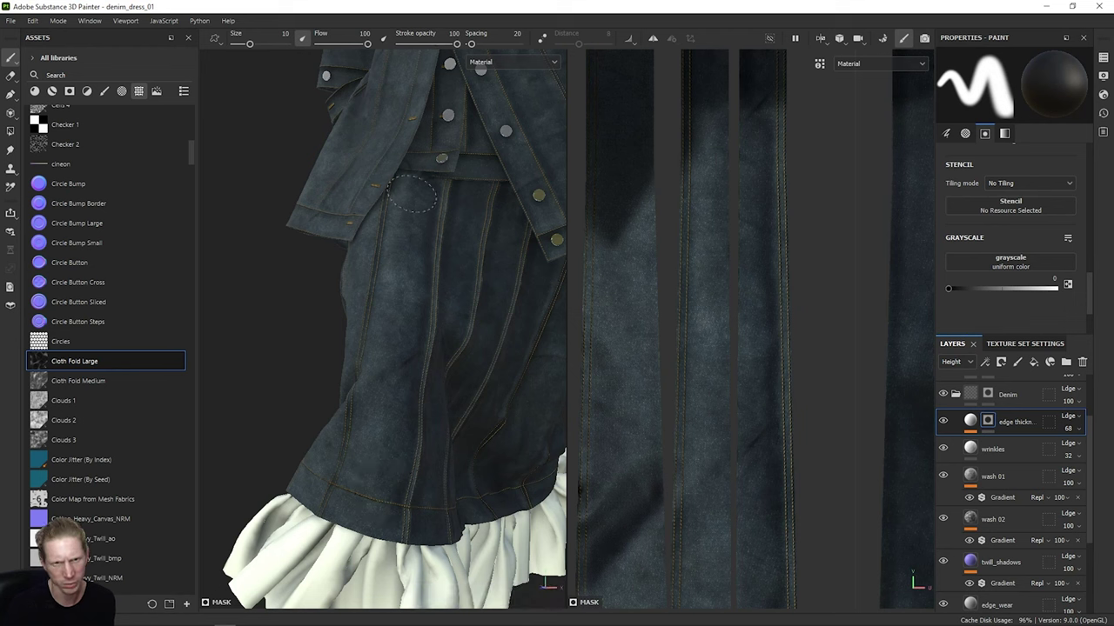
# Step: Compare the skirt seams, close up and from farther away, with the masked edge thickness layer hidden and shown
pyautogui.click(945, 421)
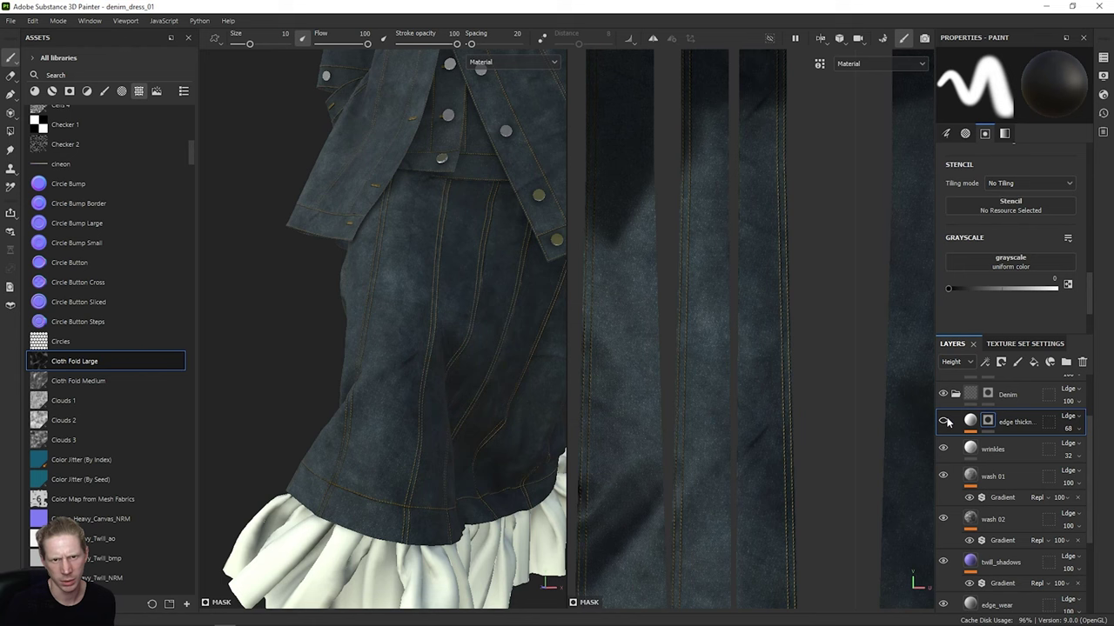
pyautogui.click(945, 421)
pyautogui.scroll(-4, 351, 345)
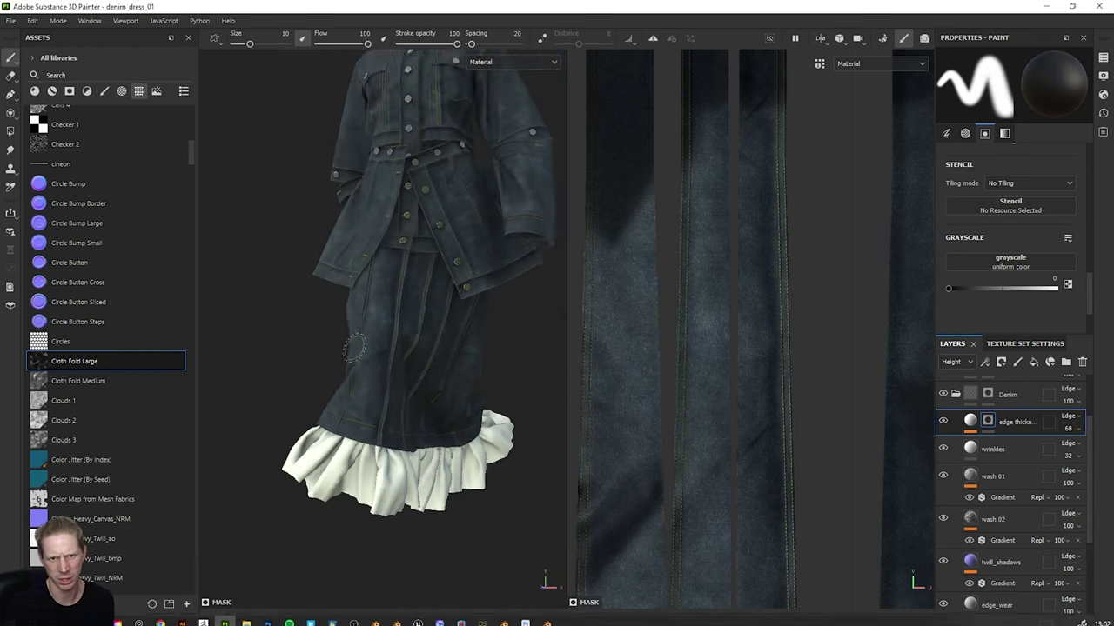
pyautogui.scroll(3, 444, 381)
pyautogui.click(943, 422)
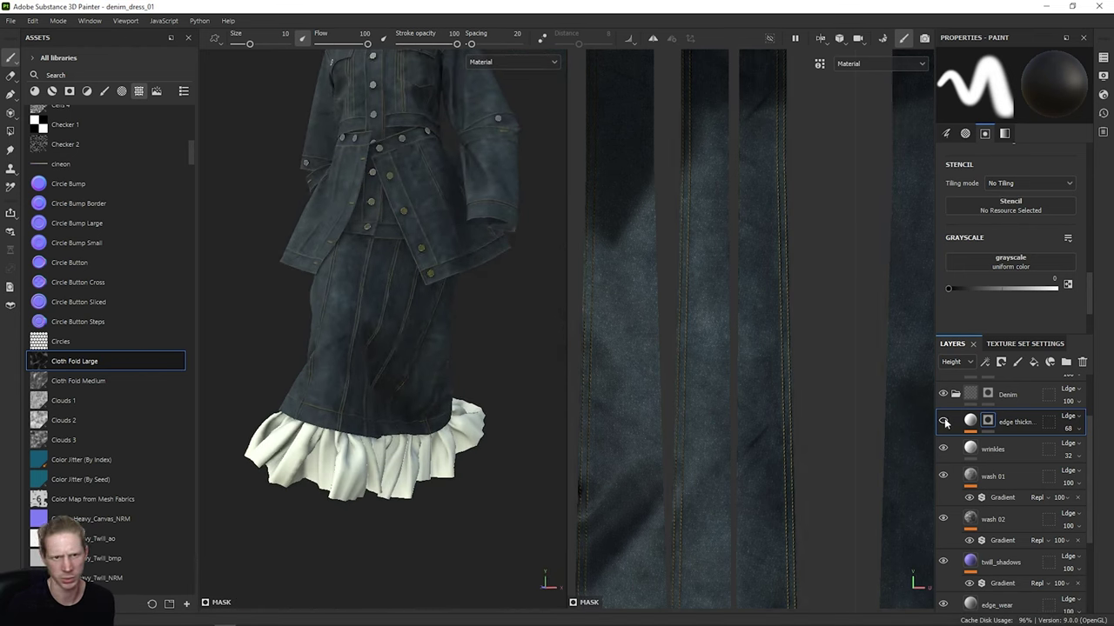
pyautogui.click(943, 422)
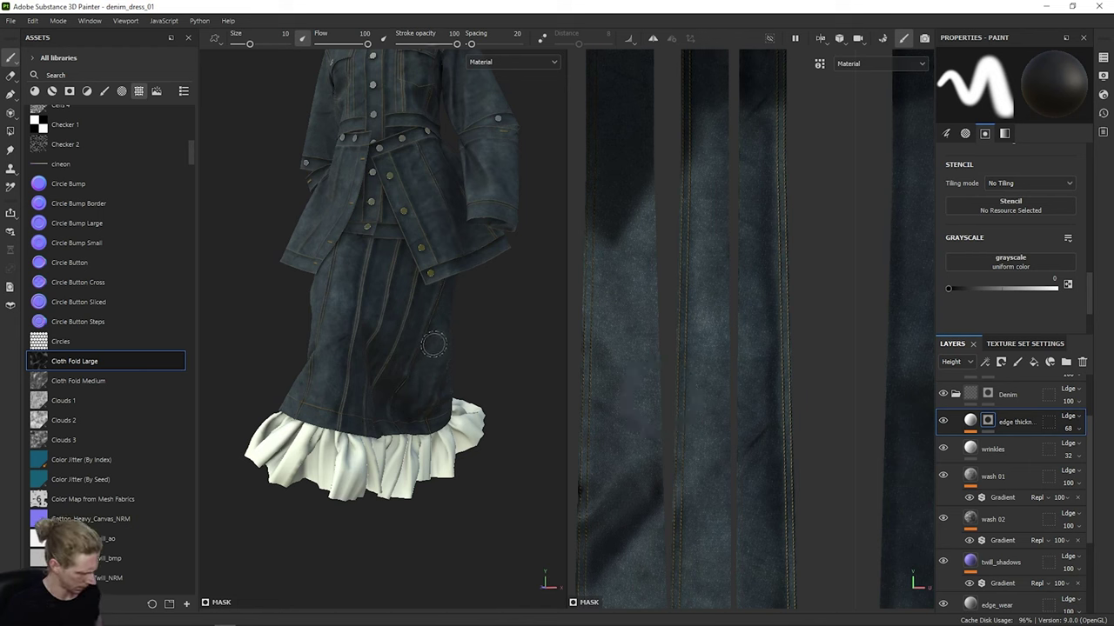
# Step: Examine the denim shading and seams on the jacket's sleeve, chest pocket and waist, and the dress as a whole
pyautogui.moveTo(430, 340); pyautogui.dragTo(423, 377, button='middle')
pyautogui.moveTo(424, 377)
pyautogui.keyDown('alt'); pyautogui.mouseDown()
pyautogui.moveTo(479, 386)
pyautogui.moveTo(467, 393)
pyautogui.moveTo(447, 374)
pyautogui.moveTo(465, 426)
pyautogui.moveTo(557, 409)
pyautogui.moveTo(522, 400)
pyautogui.moveTo(537, 407)
pyautogui.mouseUp(); pyautogui.keyUp('alt')
pyautogui.keyDown('alt'); pyautogui.moveTo(537, 407); pyautogui.dragTo(558, 455, button='middle'); pyautogui.keyUp('alt')
pyautogui.scroll(10, 447, 231)
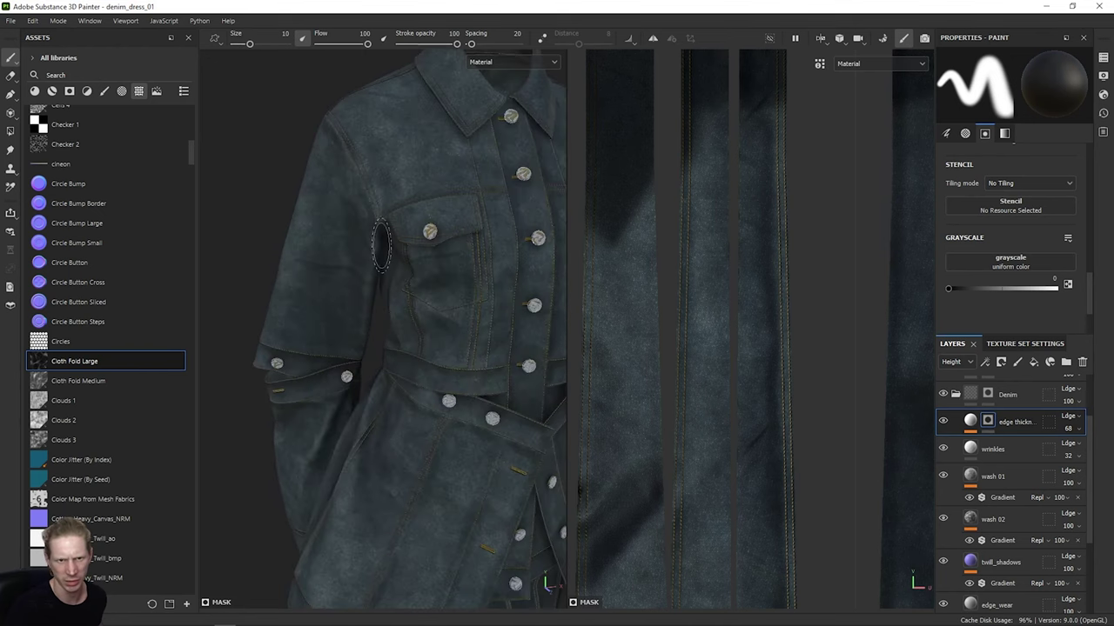
pyautogui.scroll(-10, 446, 230)
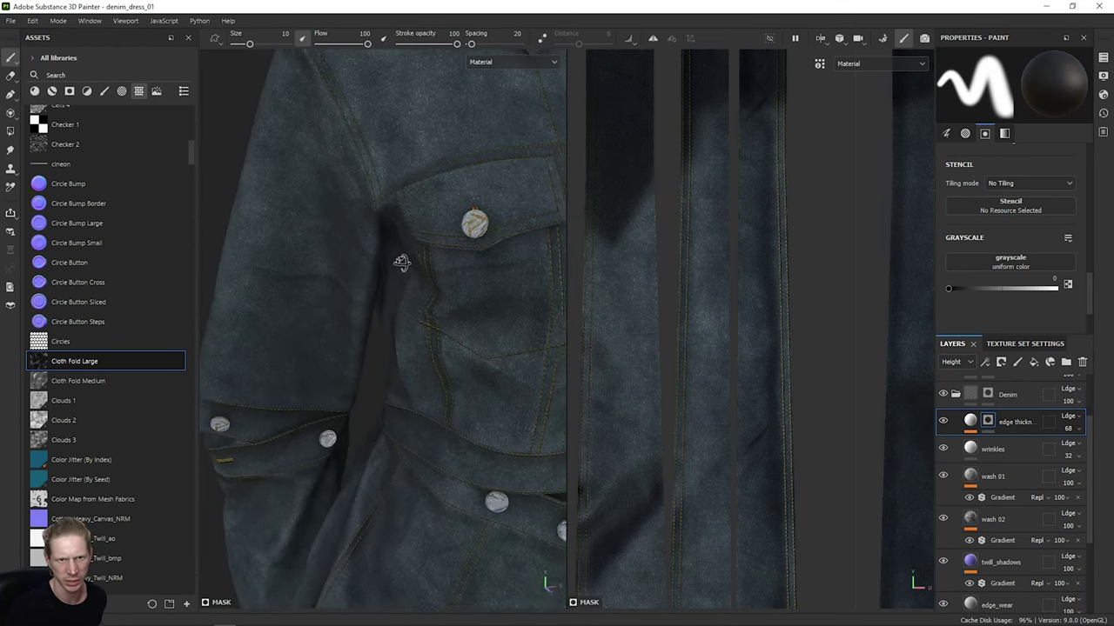
pyautogui.scroll(-10, 385, 232)
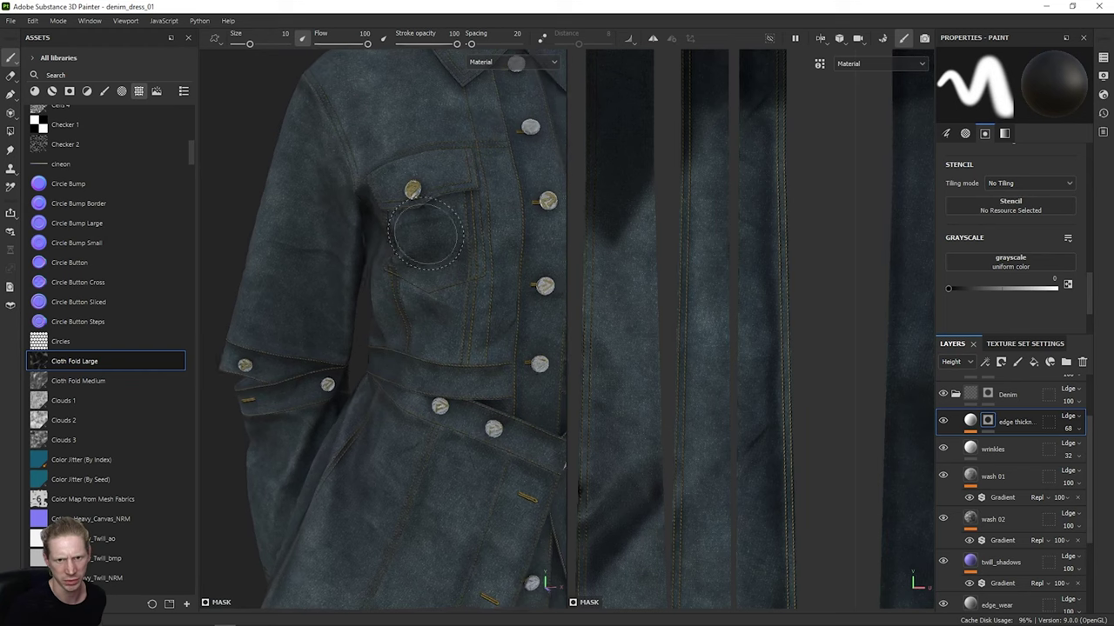
pyautogui.keyDown('alt'); pyautogui.moveTo(399, 191); pyautogui.dragTo(443, 275); pyautogui.keyUp('alt')
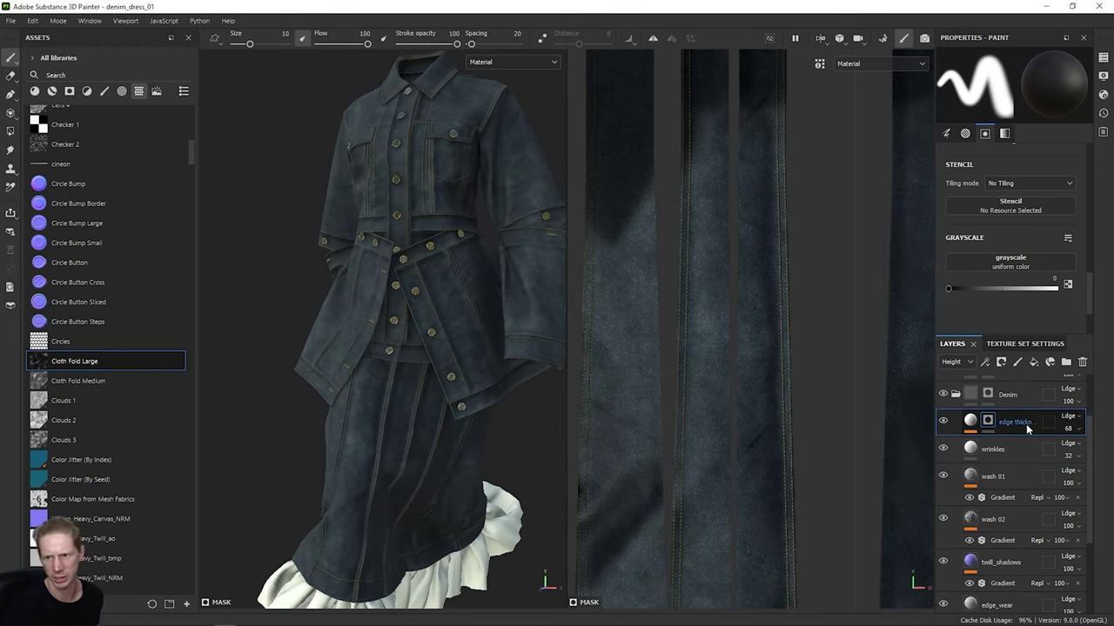
# Step: Review the layers inside the Denim folder, from edge thickness down to denim_base
pyautogui.scroll(3, 1009, 474)
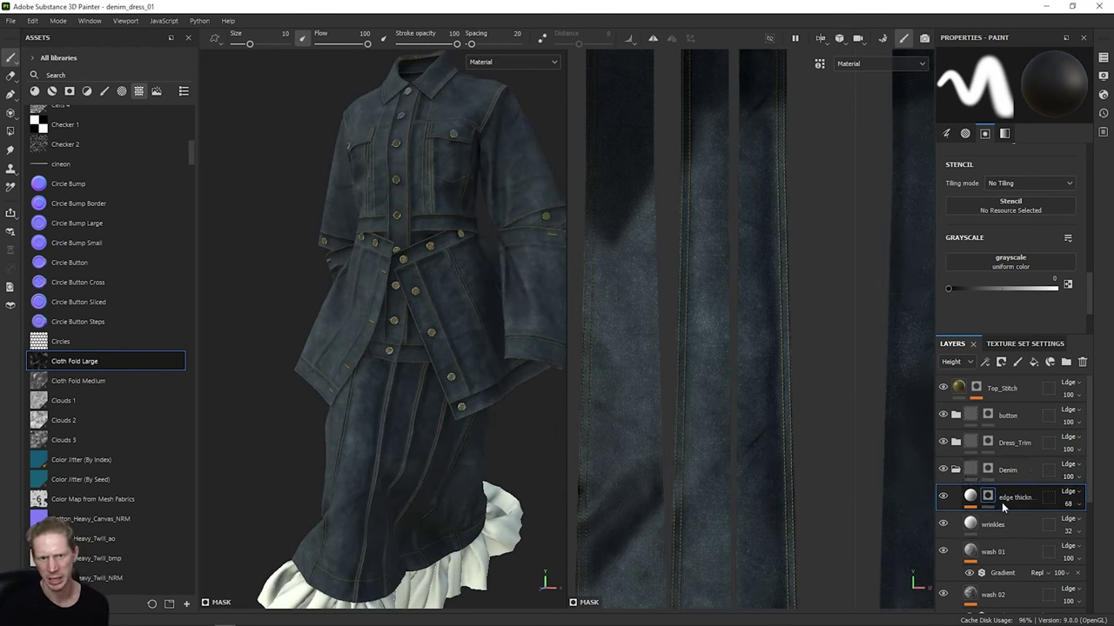
pyautogui.click(956, 470)
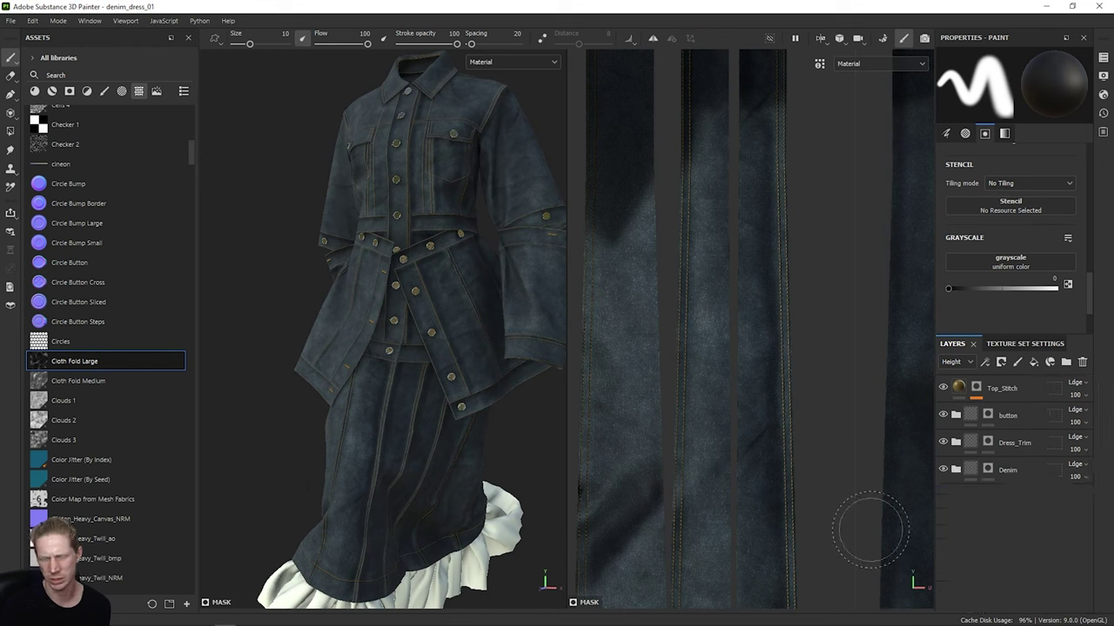
pyautogui.click(956, 469)
pyautogui.scroll(-2, 1001, 504)
pyautogui.scroll(-3, 1002, 573)
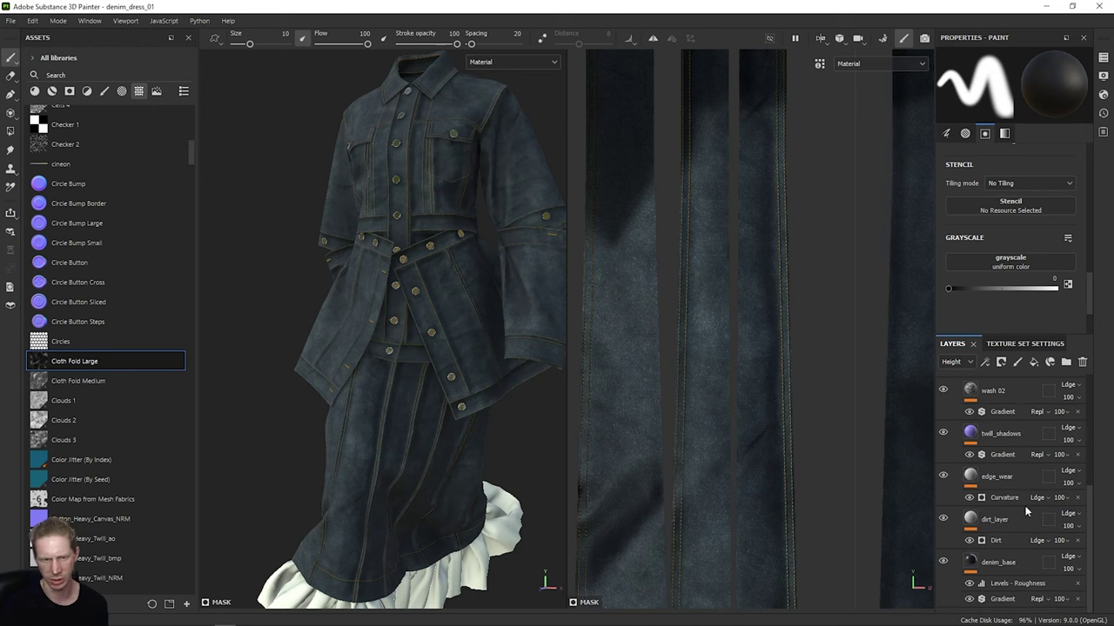
pyautogui.scroll(2, 1019, 503)
pyautogui.scroll(4, 1019, 503)
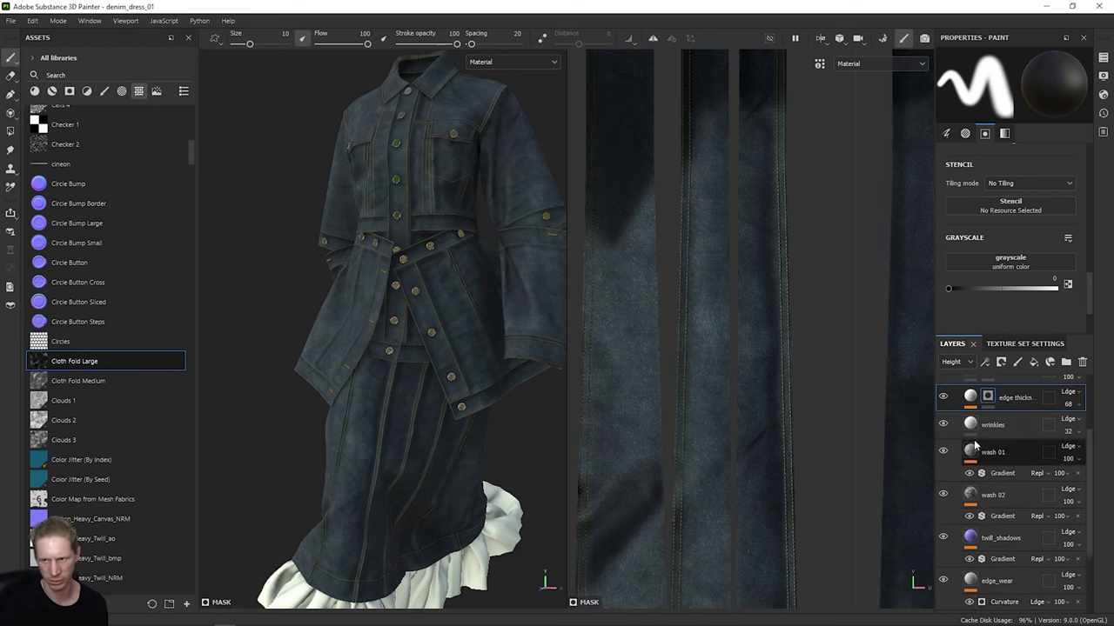
pyautogui.scroll(2, 998, 432)
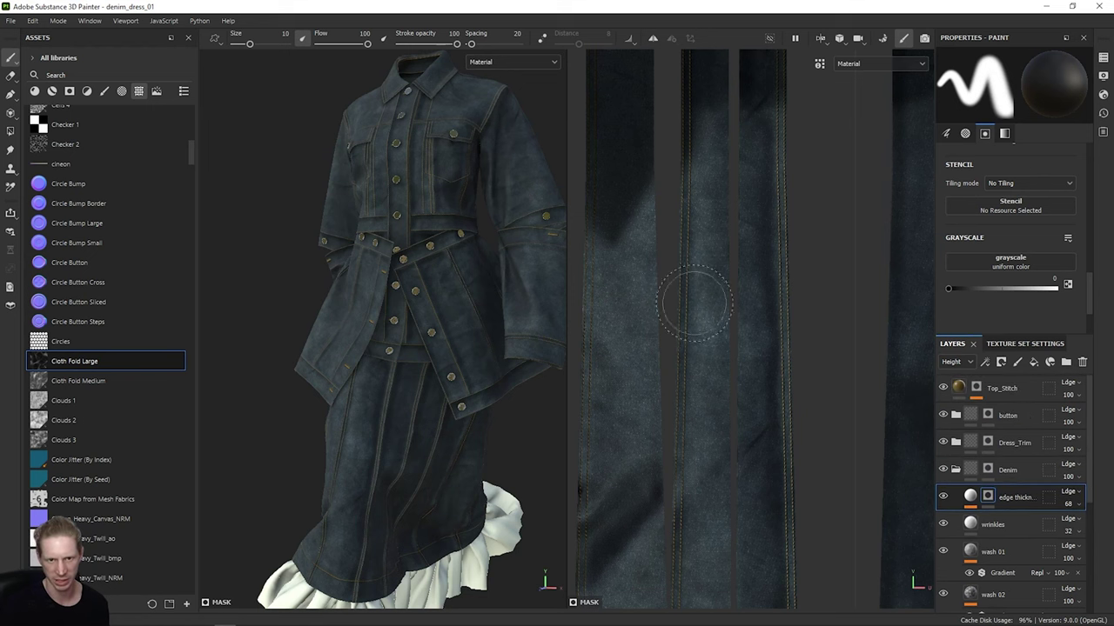
# Step: Collapse the Denim folder and add an empty folder directly above it
pyautogui.click(960, 470)
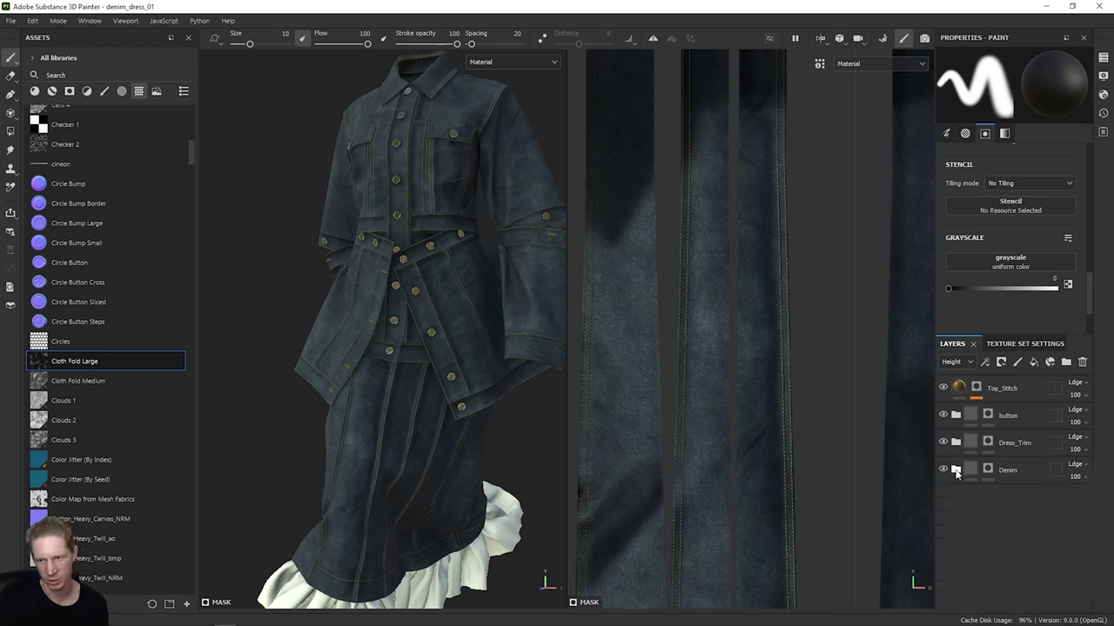
pyautogui.click(1012, 476)
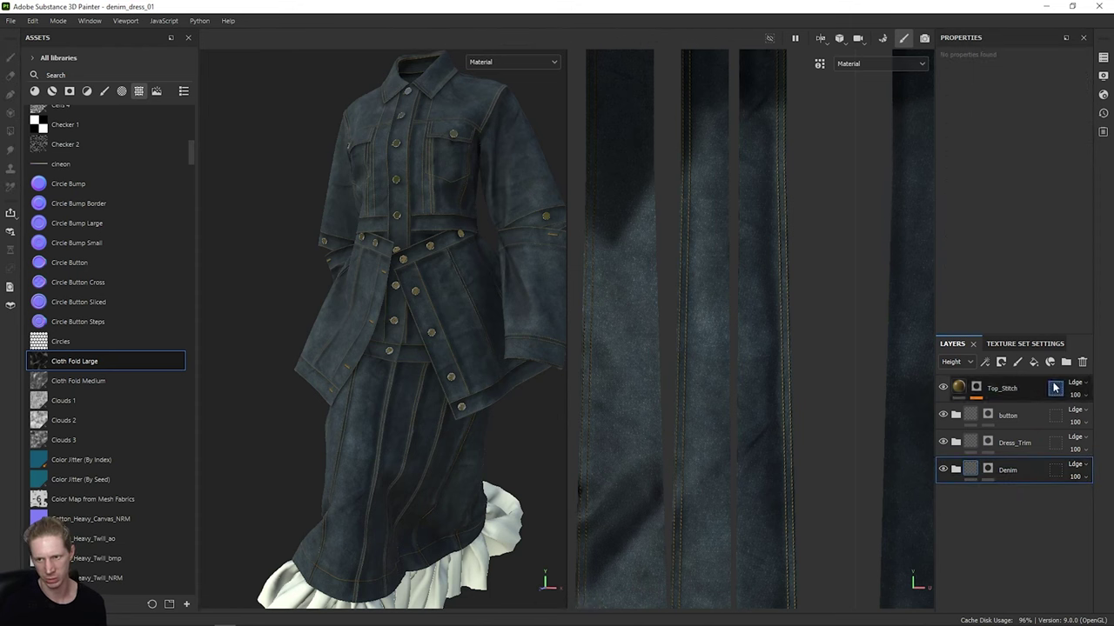
pyautogui.click(1066, 362)
pyautogui.doubleClick(1011, 470)
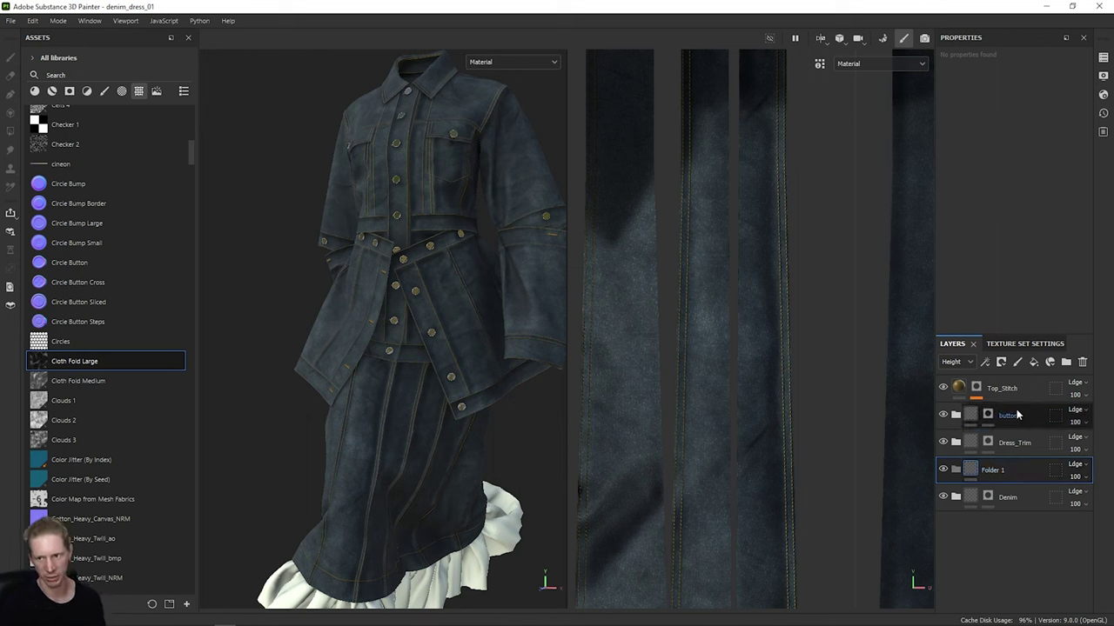
# Step: Inspect the Top_Stitch layer's material channels and the grayscale source of the fill in its mask
pyautogui.click(1001, 389)
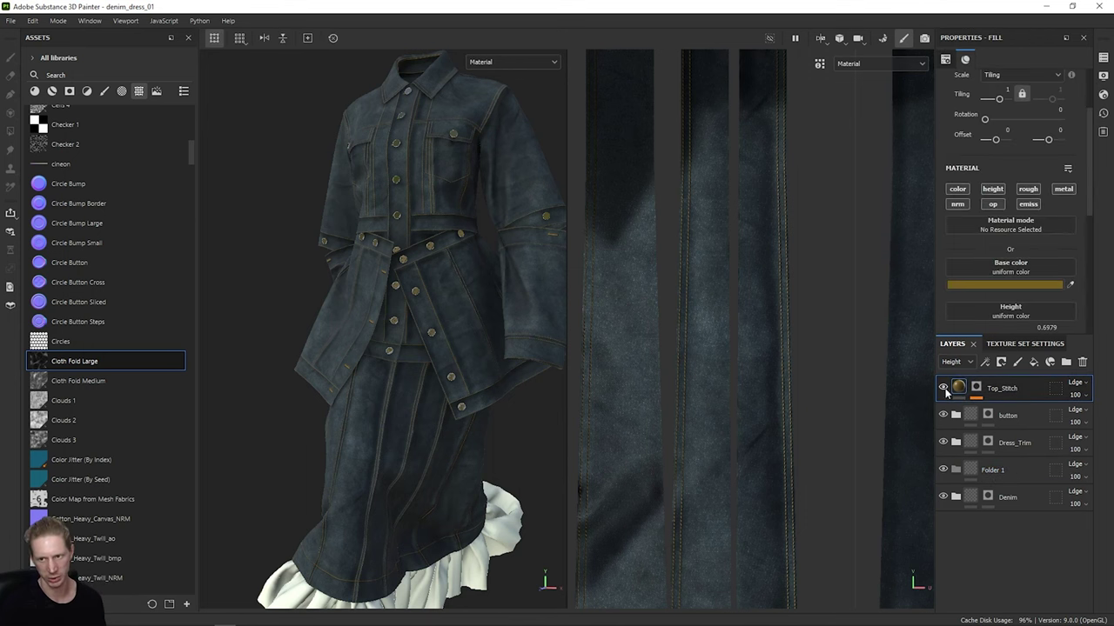
pyautogui.scroll(-5, 970, 167)
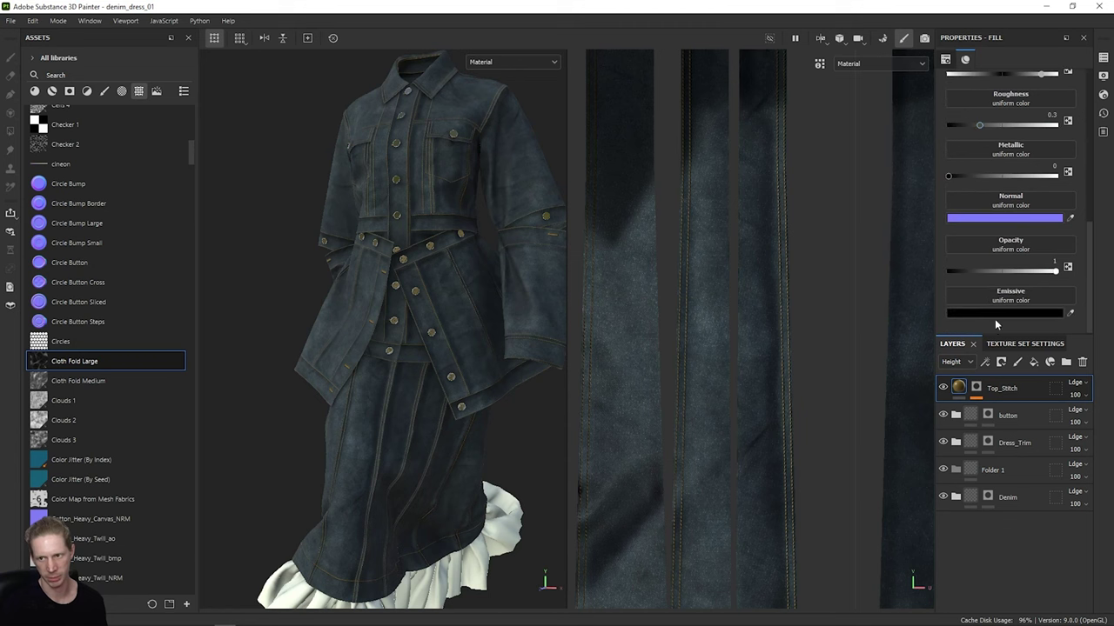
pyautogui.click(979, 392)
pyautogui.scroll(-2, 1018, 256)
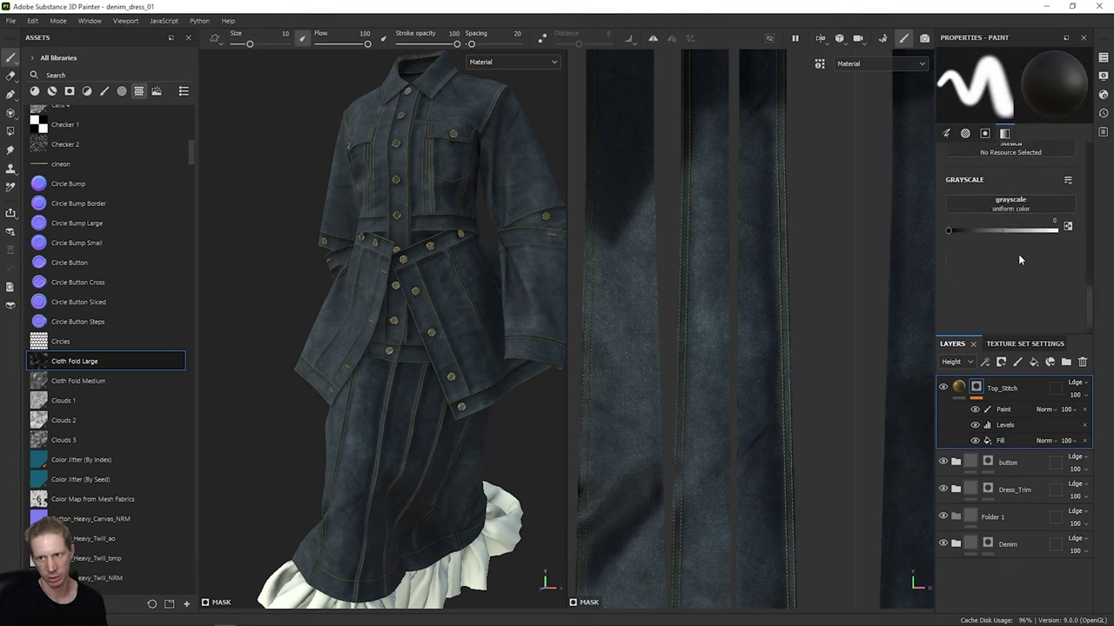
pyautogui.click(1014, 440)
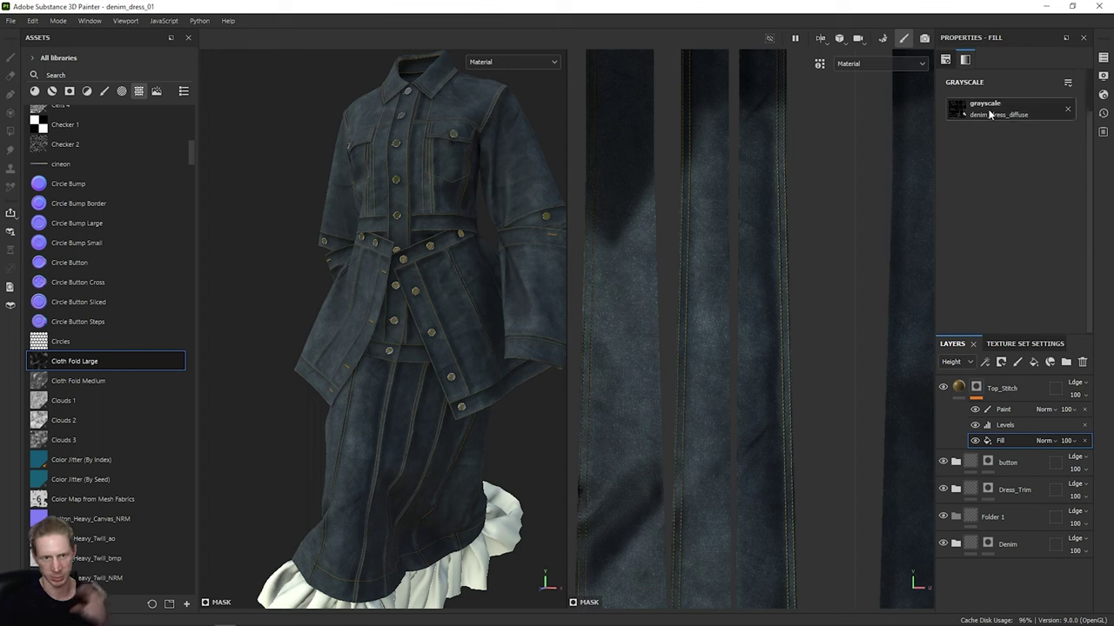
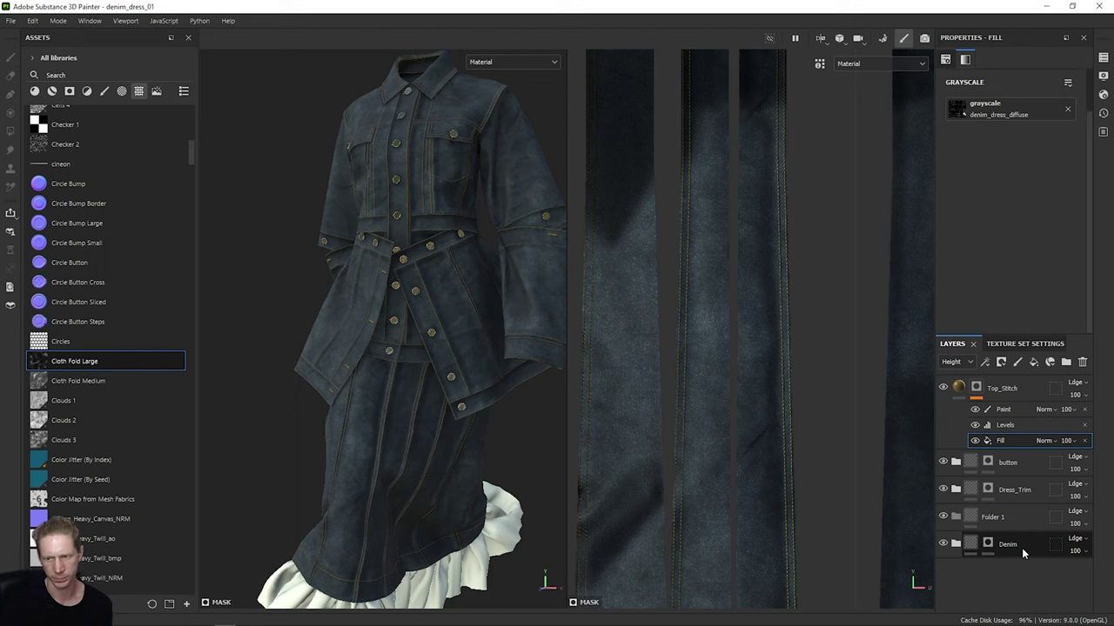
# Step: Rename the empty folder above Denim as puckering
pyautogui.click(1021, 519)
pyautogui.doubleClick(992, 518)
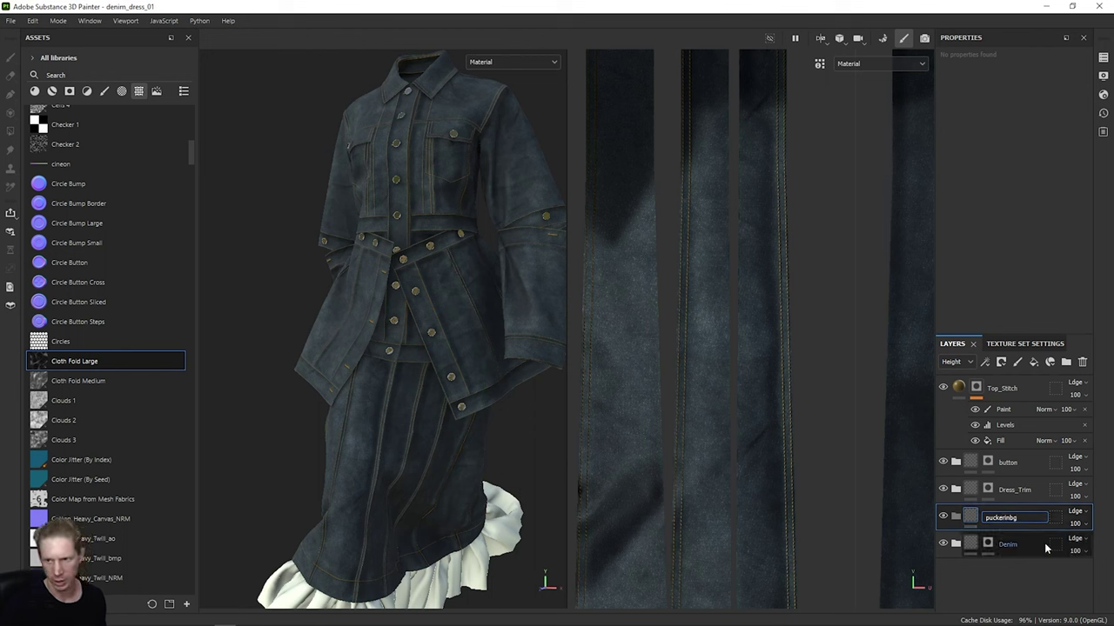
pyautogui.write('puckering')
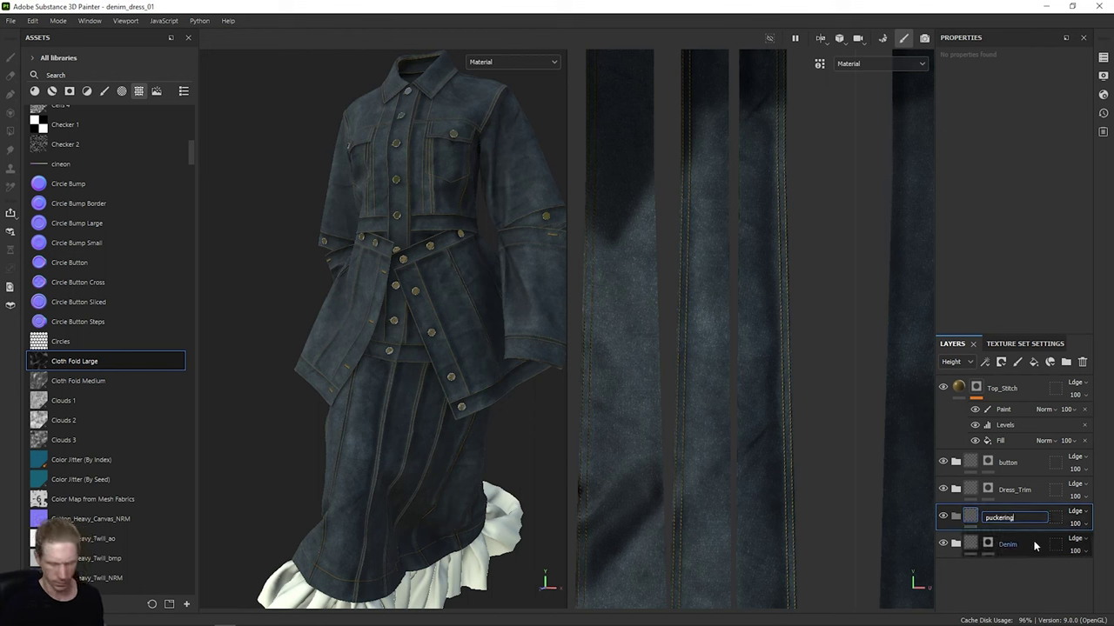
pyautogui.press('Return')
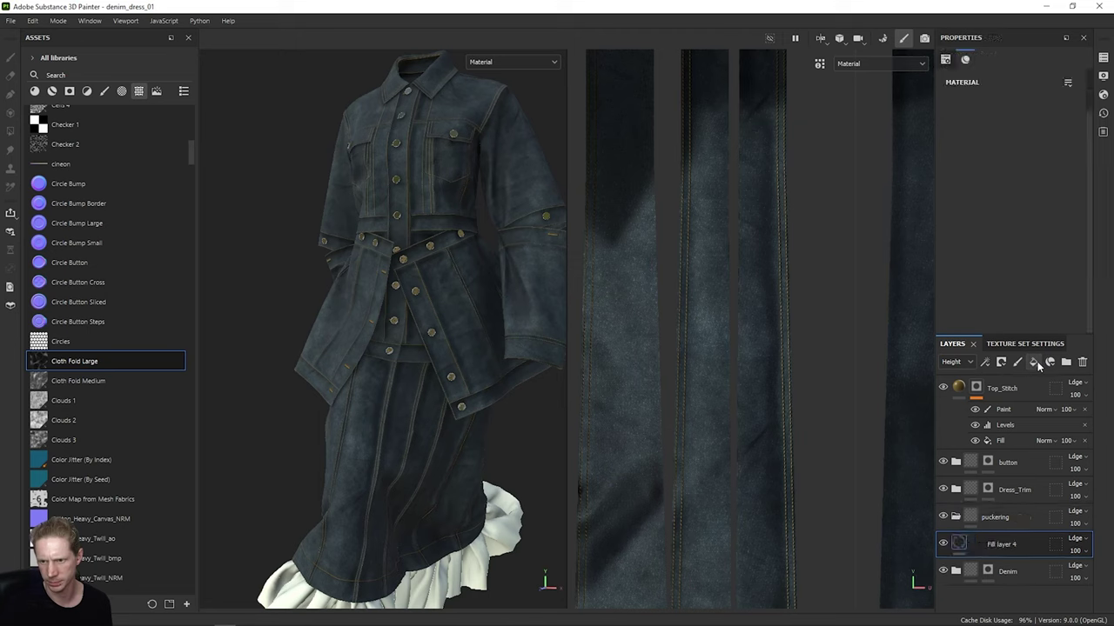
# Step: Add a fill layer inside the puckering folder
pyautogui.click(1034, 363)
pyautogui.click(943, 516)
pyautogui.click(943, 516)
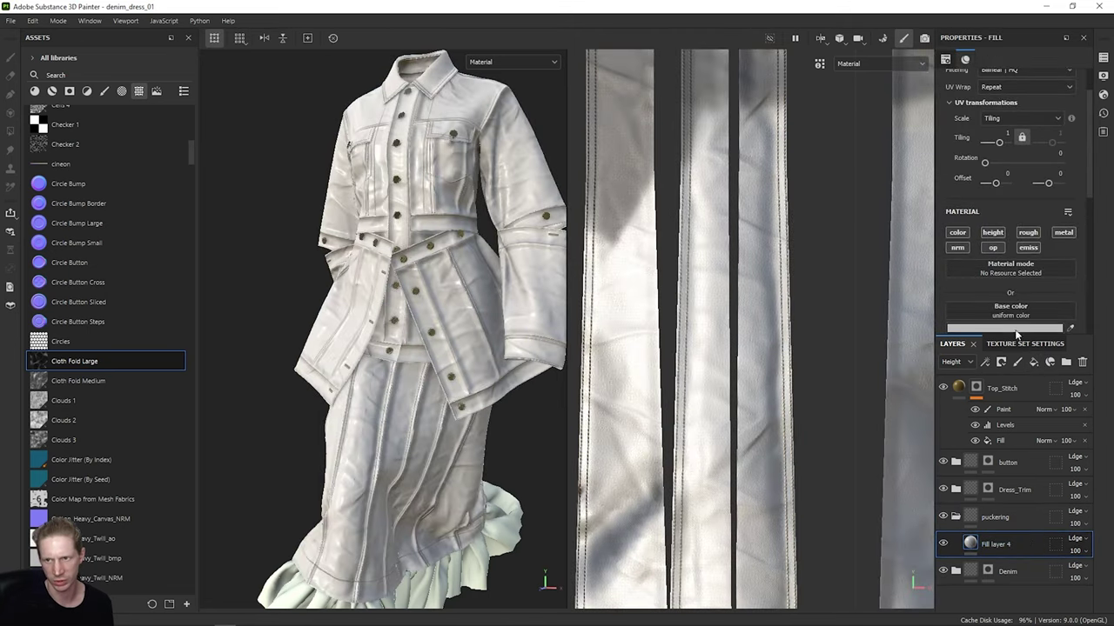
# Step: Search the assets for "denim" and assign the denim_dress_normal texture to Fill layer 4's normal channel
pyautogui.scroll(-2, 1040, 216)
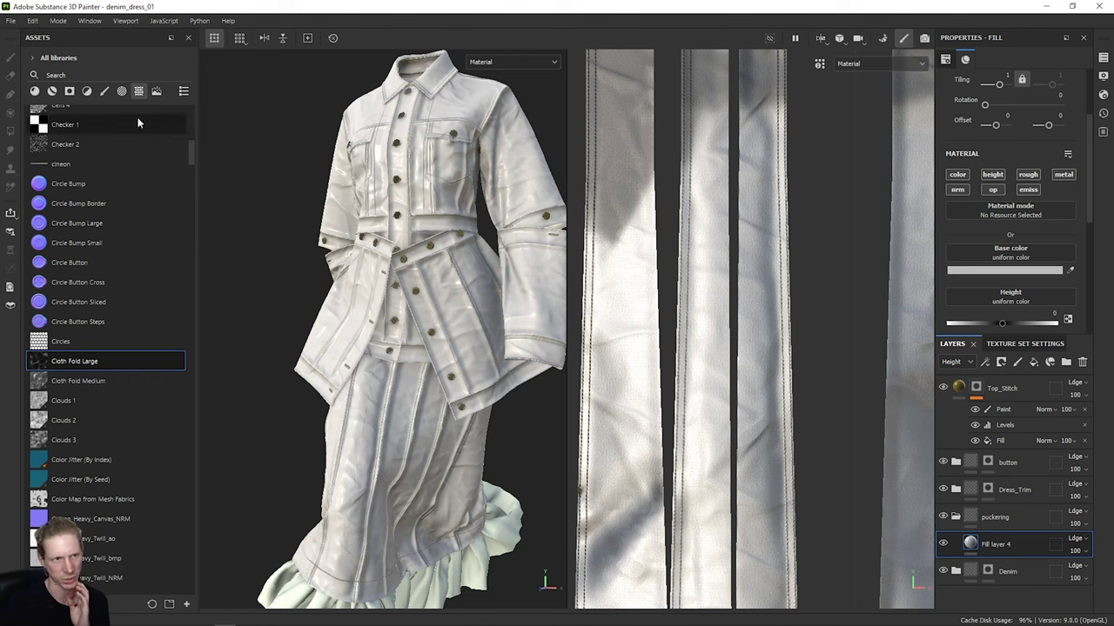
pyautogui.scroll(-3, 106, 202)
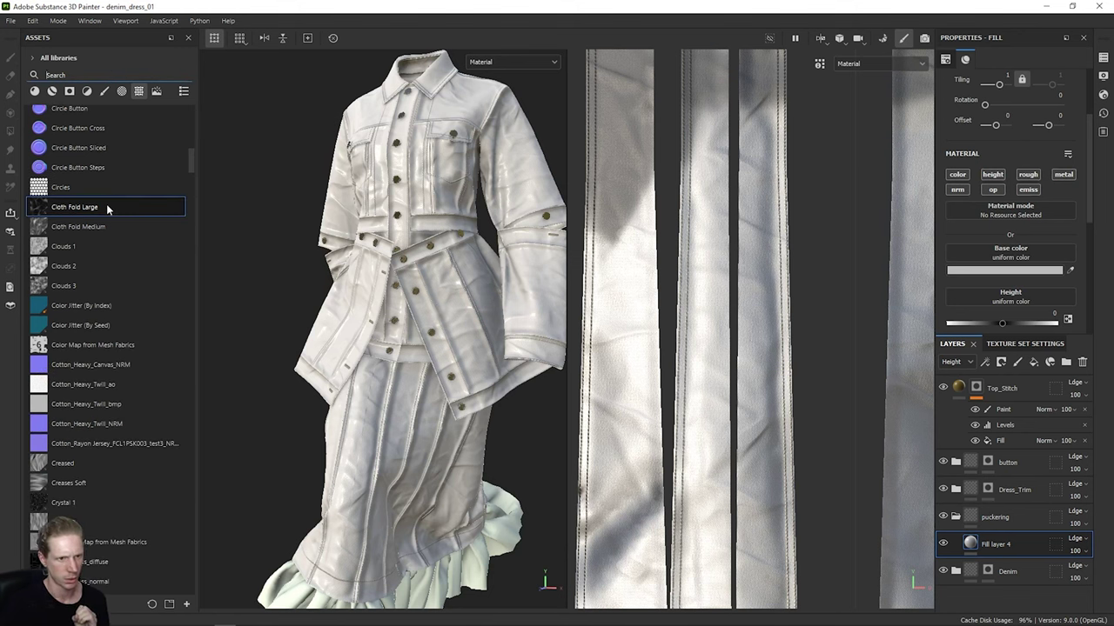
pyautogui.click(98, 76)
pyautogui.write('denim')
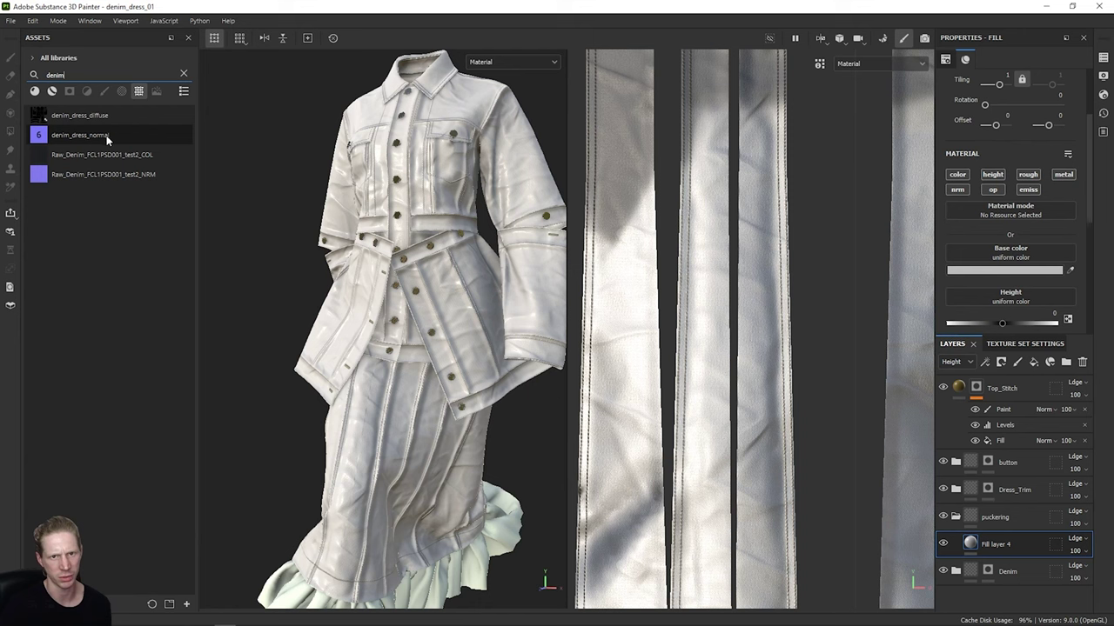
pyautogui.moveTo(110, 135)
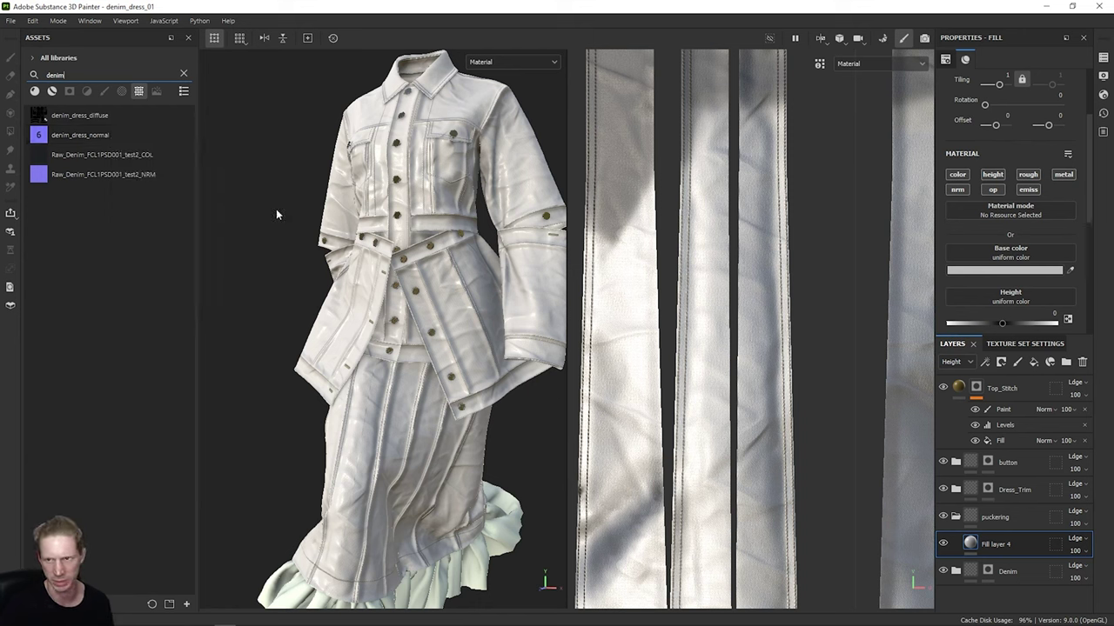
pyautogui.click(70, 134)
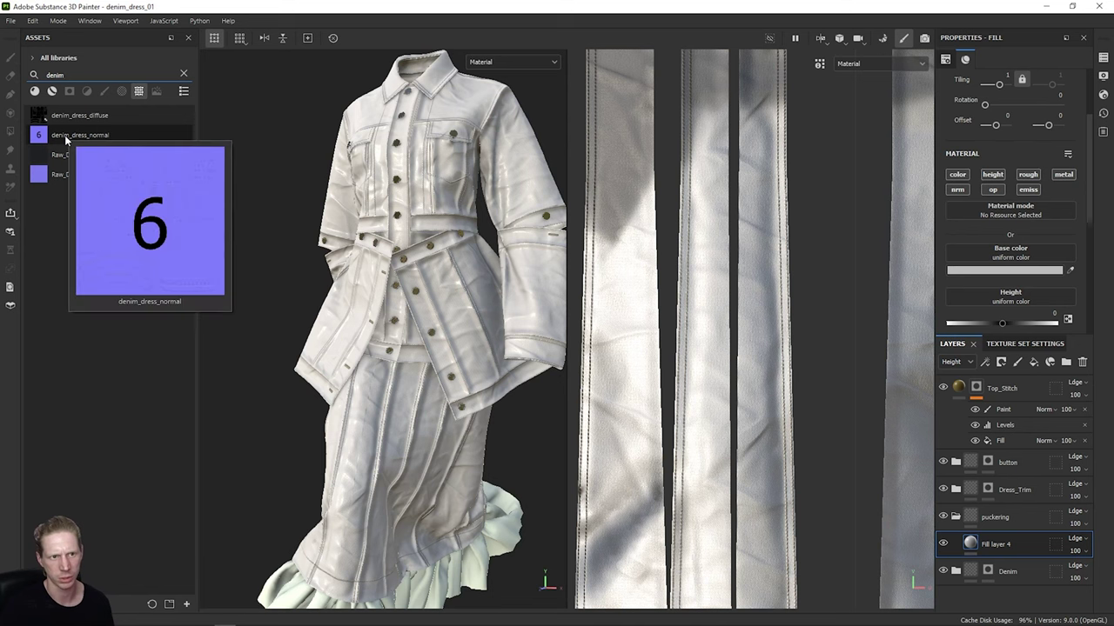
pyautogui.moveTo(69, 135); pyautogui.dragTo(1001, 310)
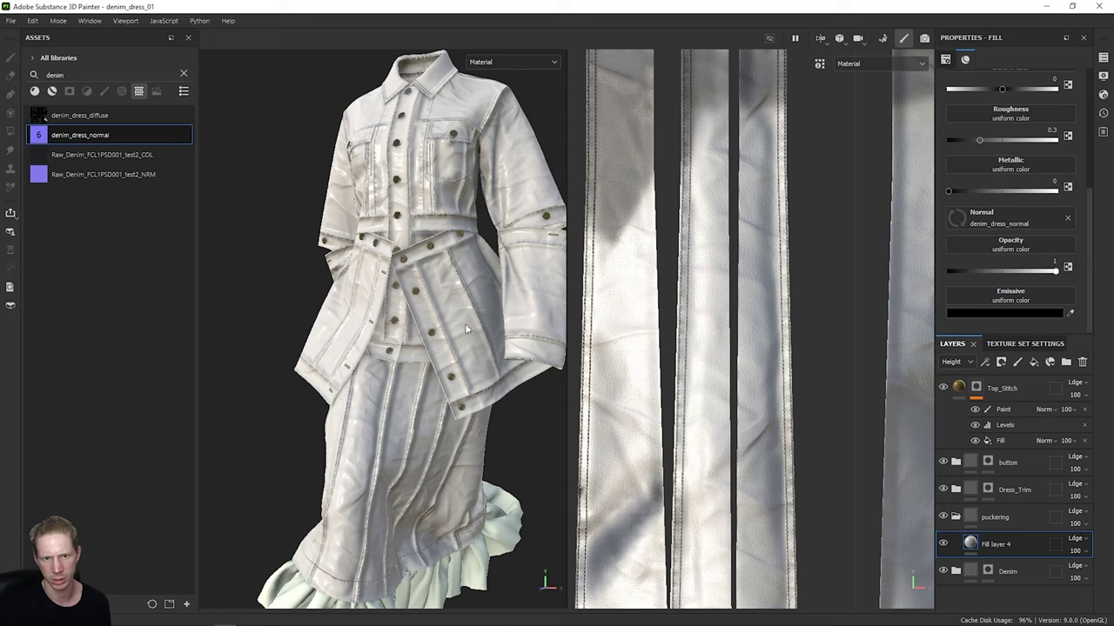
# Step: Examine the puckering along the seams at the waist and on the jacket front up close
pyautogui.scroll(5, 432, 299)
pyautogui.scroll(-3, 431, 299)
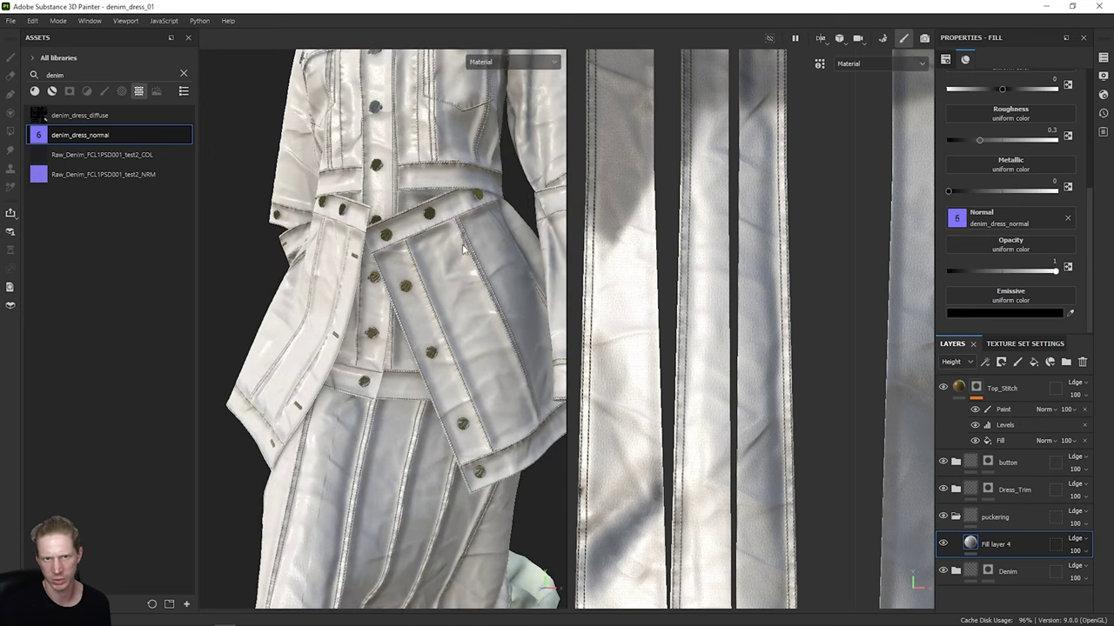
pyautogui.scroll(-1, 426, 230)
pyautogui.scroll(1, 427, 169)
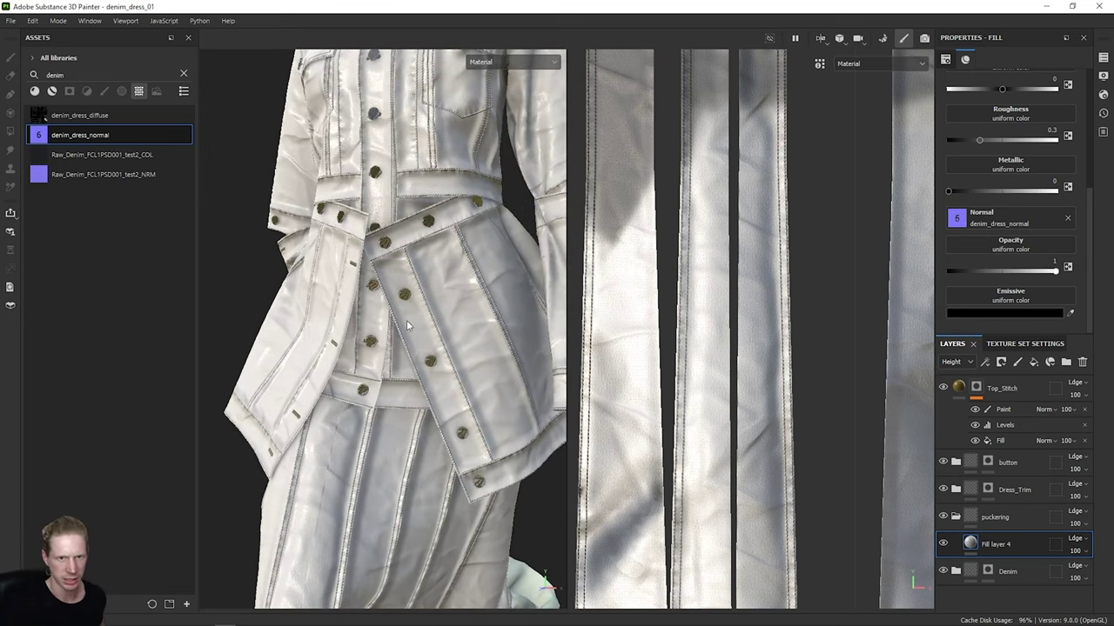
pyautogui.keyDown('alt'); pyautogui.moveTo(398, 143); pyautogui.dragTo(402, 271, button='middle'); pyautogui.keyUp('alt')
pyautogui.scroll(3, 405, 265)
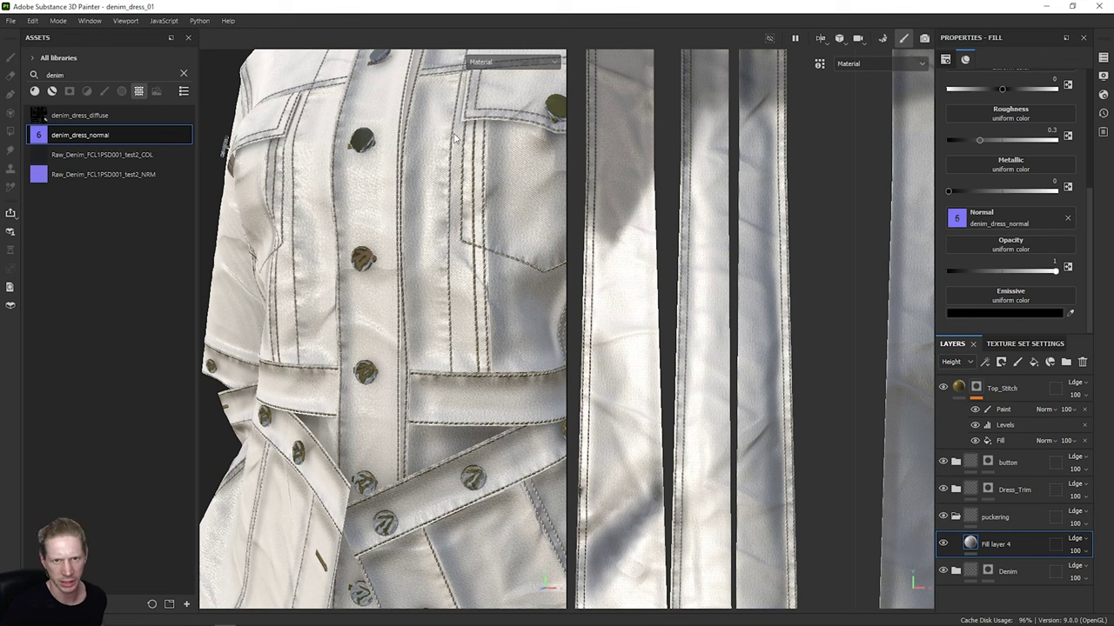
pyautogui.click(450, 294)
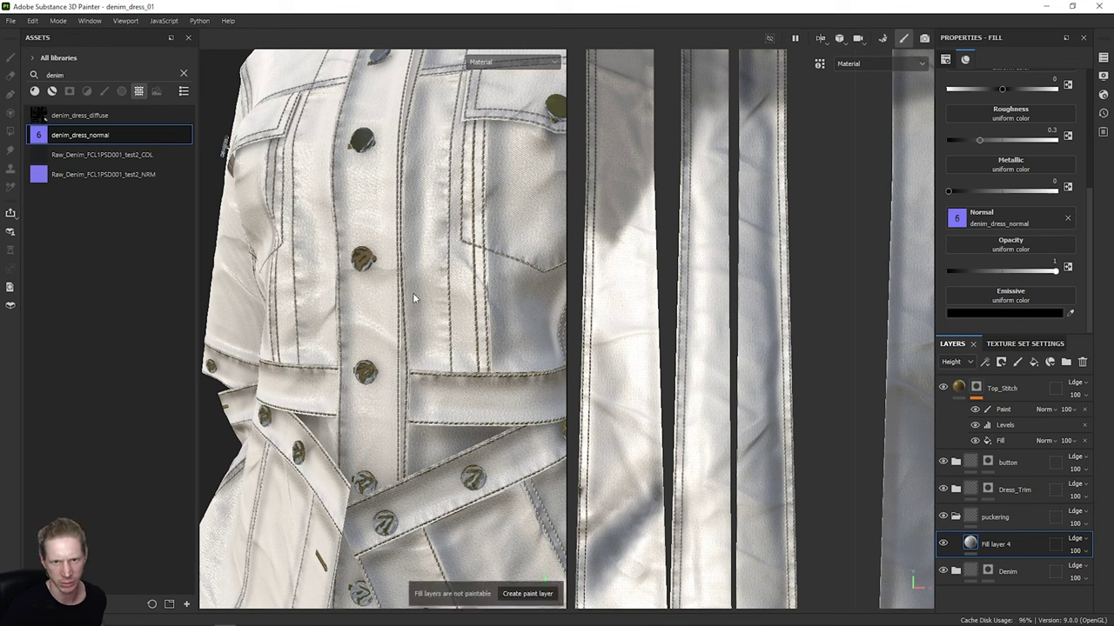
# Step: Disable the color, height, roughness, metallic, opacity and emissive channels of Fill layer 4, leaving only normal active
pyautogui.scroll(3, 984, 202)
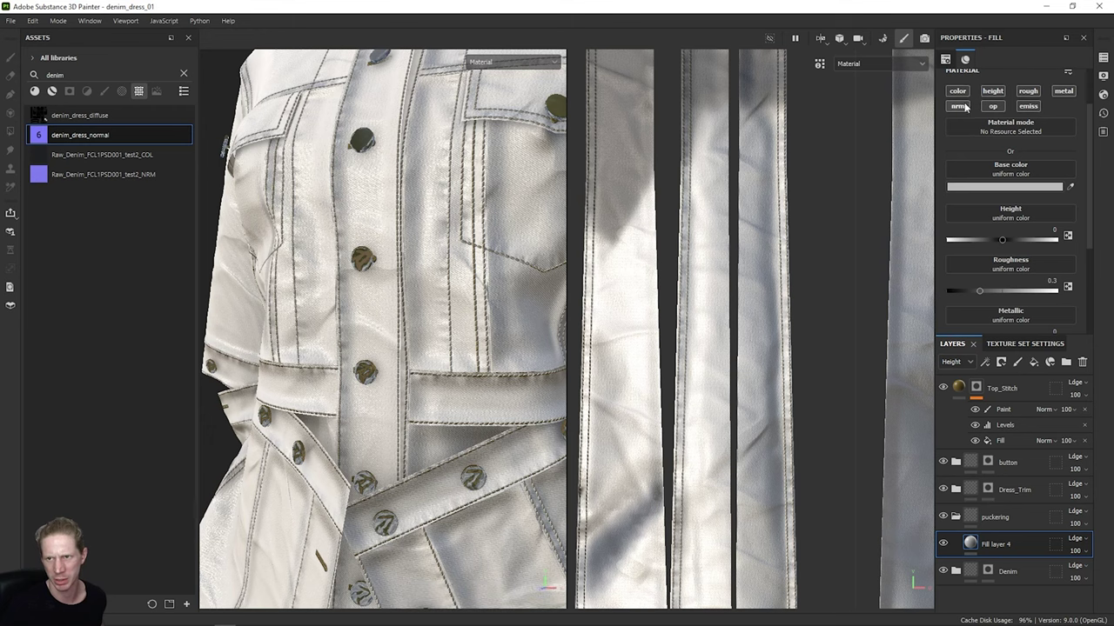
pyautogui.scroll(1, 973, 115)
pyautogui.click(958, 127)
pyautogui.click(992, 126)
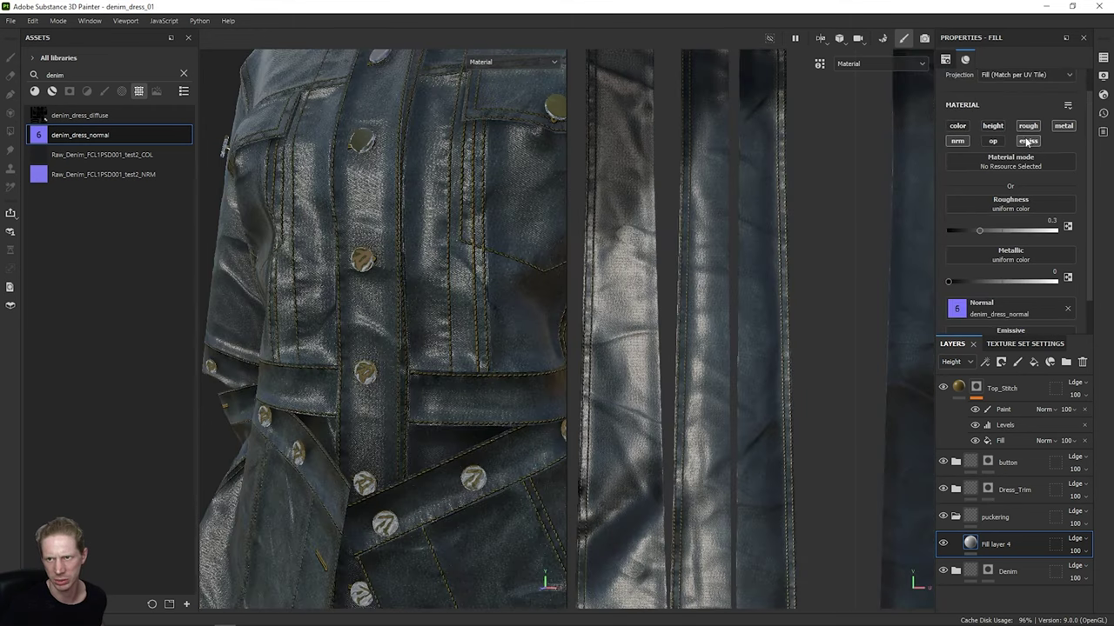
pyautogui.click(1028, 126)
pyautogui.click(1067, 127)
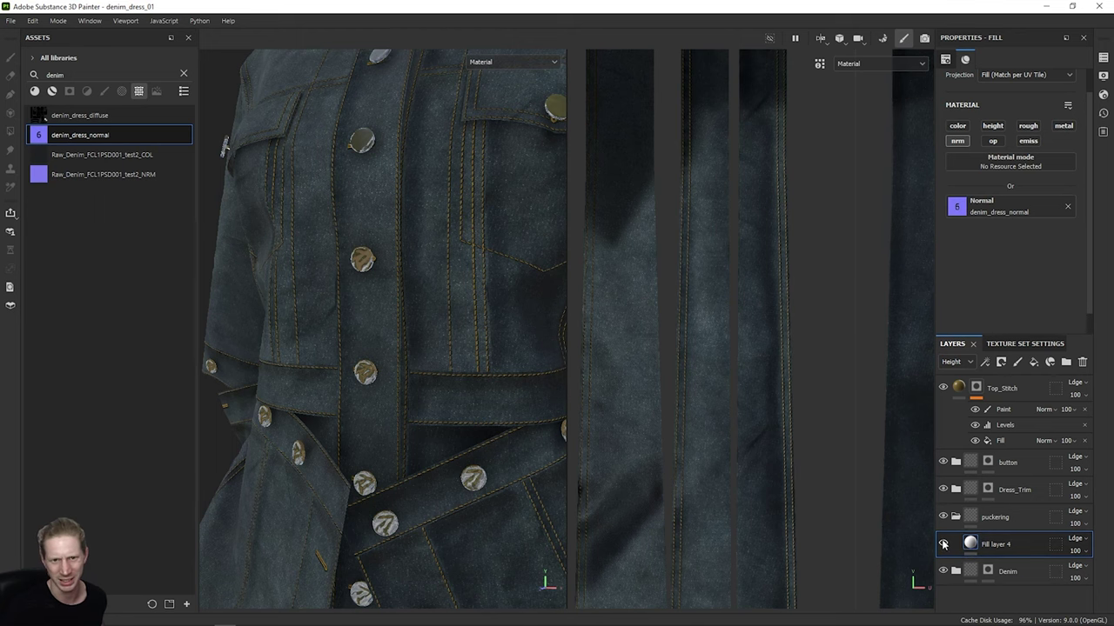
# Step: Rename Fill layer 4 in the puckering folder as puckering_base
pyautogui.scroll(-5, 377, 363)
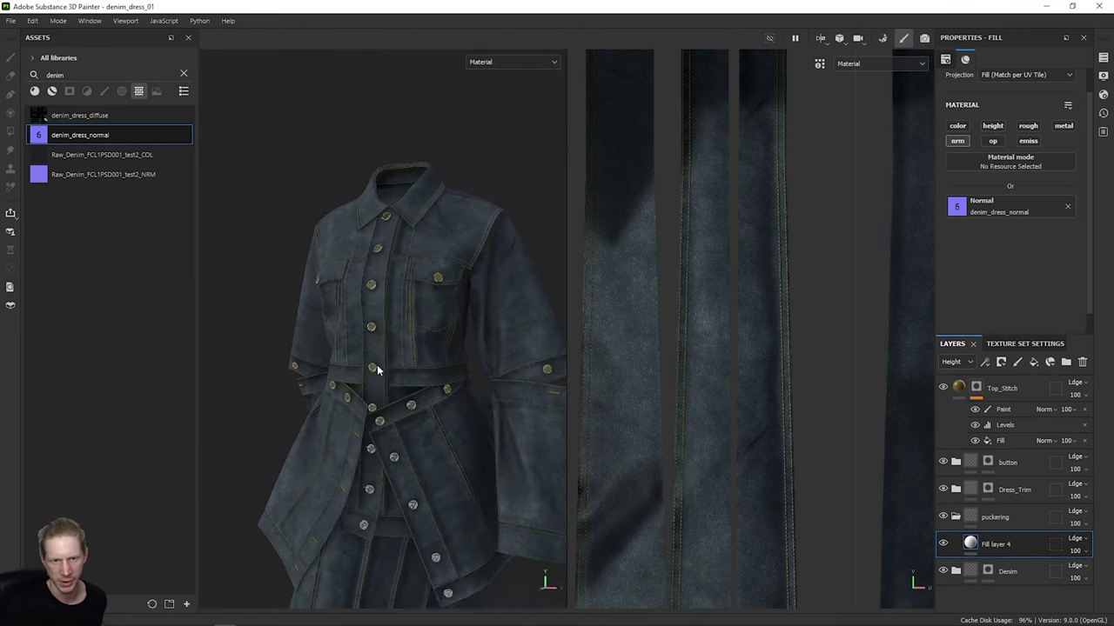
pyautogui.moveTo(427, 368)
pyautogui.keyDown('alt'); pyautogui.mouseDown()
pyautogui.moveTo(471, 279)
pyautogui.moveTo(414, 284)
pyautogui.mouseUp(); pyautogui.keyUp('alt')
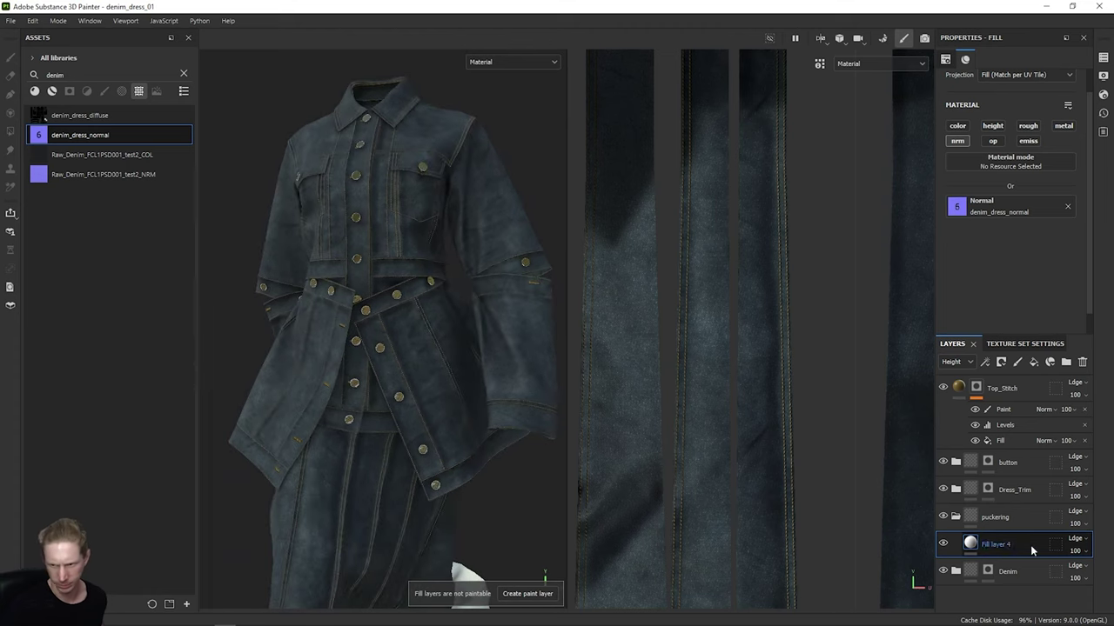
pyautogui.rightClick(1013, 546)
pyautogui.click(1013, 547)
pyautogui.doubleClick(1013, 545)
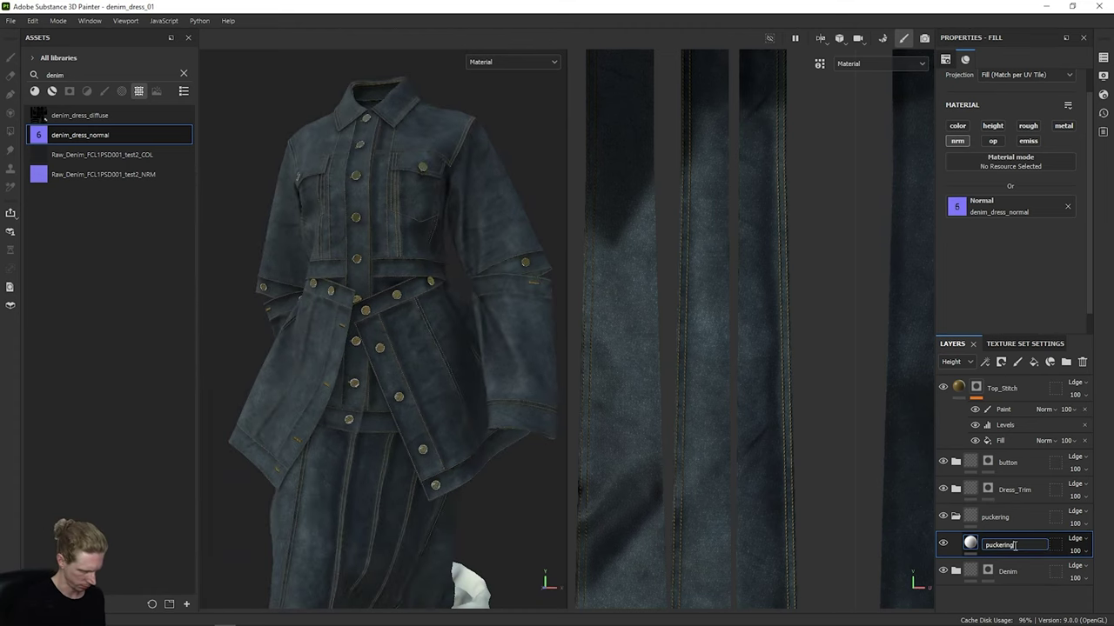
pyautogui.press('Return')
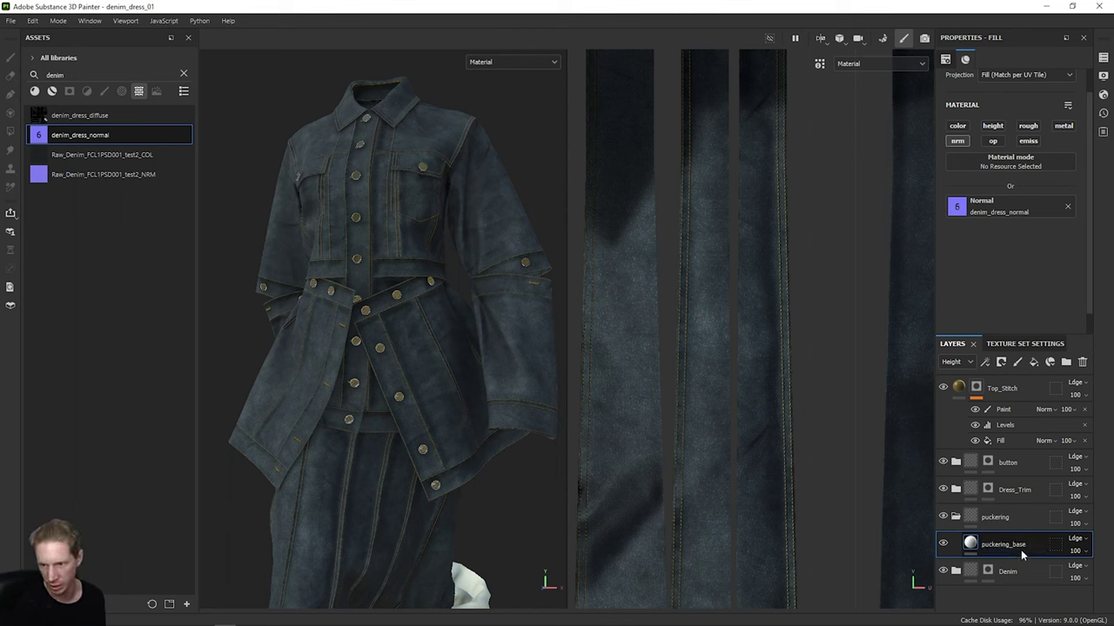
# Step: Duplicate the puckering_base layer twice within the puckering folder
pyautogui.rightClick(1016, 548)
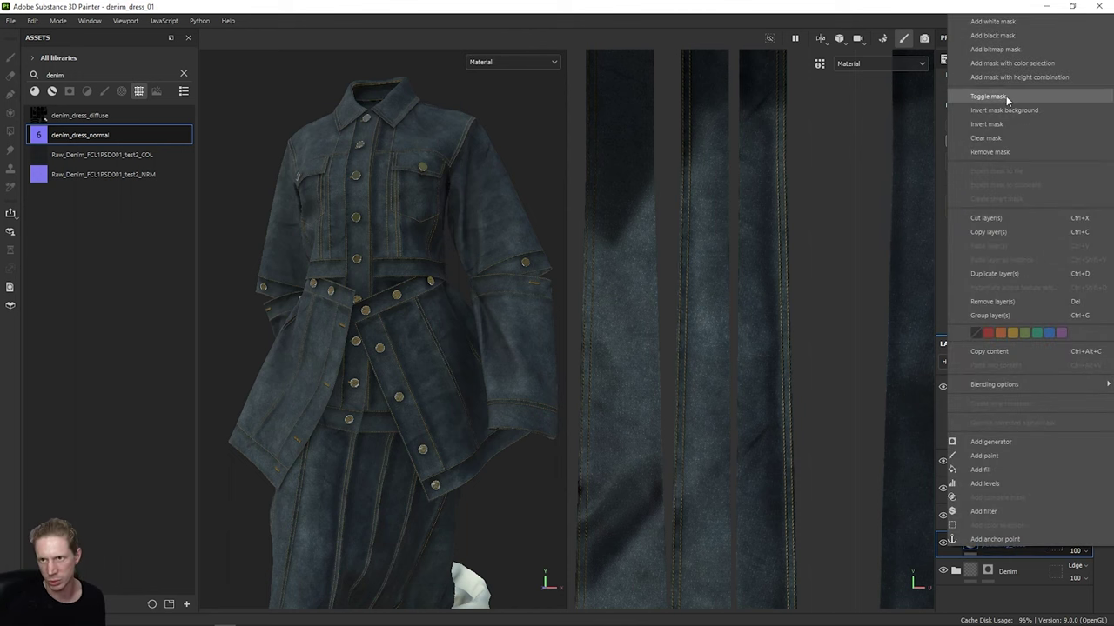
pyautogui.click(1022, 271)
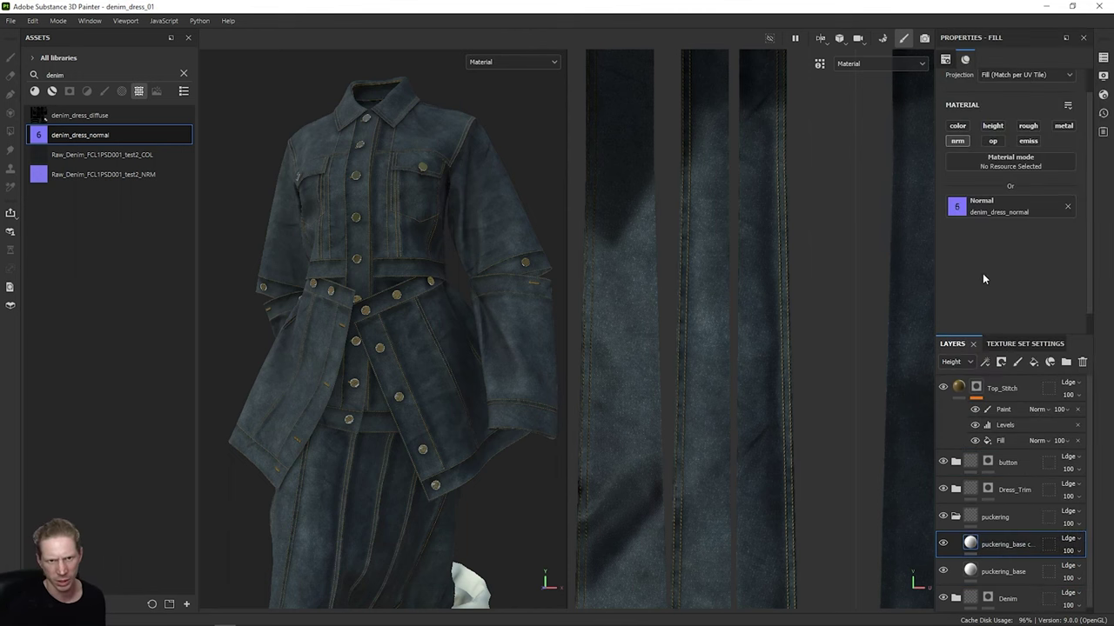
pyautogui.rightClick(1017, 548)
pyautogui.click(1037, 277)
# Step: Check the strengthened seam puckering on the jacket, sleeve and skirt from several angles and under rotated environment lighting
pyautogui.scroll(5, 511, 251)
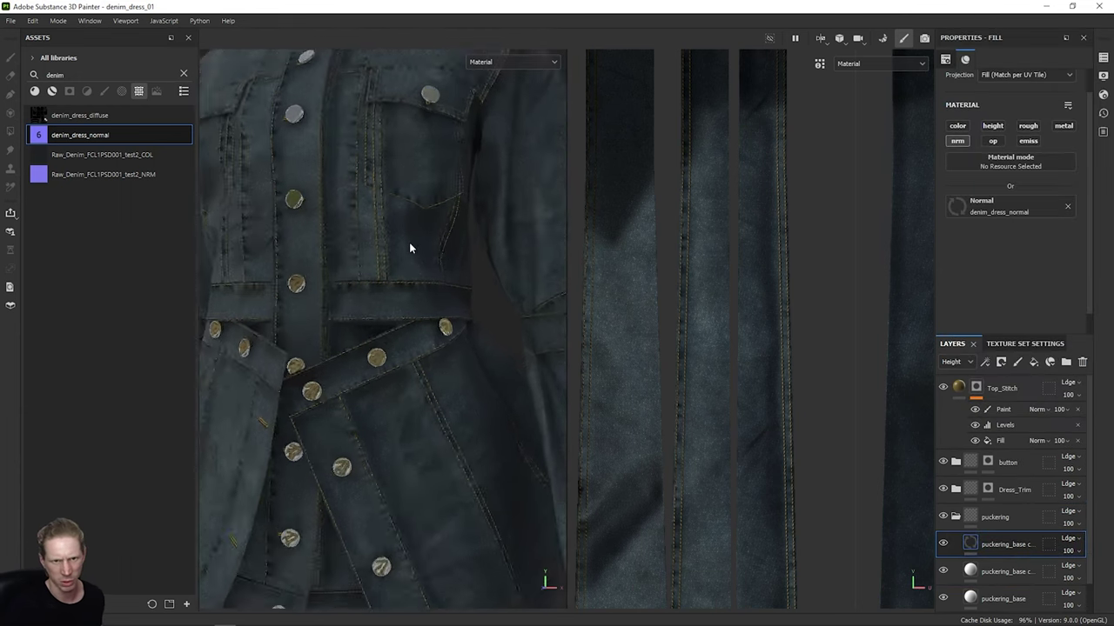
pyautogui.scroll(-3, 361, 255)
pyautogui.keyDown('alt'); pyautogui.moveTo(357, 256); pyautogui.dragTo(464, 286); pyautogui.keyUp('alt')
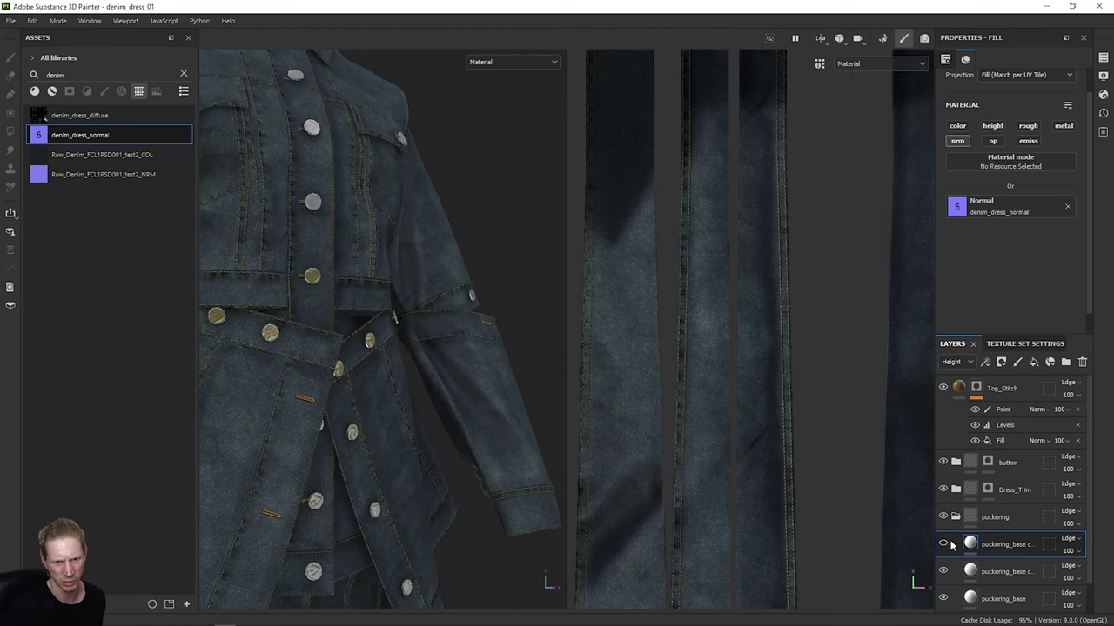
pyautogui.keyDown('alt'); pyautogui.moveTo(460, 358); pyautogui.dragTo(376, 359); pyautogui.keyUp('alt')
pyautogui.scroll(-3, 379, 364)
pyautogui.keyDown('alt'); pyautogui.moveTo(378, 364); pyautogui.dragTo(444, 273, button='middle'); pyautogui.keyUp('alt')
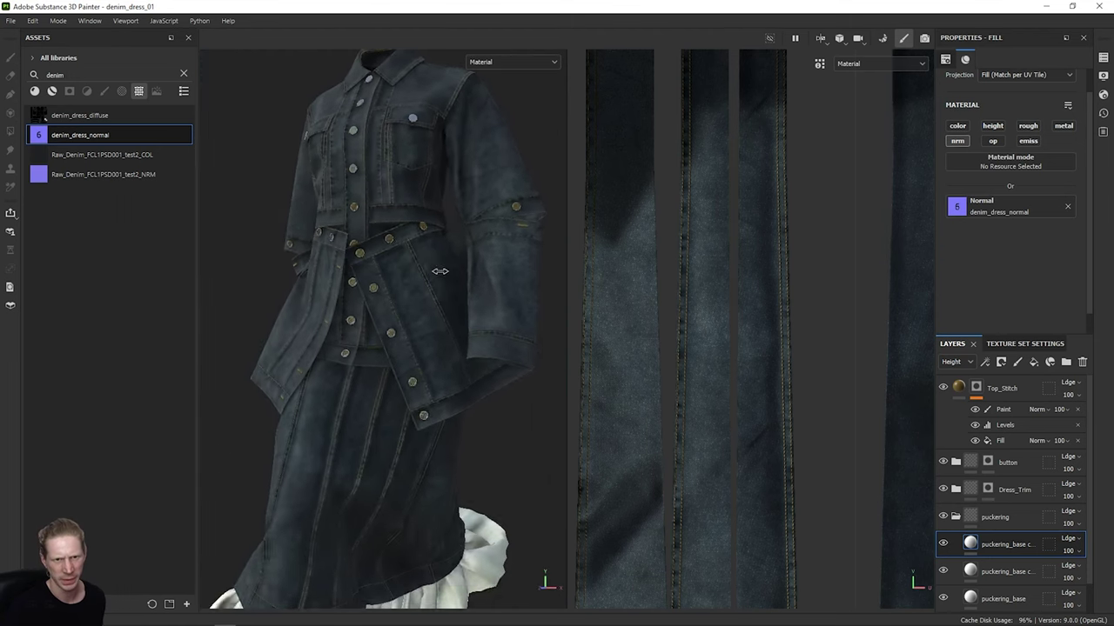
pyautogui.keyDown('shift'); pyautogui.moveTo(445, 273); pyautogui.dragTo(394, 277, button='right'); pyautogui.keyUp('shift')
# Step: Display the dress in Normal+Height+Mesh mode and examine the puckering along the seams
pyautogui.click(526, 62)
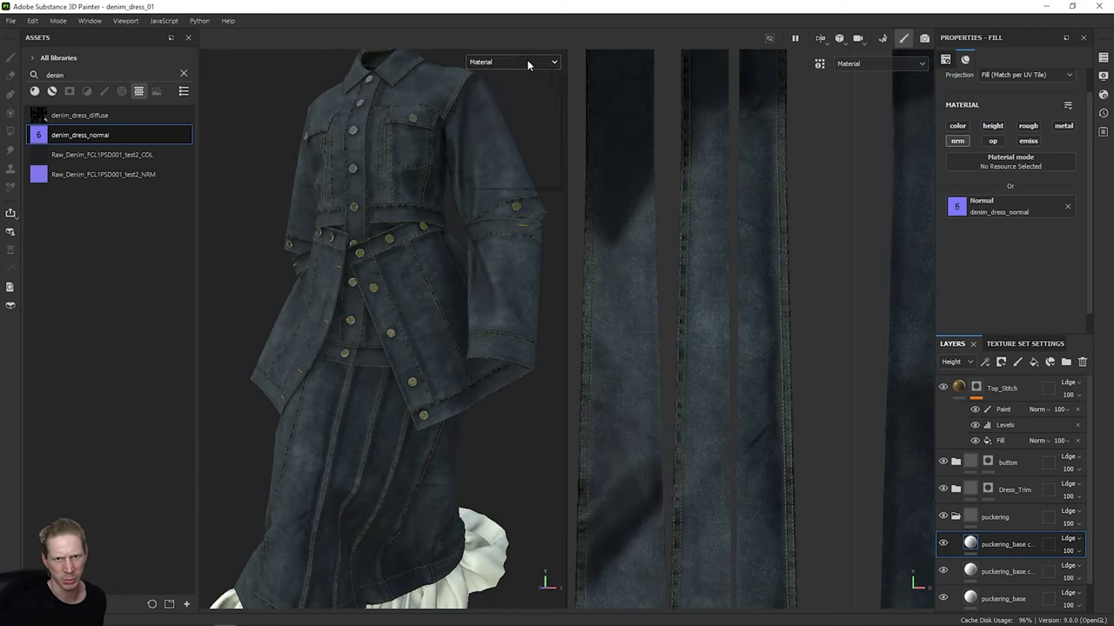
pyautogui.scroll(-3, 513, 113)
pyautogui.click(515, 137)
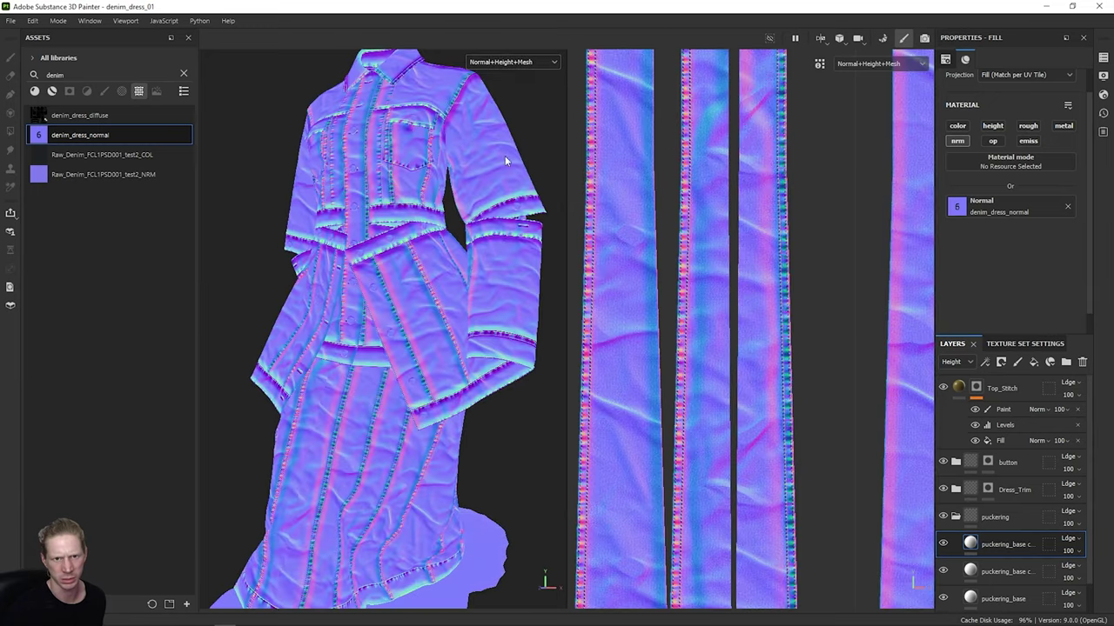
pyautogui.scroll(8, 468, 309)
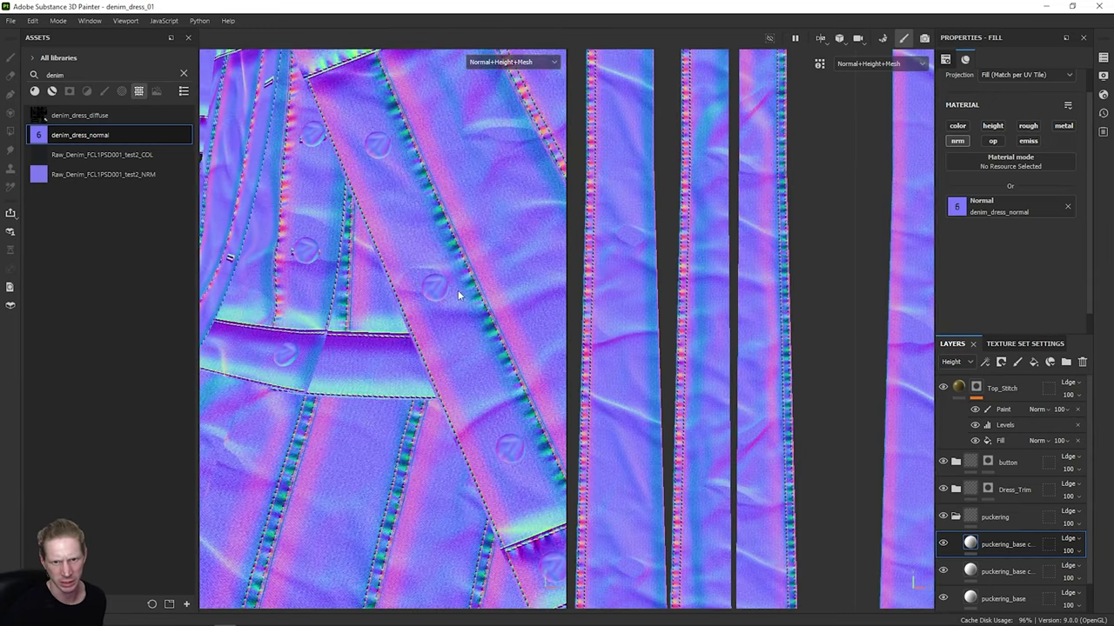
pyautogui.scroll(-6, 466, 281)
pyautogui.scroll(2, 500, 326)
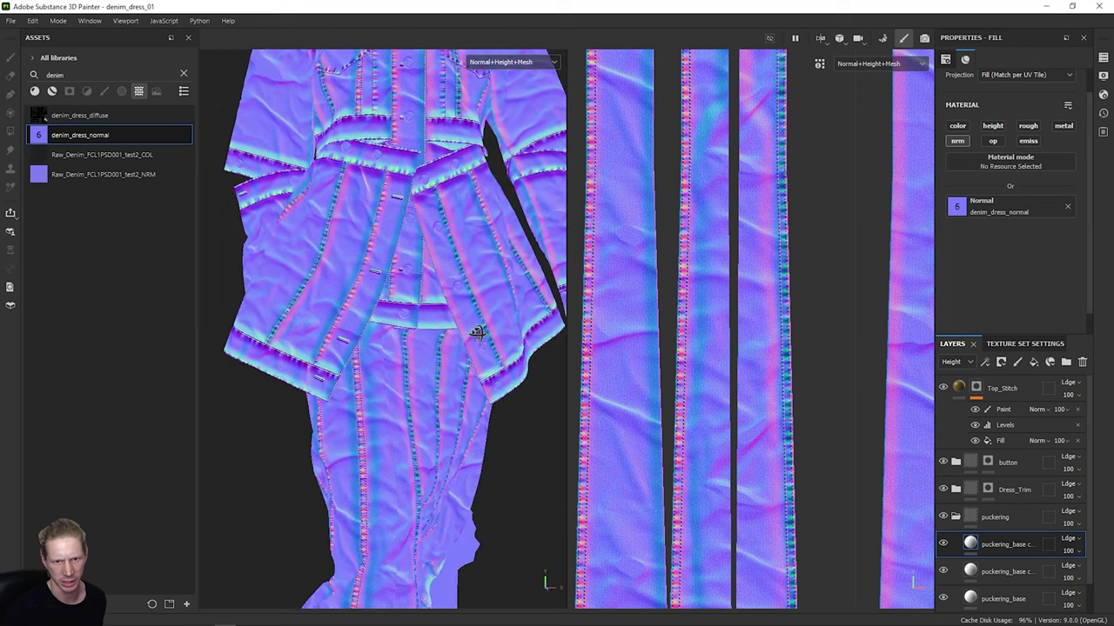
pyautogui.scroll(-1, 1018, 522)
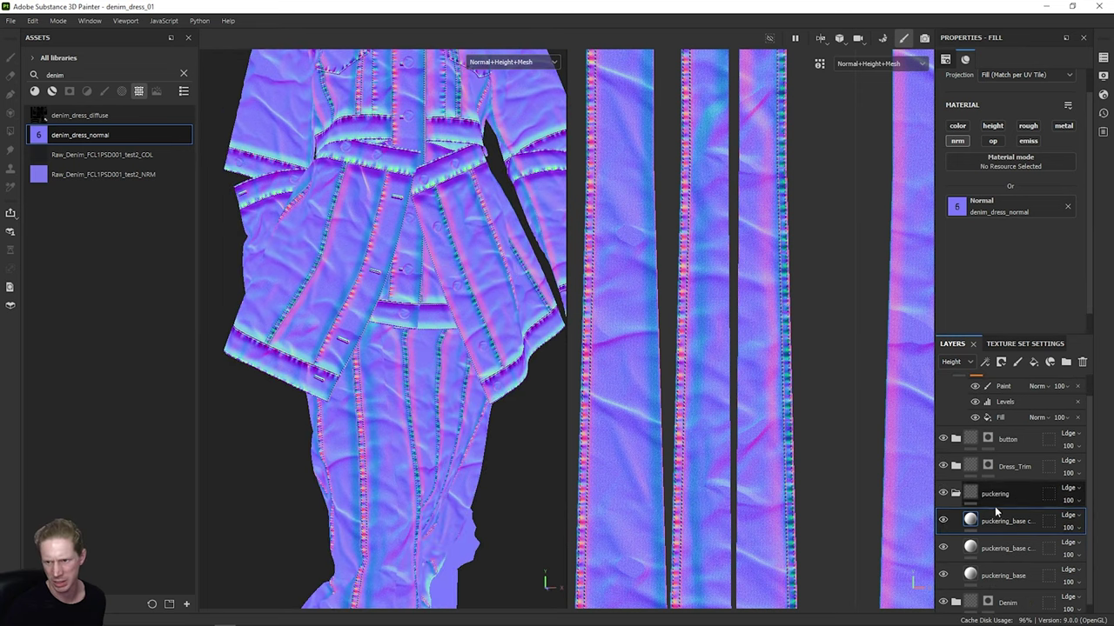
# Step: Hide the topmost puckering_base copy and set the middle copy's opacity to 75 for the Normal channel
pyautogui.click(943, 548)
pyautogui.click(1034, 537)
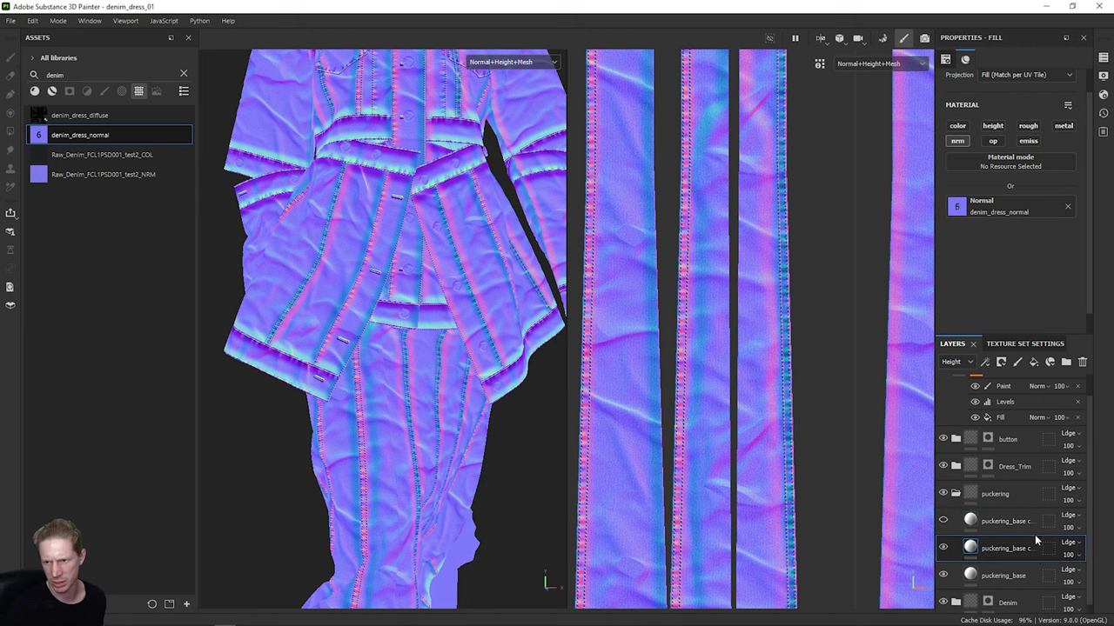
pyautogui.click(957, 362)
pyautogui.click(960, 424)
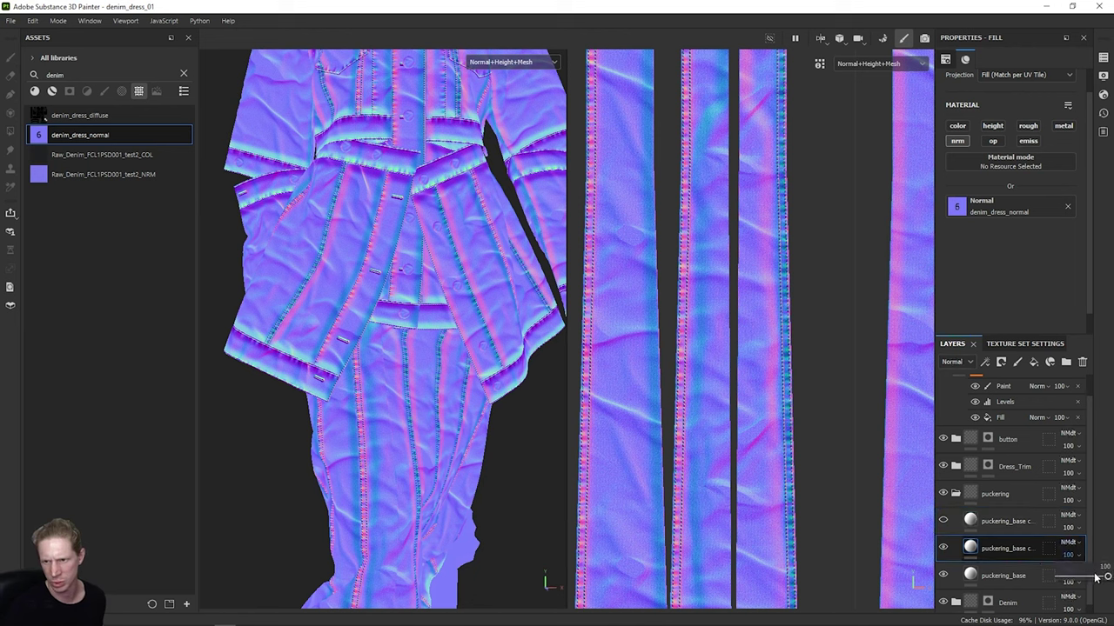
pyautogui.moveTo(1100, 577); pyautogui.dragTo(1103, 576)
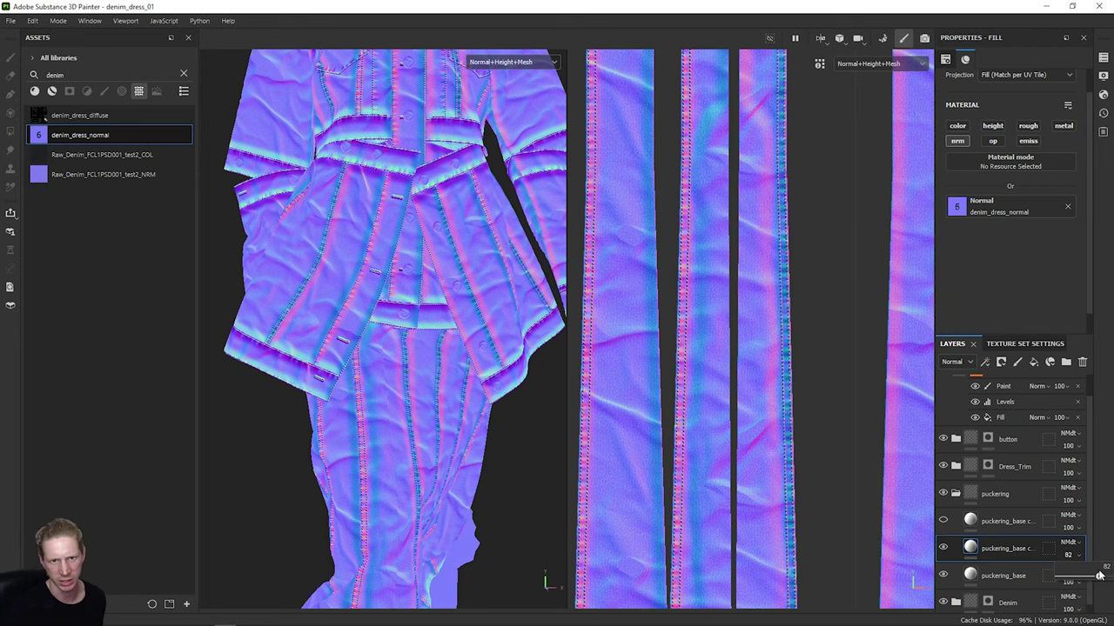
# Step: Return the display to Material mode and examine the puckering on the whole dress and around the waist
pyautogui.scroll(-3, 386, 319)
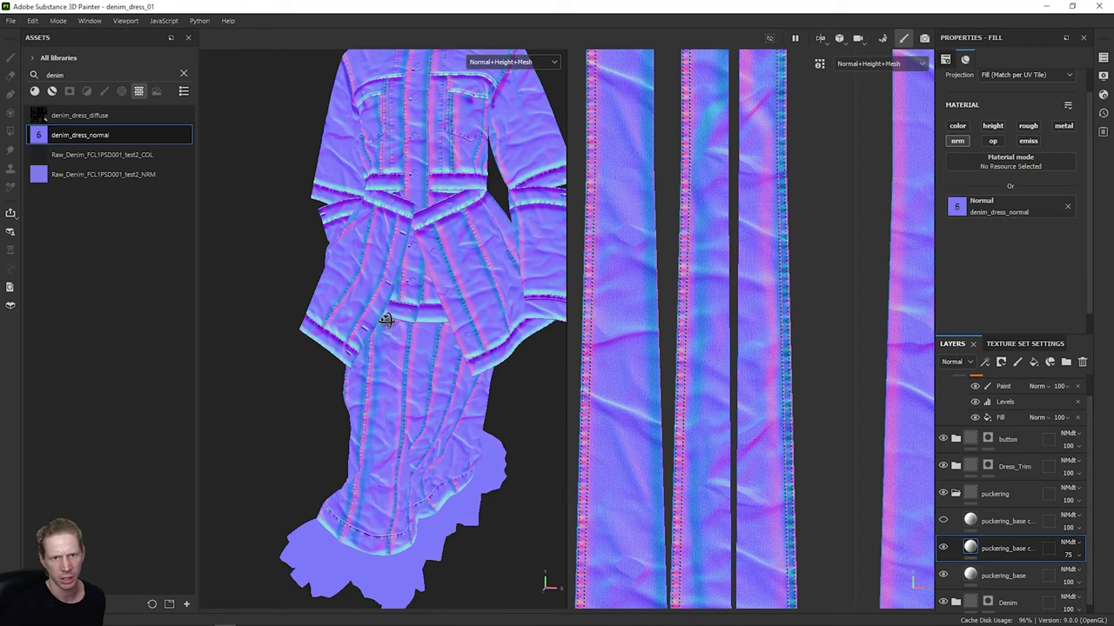
pyautogui.keyDown('alt'); pyautogui.moveTo(417, 125); pyautogui.dragTo(555, 43); pyautogui.keyUp('alt')
pyautogui.click(536, 62)
pyautogui.scroll(3, 517, 87)
pyautogui.click(517, 87)
pyautogui.scroll(6, 450, 228)
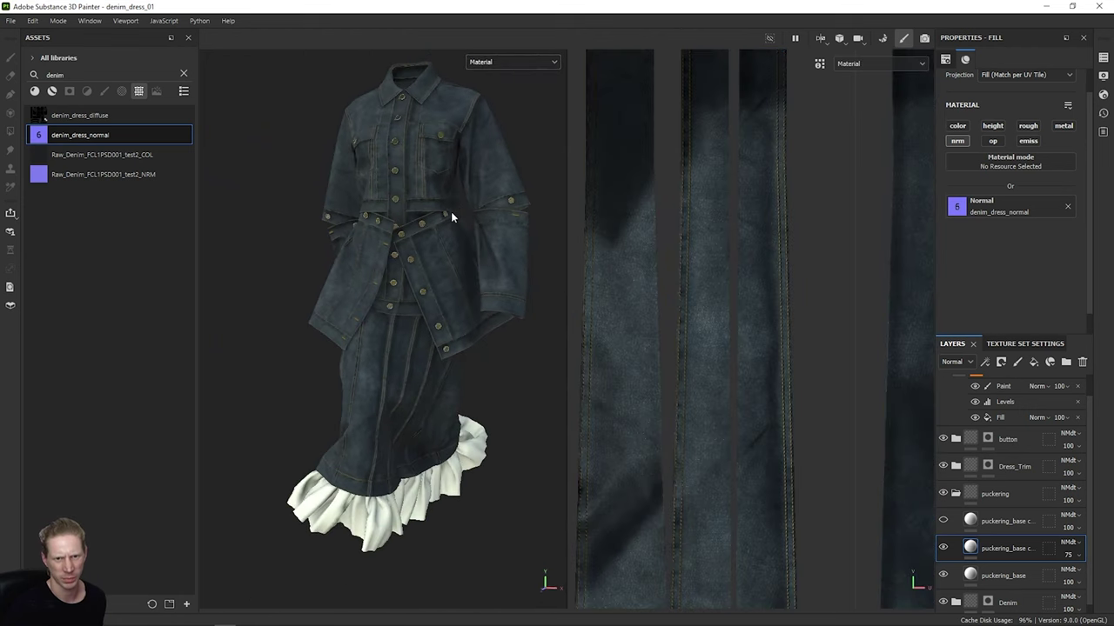
pyautogui.scroll(-8, 450, 225)
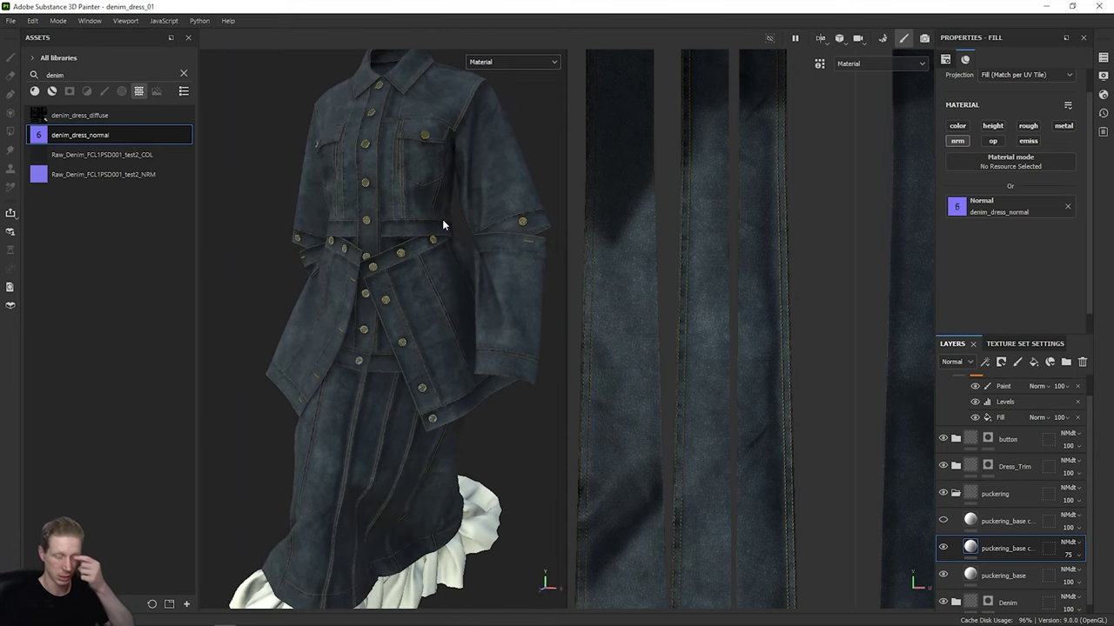
pyautogui.scroll(-1, 1018, 494)
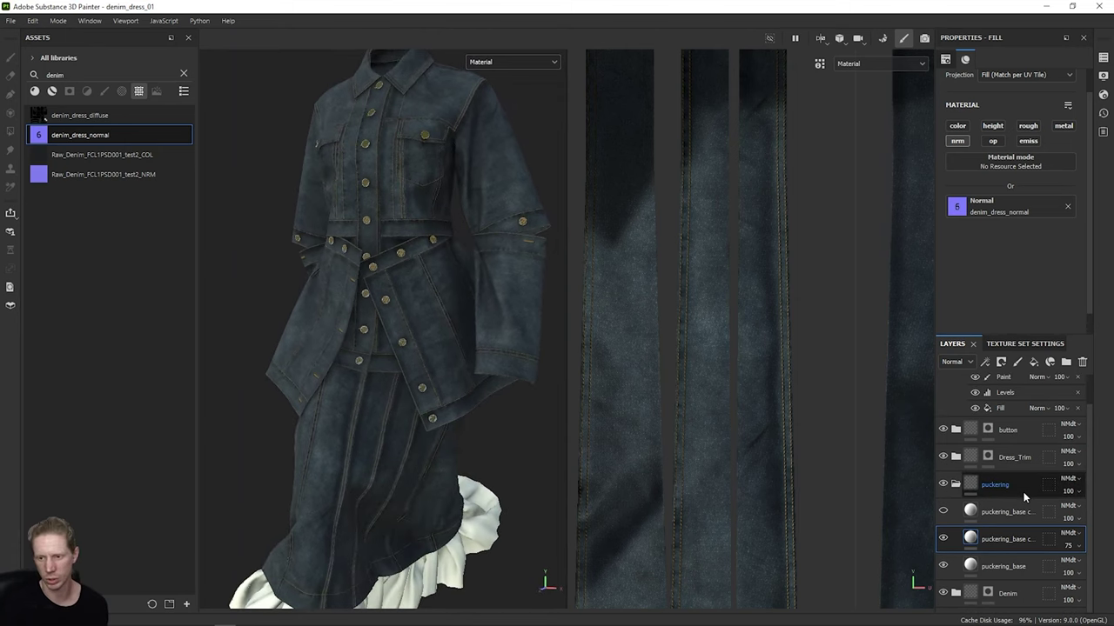
pyautogui.scroll(6, 334, 245)
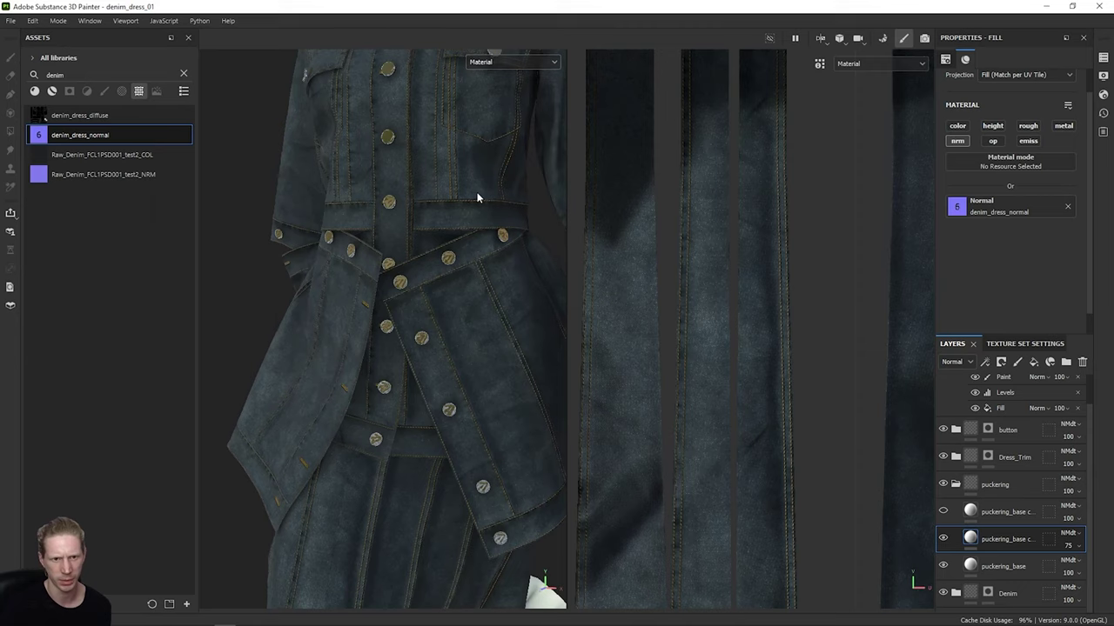
# Step: Examine the front and back runway reference photos of the denim dress, focusing on the seams, waistband and hems
pyautogui.scroll(-3, 477, 199)
pyautogui.moveTo(0, 293); pyautogui.dragTo(662, 280, button='right')
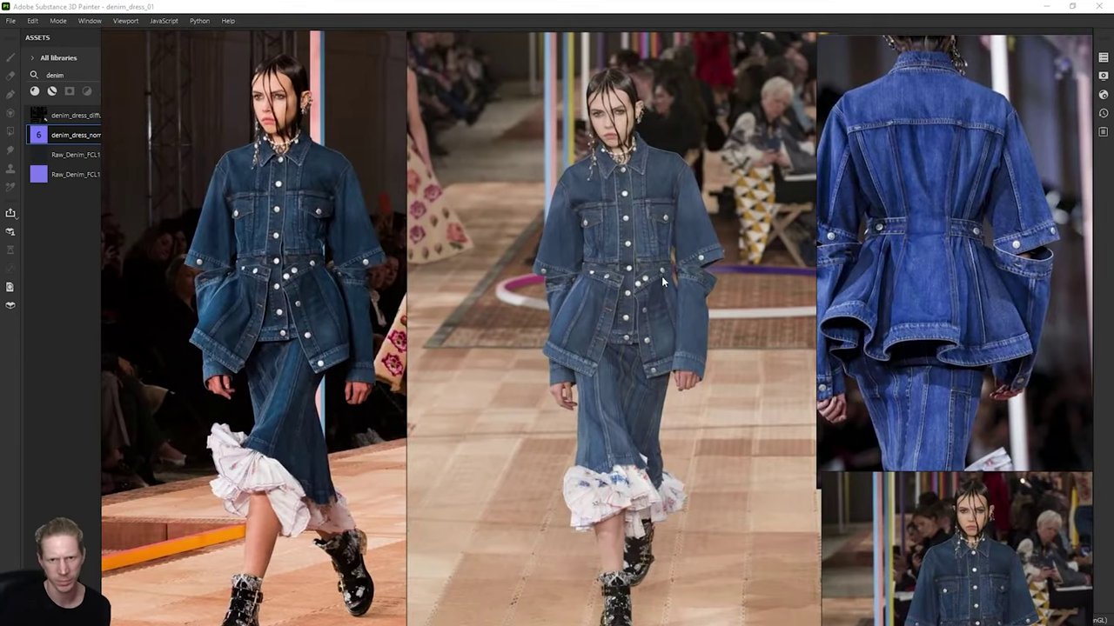
pyautogui.scroll(4, 661, 279)
pyautogui.scroll(-2, 659, 302)
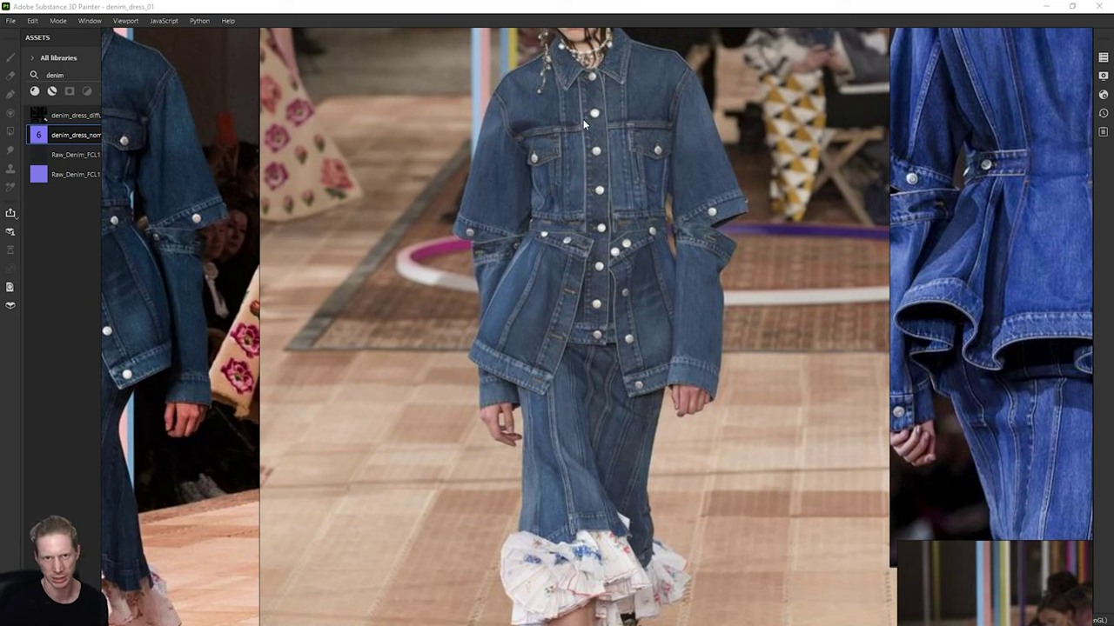
pyautogui.scroll(5, 884, 252)
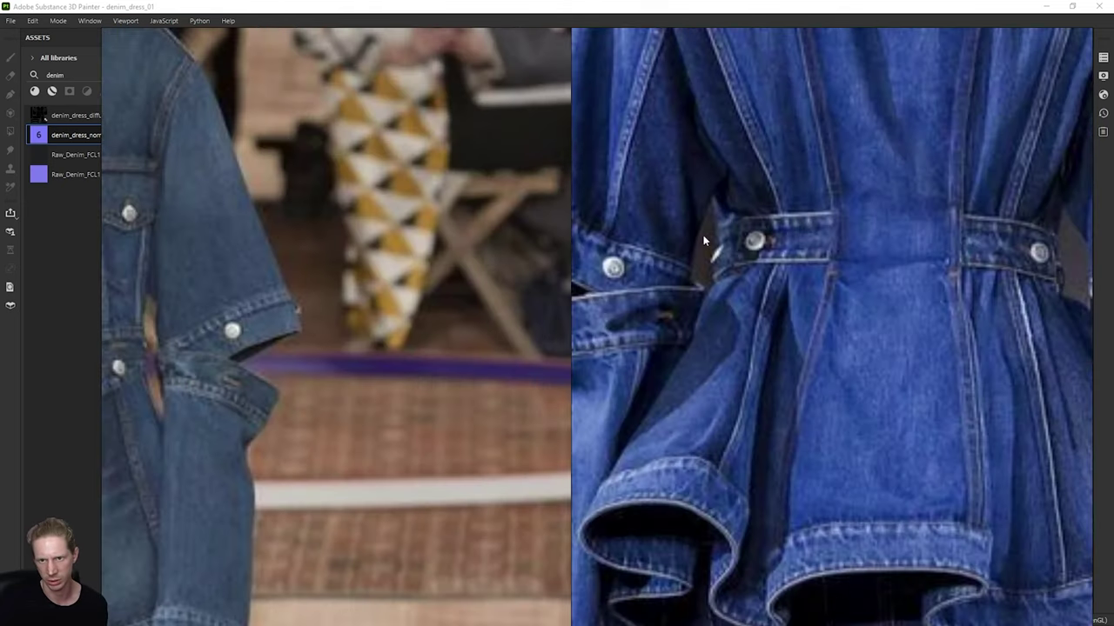
pyautogui.scroll(-5, 860, 289)
pyautogui.moveTo(859, 289); pyautogui.dragTo(831, 245, button='middle')
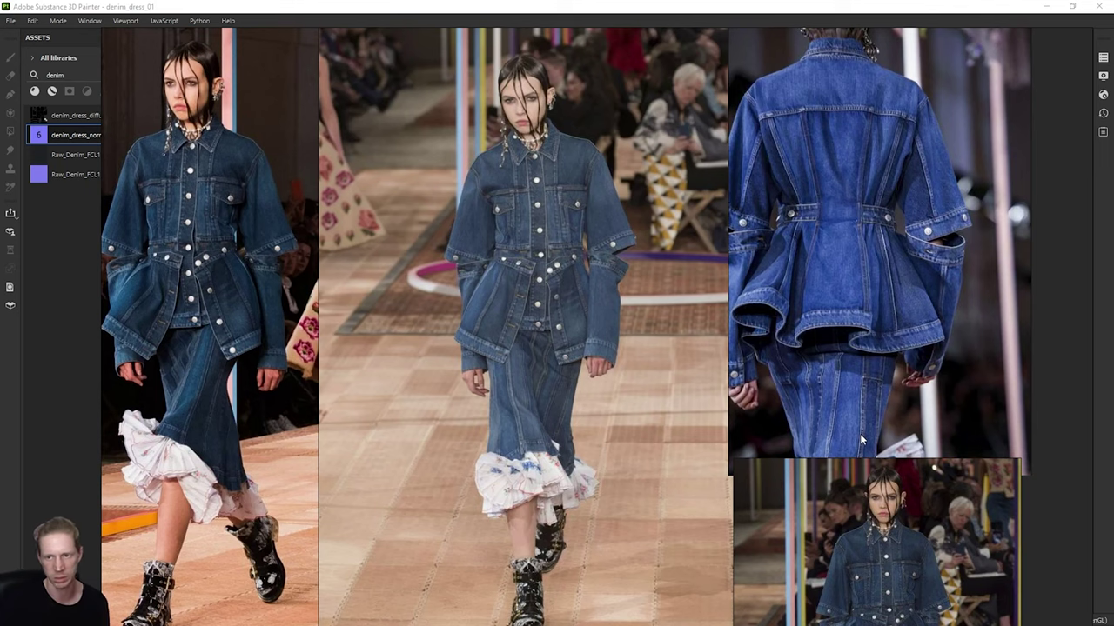
pyautogui.scroll(2, 924, 228)
pyautogui.scroll(-2, 924, 228)
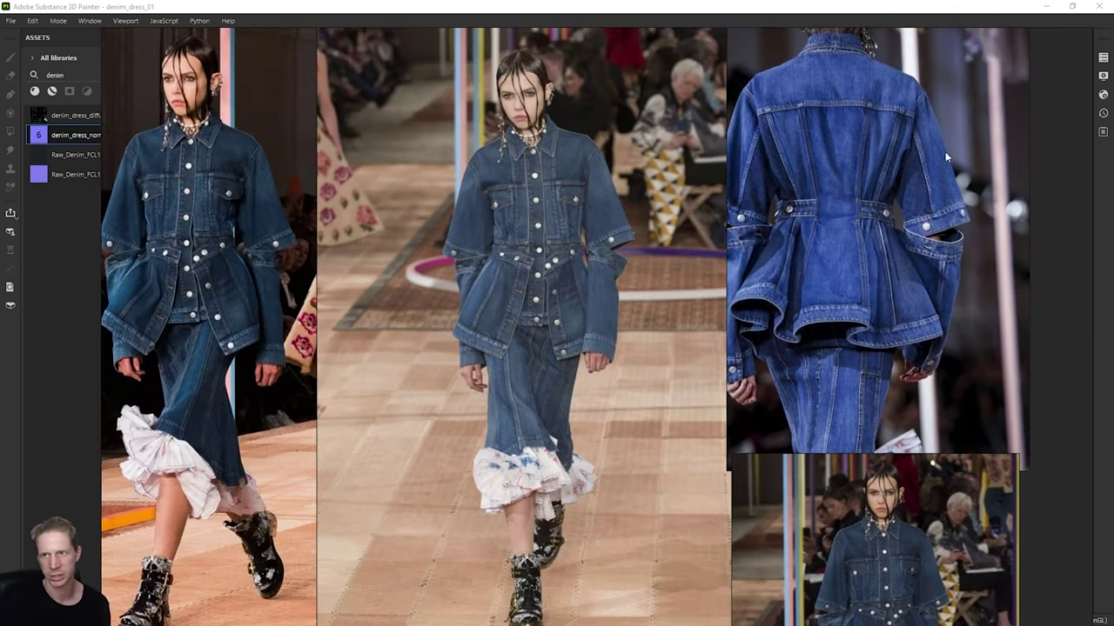
pyautogui.moveTo(870, 181); pyautogui.dragTo(0, 209, button='right')
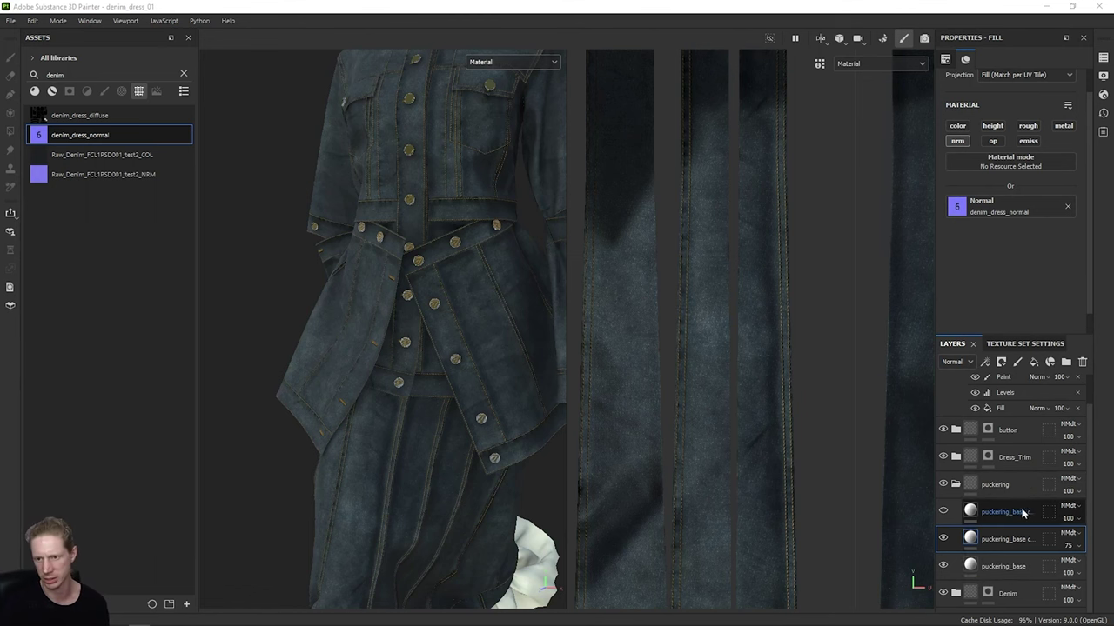
# Step: Collapse the puckering folder and expand the Denim folder in the layer stack
pyautogui.click(955, 485)
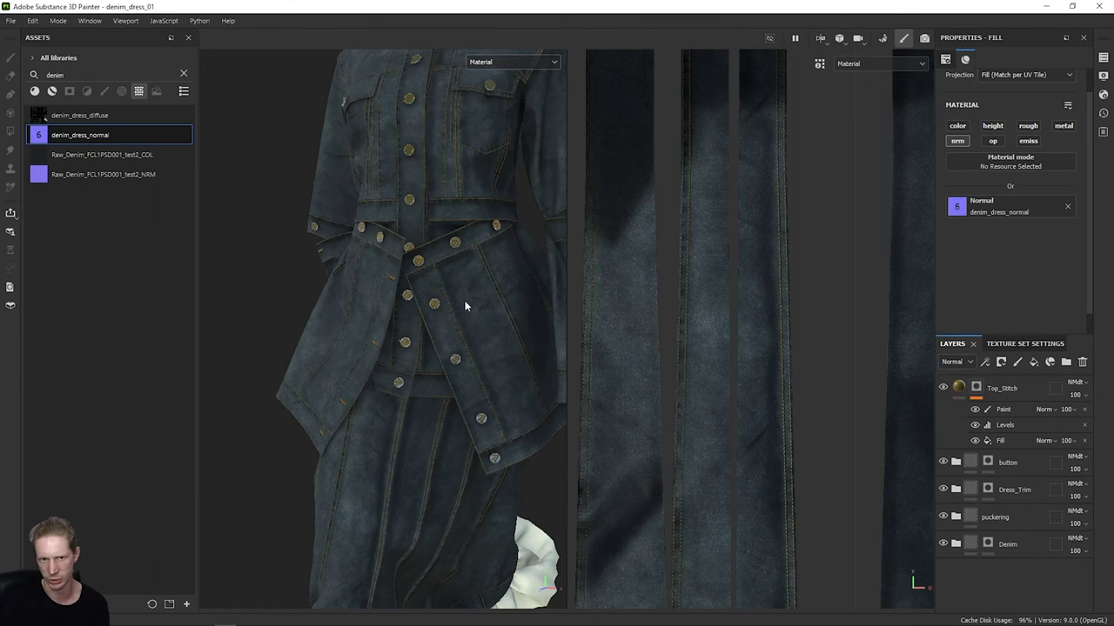
pyautogui.scroll(-4, 438, 228)
pyautogui.scroll(4, 451, 206)
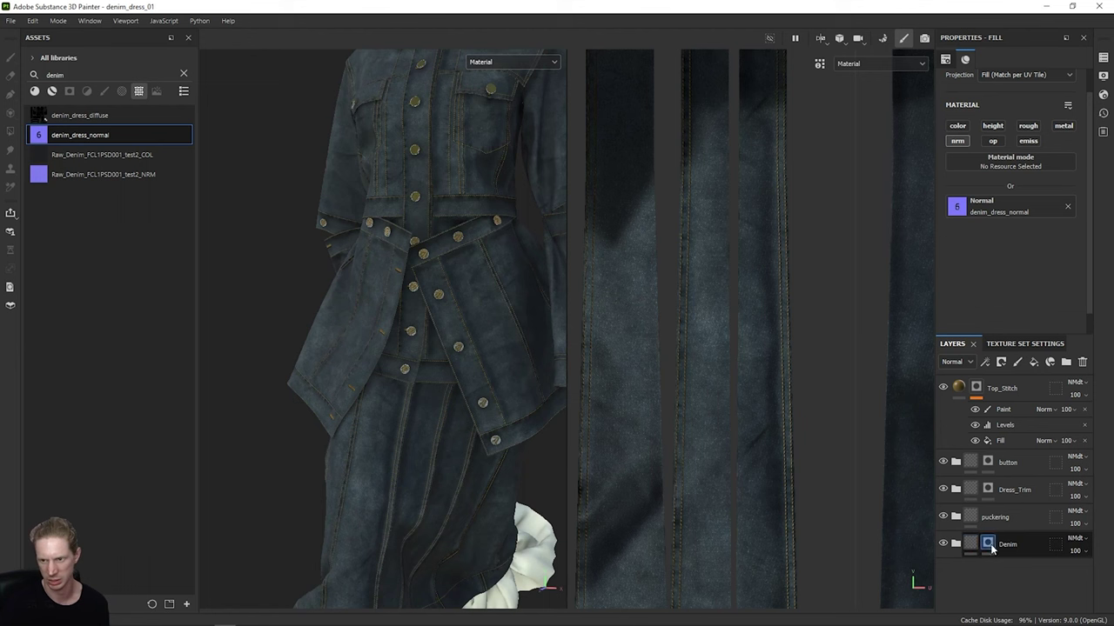
pyautogui.click(957, 544)
pyautogui.scroll(-3, 1031, 493)
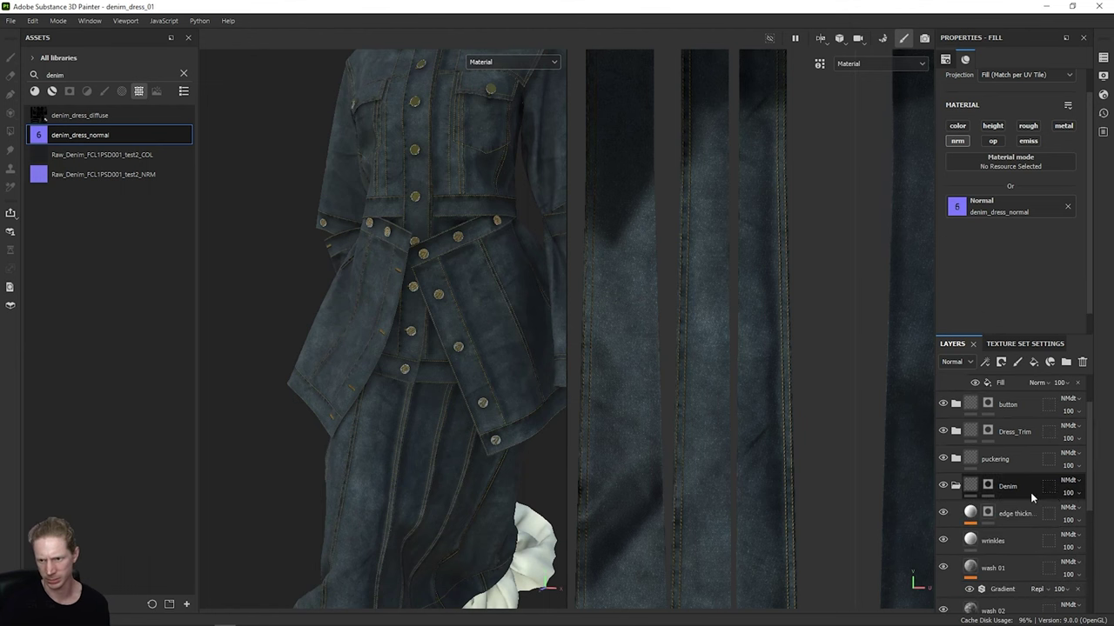
# Step: Look through the Denim folder's layers and duplicate the edge thickness layer
pyautogui.scroll(-2, 1028, 495)
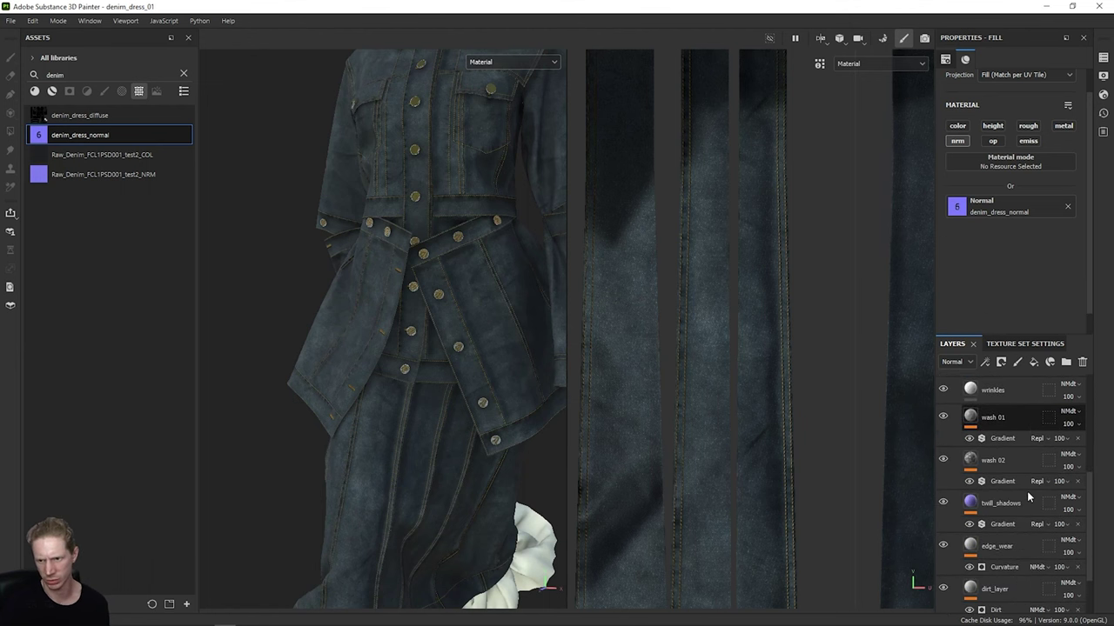
pyautogui.scroll(-2, 1023, 505)
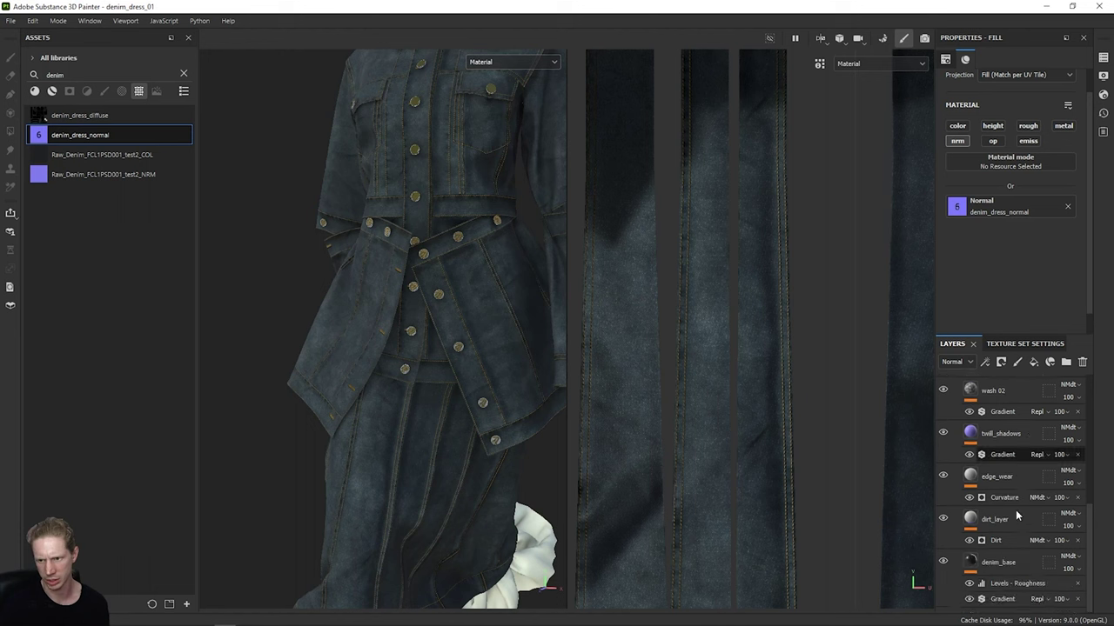
pyautogui.scroll(1, 1015, 515)
pyautogui.scroll(5, 1015, 510)
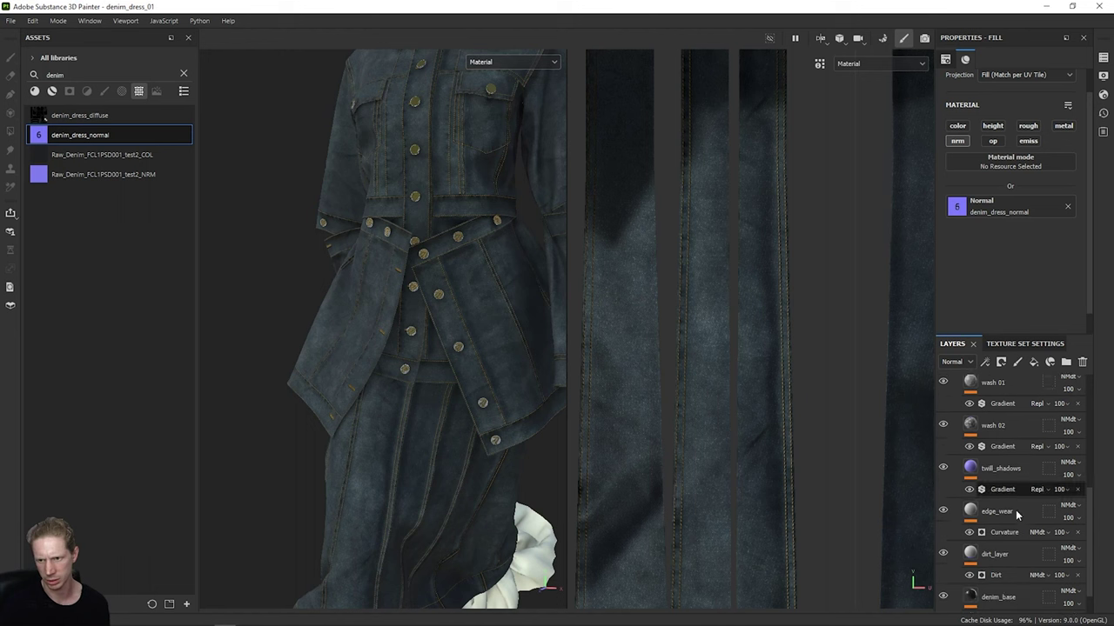
pyautogui.click(1021, 467)
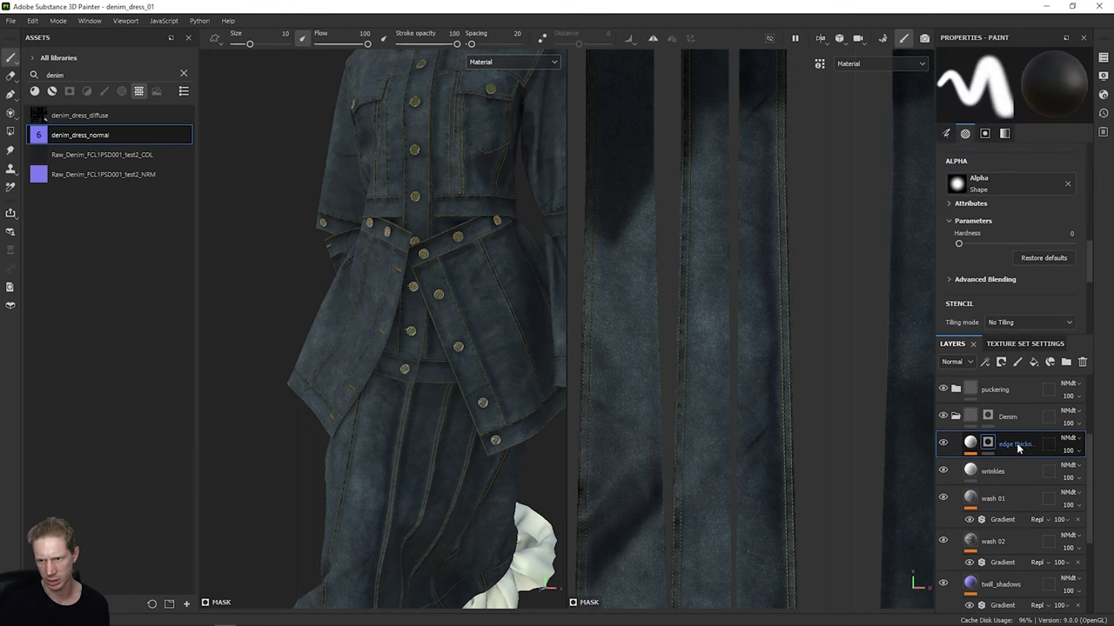
pyautogui.rightClick(1013, 445)
pyautogui.click(1049, 258)
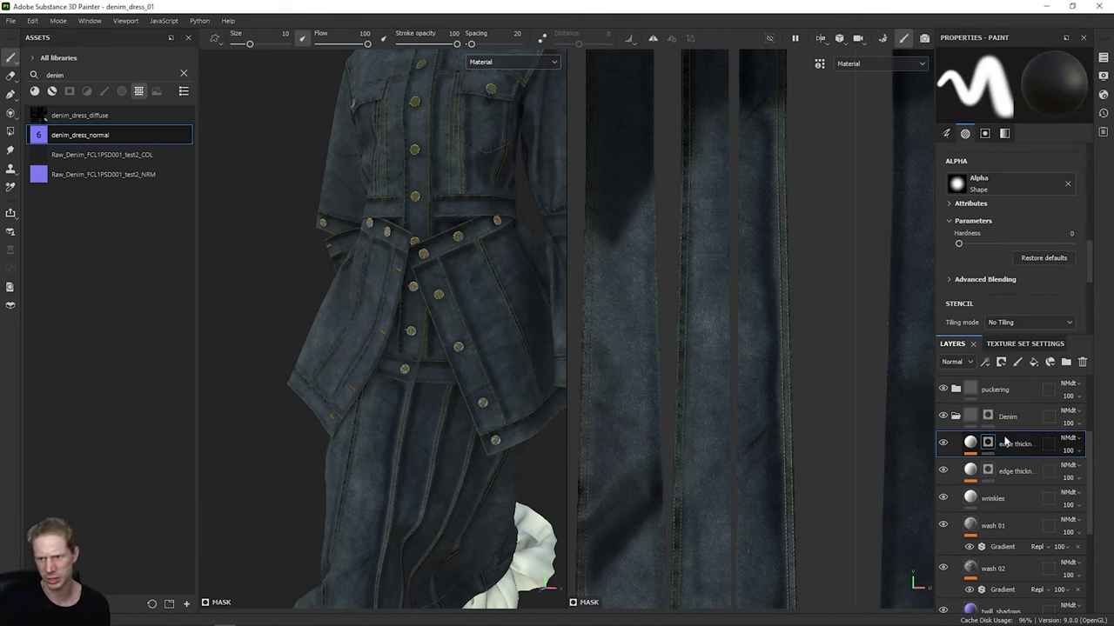
# Step: Switch the edge thickness copy's fill from height to color and enable color on its UV Border Distance generator
pyautogui.click(970, 443)
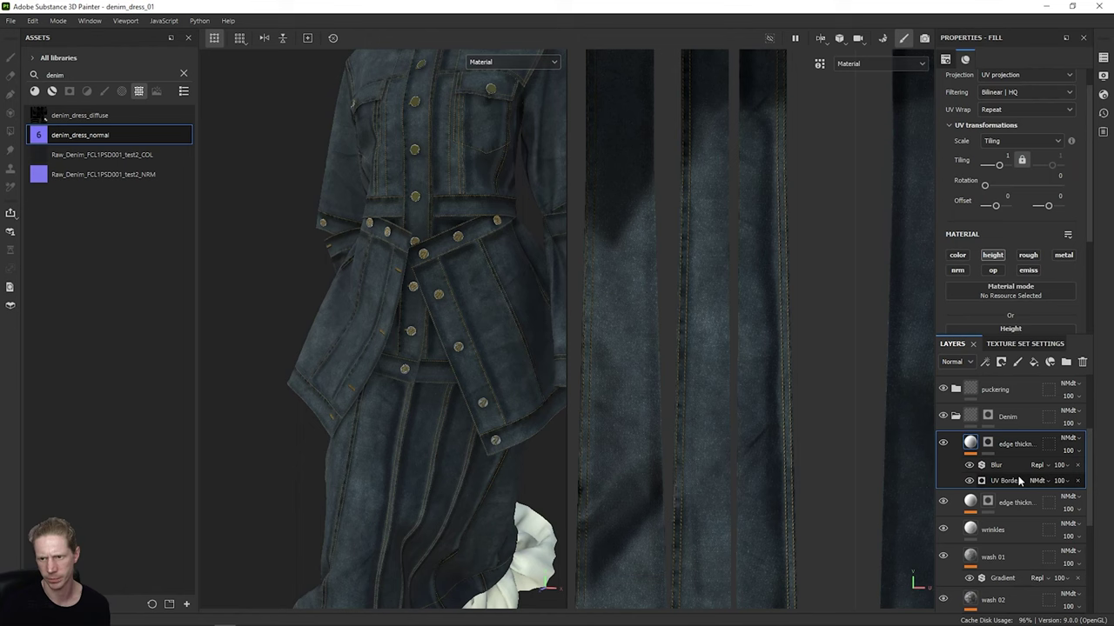
pyautogui.click(1009, 481)
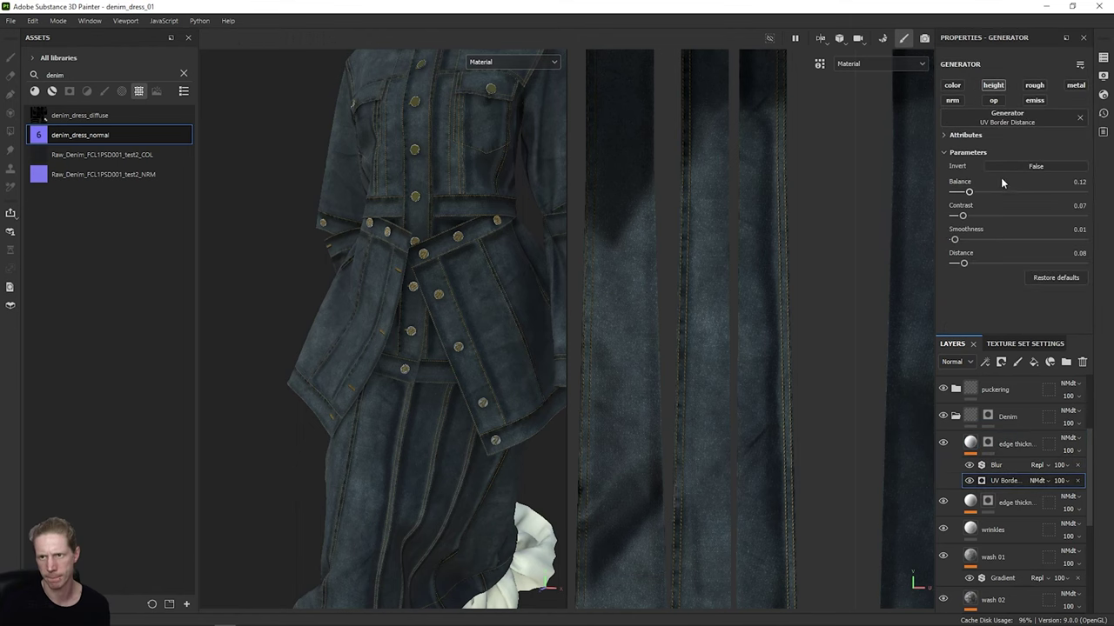
pyautogui.click(995, 85)
pyautogui.click(956, 86)
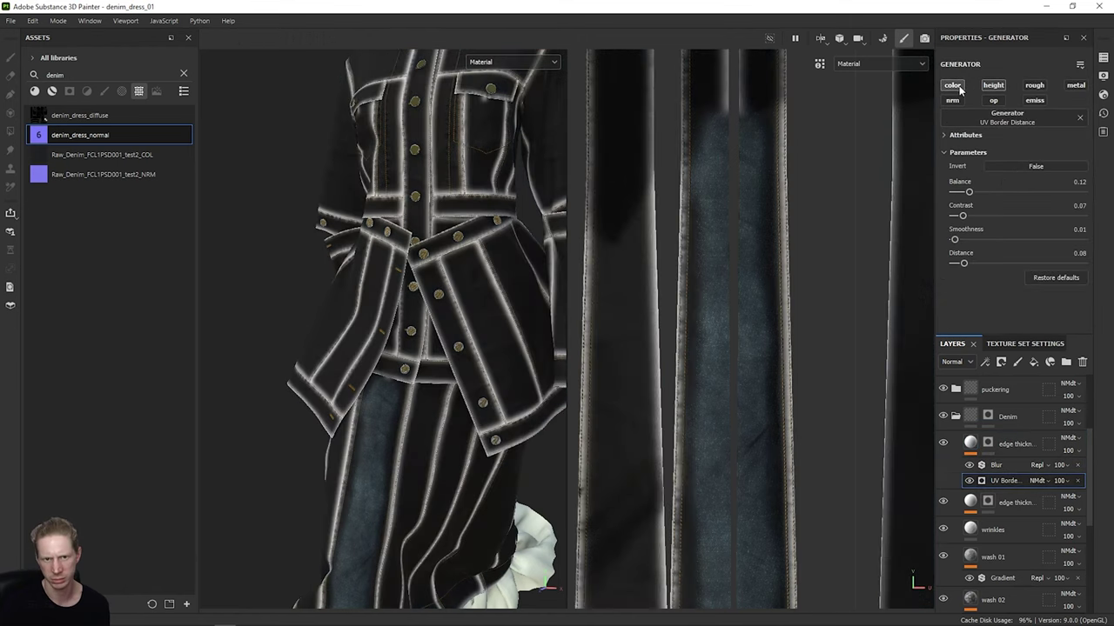
pyautogui.click(977, 450)
pyautogui.scroll(1, 1004, 246)
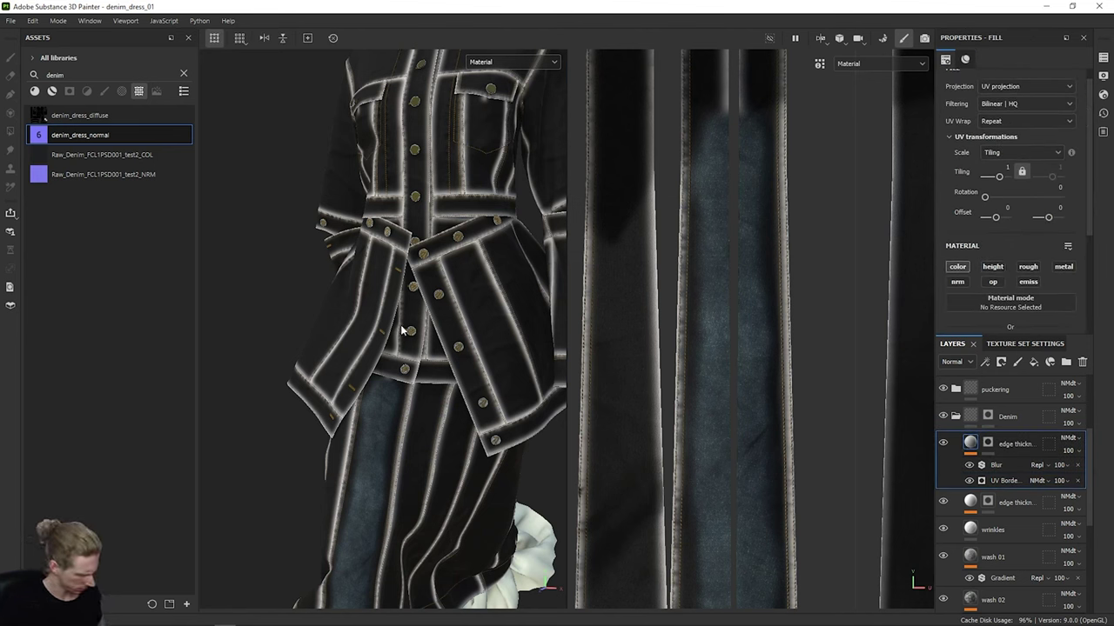
# Step: Disable the Blur filter on the edge thickness copy and inspect the border lines around the waist up close
pyautogui.scroll(5, 402, 330)
pyautogui.keyDown('alt'); pyautogui.moveTo(424, 326); pyautogui.dragTo(450, 259); pyautogui.keyUp('alt')
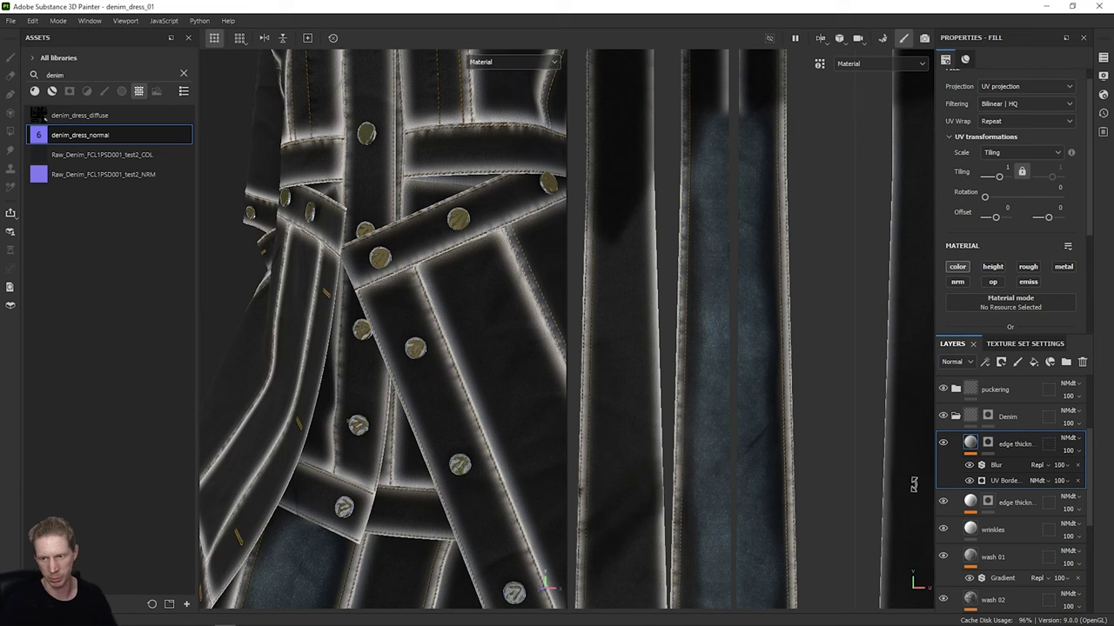
pyautogui.click(969, 466)
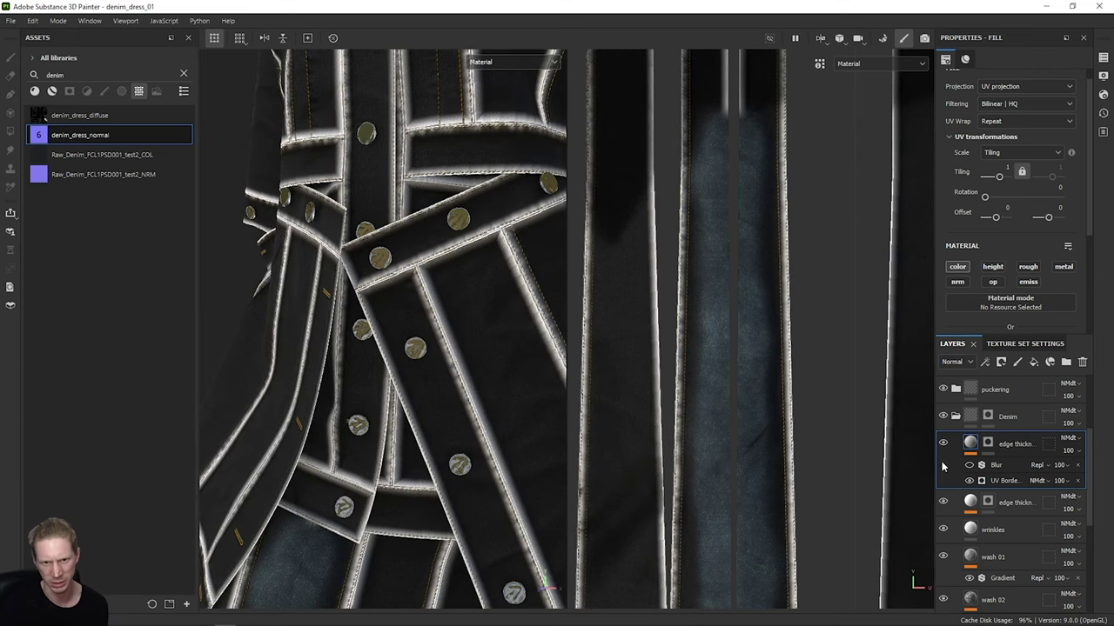
pyautogui.scroll(3, 424, 275)
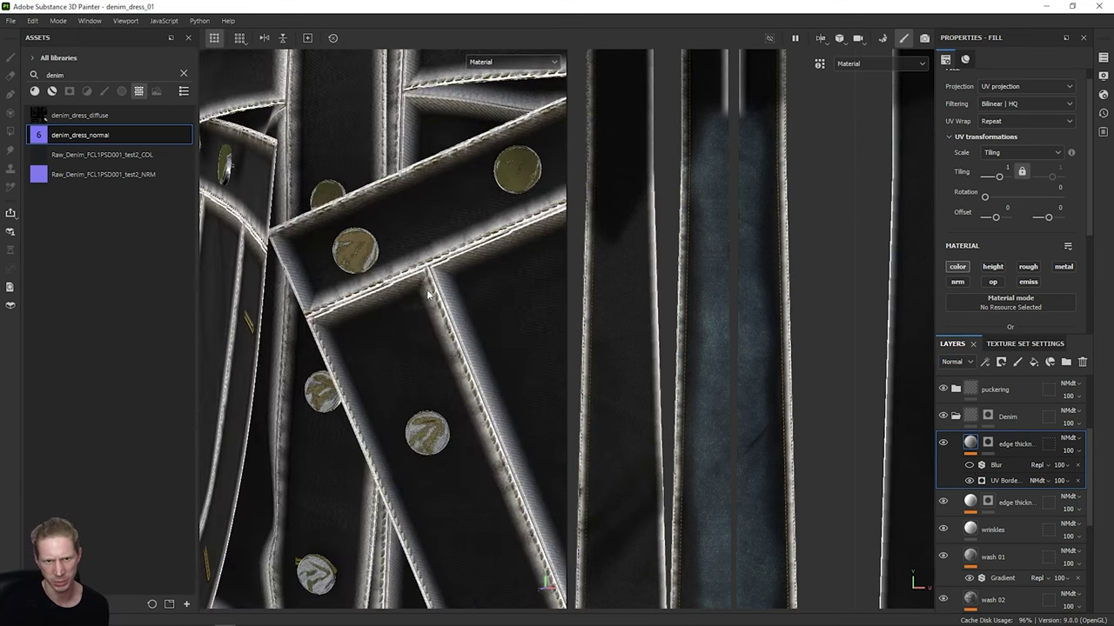
pyautogui.scroll(-5, 417, 273)
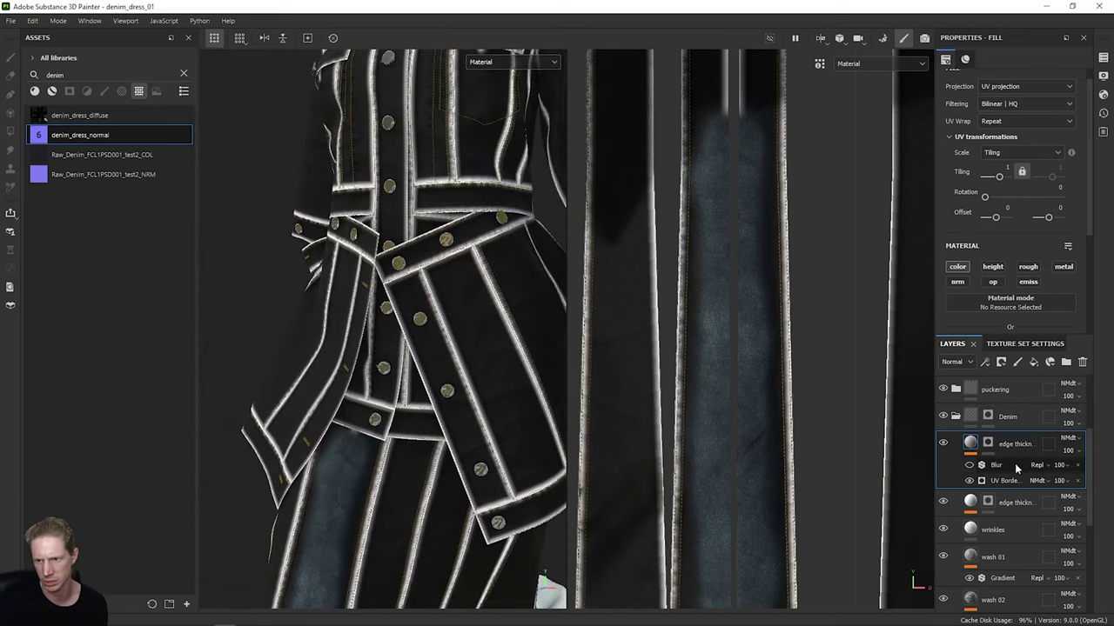
# Step: Set the Balance of the copy's UV Border Distance generator to 0.05
pyautogui.scroll(-3, 1012, 257)
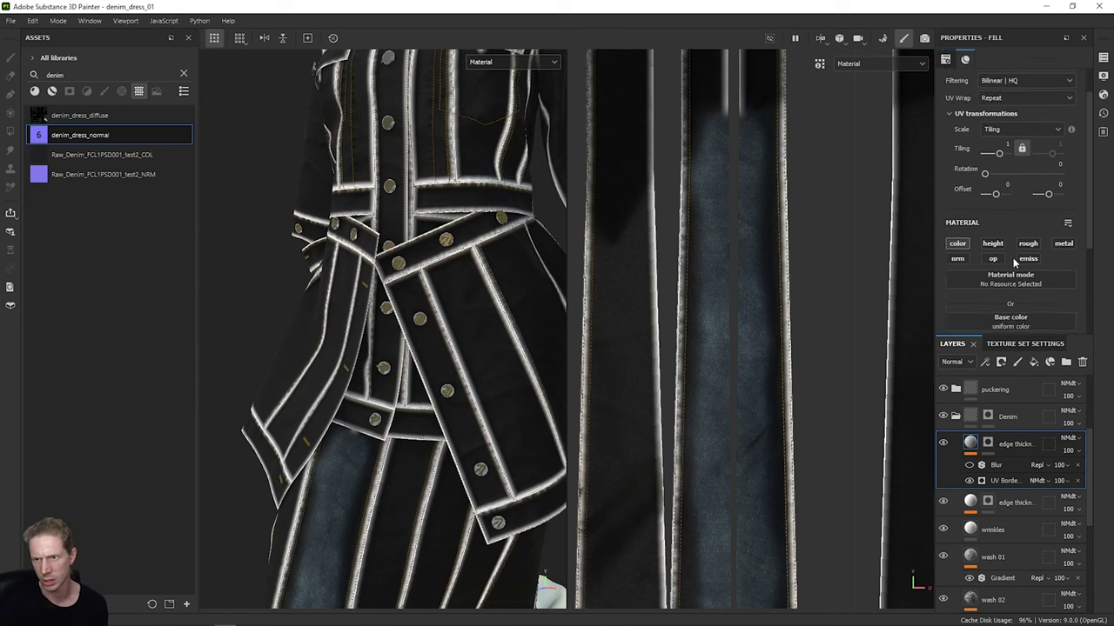
pyautogui.click(1009, 481)
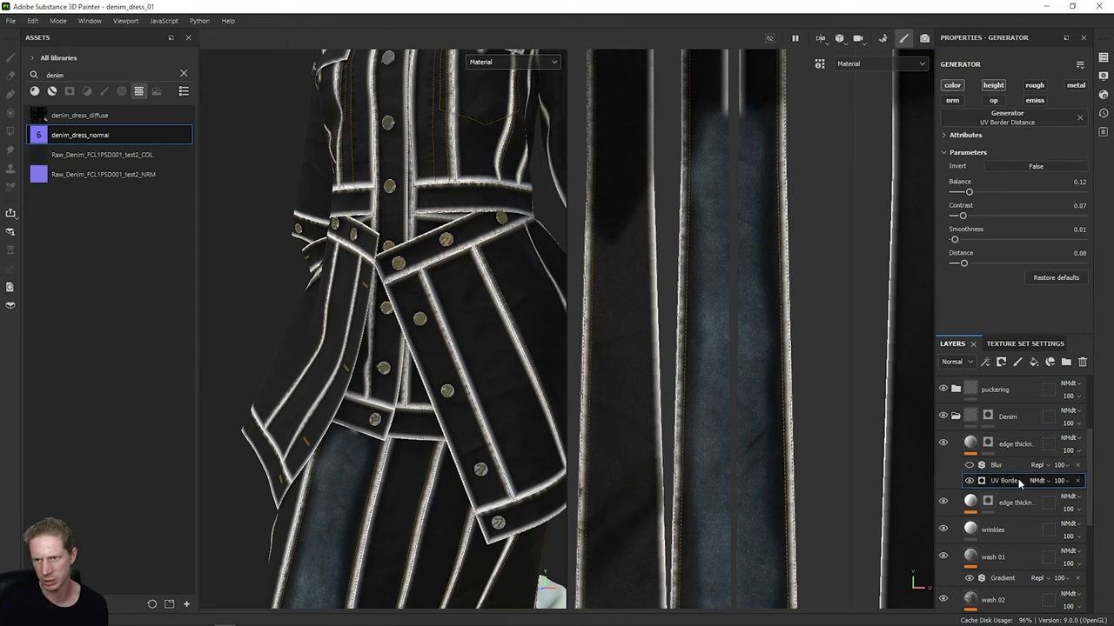
pyautogui.moveTo(970, 194); pyautogui.dragTo(959, 193)
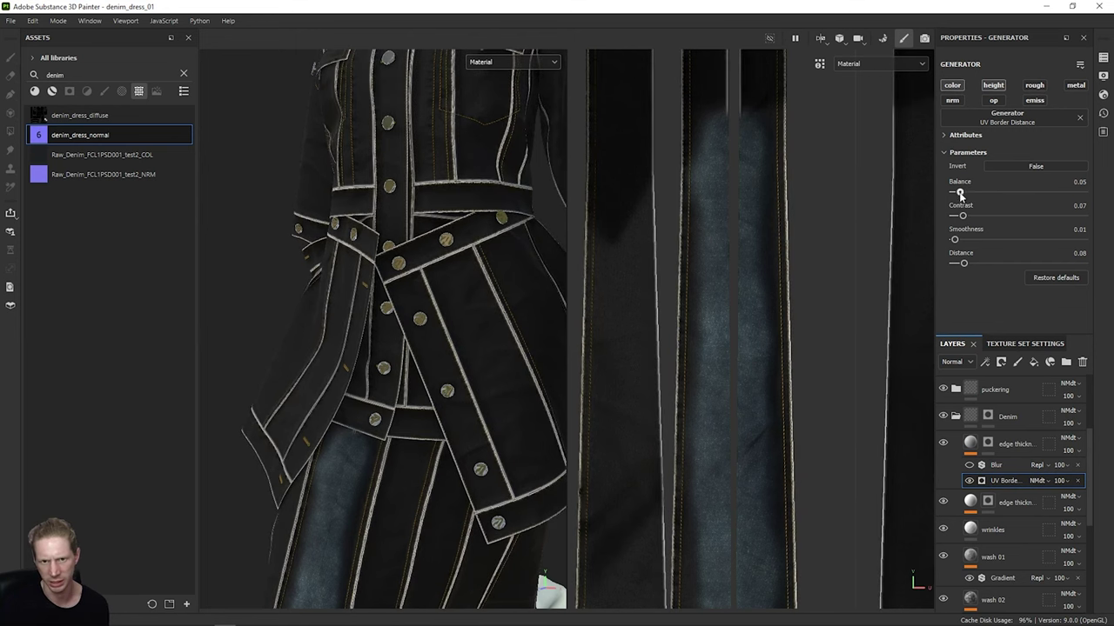
# Step: For the Base color channel, set the edge thickness copy's blending mode to Screen and its opacity to 17
pyautogui.click(1023, 447)
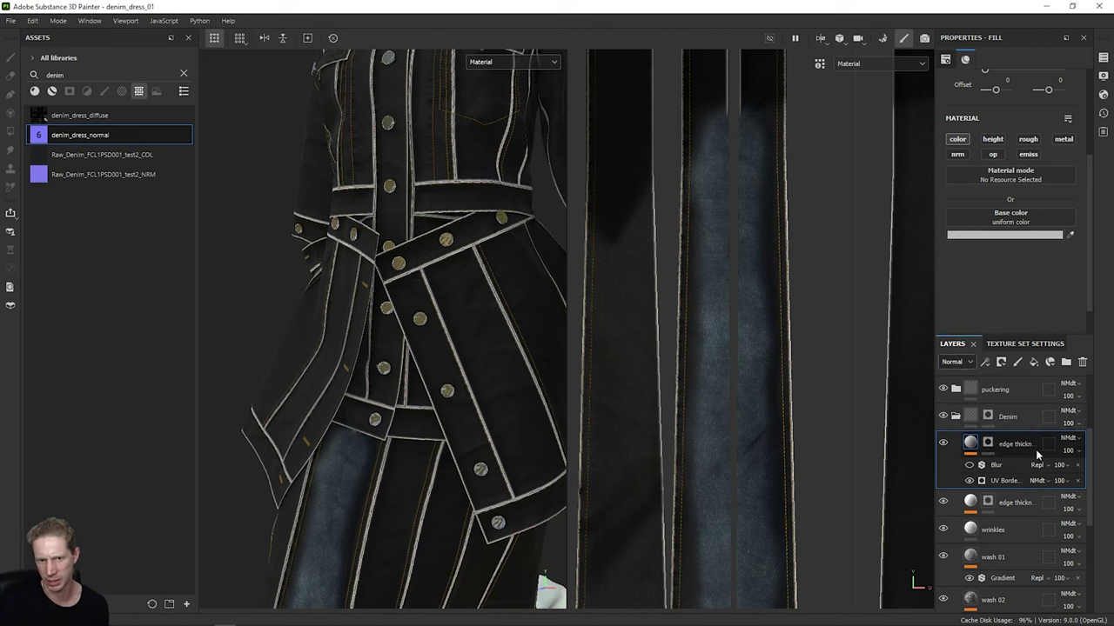
pyautogui.click(956, 363)
pyautogui.click(954, 377)
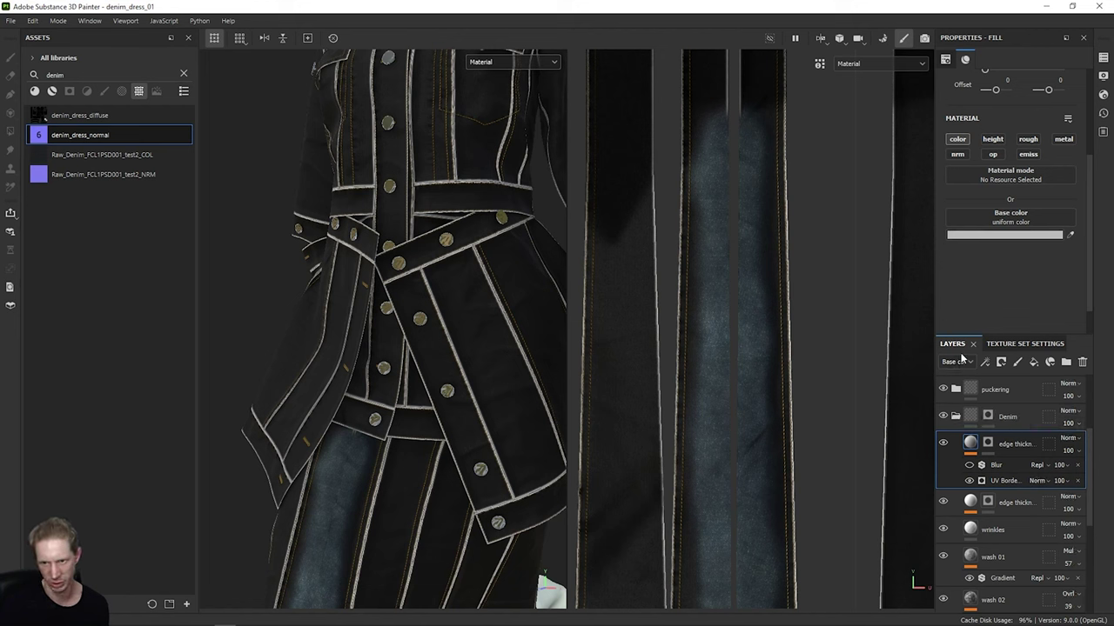
pyautogui.click(1077, 441)
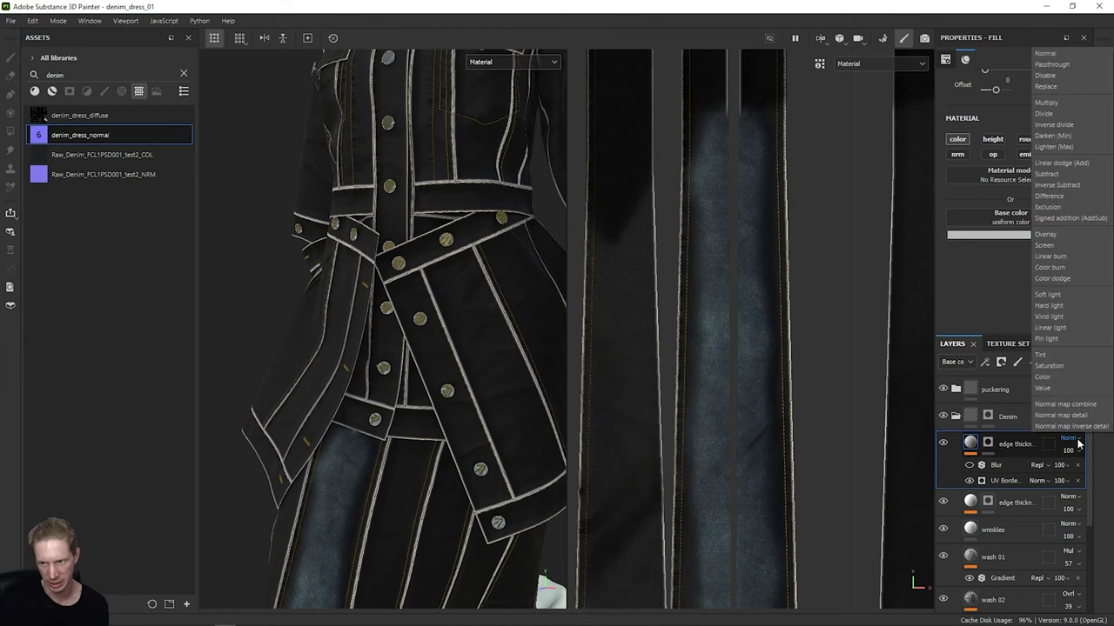
pyautogui.click(1063, 246)
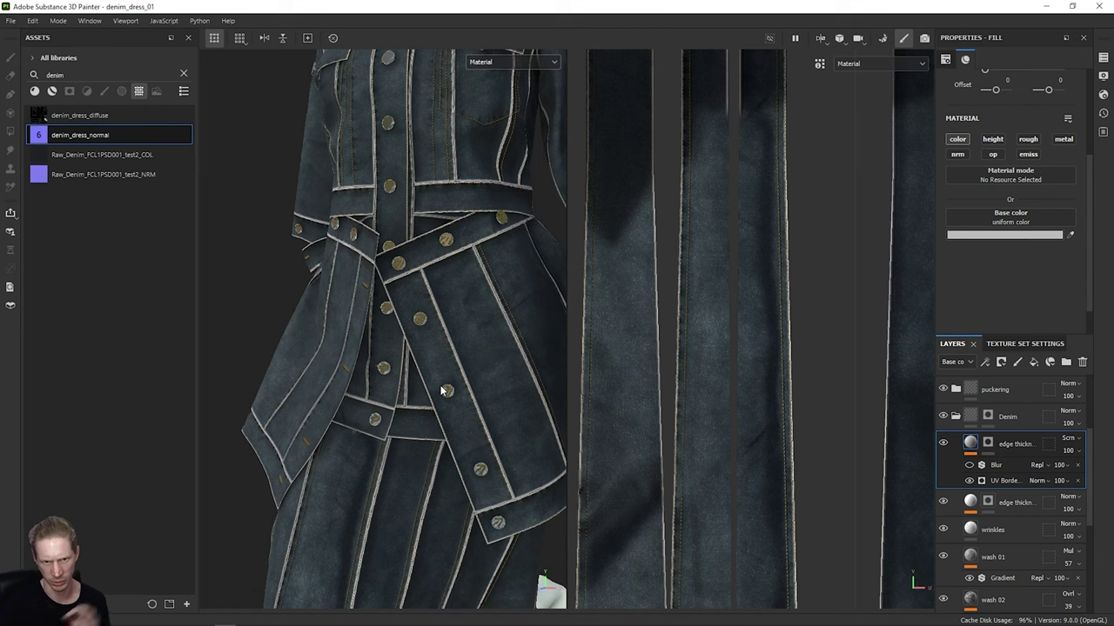
pyautogui.click(1069, 451)
pyautogui.moveTo(1106, 472); pyautogui.dragTo(1065, 472)
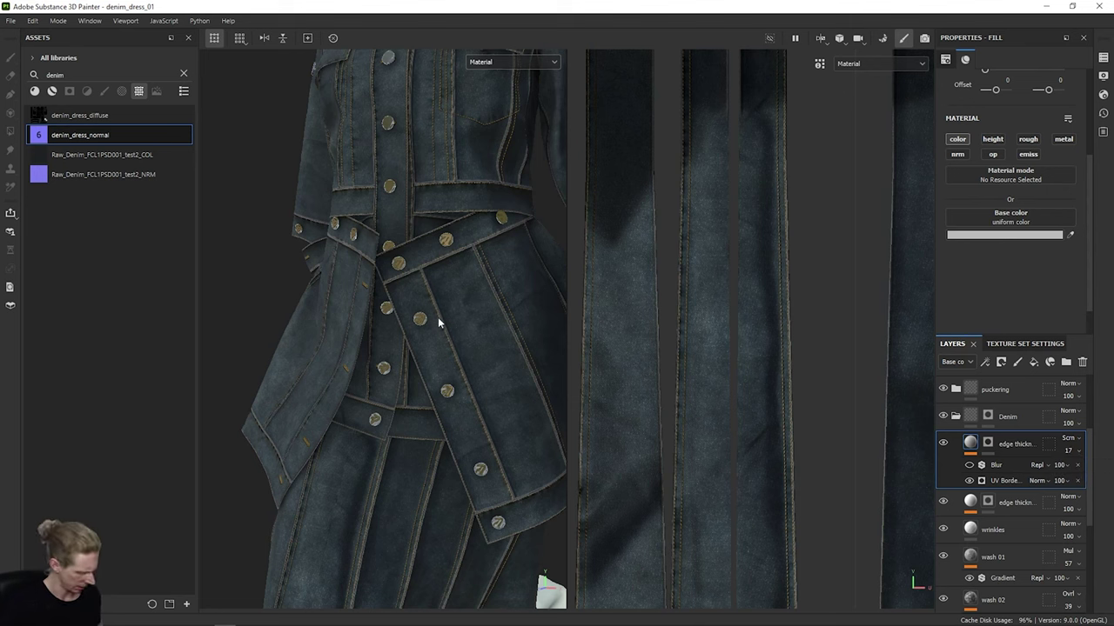
# Step: Examine the lightened seam edges on the dress from several angles, comparing the edge thickness copy hidden and shown
pyautogui.scroll(-3, 442, 311)
pyautogui.keyDown('alt'); pyautogui.moveTo(445, 300); pyautogui.dragTo(468, 334); pyautogui.keyUp('alt')
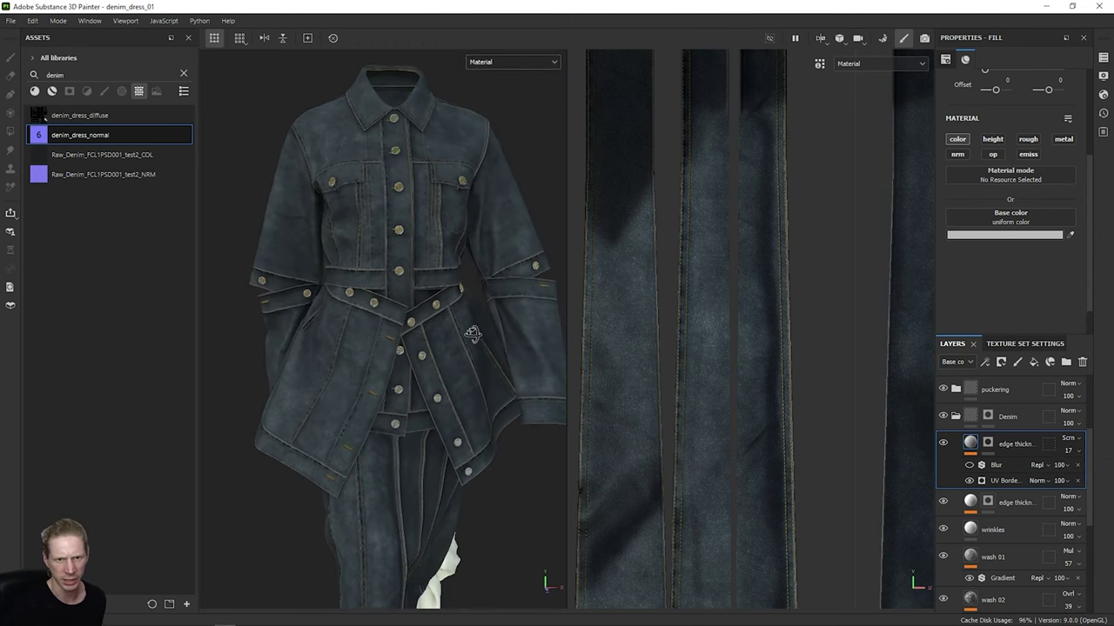
pyautogui.scroll(3, 402, 320)
pyautogui.keyDown('alt'); pyautogui.moveTo(403, 323); pyautogui.dragTo(345, 308); pyautogui.keyUp('alt')
pyautogui.keyDown('alt'); pyautogui.moveTo(433, 293); pyautogui.dragTo(485, 368); pyautogui.keyUp('alt')
pyautogui.keyDown('alt'); pyautogui.moveTo(485, 368); pyautogui.dragTo(449, 127, button='middle'); pyautogui.keyUp('alt')
pyautogui.keyDown('alt'); pyautogui.moveTo(372, 348); pyautogui.dragTo(441, 403); pyautogui.keyUp('alt')
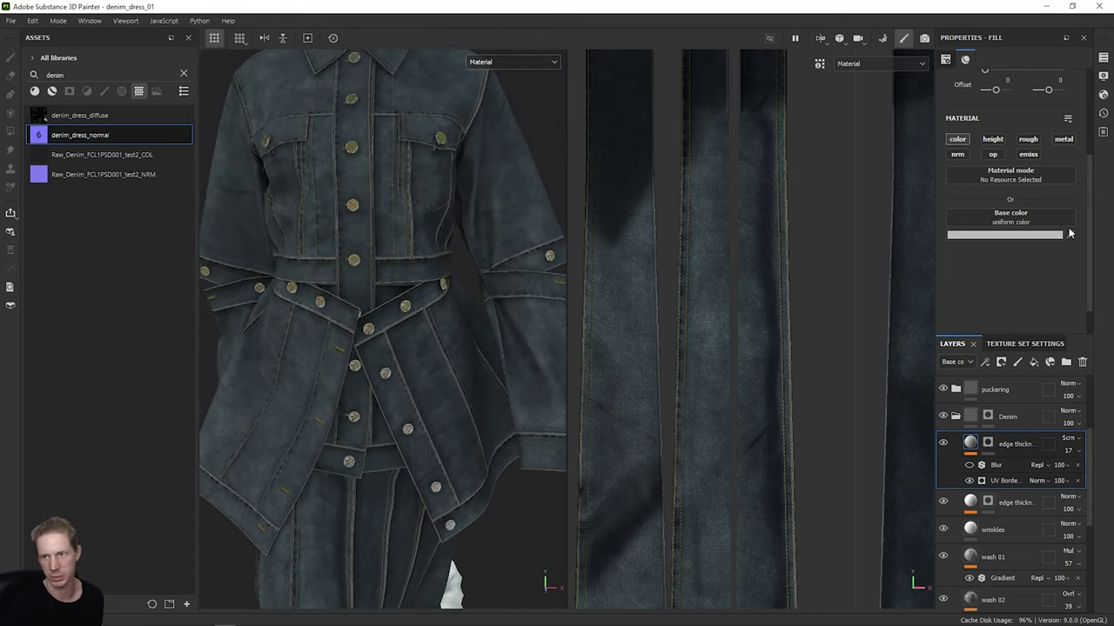
pyautogui.click(943, 443)
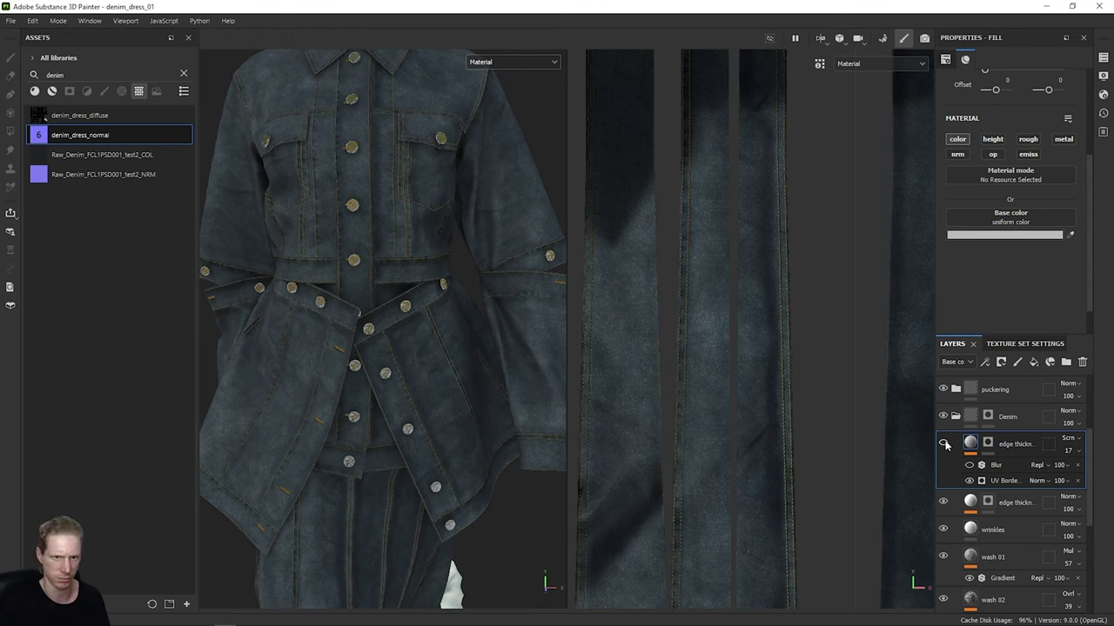
pyautogui.click(943, 443)
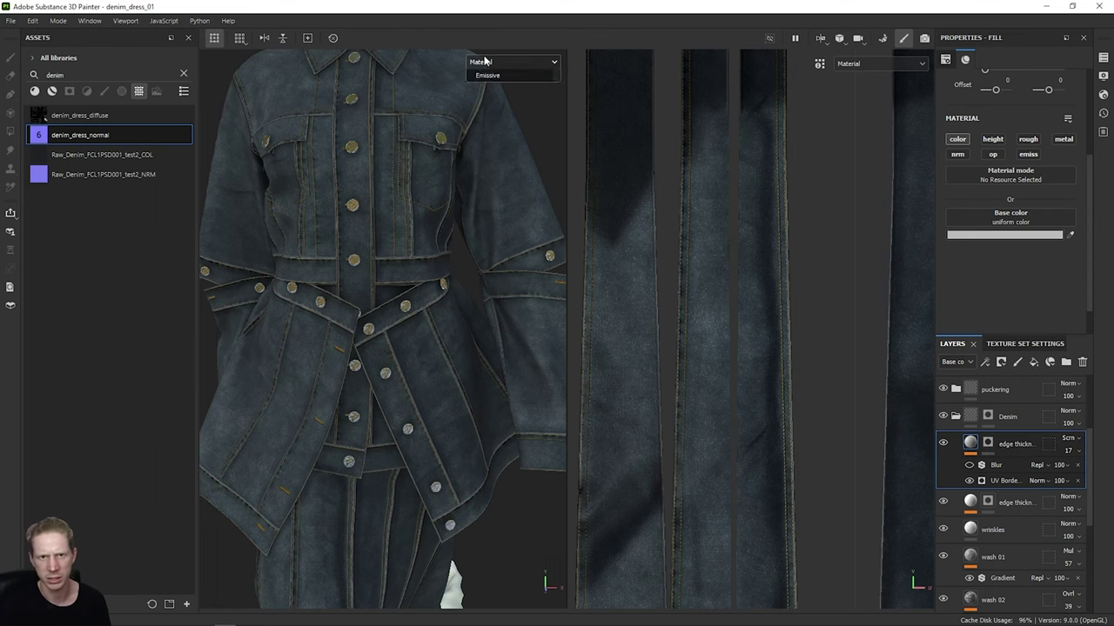
# Step: Display the dress in Normal+Height+Mesh mode and compare the waist seams with the edge thickness copy hidden and shown
pyautogui.click(484, 60)
pyautogui.scroll(-2, 504, 135)
pyautogui.click(537, 124)
pyautogui.scroll(5, 381, 320)
pyautogui.click(943, 445)
pyautogui.click(943, 446)
pyautogui.click(943, 446)
pyautogui.click(943, 445)
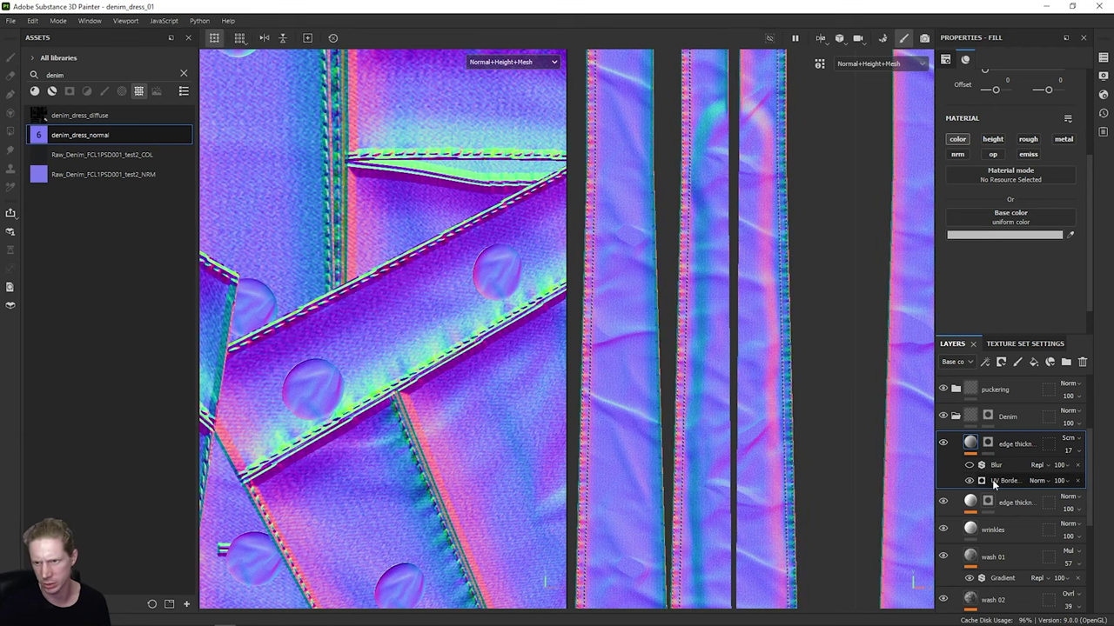
# Step: Turn off the height channel in the UV Border Distance generator of the edge thickness copy
pyautogui.click(991, 479)
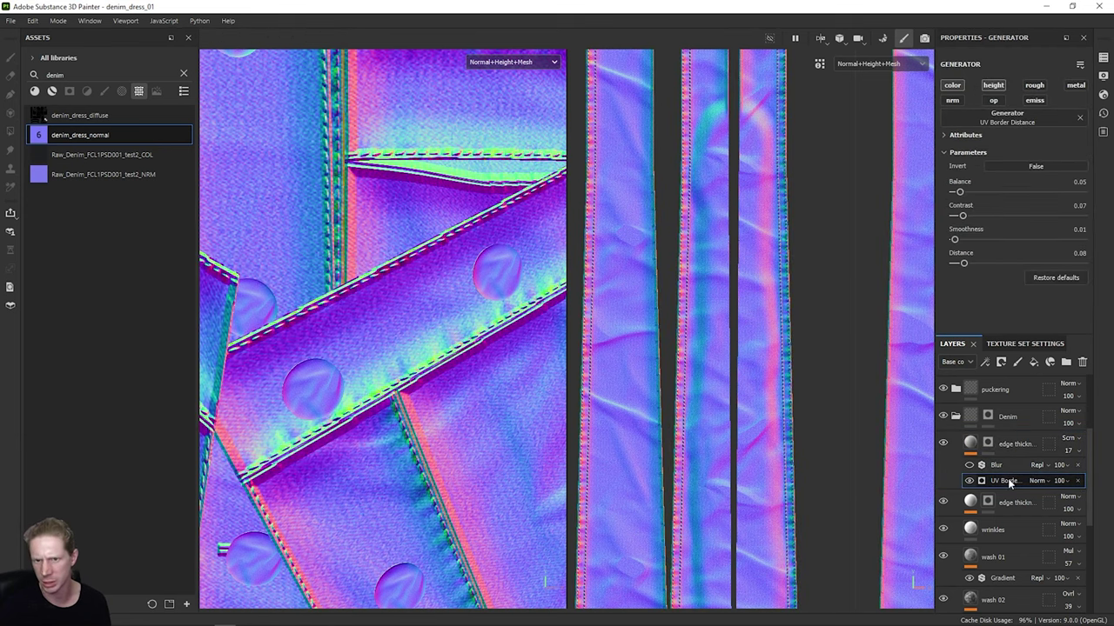
pyautogui.click(994, 85)
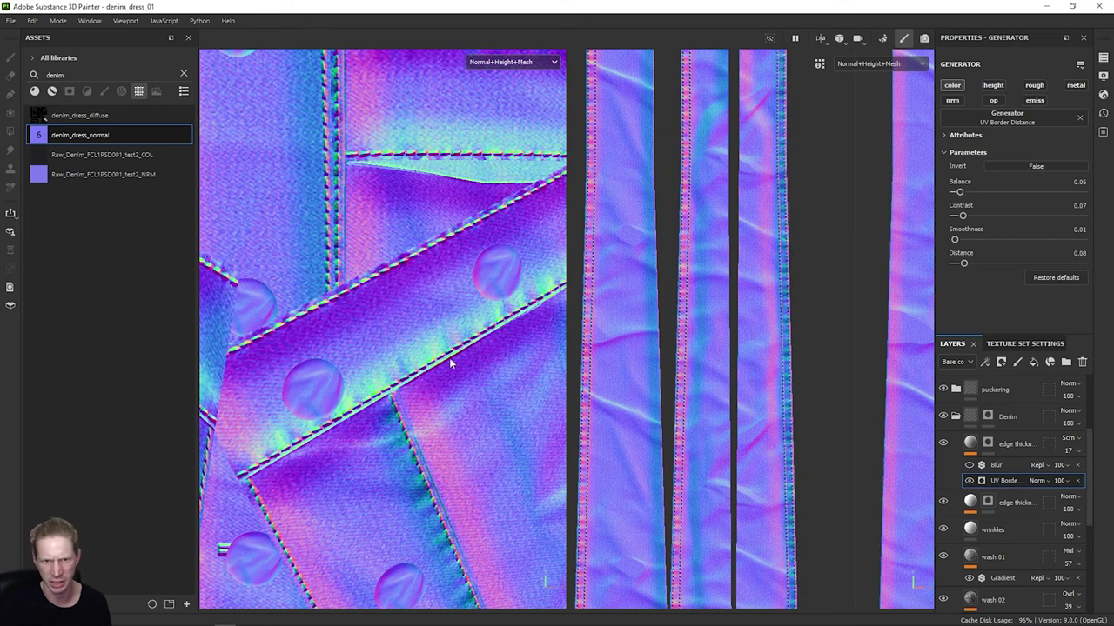
pyautogui.scroll(-3, 274, 398)
pyautogui.scroll(2, 407, 376)
pyautogui.click(1000, 86)
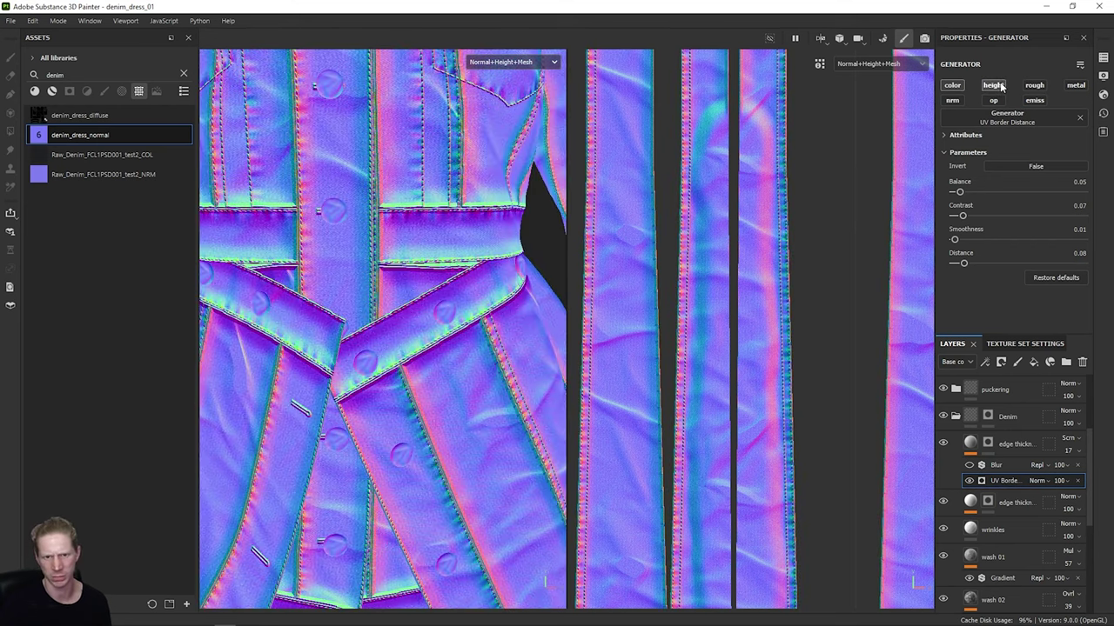
# Step: Display the dress in Material mode and compare the seam edges with the generator's height channel on and off, leaving it off
pyautogui.click(514, 61)
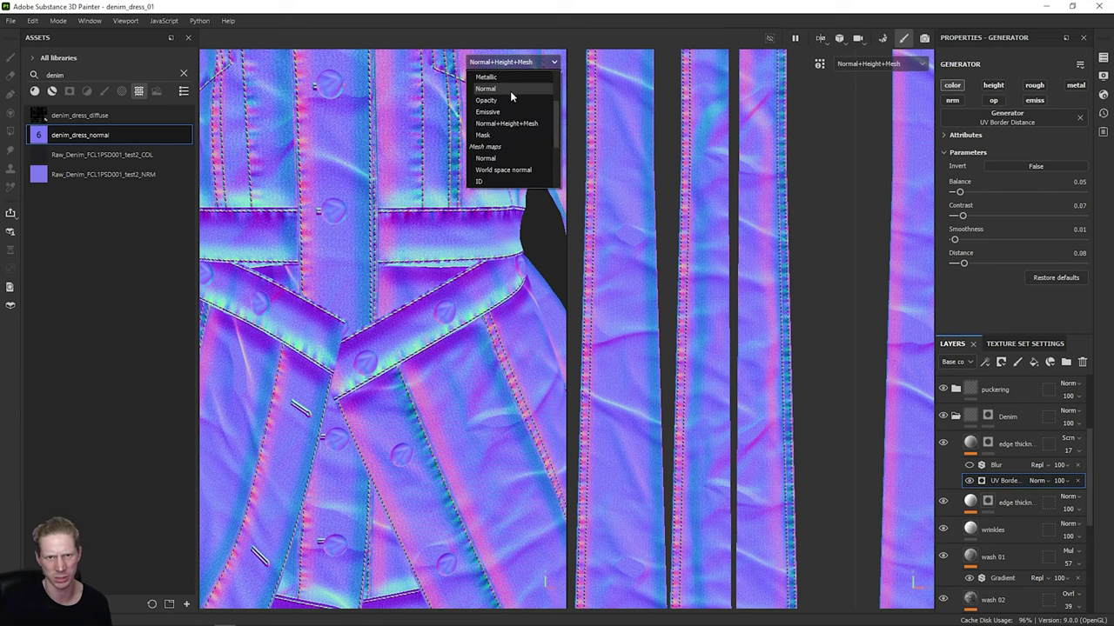
pyautogui.click(510, 92)
pyautogui.click(513, 62)
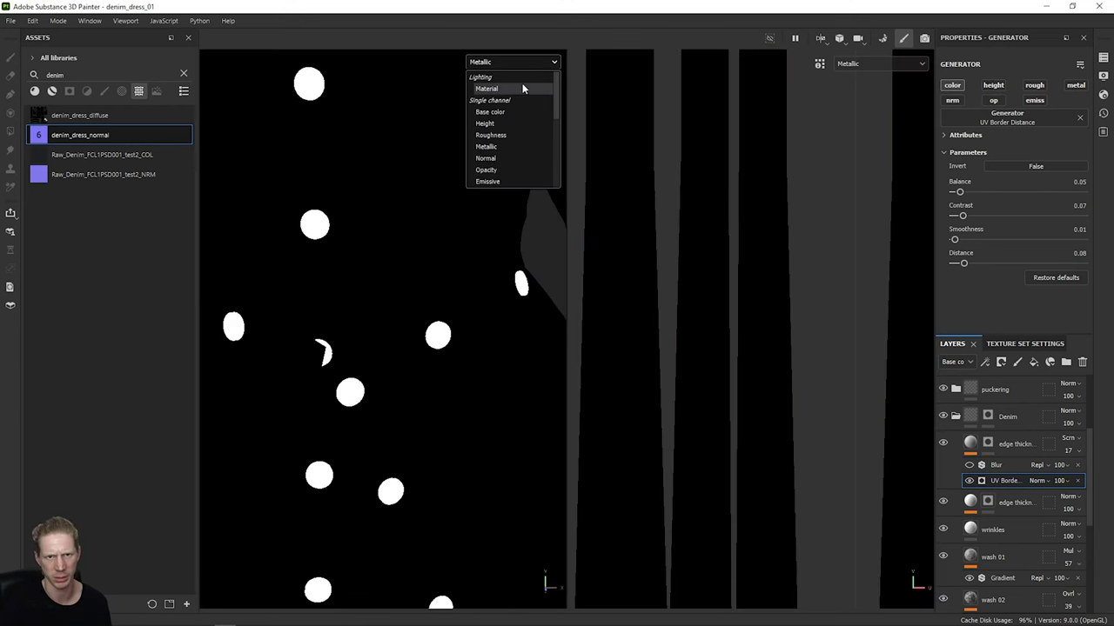
pyautogui.click(522, 88)
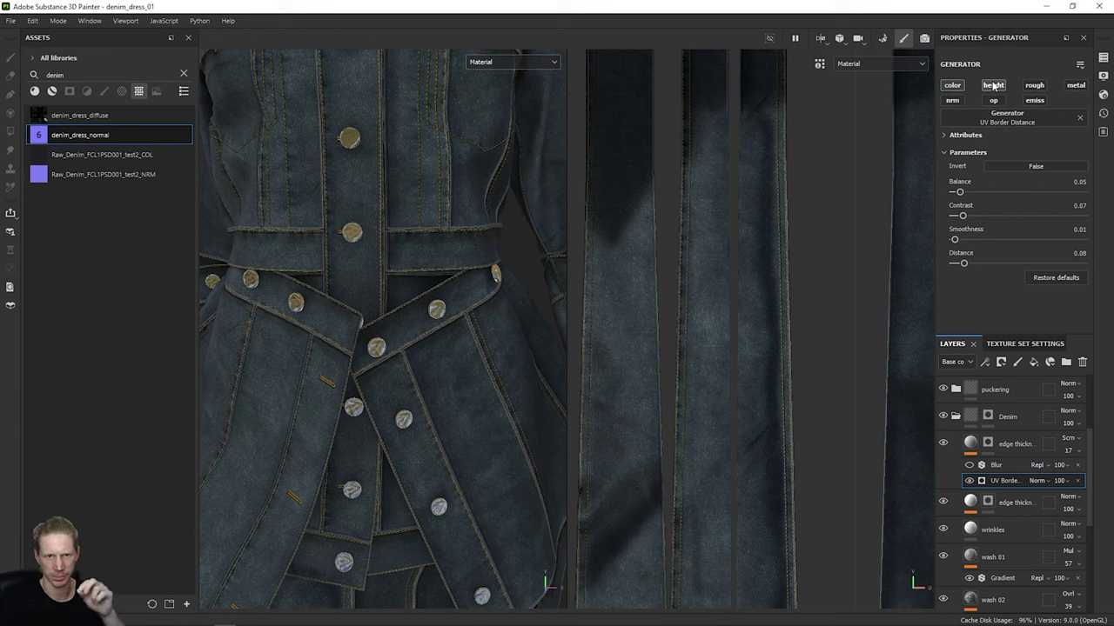
pyautogui.click(993, 84)
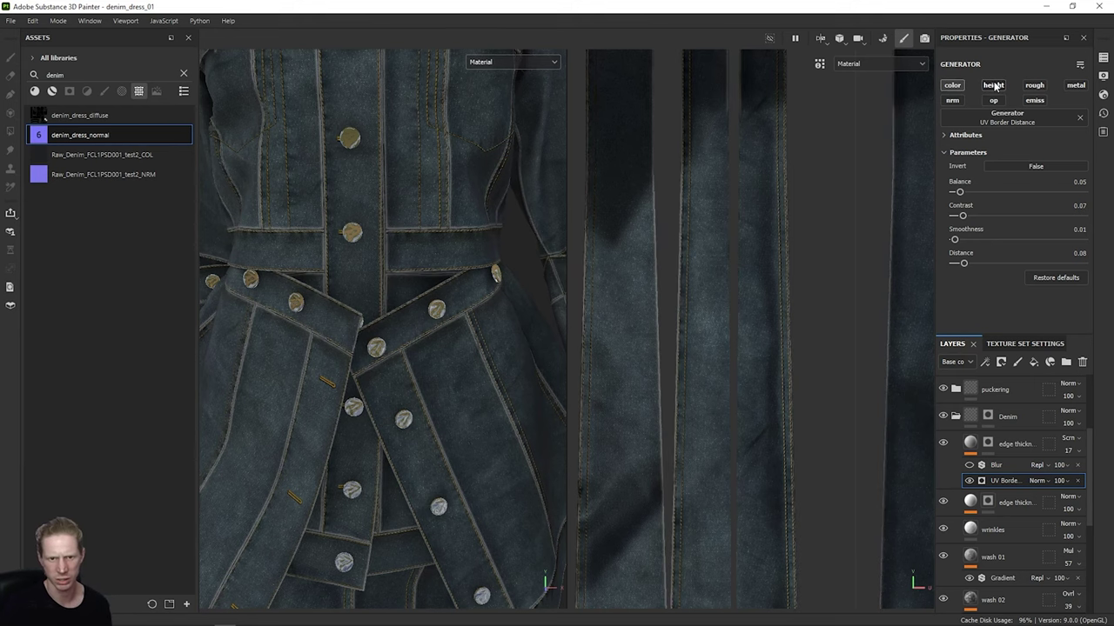
pyautogui.scroll(-5, 392, 365)
pyautogui.keyDown('alt'); pyautogui.moveTo(392, 361); pyautogui.dragTo(419, 341); pyautogui.keyUp('alt')
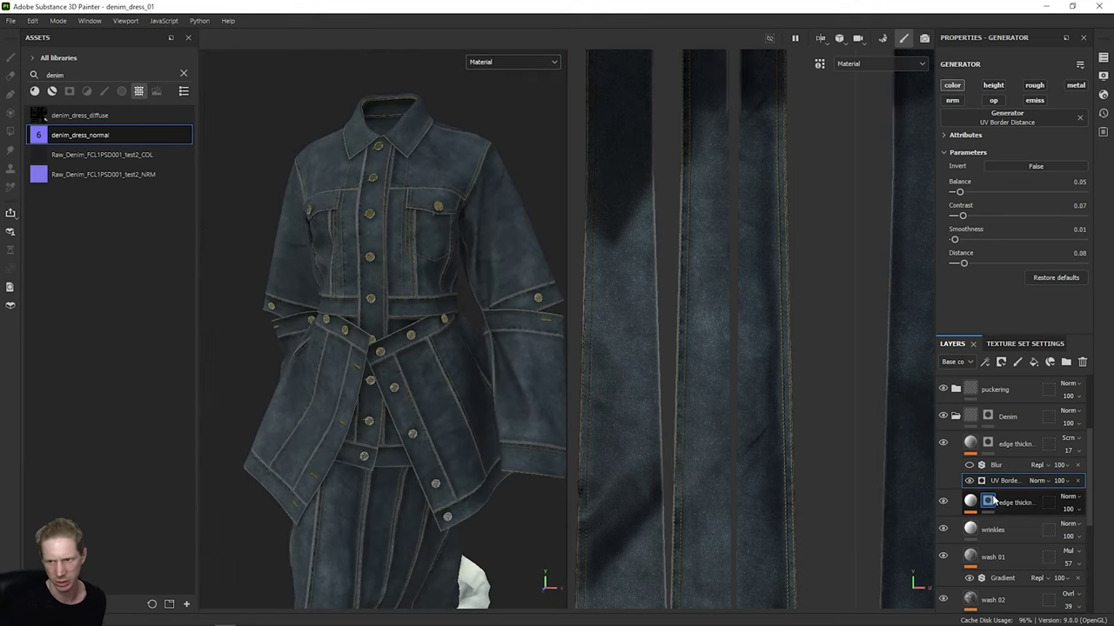
# Step: Lower the edge thickness copy's Base color opacity to 10 and check the seam edges on the dress
pyautogui.click(1077, 451)
pyautogui.moveTo(1069, 472); pyautogui.dragTo(1062, 474)
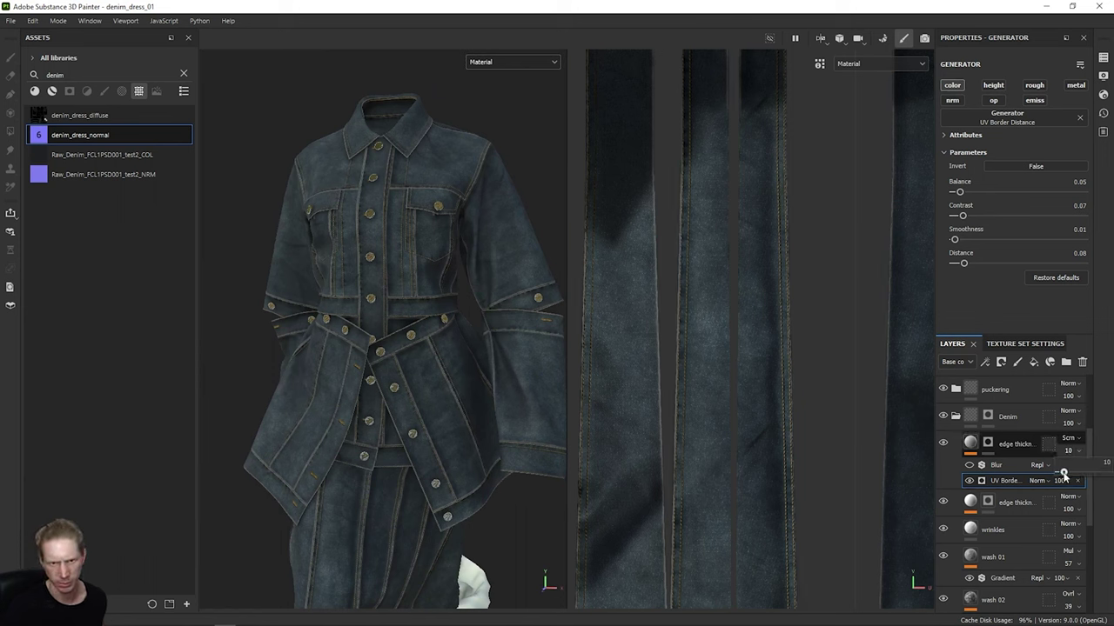
pyautogui.keyDown('alt'); pyautogui.moveTo(426, 390); pyautogui.dragTo(433, 353); pyautogui.keyUp('alt')
pyautogui.keyDown('shift'); pyautogui.moveTo(433, 353); pyautogui.dragTo(449, 389, button='right'); pyautogui.keyUp('shift')
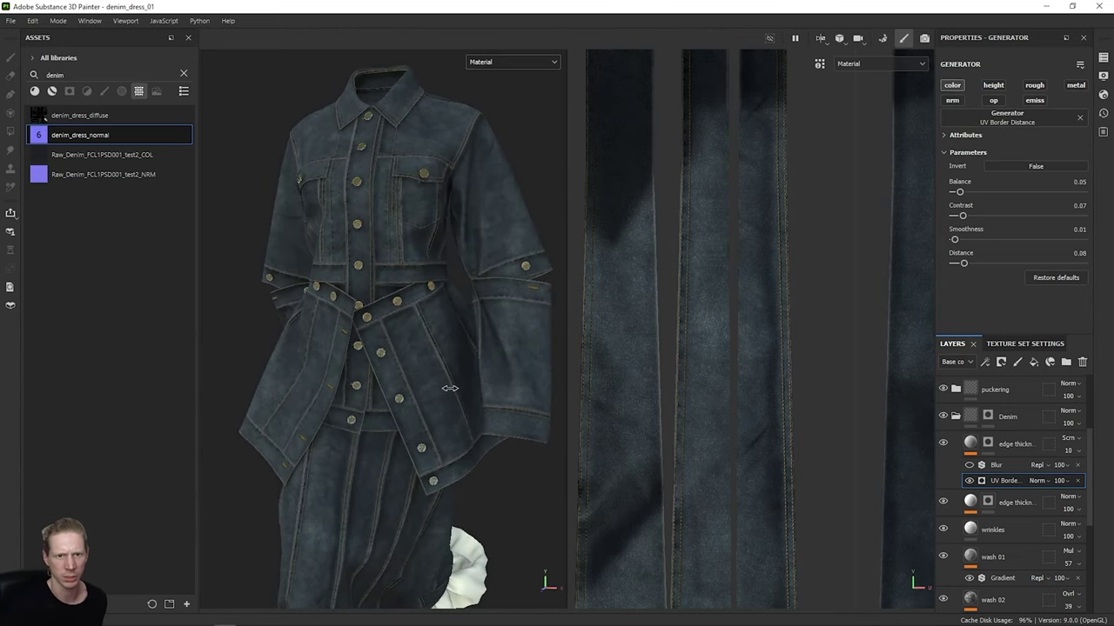
pyautogui.moveTo(449, 392)
pyautogui.keyDown('alt'); pyautogui.mouseDown()
pyautogui.moveTo(425, 376)
pyautogui.moveTo(444, 384)
pyautogui.mouseUp(); pyautogui.keyUp('alt')
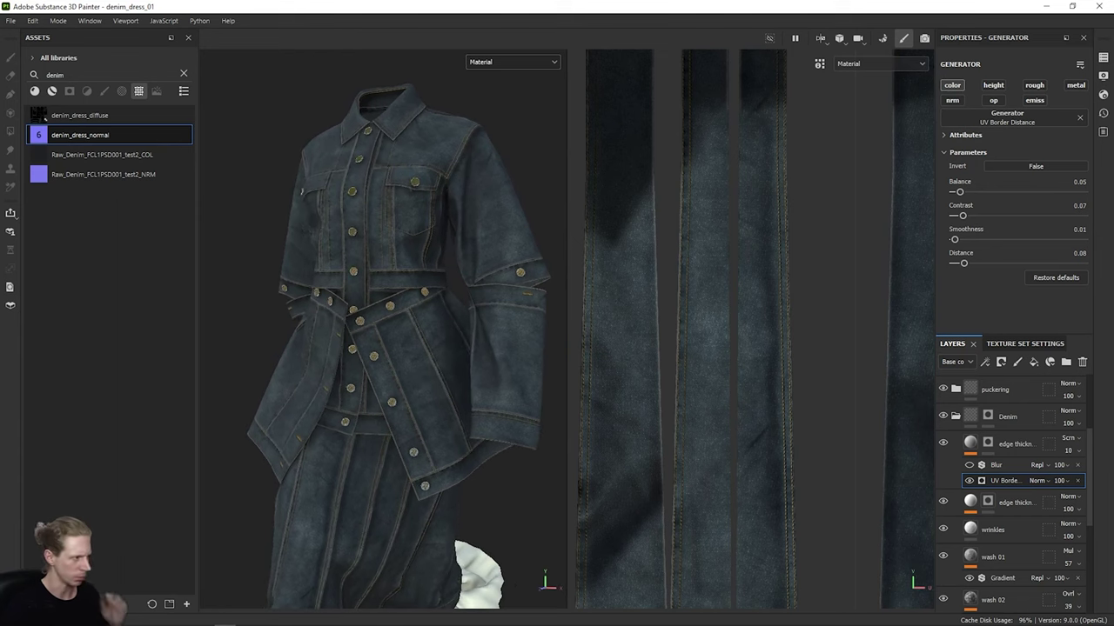
# Step: Switch to the reference photos, examine the front and back seams of the denim outfit, and return to the dress project
pyautogui.moveTo(0, 426)
pyautogui.mouseDown(button='right')
pyautogui.moveTo(633, 424)
pyautogui.moveTo(702, 387)
pyautogui.mouseUp(button='right')
pyautogui.moveTo(514, 347); pyautogui.dragTo(833, 353, button='right')
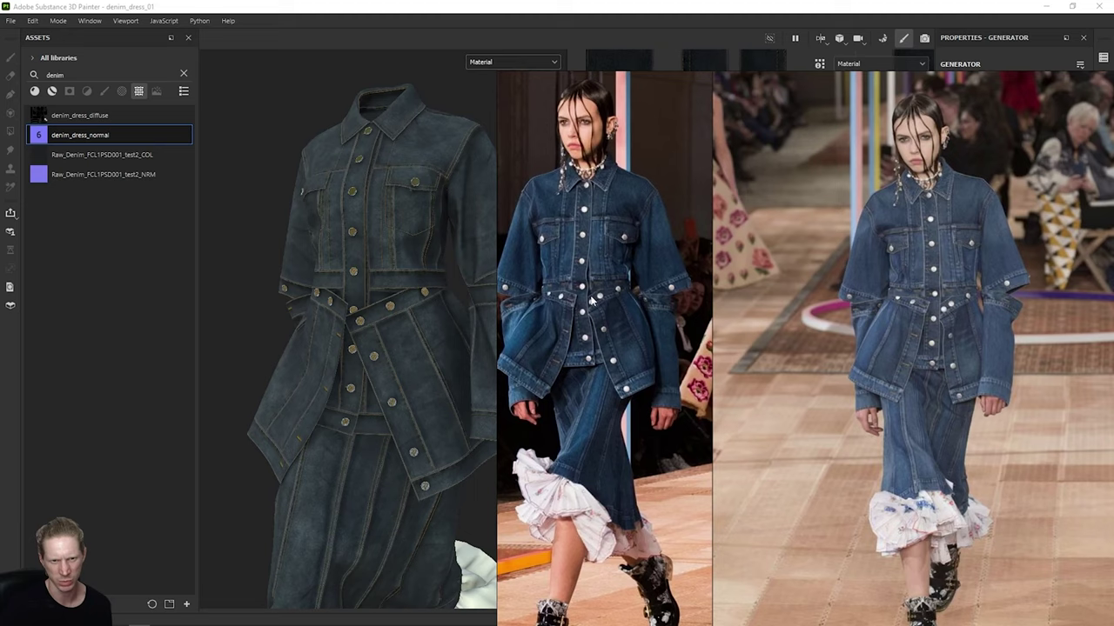
pyautogui.moveTo(592, 300); pyautogui.dragTo(604, 280)
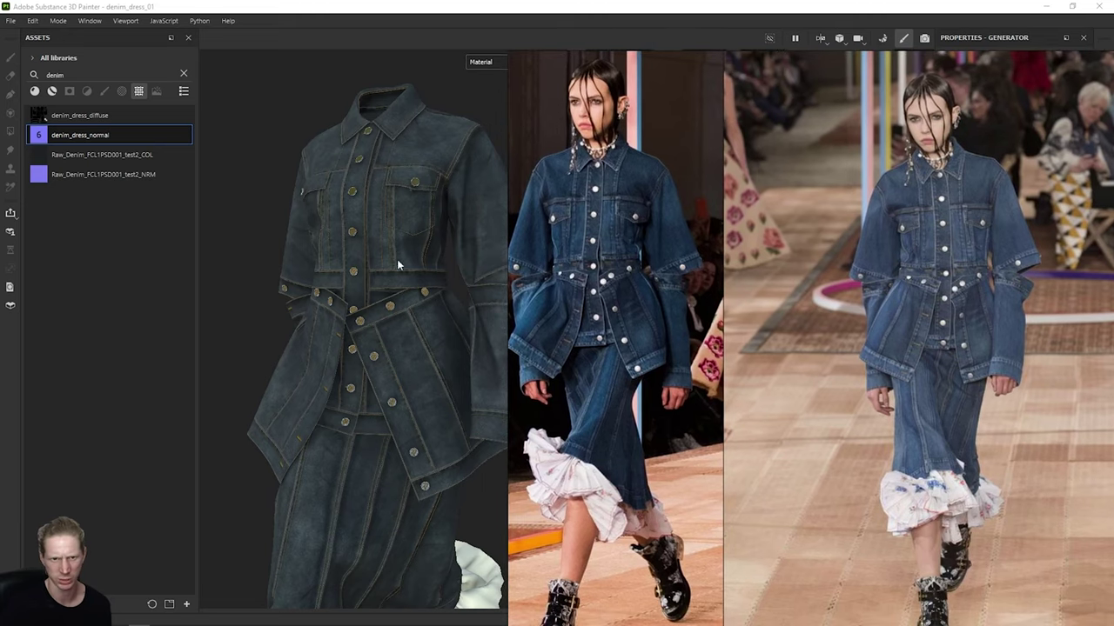
pyautogui.moveTo(954, 326); pyautogui.dragTo(1100, 321, button='right')
pyautogui.moveTo(920, 315); pyautogui.dragTo(510, 240)
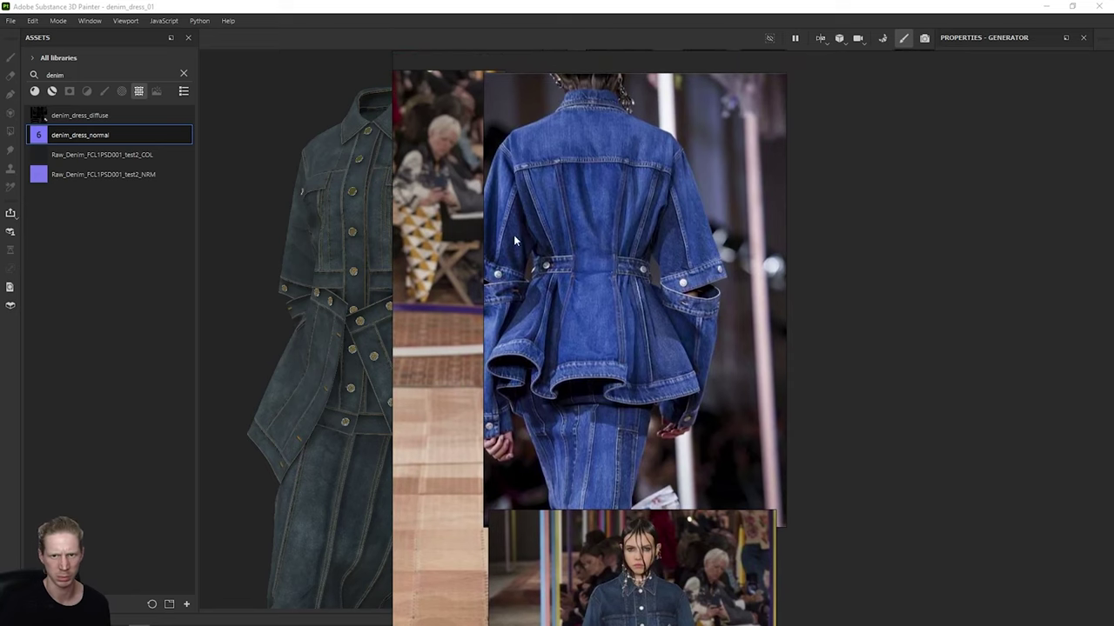
pyautogui.moveTo(633, 352); pyautogui.dragTo(649, 213, button='middle')
pyautogui.scroll(2, 710, 556)
pyautogui.moveTo(709, 556); pyautogui.dragTo(593, 346, button='middle')
pyautogui.moveTo(448, 161); pyautogui.dragTo(946, 619, button='middle')
pyautogui.moveTo(489, 268); pyautogui.dragTo(964, 339, button='middle')
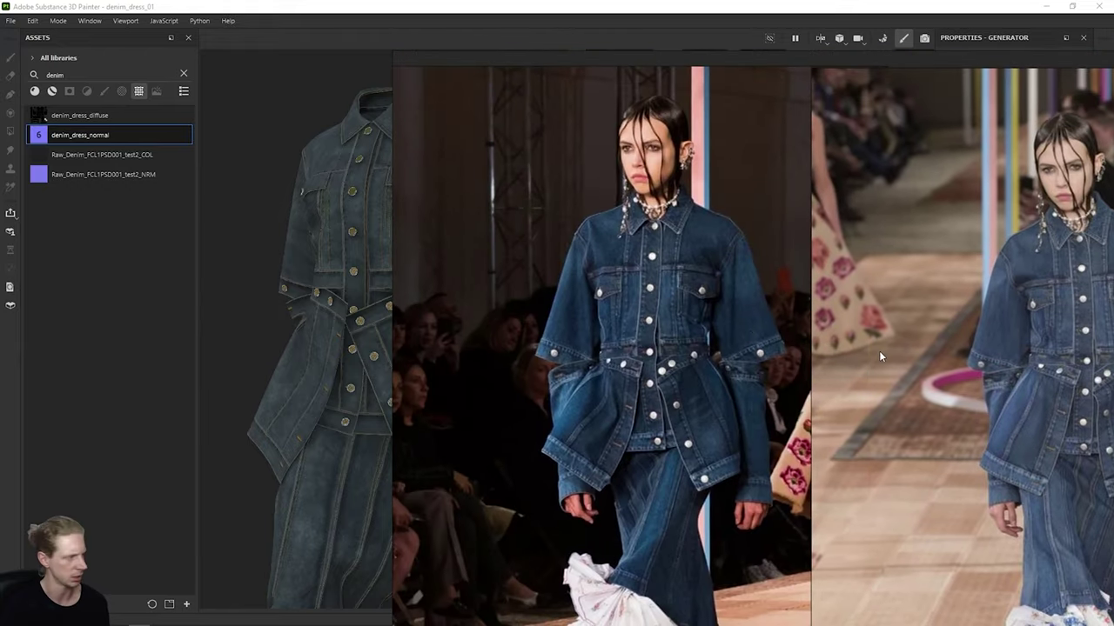
pyautogui.hotkey('alt', 'Tab')
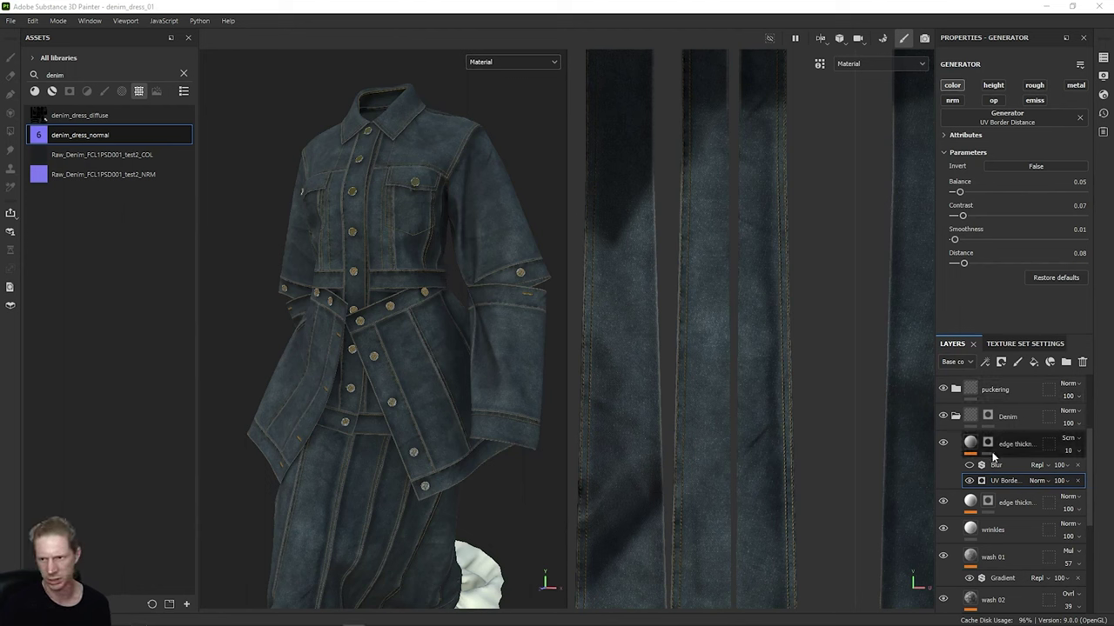
# Step: Add a color-only fill layer above the puckering folder with denim_dress_normal as its base color
pyautogui.click(957, 417)
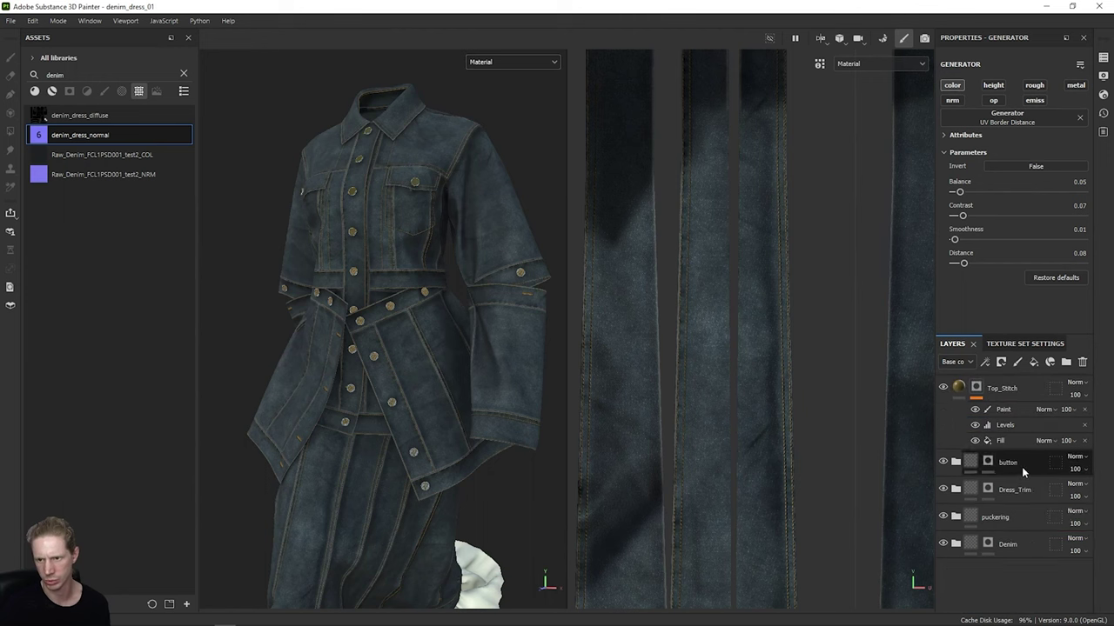
pyautogui.click(998, 520)
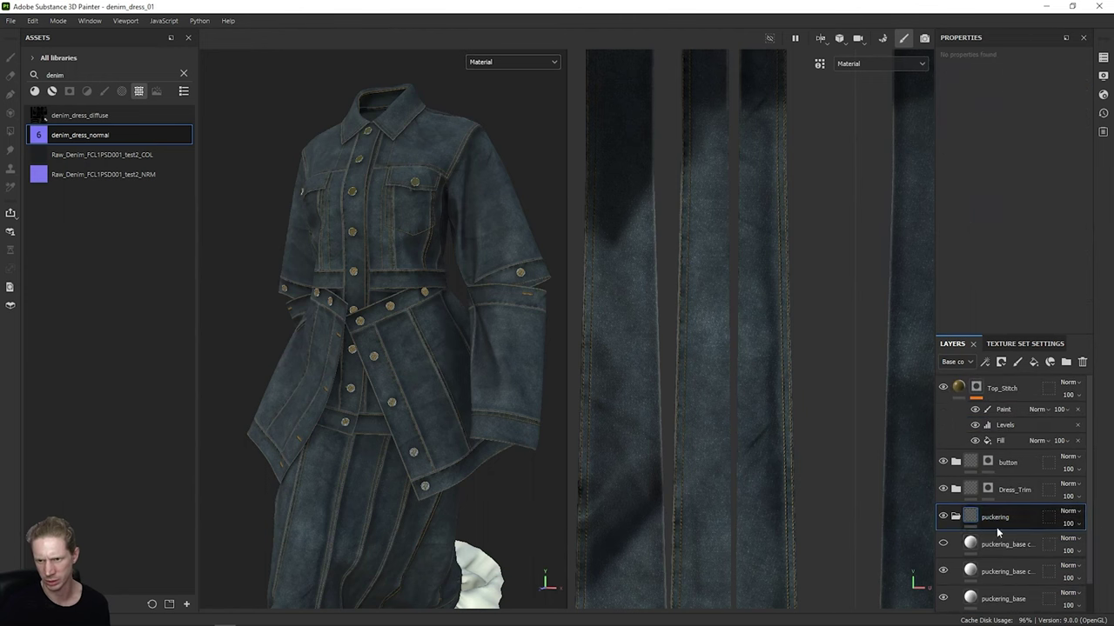
pyautogui.click(1036, 363)
pyautogui.click(957, 154)
pyautogui.click(992, 140)
pyautogui.click(1027, 140)
pyautogui.click(1030, 154)
pyautogui.click(1062, 140)
pyautogui.click(992, 154)
pyautogui.moveTo(35, 137); pyautogui.dragTo(1015, 218)
pyautogui.scroll(3, 395, 299)
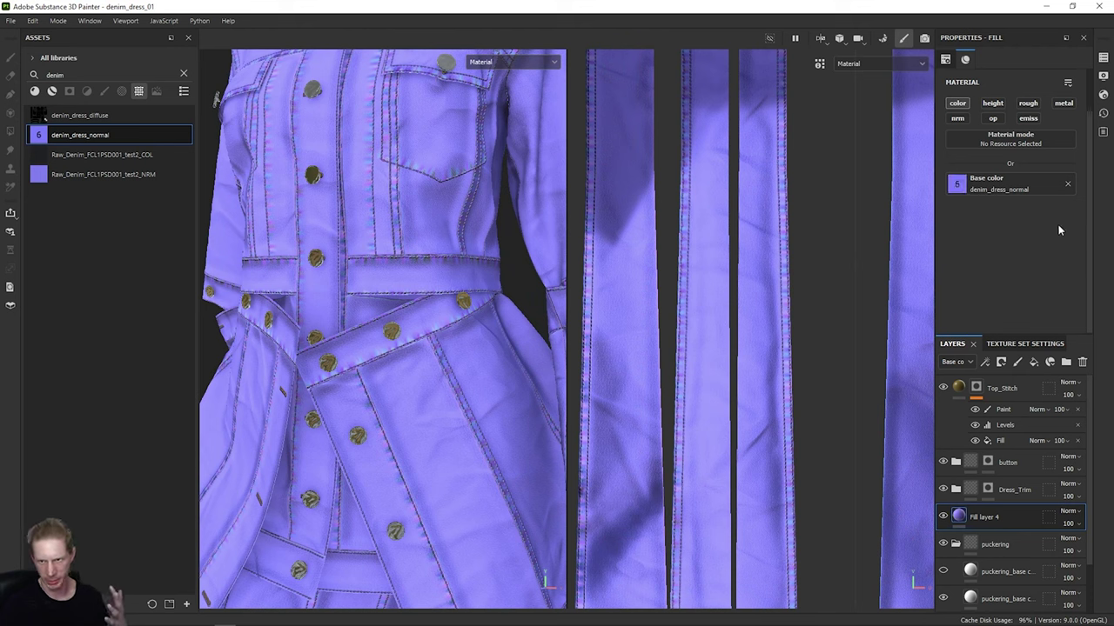
# Step: Move the new fill layer into the puckering folder, above the puckering_base layers, and keep it shown
pyautogui.rightClick(980, 516)
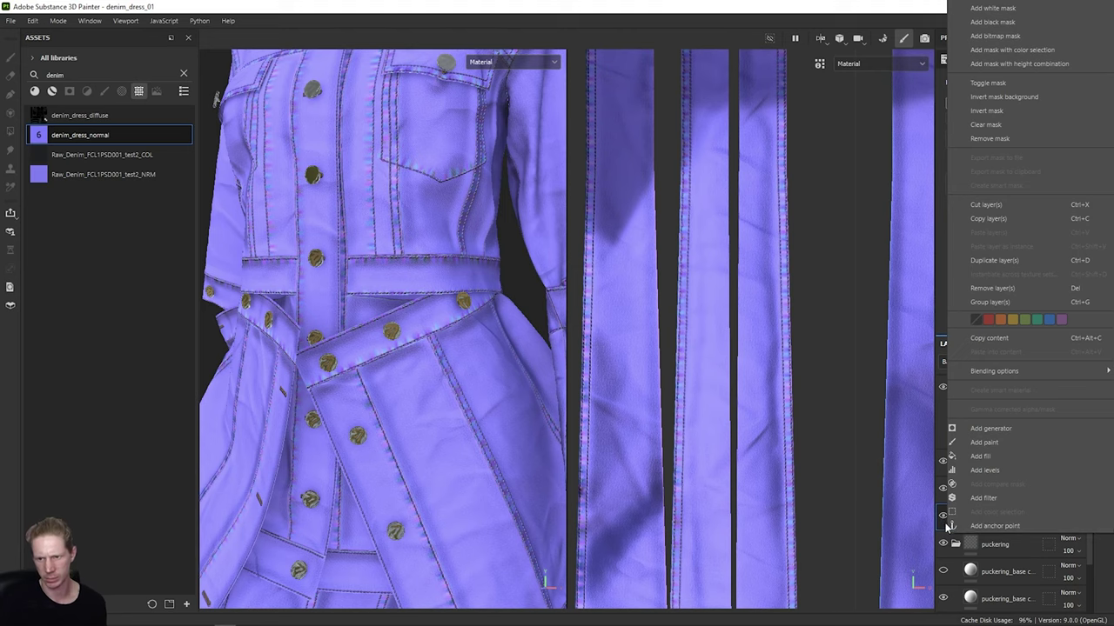
pyautogui.click(943, 516)
pyautogui.scroll(-2, 972, 519)
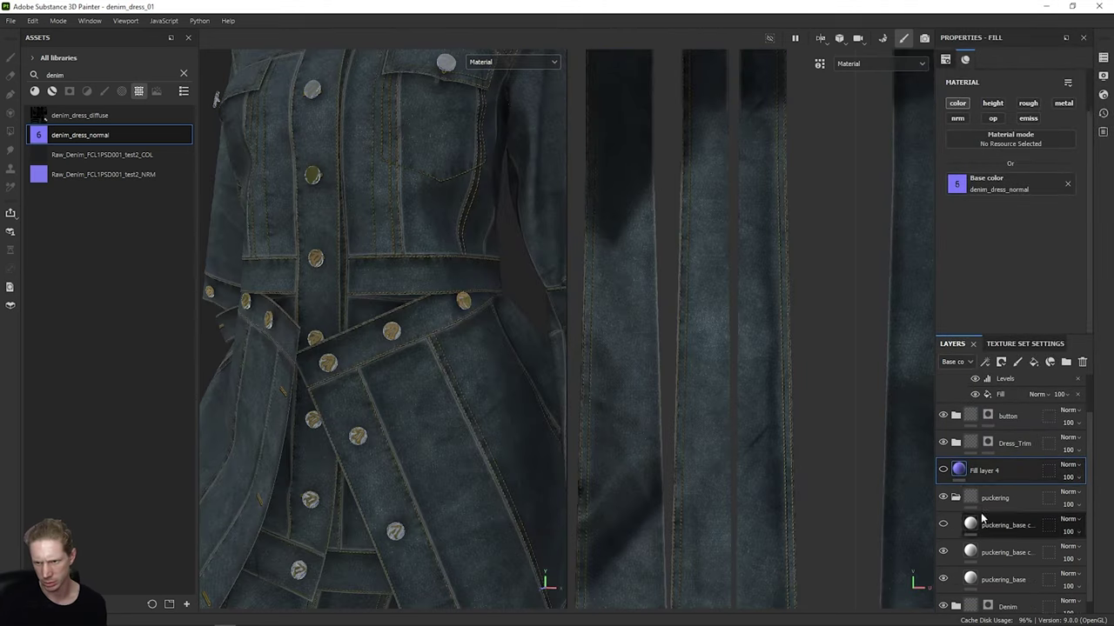
pyautogui.moveTo(984, 503); pyautogui.dragTo(986, 492)
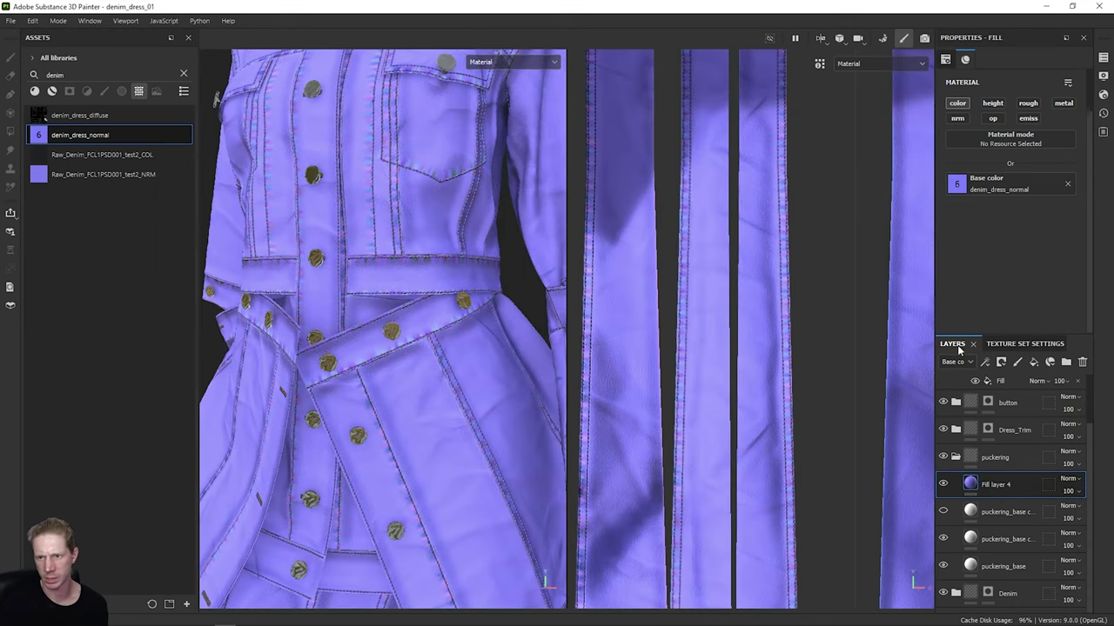
# Step: Add a Gradient filter to the normal-map fill layer, affecting only its color channel
pyautogui.rightClick(986, 483)
pyautogui.click(1006, 499)
pyautogui.click(1007, 116)
pyautogui.press('BackSpace')
pyautogui.press('BackSpace')
pyautogui.press('BackSpace')
pyautogui.press('BackSpace')
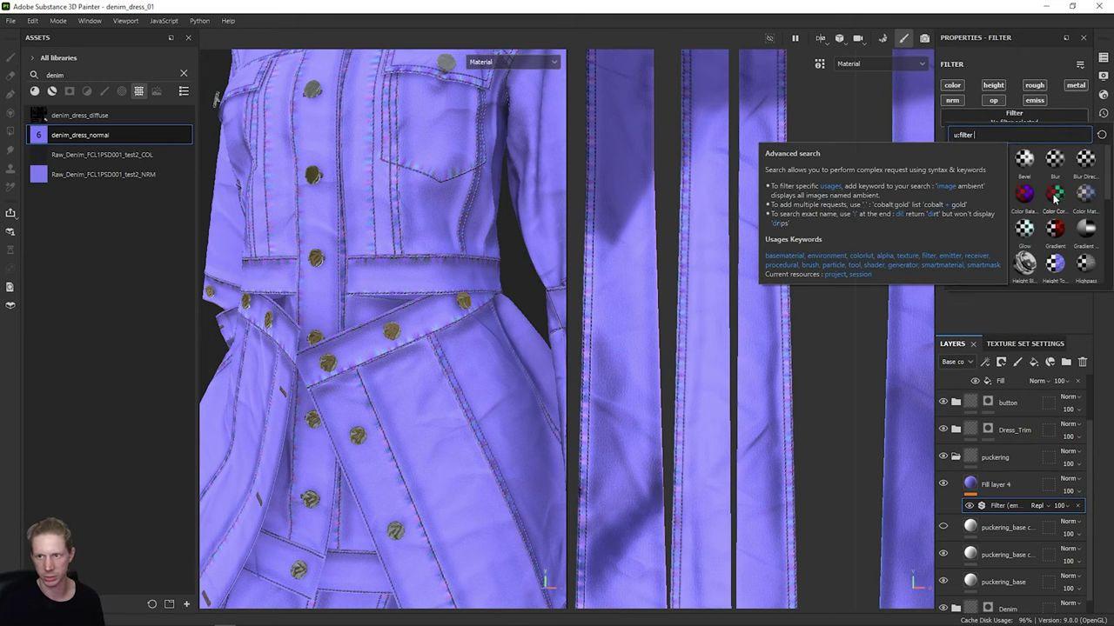
pyautogui.click(1056, 228)
pyautogui.click(1057, 225)
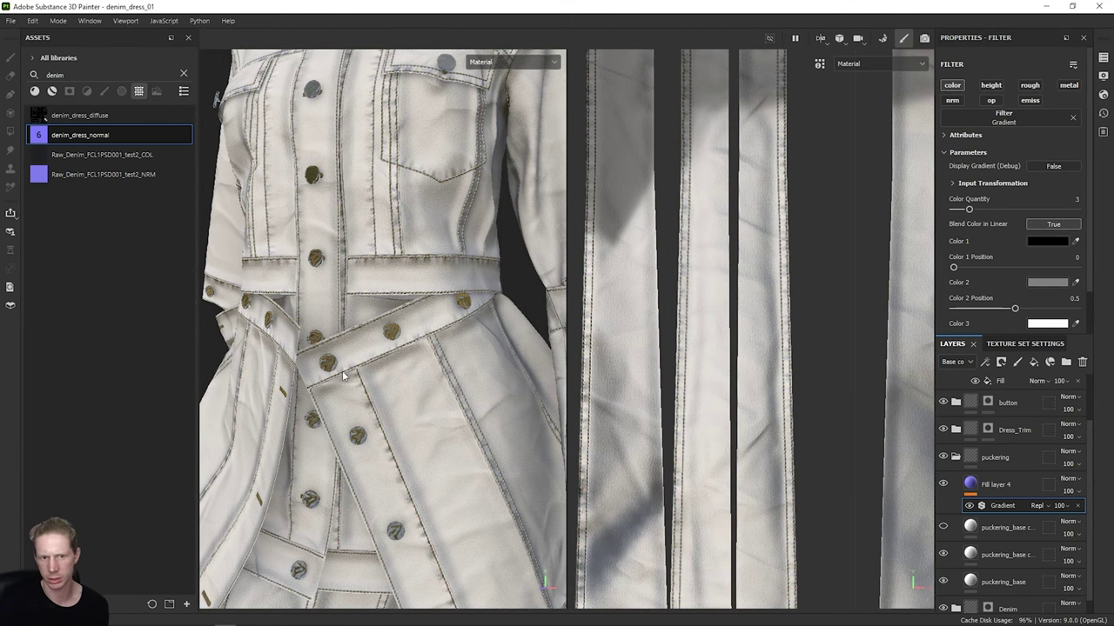
# Step: Set the Gradient filter's Color 1 Position to 0.59, Color 2 Position to 0.66 and Color 3 Position to 0.61
pyautogui.scroll(6, 409, 430)
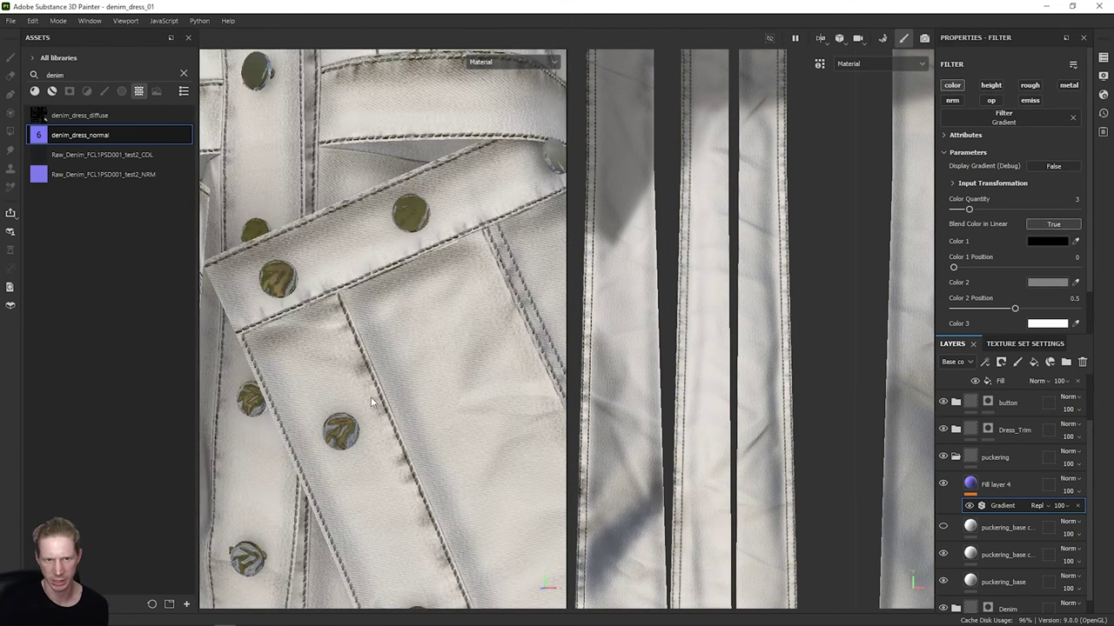
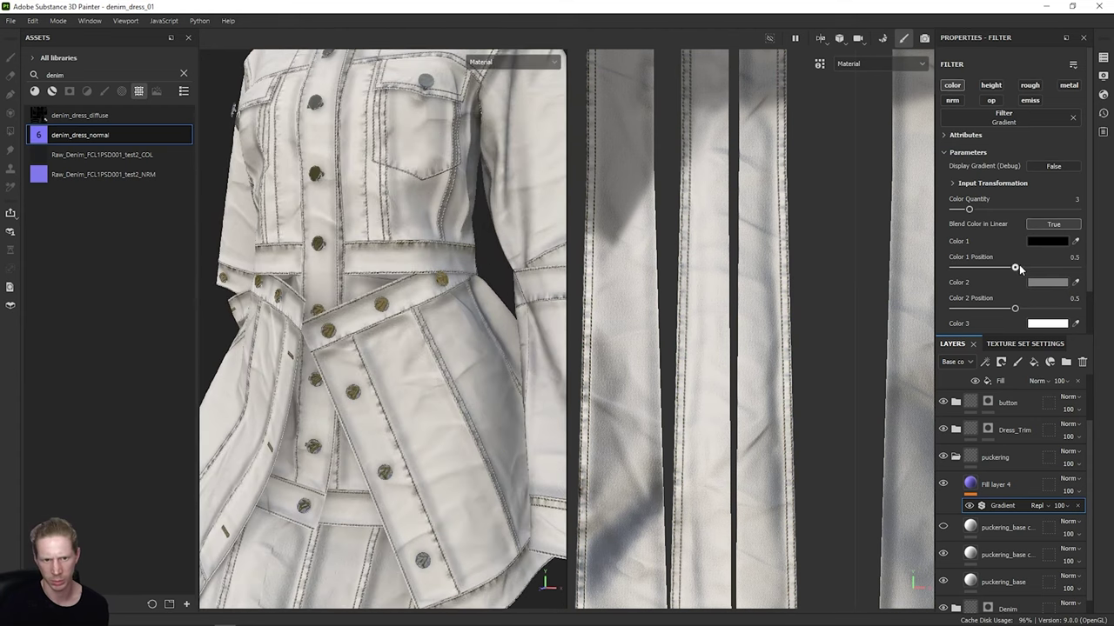
pyautogui.moveTo(1020, 269)
pyautogui.mouseDown()
pyautogui.moveTo(1030, 268)
pyautogui.moveTo(1002, 269)
pyautogui.moveTo(1026, 267)
pyautogui.mouseUp()
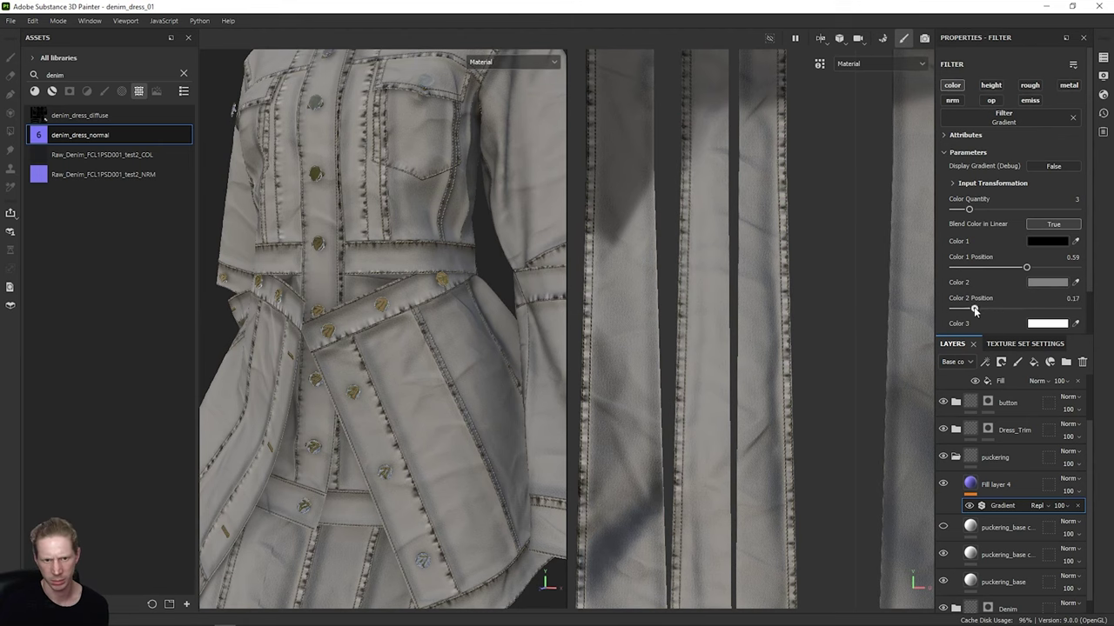
pyautogui.moveTo(974, 311); pyautogui.dragTo(1028, 304)
pyautogui.scroll(-2, 1031, 287)
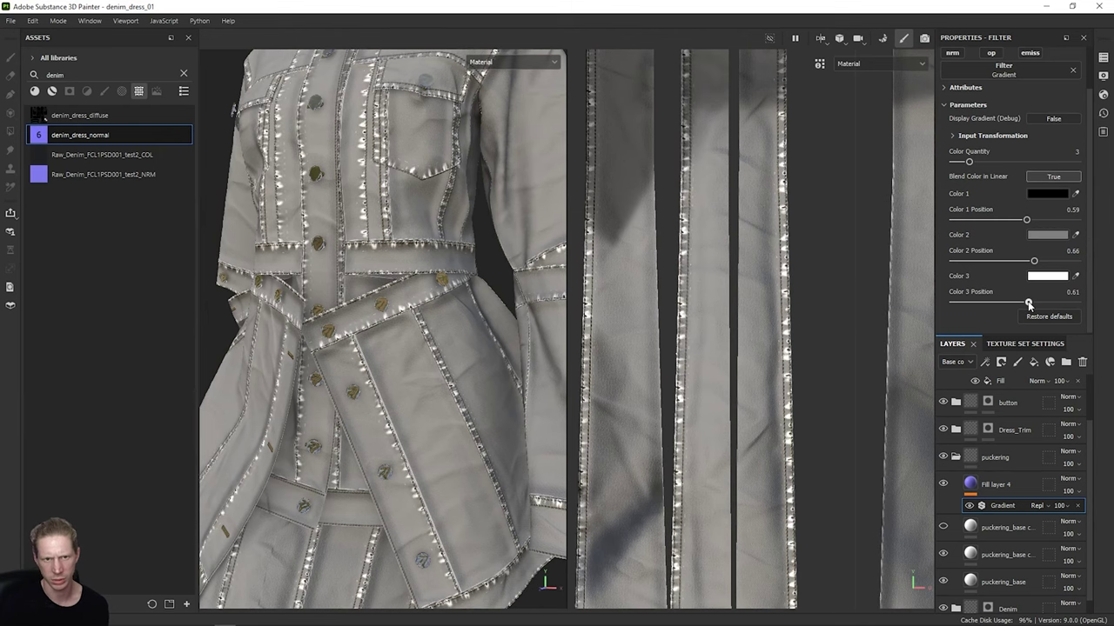
# Step: Set the Gradient's Color 2 Position to 0.67 and check the puckering highlights on the dress seams
pyautogui.scroll(5, 369, 355)
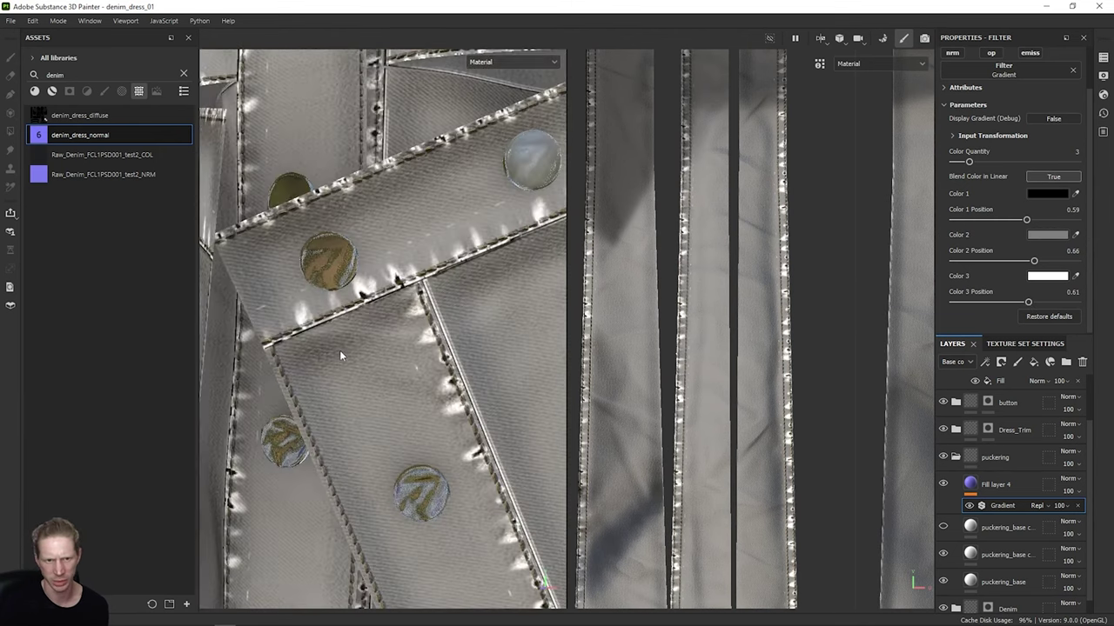
pyautogui.scroll(-1, 432, 236)
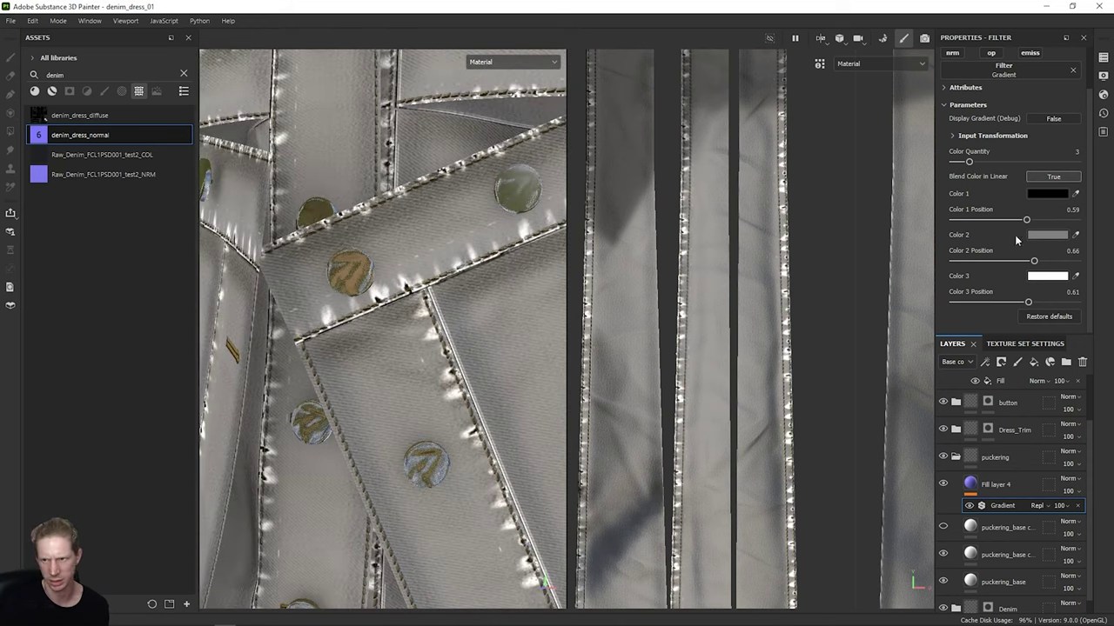
pyautogui.moveTo(1034, 262); pyautogui.dragTo(1036, 263)
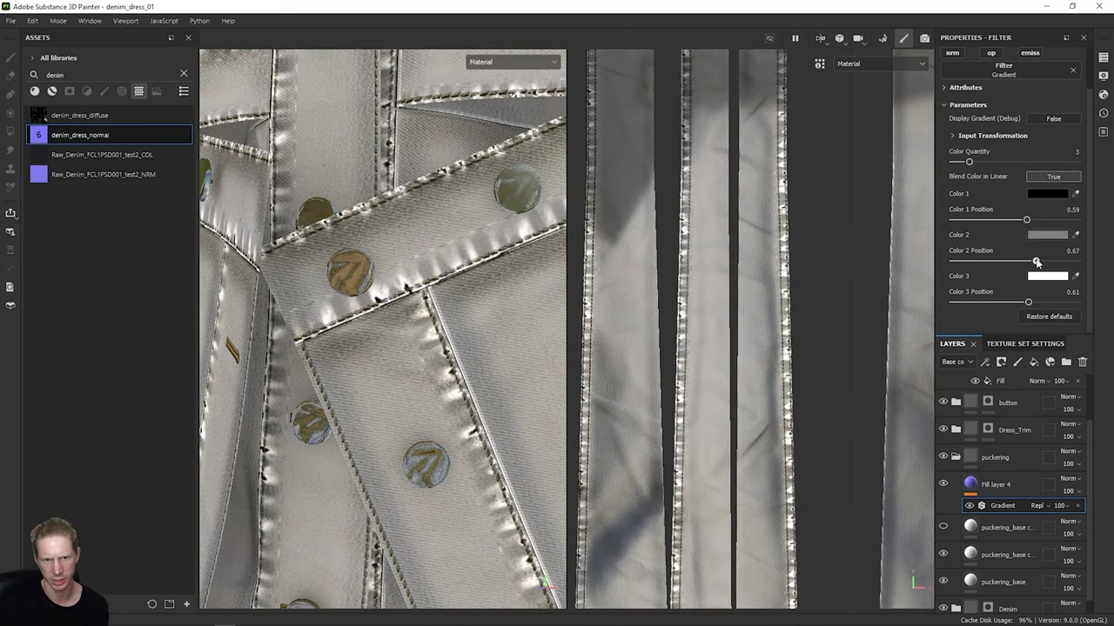
pyautogui.scroll(-8, 332, 294)
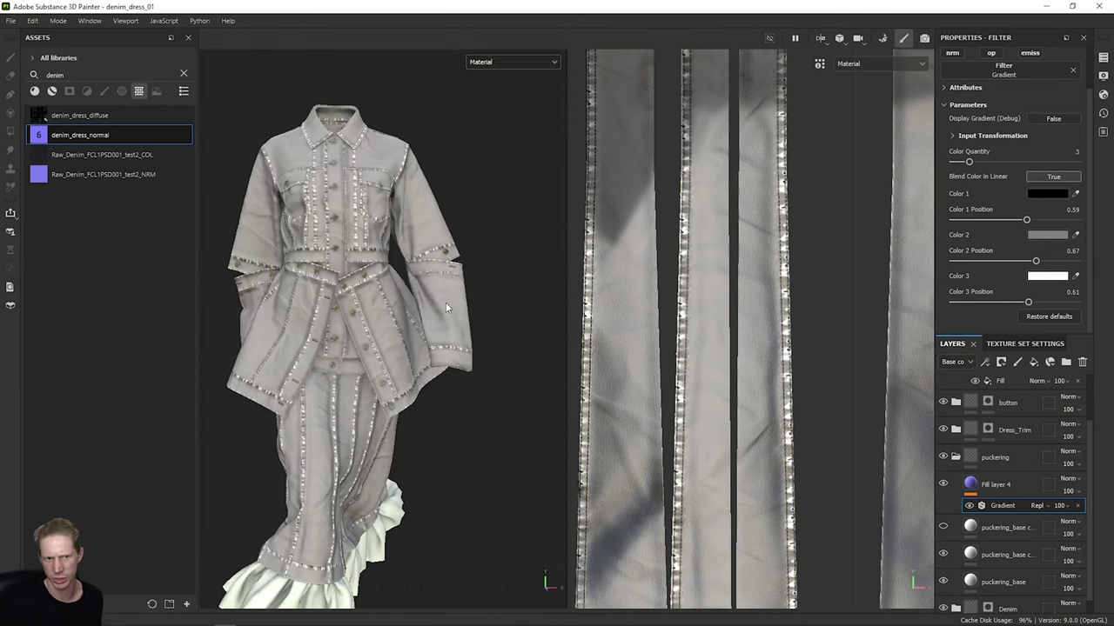
pyautogui.keyDown('alt'); pyautogui.moveTo(446, 302); pyautogui.dragTo(428, 321); pyautogui.keyUp('alt')
pyautogui.scroll(5, 428, 321)
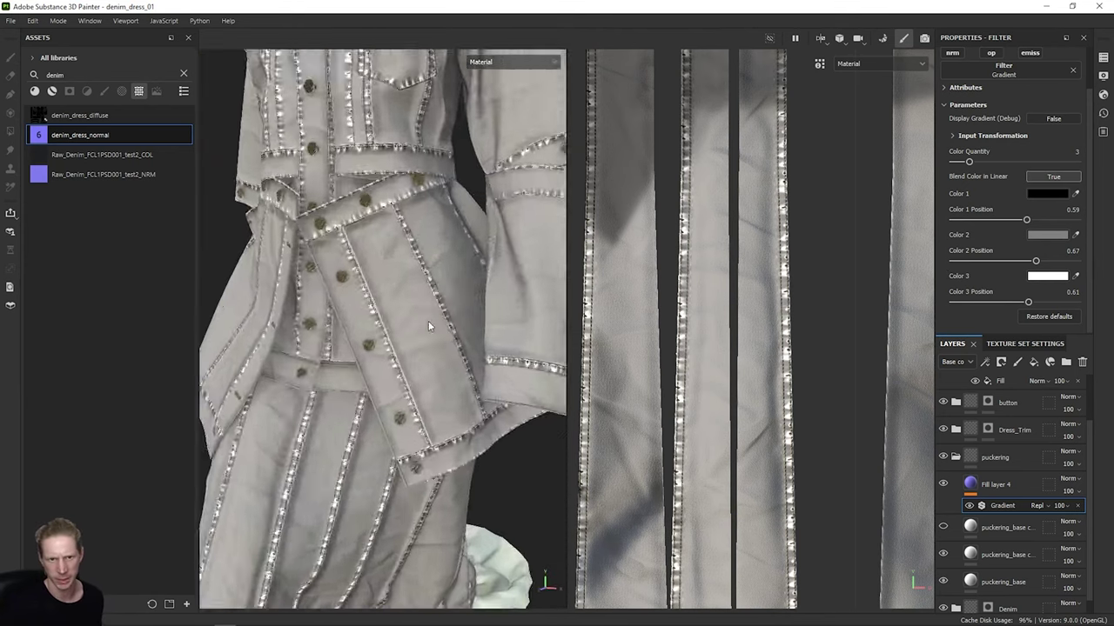
pyautogui.scroll(3, 428, 321)
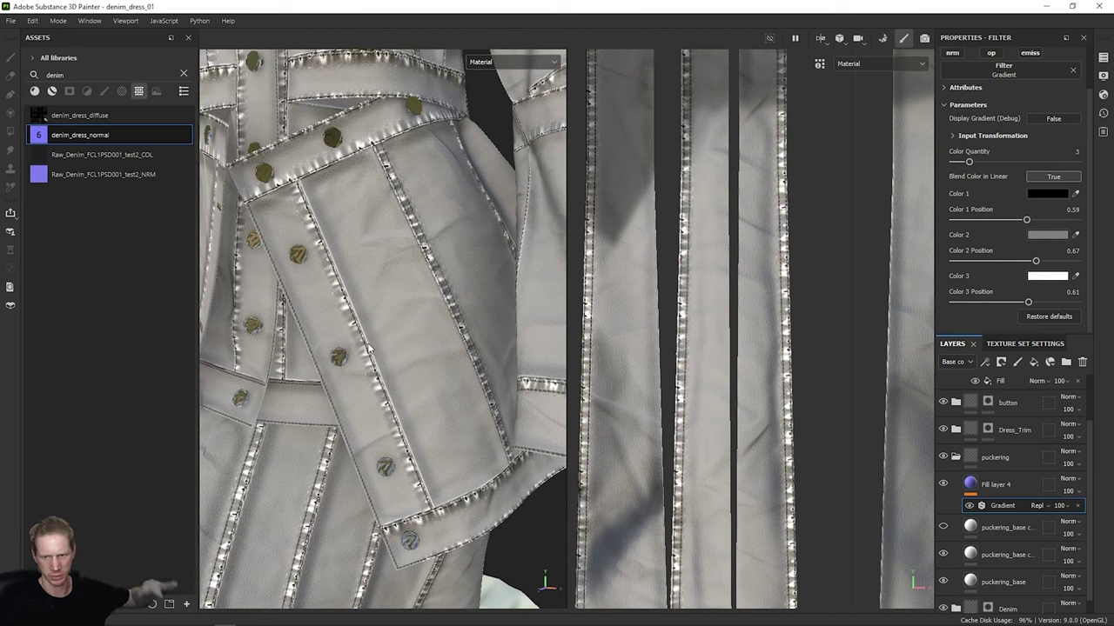
# Step: Try the Screen blend mode on the normal-map fill layer and compare the dress with the layer hidden and shown
pyautogui.click(957, 364)
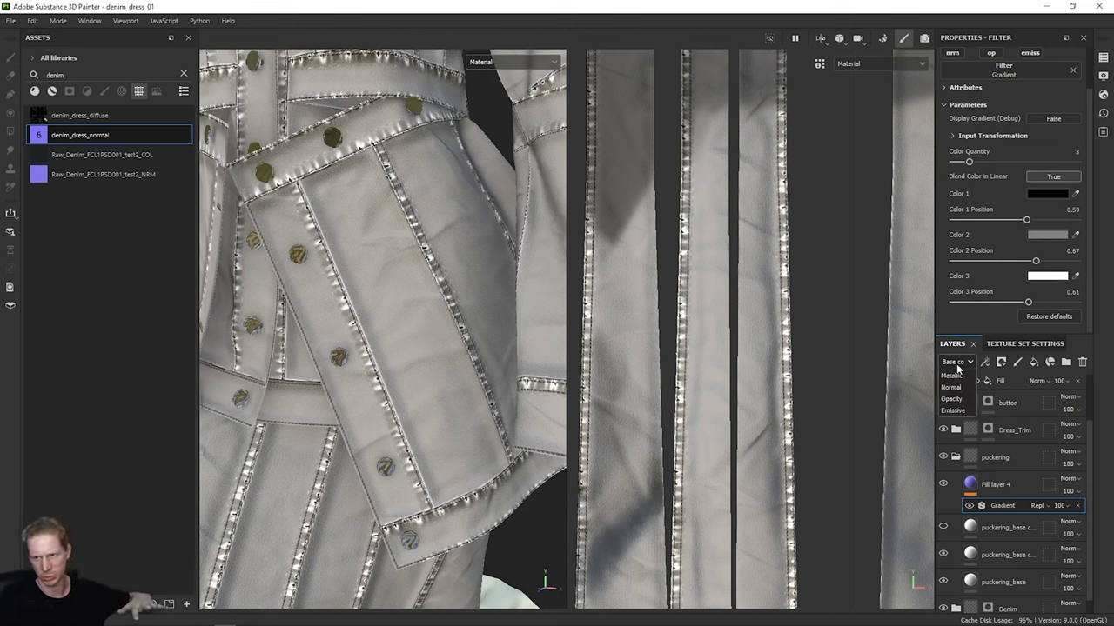
pyautogui.click(1068, 480)
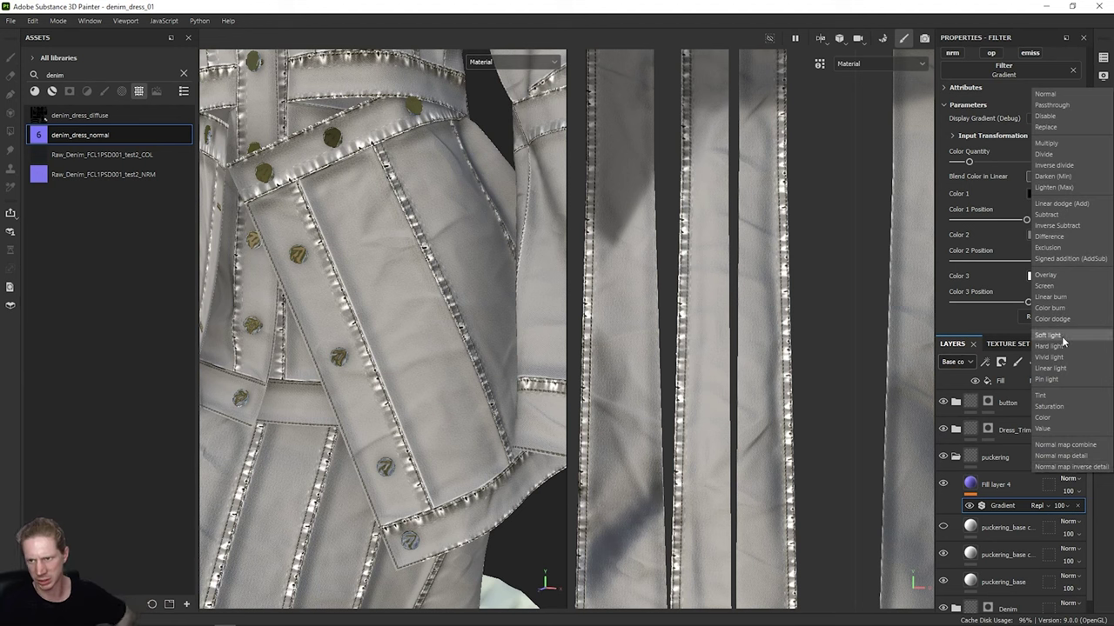
pyautogui.click(1063, 287)
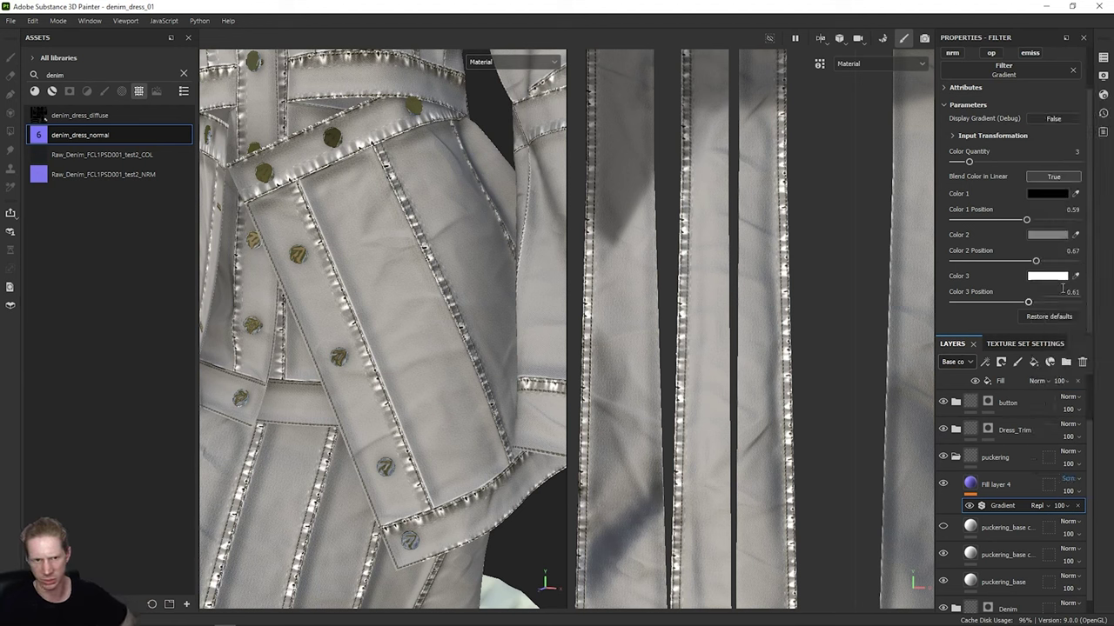
pyautogui.click(1074, 480)
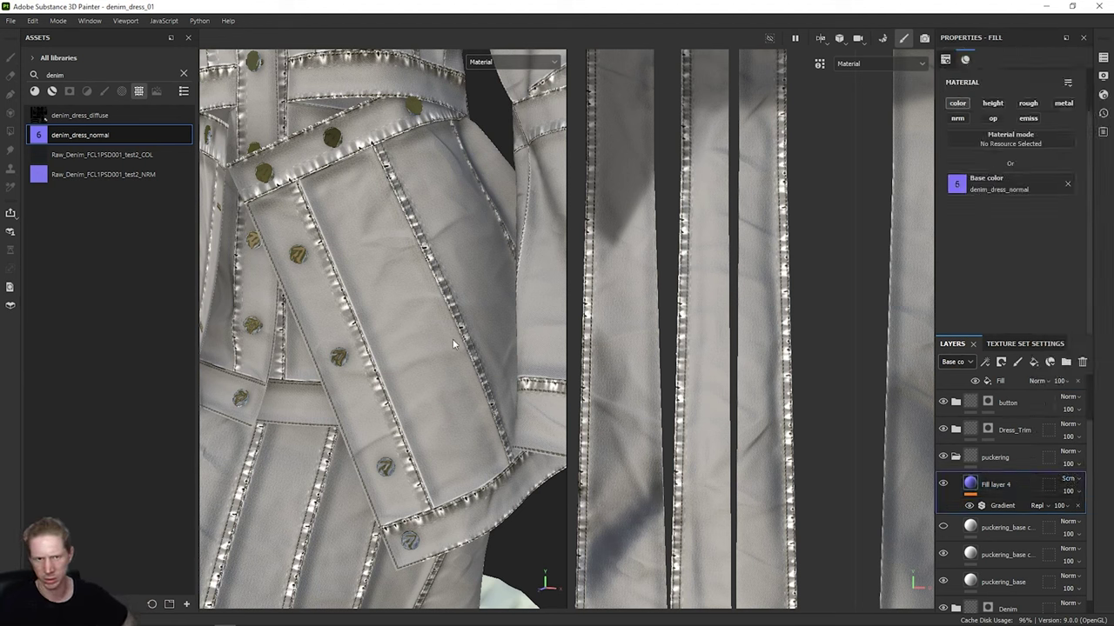
pyautogui.click(943, 485)
pyautogui.click(943, 485)
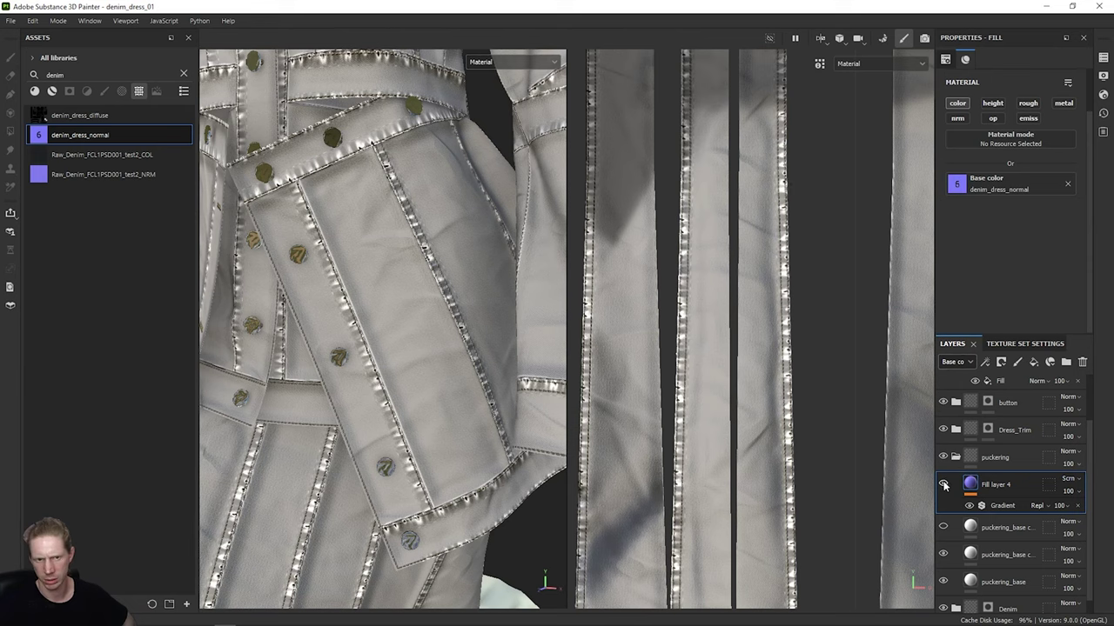
# Step: Try the Overlay blend mode on the normal-map fill layer, then set it back to Normal
pyautogui.click(1077, 481)
pyautogui.click(1055, 274)
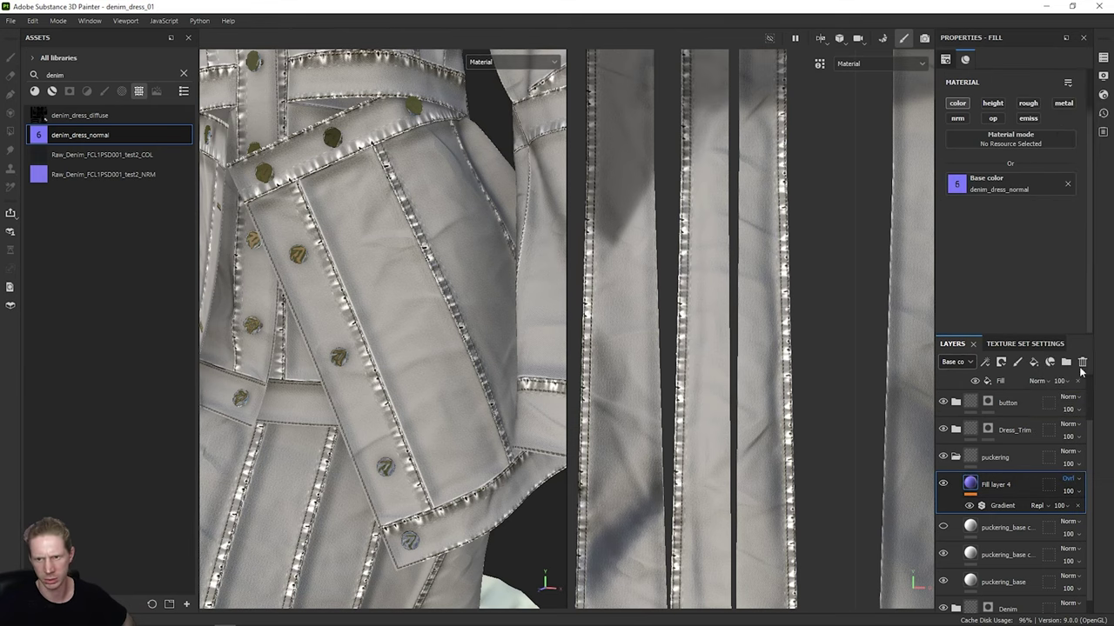
pyautogui.click(1076, 479)
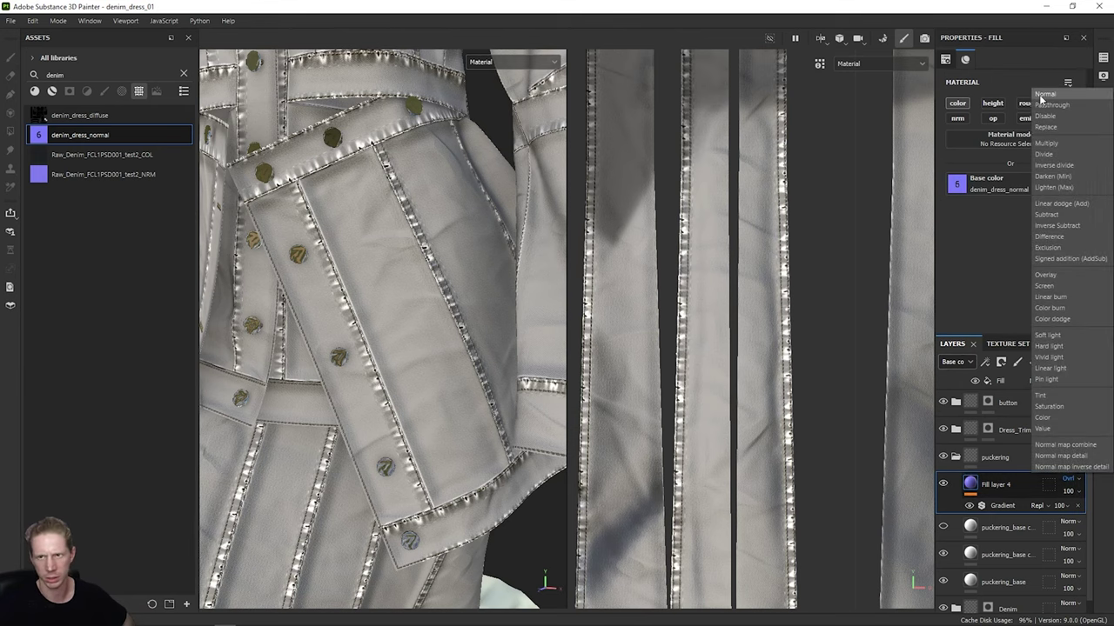
pyautogui.click(1044, 95)
# Step: Set the normal-map fill layer's blend mode to Multiply in the base color channel and check the dress seams
pyautogui.click(1076, 479)
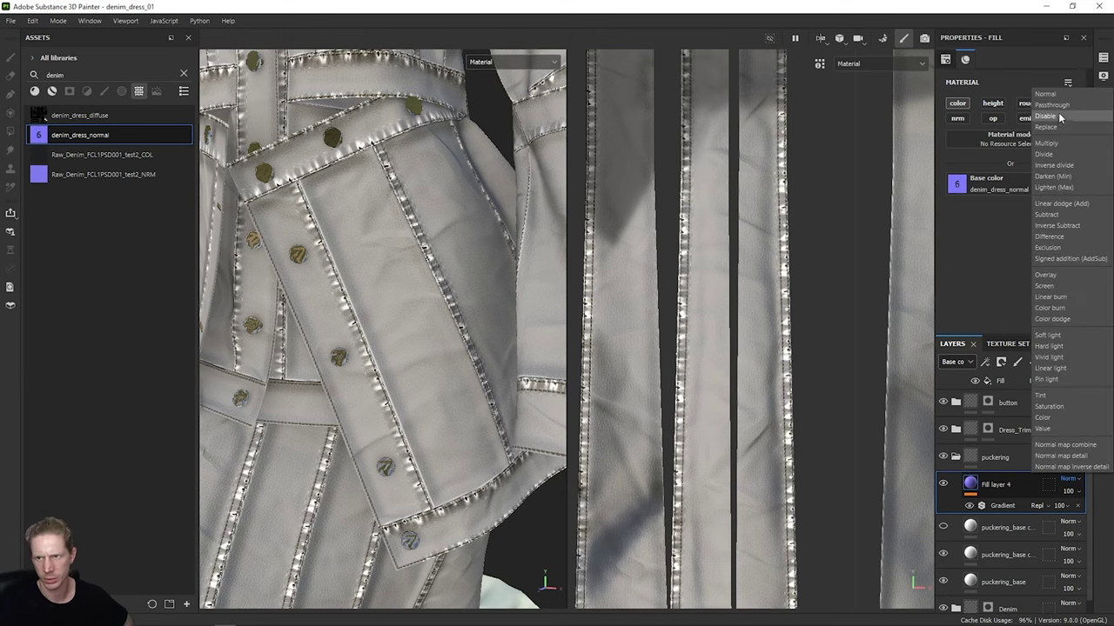
pyautogui.click(1060, 144)
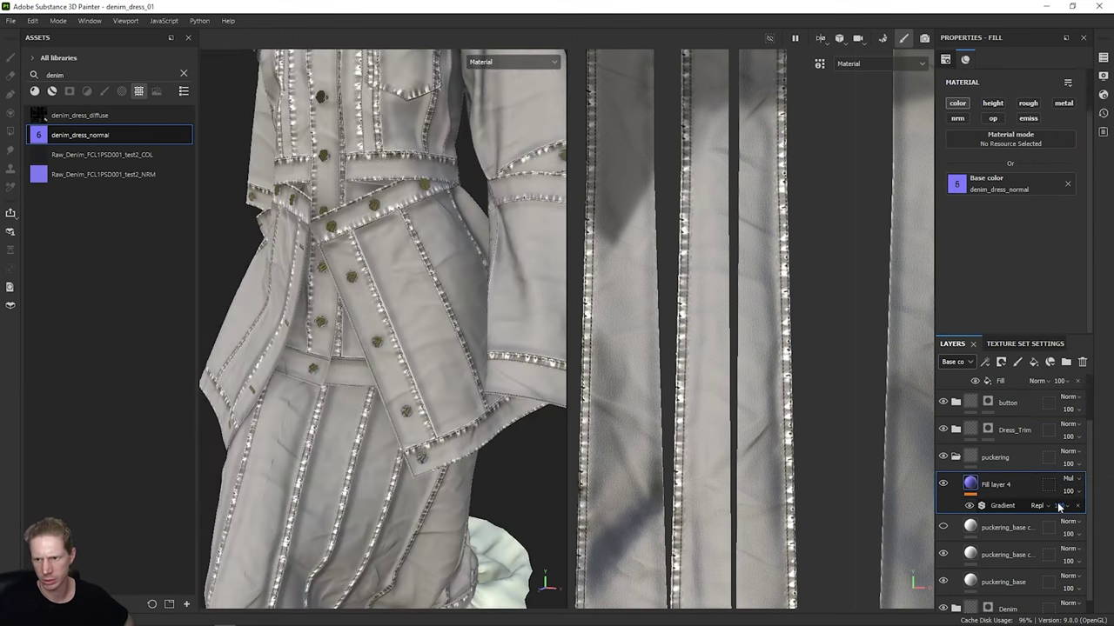
pyautogui.keyDown('alt'); pyautogui.moveTo(442, 346); pyautogui.dragTo(435, 314); pyautogui.keyUp('alt')
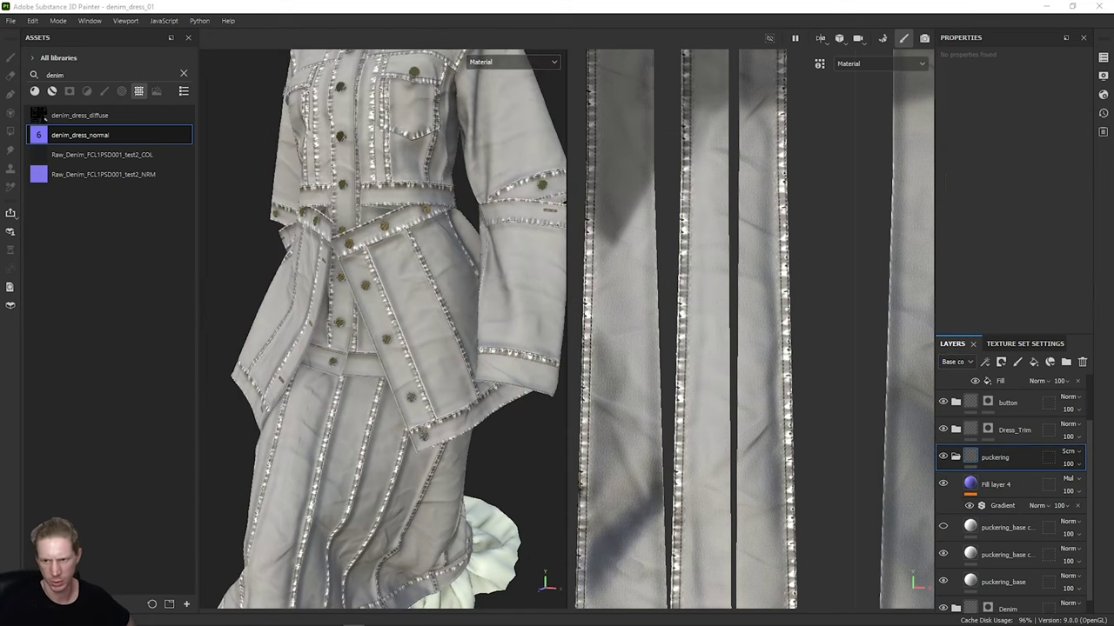
# Step: Try a lower opacity on the Multiply fill layer in the puckering folder
pyautogui.click(1069, 479)
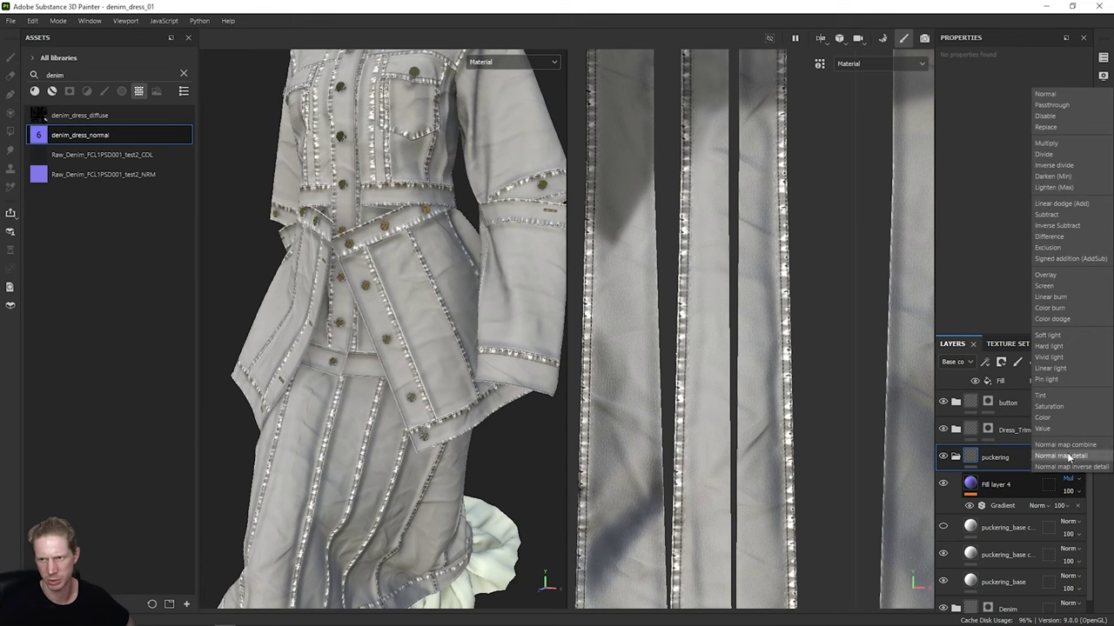
pyautogui.click(1080, 495)
pyautogui.moveTo(1107, 514); pyautogui.dragTo(1065, 513)
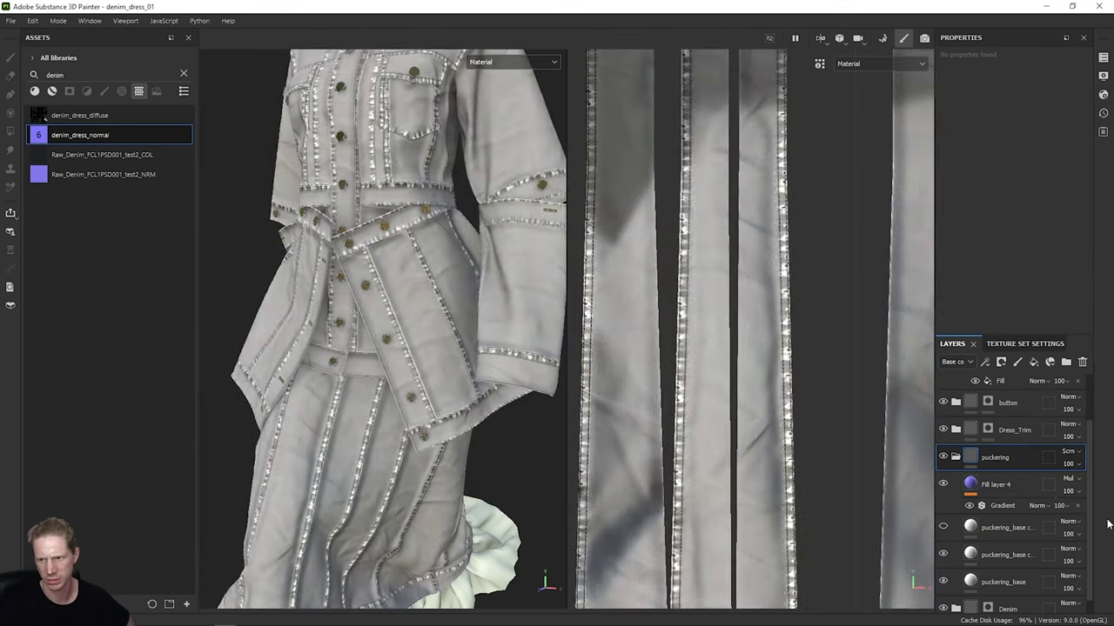
# Step: Add a new folder directly above the puckering folder and name it "puckering shadows"
pyautogui.click(956, 457)
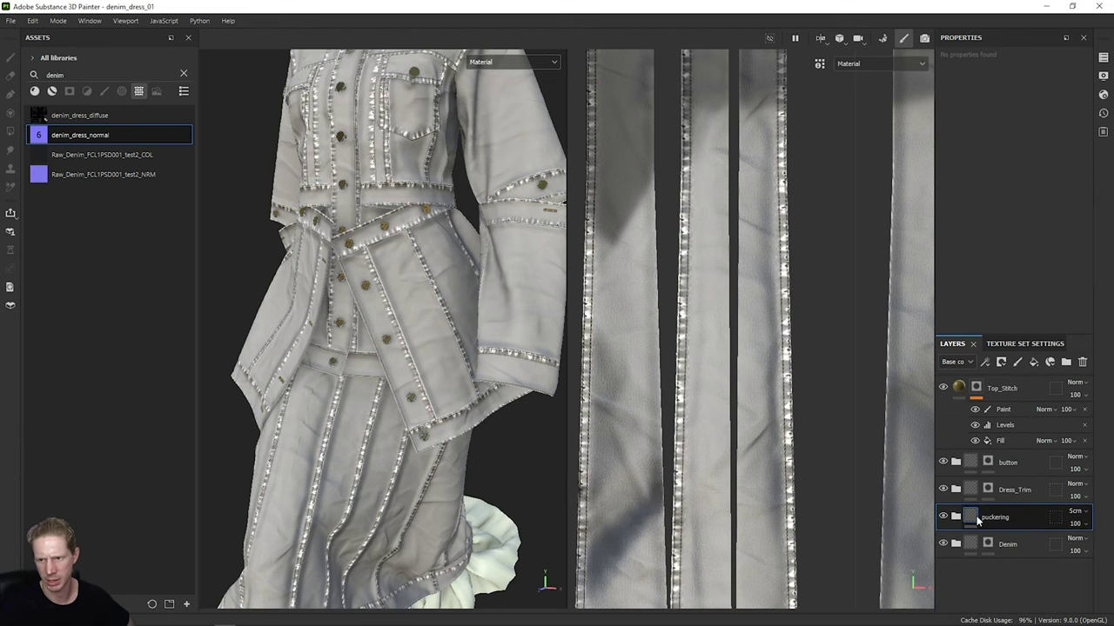
pyautogui.click(956, 517)
pyautogui.scroll(-2, 1009, 488)
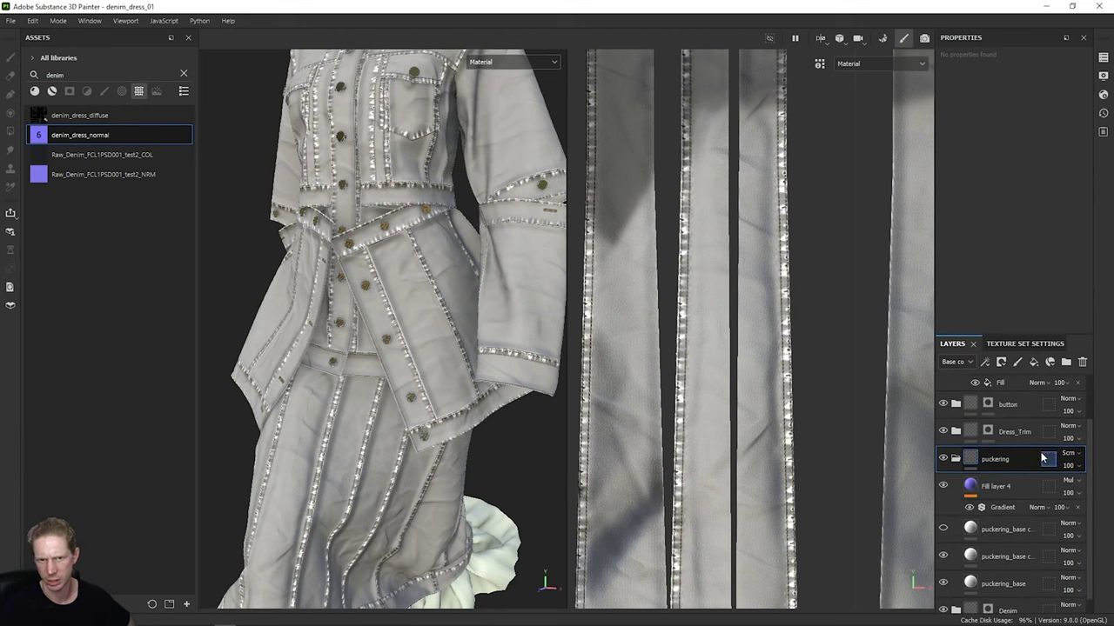
pyautogui.scroll(-1, 1043, 459)
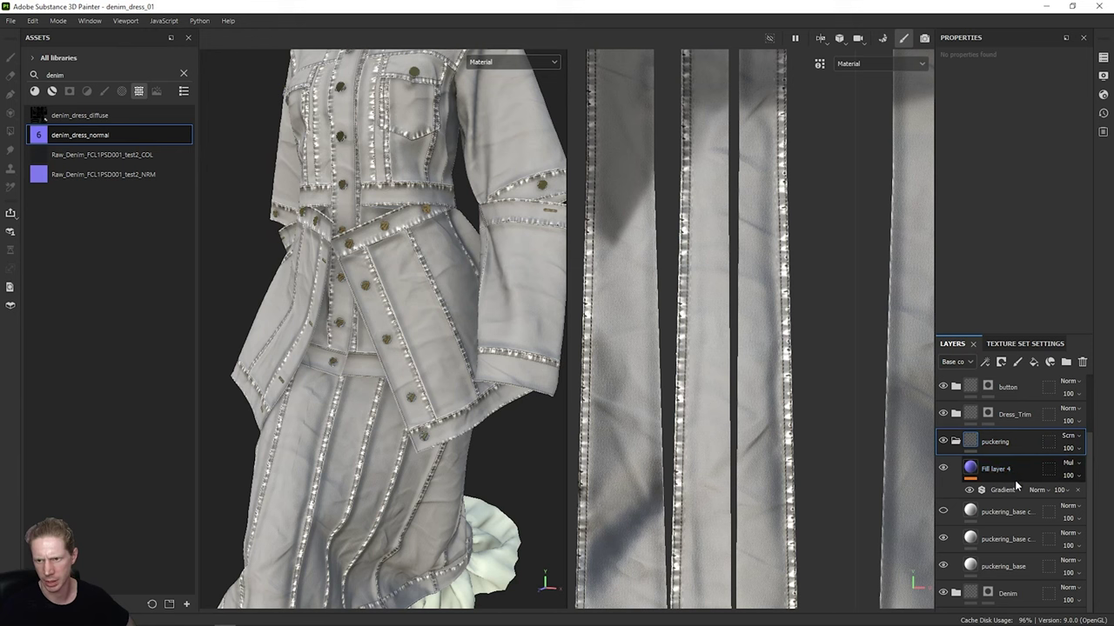
pyautogui.scroll(1, 1016, 486)
pyautogui.click(1066, 363)
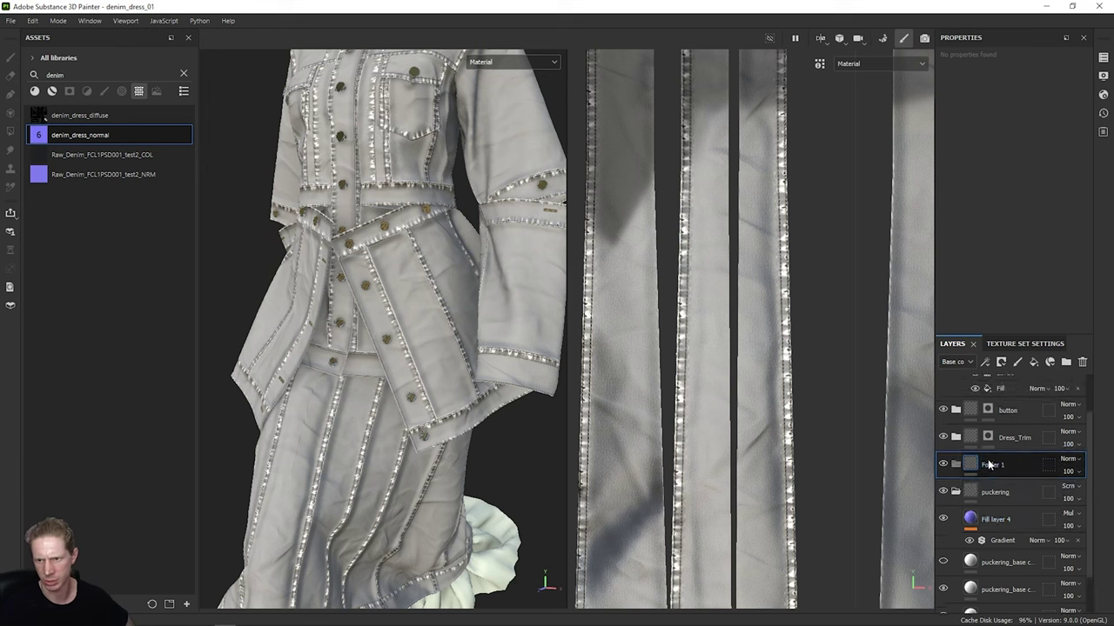
pyautogui.doubleClick(993, 466)
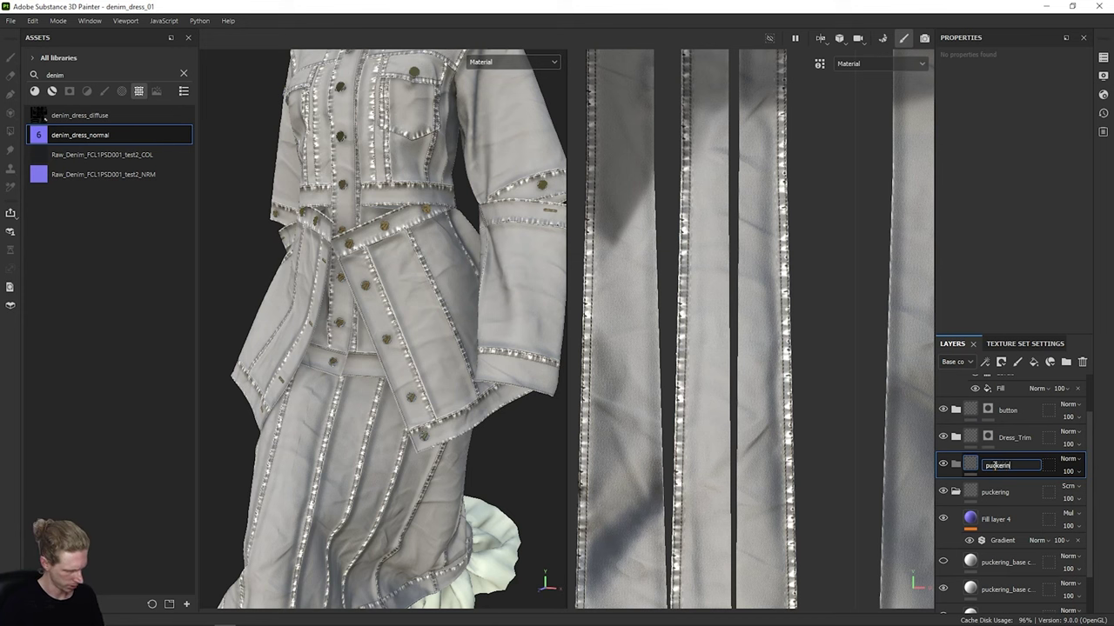
pyautogui.write('puckering shadows')
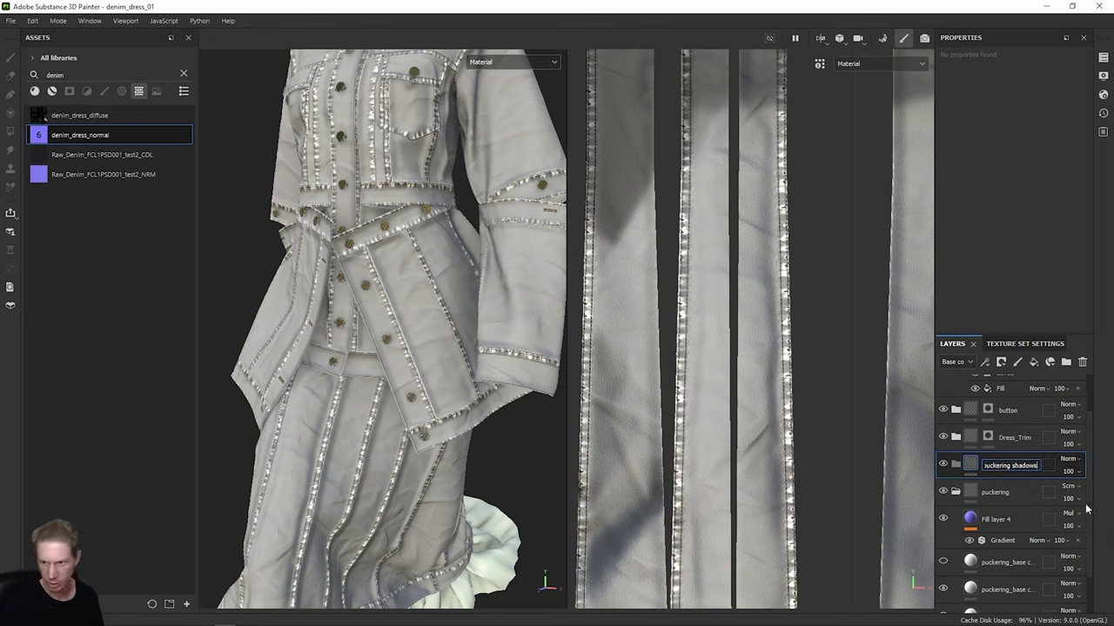
# Step: Move the normal-map fill layer into the puckering shadows folder and set that folder's blend mode to Overlay
pyautogui.click(996, 519)
pyautogui.moveTo(996, 520); pyautogui.dragTo(1008, 466)
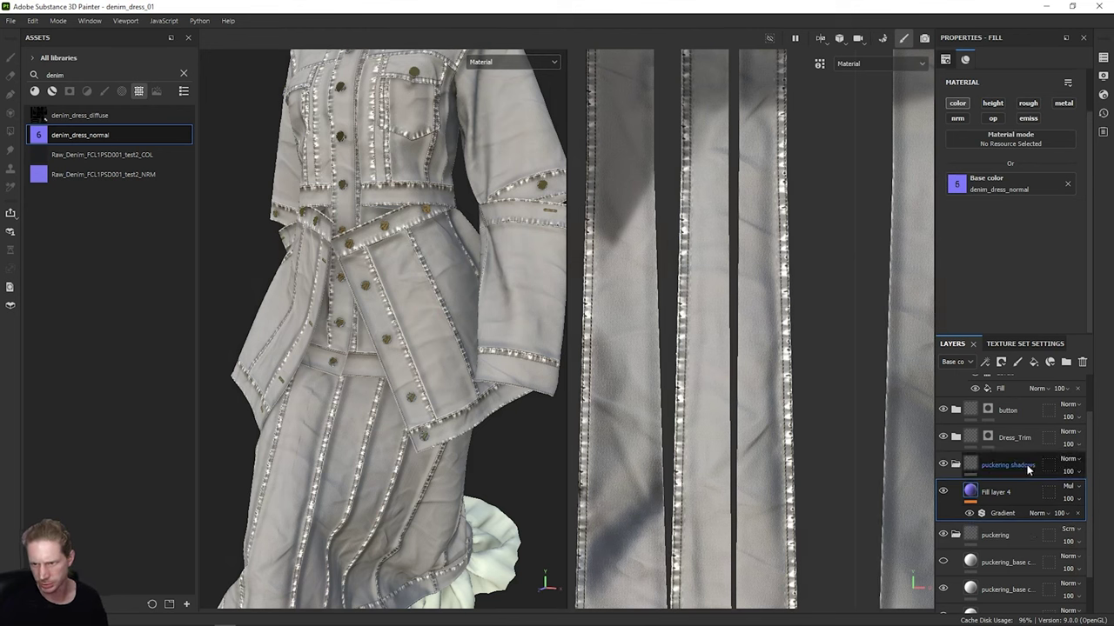
pyautogui.click(1027, 468)
pyautogui.click(1069, 460)
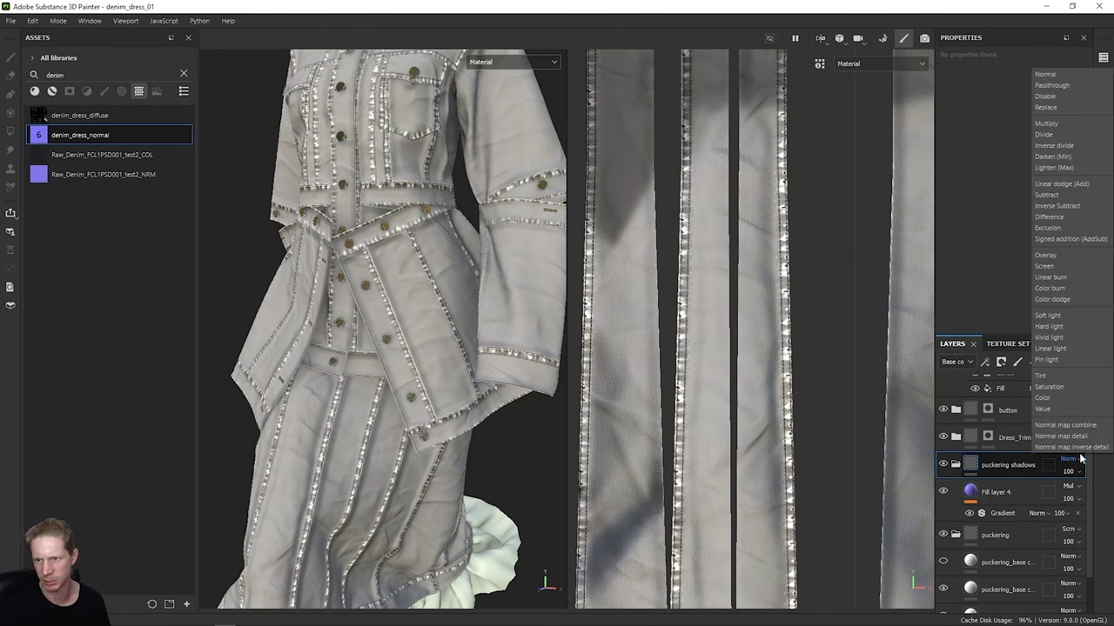
pyautogui.click(1071, 257)
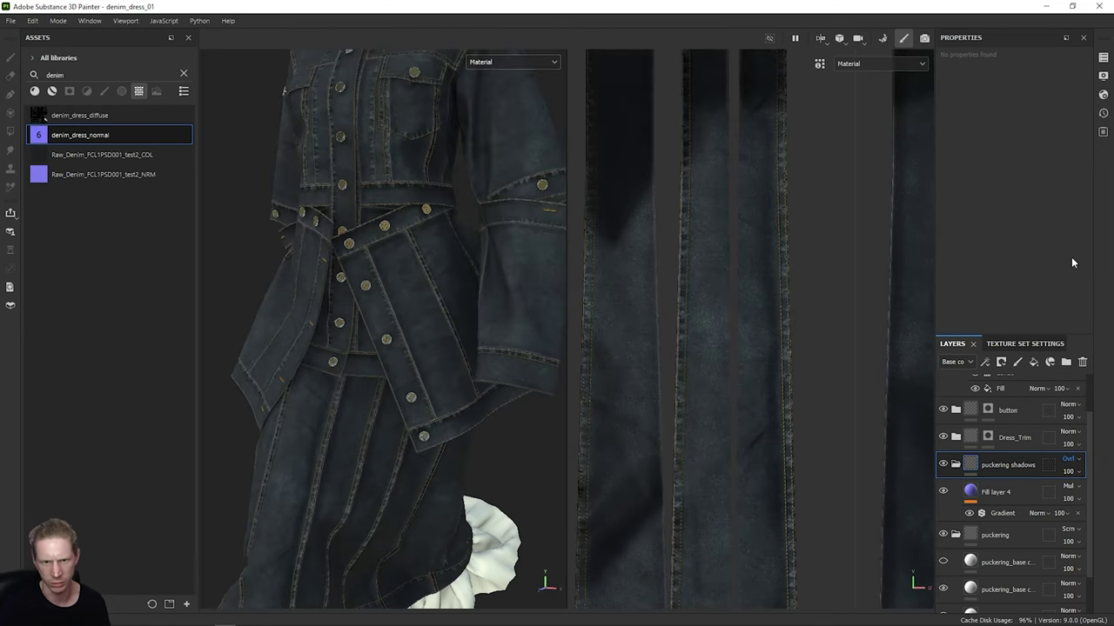
# Step: Compare the dress with the puckering shadows folder hidden and shown, and examine the seams up close and from afar
pyautogui.click(942, 466)
pyautogui.click(942, 465)
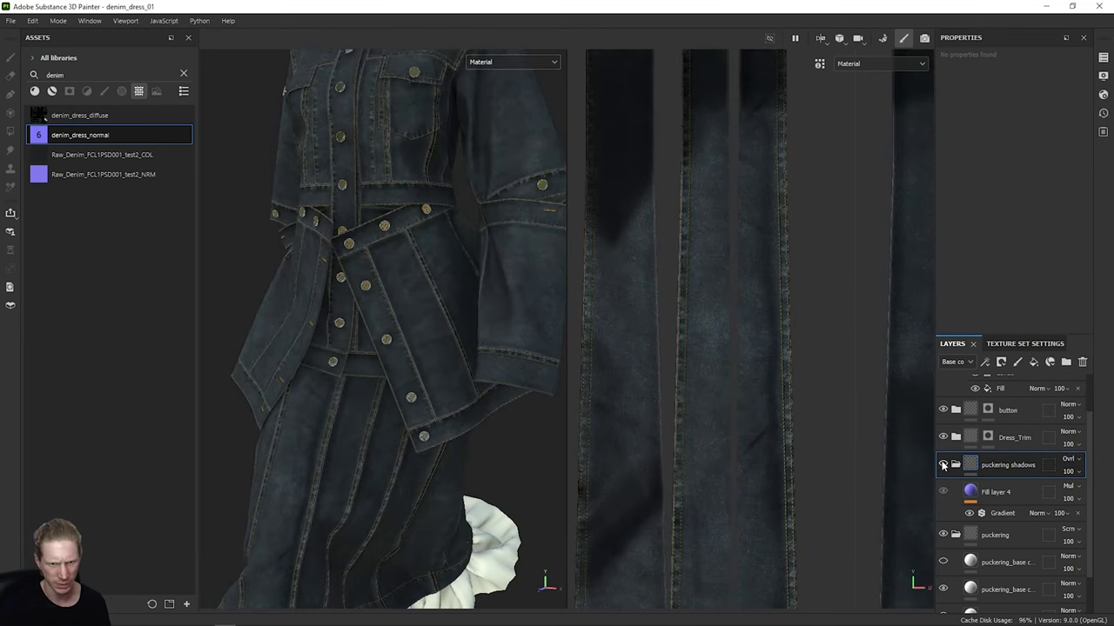
pyautogui.click(942, 465)
pyautogui.click(942, 466)
pyautogui.scroll(6, 366, 340)
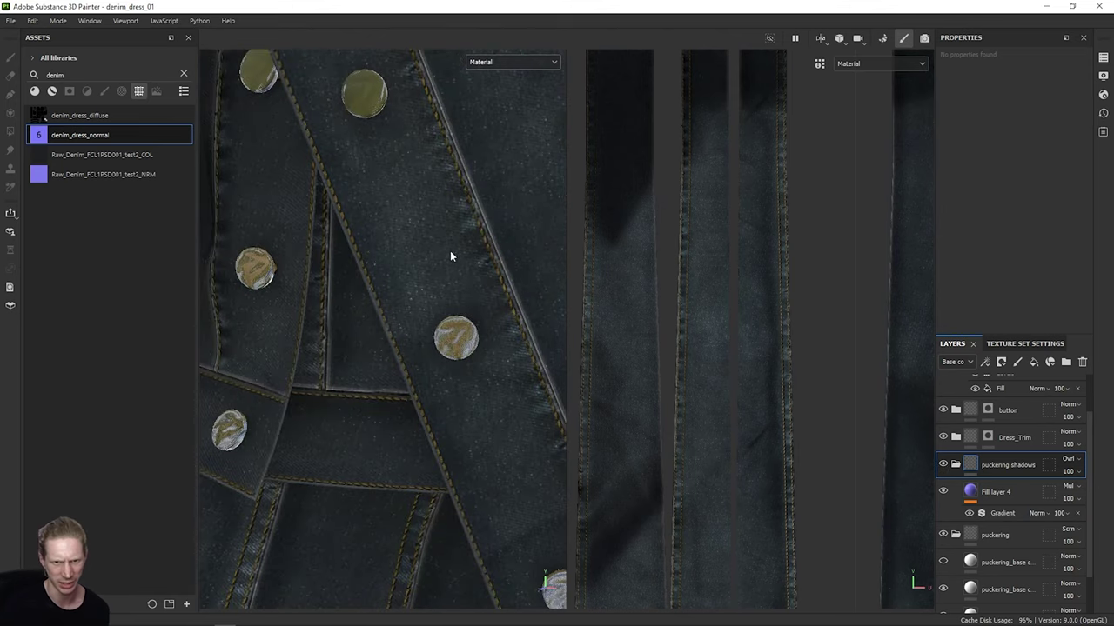
pyautogui.scroll(-10, 475, 227)
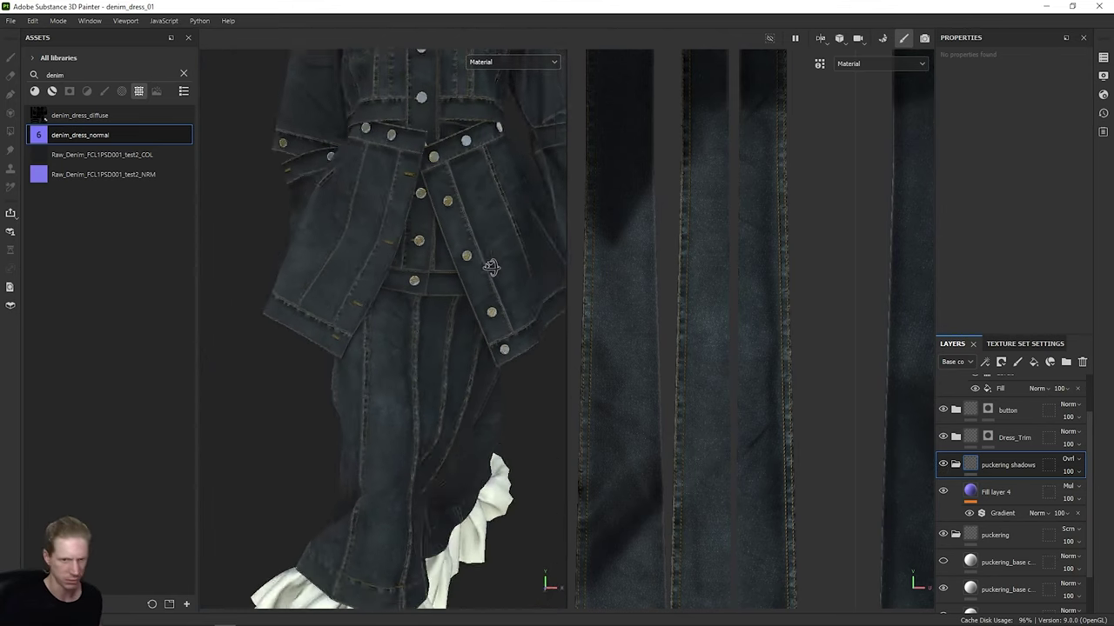
pyautogui.keyDown('alt'); pyautogui.moveTo(490, 249); pyautogui.dragTo(438, 168); pyautogui.keyUp('alt')
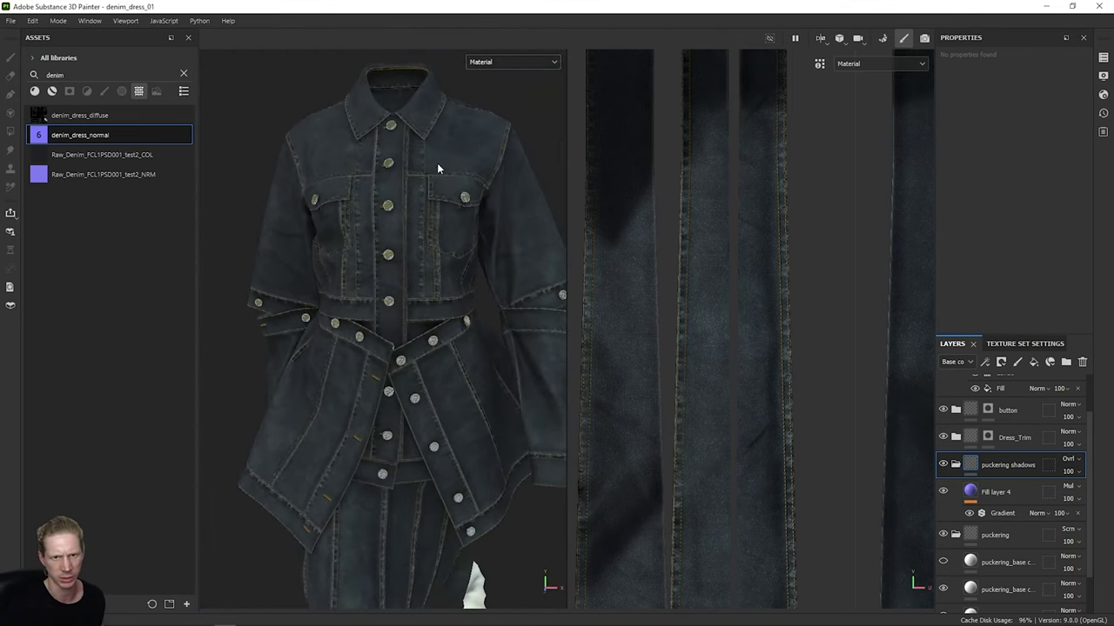
pyautogui.scroll(5, 419, 316)
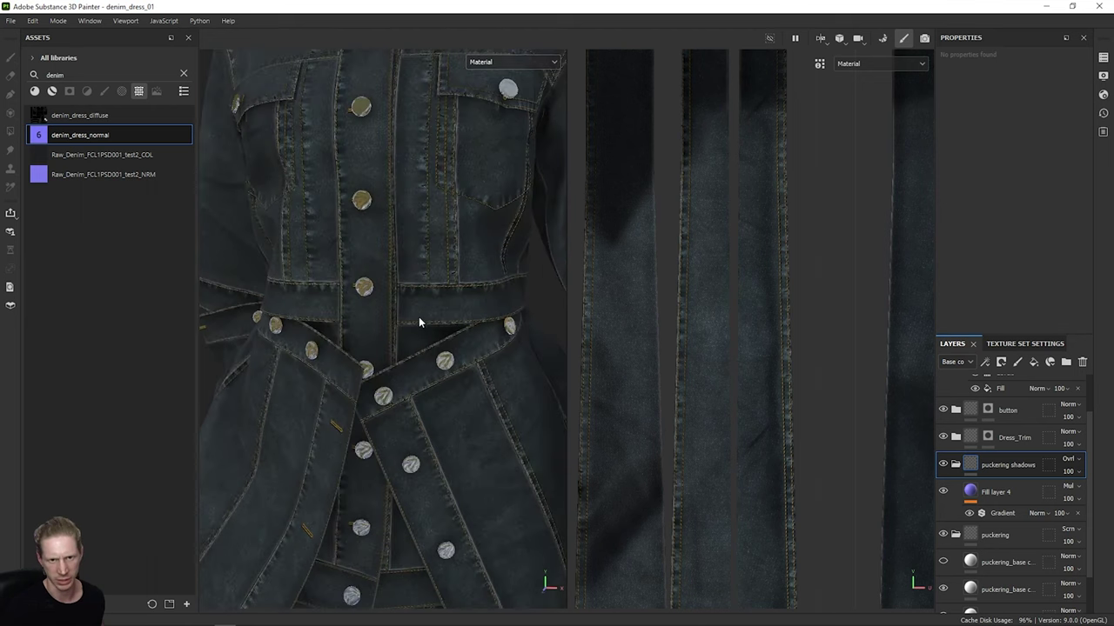
pyautogui.keyDown('alt'); pyautogui.moveTo(418, 317); pyautogui.dragTo(467, 308); pyautogui.keyUp('alt')
pyautogui.scroll(4, 302, 297)
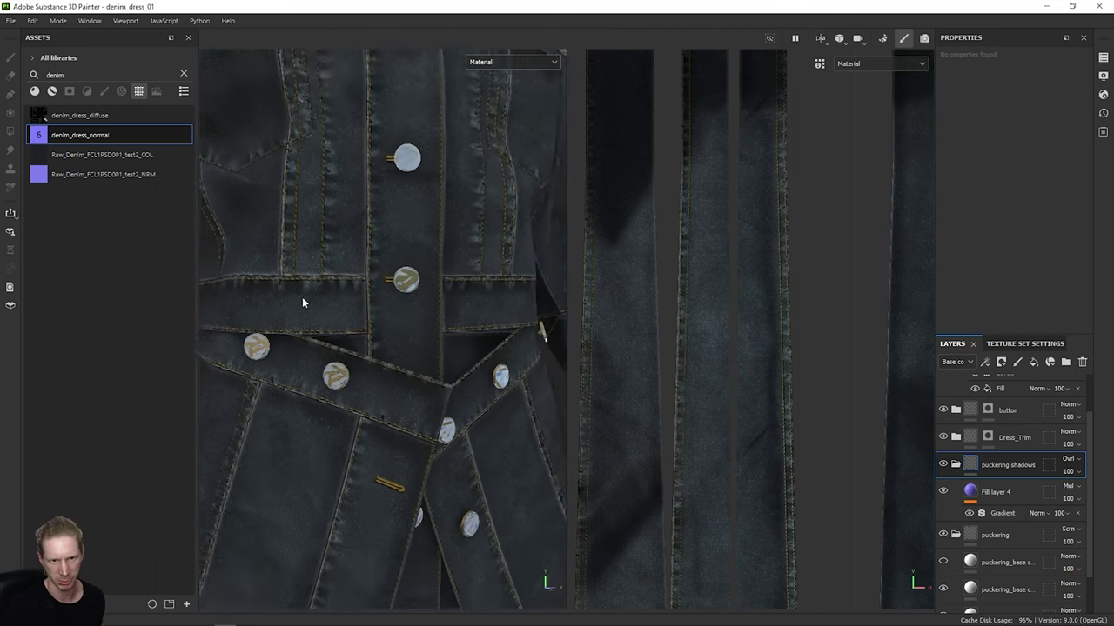
pyautogui.scroll(-5, 266, 285)
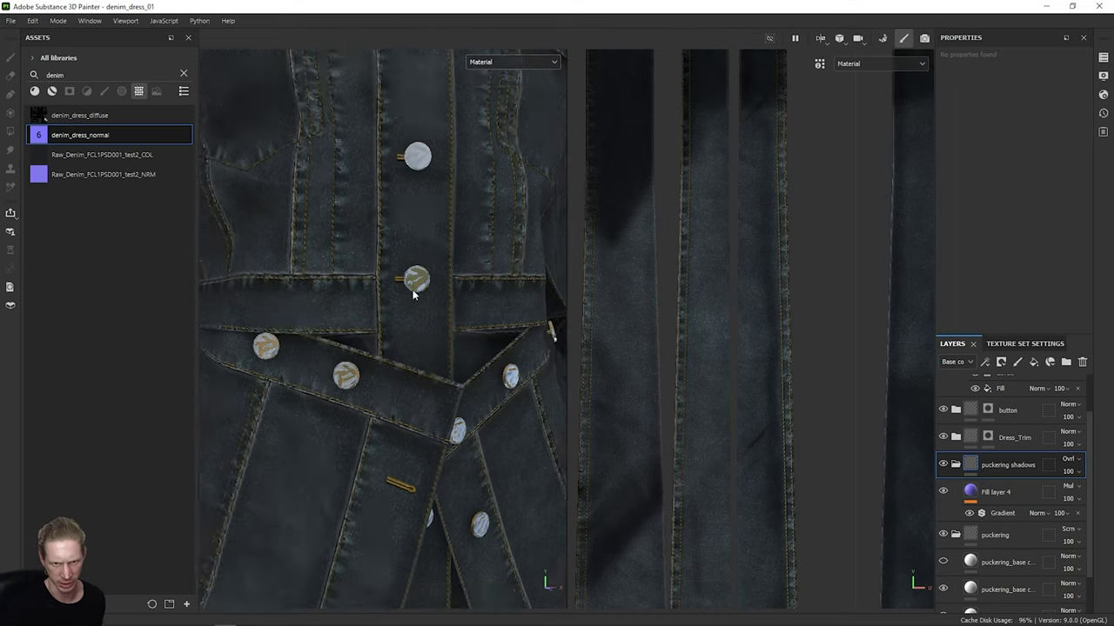
# Step: Display only the base color channel, examine the puckering along the seams, and return to the Material display
pyautogui.click(524, 63)
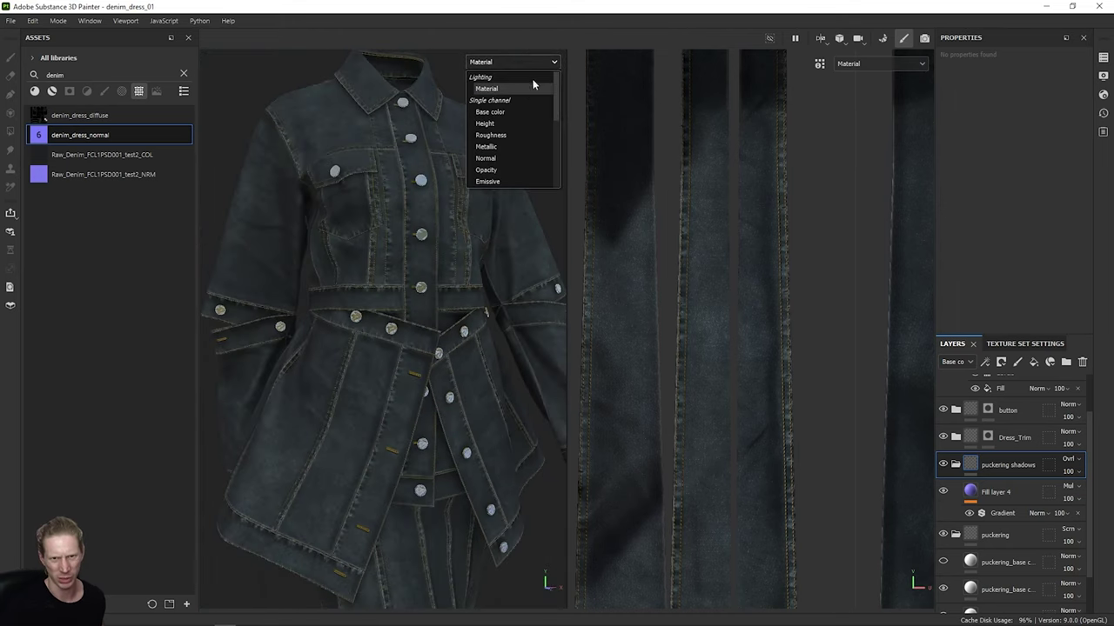
pyautogui.click(516, 112)
pyautogui.keyDown('alt'); pyautogui.moveTo(450, 271); pyautogui.dragTo(382, 308); pyautogui.keyUp('alt')
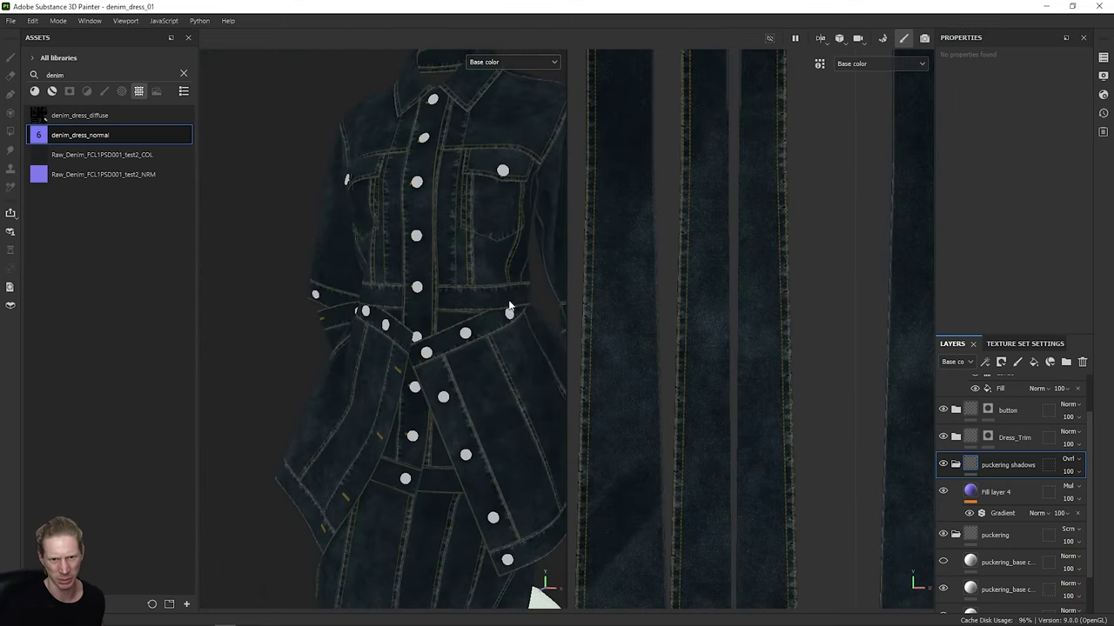
pyautogui.keyDown('alt'); pyautogui.moveTo(481, 327); pyautogui.dragTo(516, 307); pyautogui.keyUp('alt')
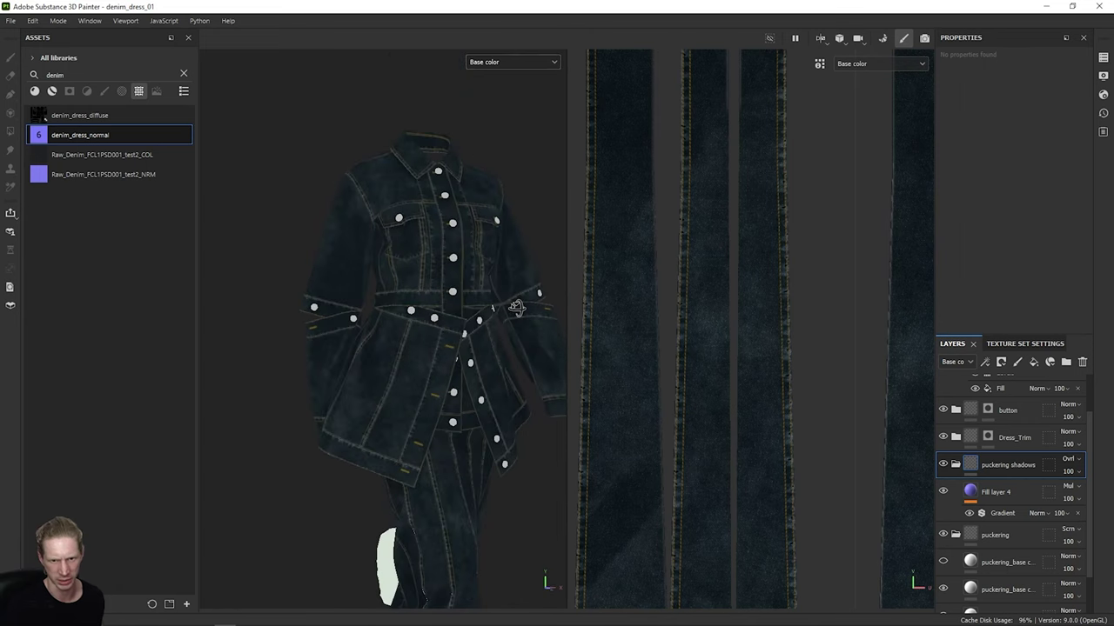
pyautogui.scroll(5, 384, 364)
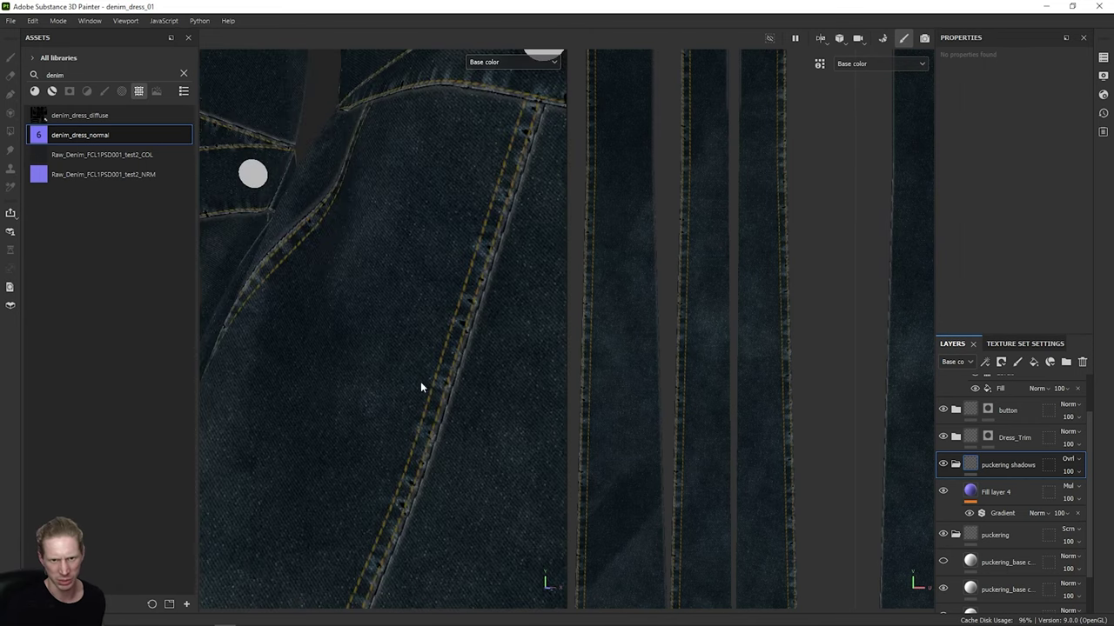
pyautogui.scroll(-1, 450, 364)
pyautogui.scroll(-6, 451, 367)
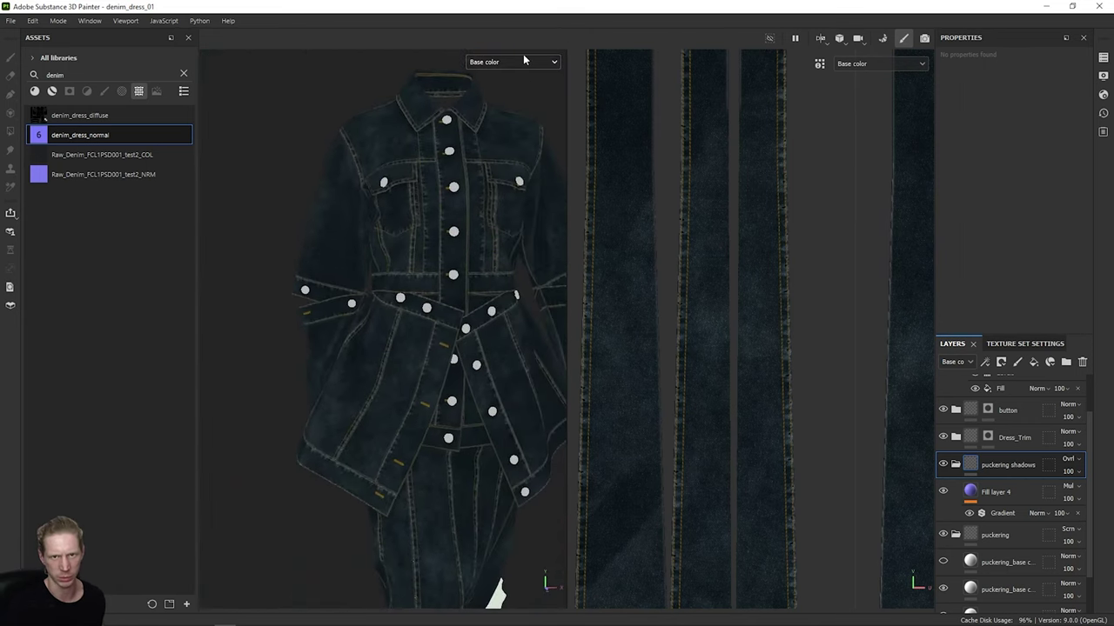
pyautogui.click(526, 62)
pyautogui.click(525, 87)
# Step: Lower the puckering shadows folder's opacity to 79 and check the seam shading across the dress
pyautogui.keyDown('alt'); pyautogui.moveTo(523, 88); pyautogui.dragTo(374, 322); pyautogui.keyUp('alt')
pyautogui.keyDown('alt'); pyautogui.moveTo(438, 389); pyautogui.dragTo(379, 454, button='middle'); pyautogui.keyUp('alt')
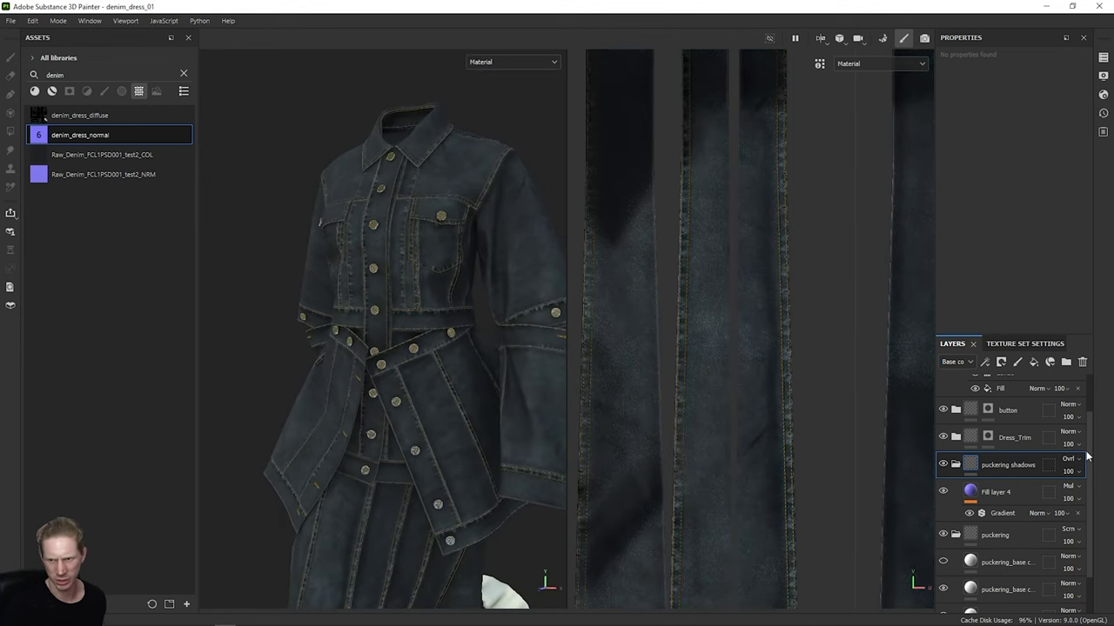
pyautogui.moveTo(1107, 494); pyautogui.dragTo(1103, 494)
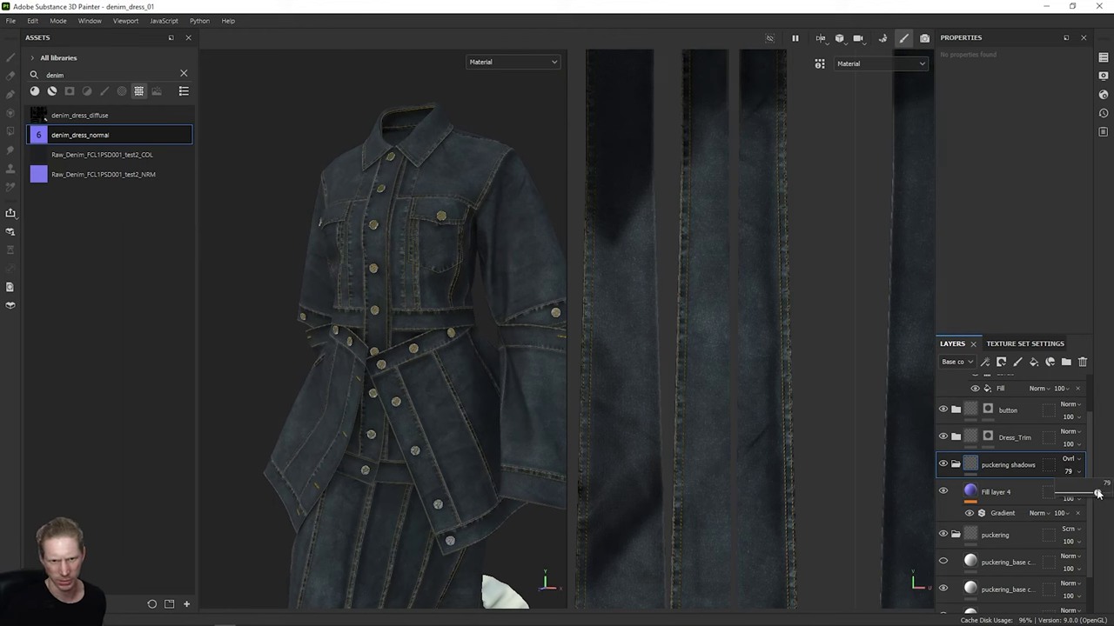
pyautogui.moveTo(403, 373)
pyautogui.keyDown('alt'); pyautogui.mouseDown()
pyautogui.moveTo(455, 368)
pyautogui.moveTo(442, 358)
pyautogui.moveTo(405, 365)
pyautogui.mouseUp(); pyautogui.keyUp('alt')
pyautogui.keyDown('alt'); pyautogui.moveTo(424, 362); pyautogui.dragTo(424, 217, button='middle'); pyautogui.keyUp('alt')
pyautogui.moveTo(443, 286)
pyautogui.keyDown('shift'); pyautogui.mouseDown(button='right')
pyautogui.moveTo(423, 286)
pyautogui.moveTo(469, 290)
pyautogui.moveTo(440, 289)
pyautogui.mouseUp(button='right'); pyautogui.keyUp('shift')
pyautogui.keyDown('alt'); pyautogui.moveTo(439, 284); pyautogui.dragTo(440, 365, button='middle'); pyautogui.keyUp('alt')
pyautogui.keyDown('alt'); pyautogui.moveTo(440, 365); pyautogui.dragTo(436, 355); pyautogui.keyUp('alt')
pyautogui.keyDown('alt'); pyautogui.moveTo(438, 355); pyautogui.dragTo(421, 361, button='middle'); pyautogui.keyUp('alt')
# Step: Collapse the puckering shadows and puckering folders in the layer stack
pyautogui.click(956, 464)
pyautogui.scroll(2, 1027, 490)
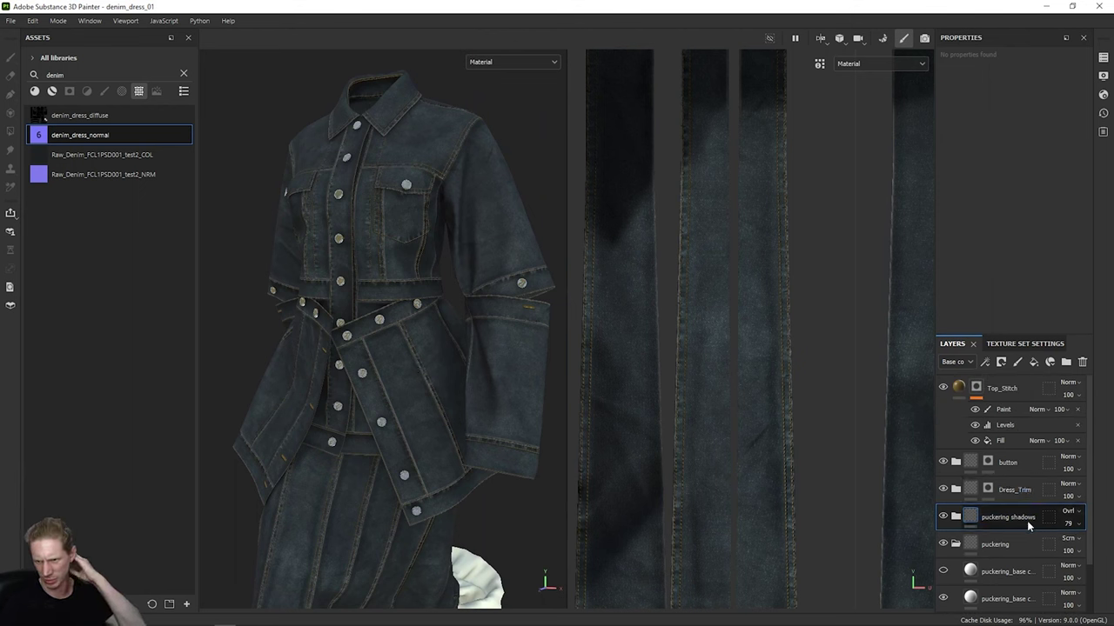
pyautogui.click(955, 543)
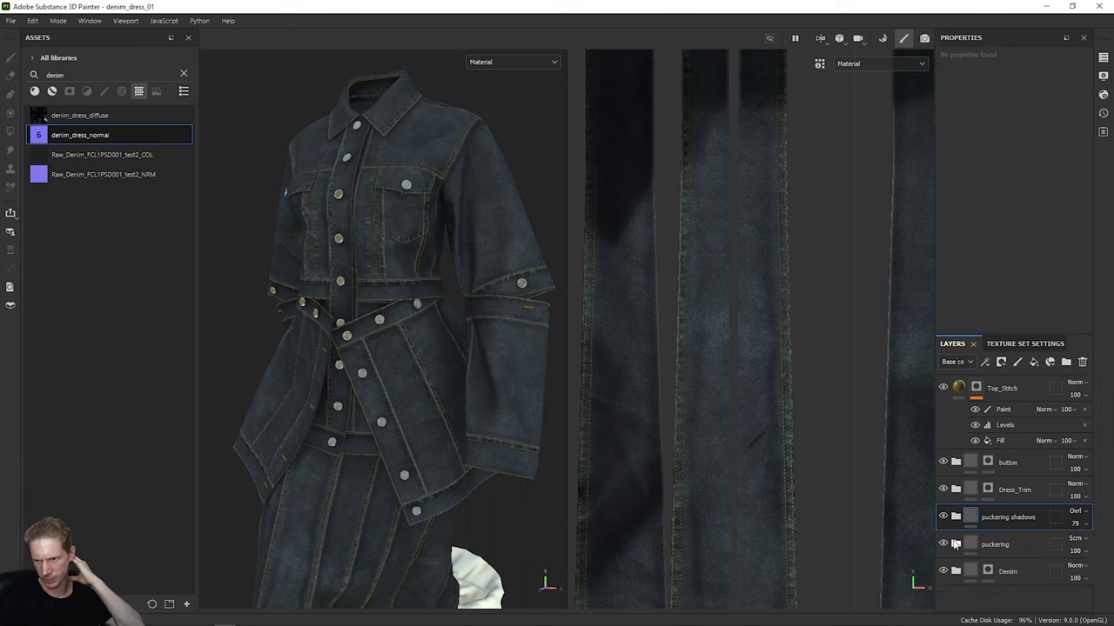
# Step: Add a fill layer directly above the puckering shadows folder and leave only its color channel enabled
pyautogui.click(1028, 545)
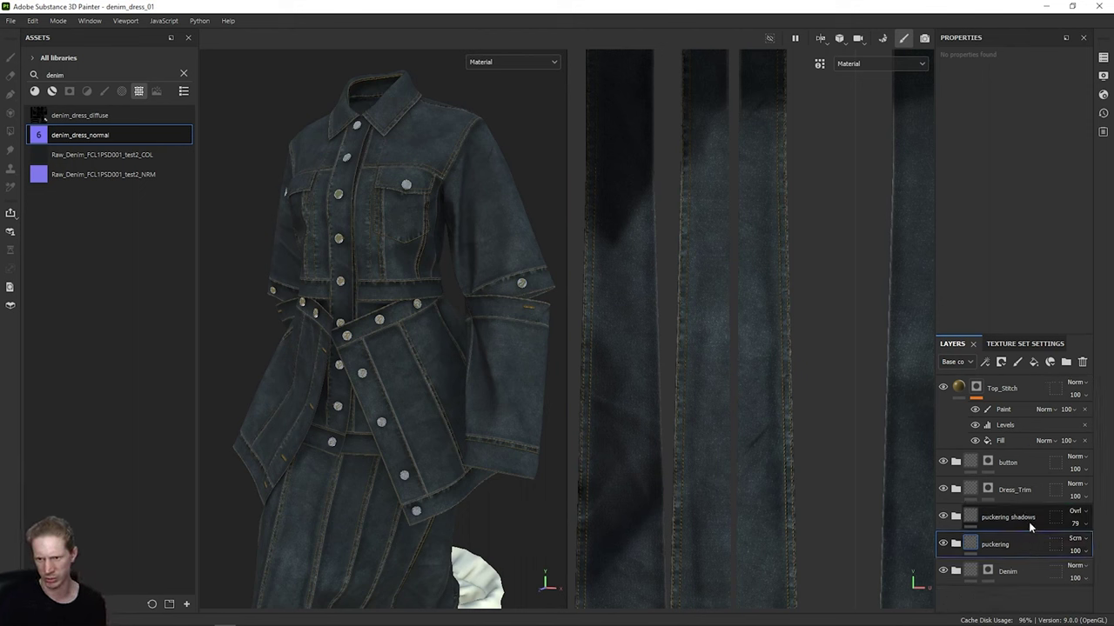
pyautogui.click(1029, 522)
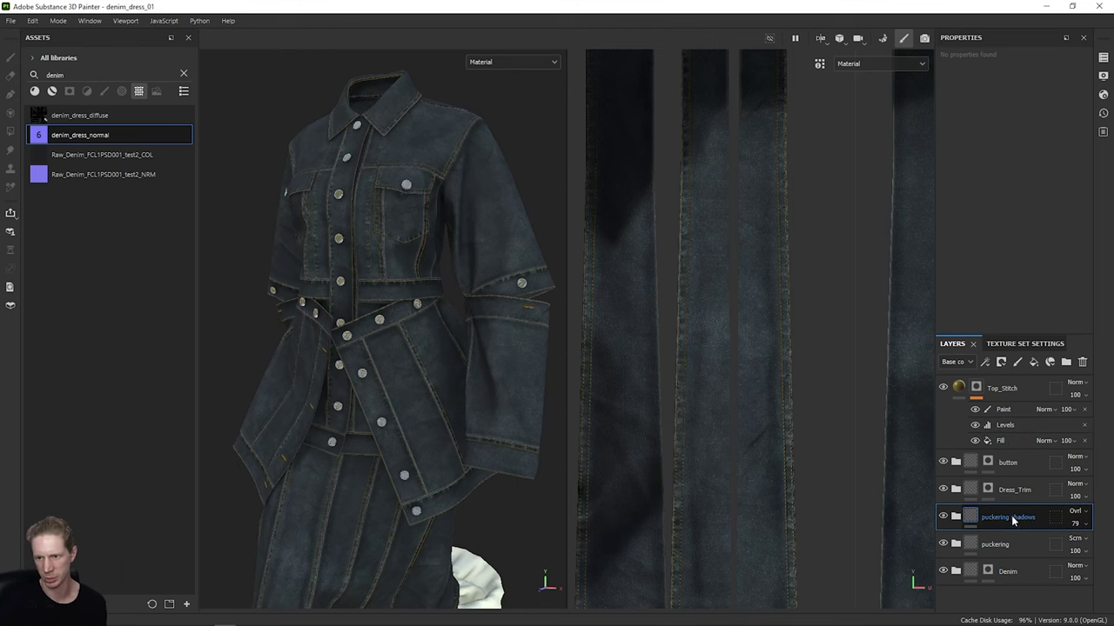
pyautogui.click(1035, 361)
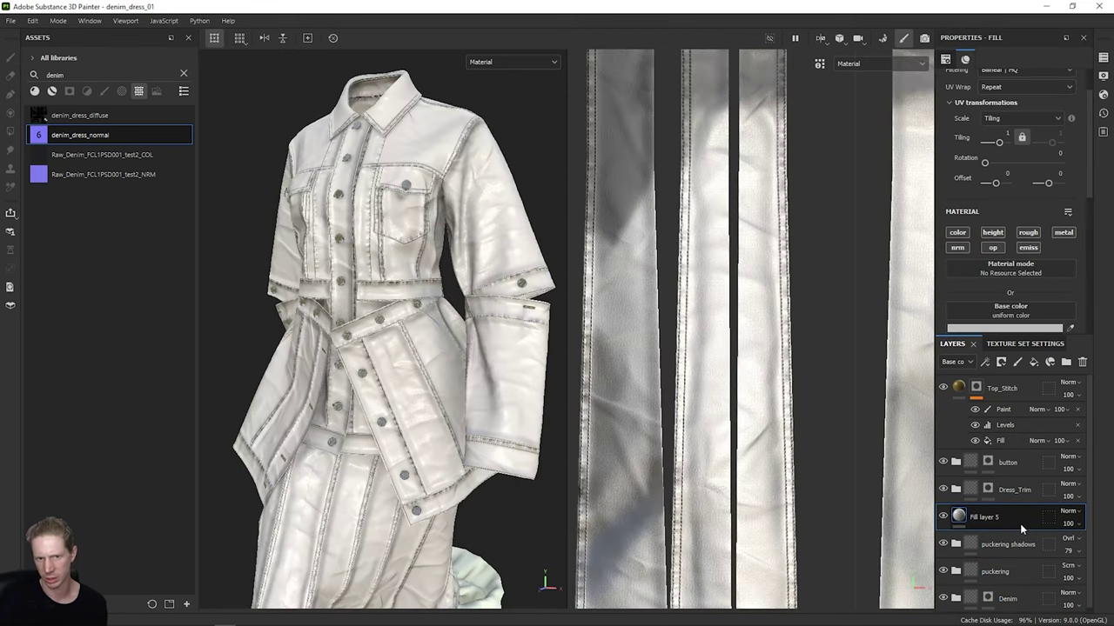
pyautogui.scroll(-1, 1017, 532)
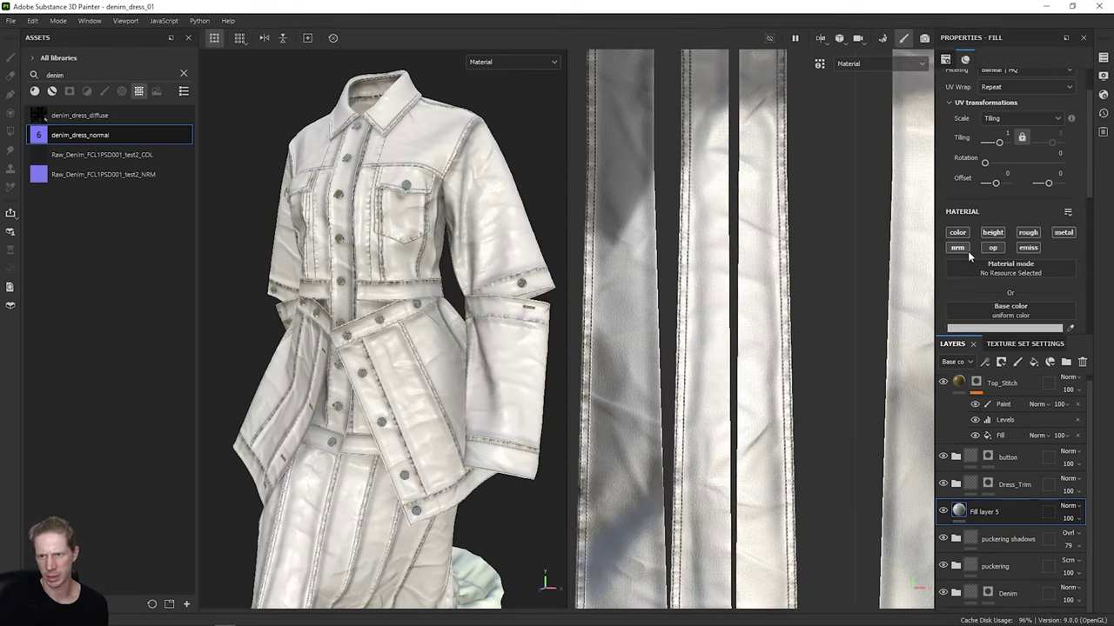
pyautogui.click(996, 233)
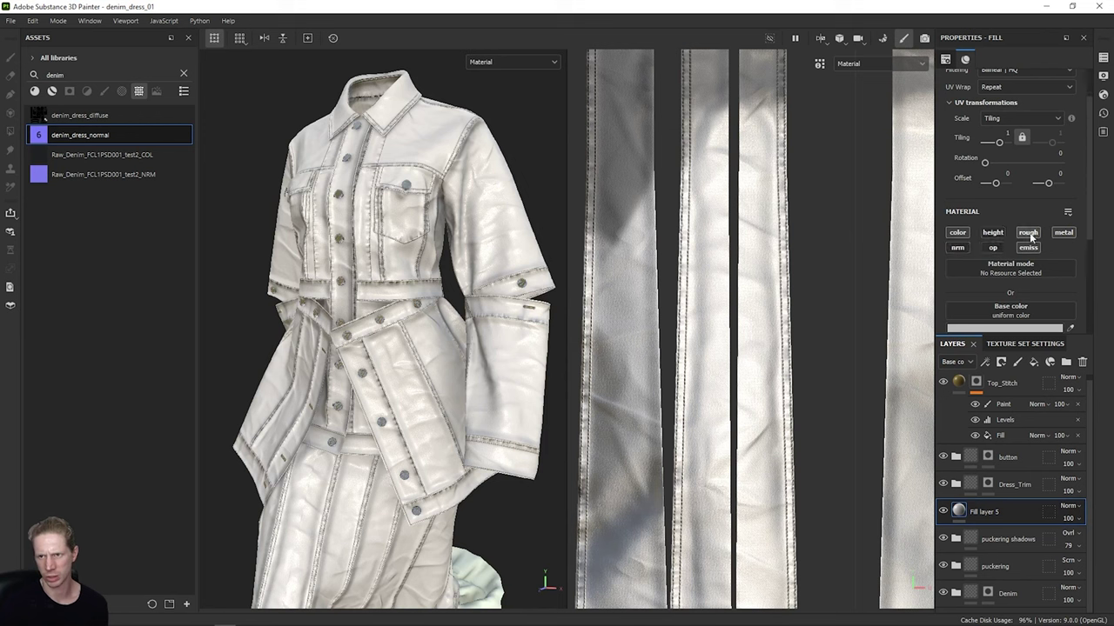
pyautogui.click(1030, 234)
pyautogui.click(1064, 232)
pyautogui.scroll(-2, 1036, 249)
# Step: Set the new fill layer's base color to a saturated teal blue, 08597A
pyautogui.click(1027, 247)
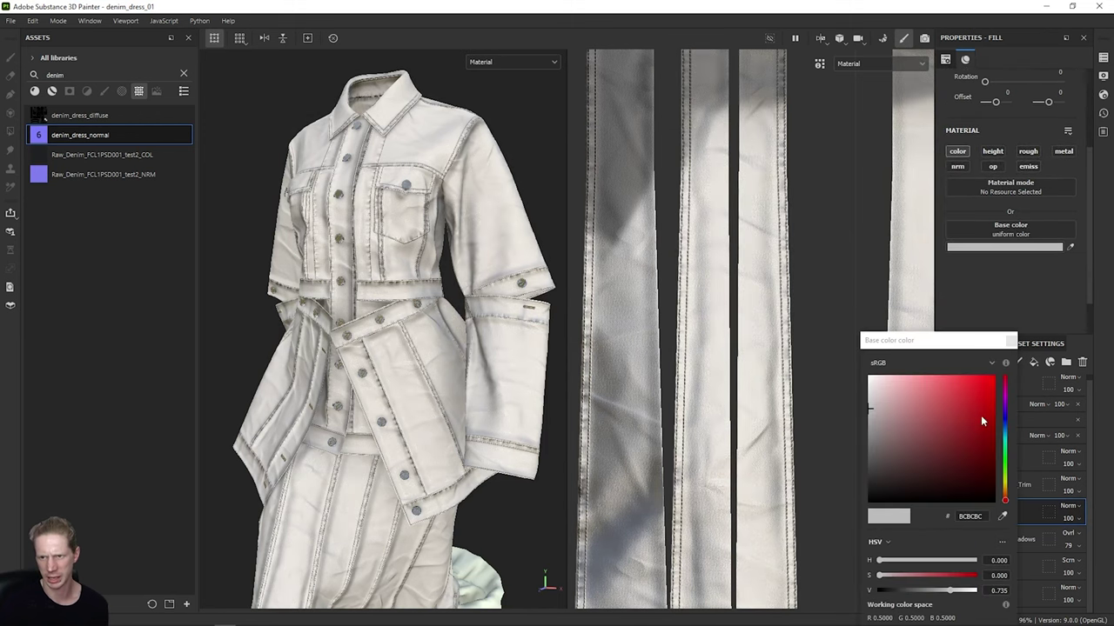
pyautogui.click(1004, 423)
pyautogui.moveTo(969, 407); pyautogui.dragTo(986, 448)
pyautogui.click(1005, 433)
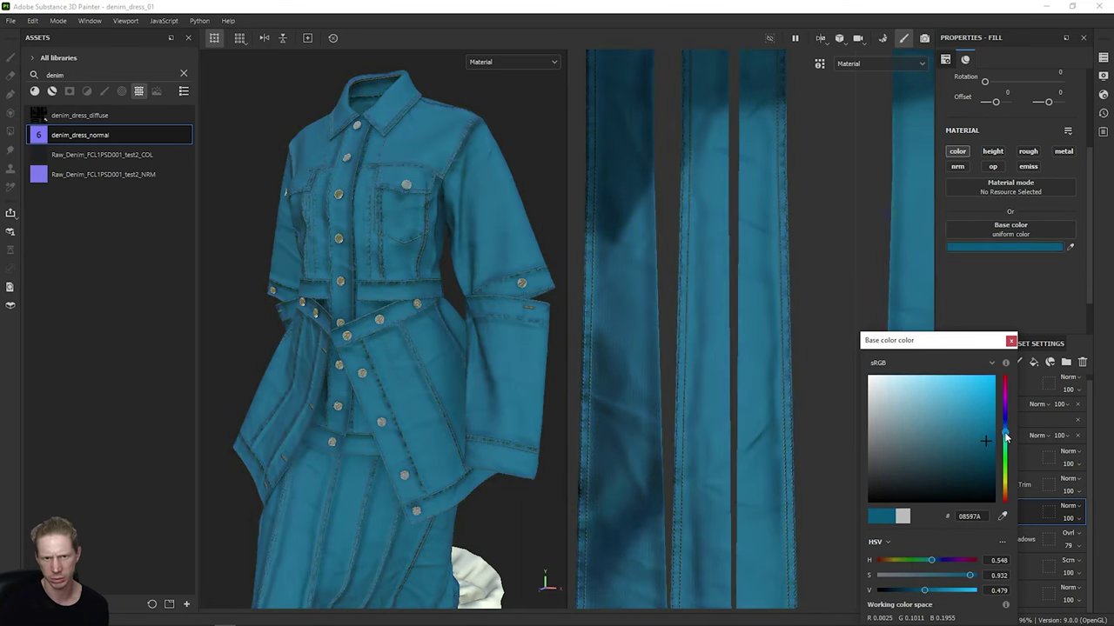
pyautogui.click(1011, 340)
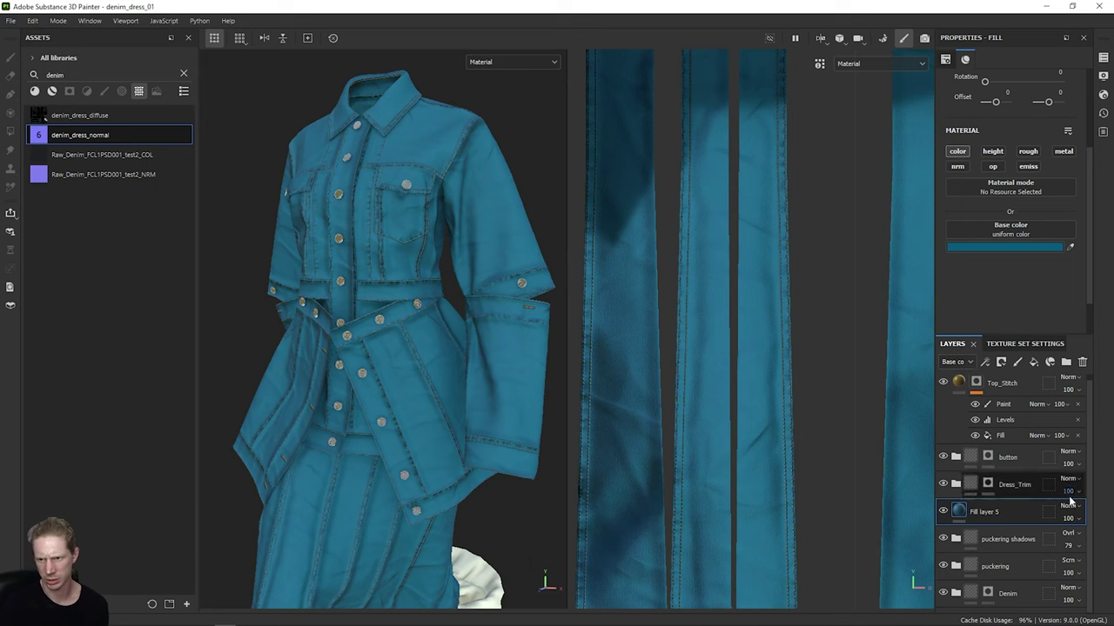
# Step: Try the Value blend mode on the blue fill layer, and settle on Color
pyautogui.click(1069, 506)
pyautogui.click(1072, 458)
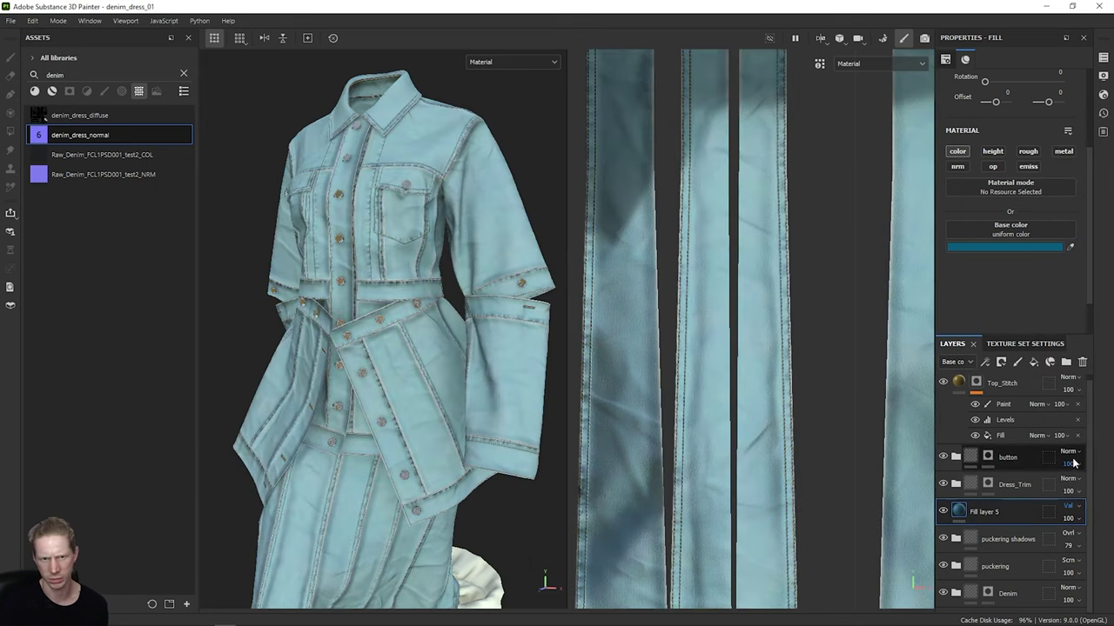
pyautogui.click(1069, 507)
pyautogui.click(1060, 444)
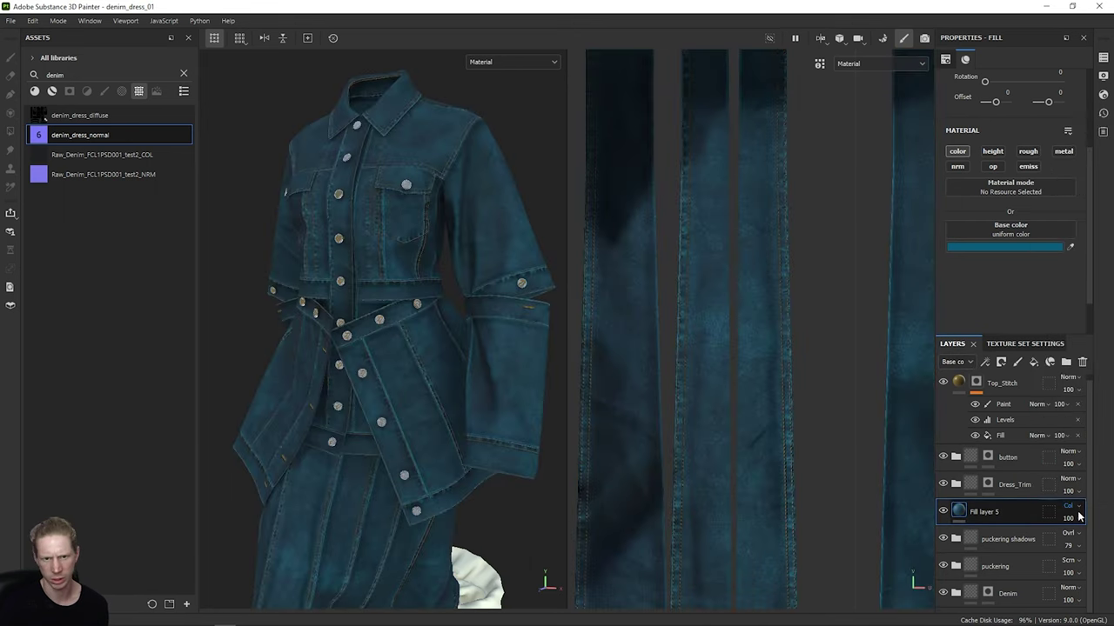
# Step: Reduce the blue fill layer's opacity to 49 and bring up the denim reference photo for comparison with the dress
pyautogui.scroll(3, 409, 295)
pyautogui.scroll(-5, 407, 294)
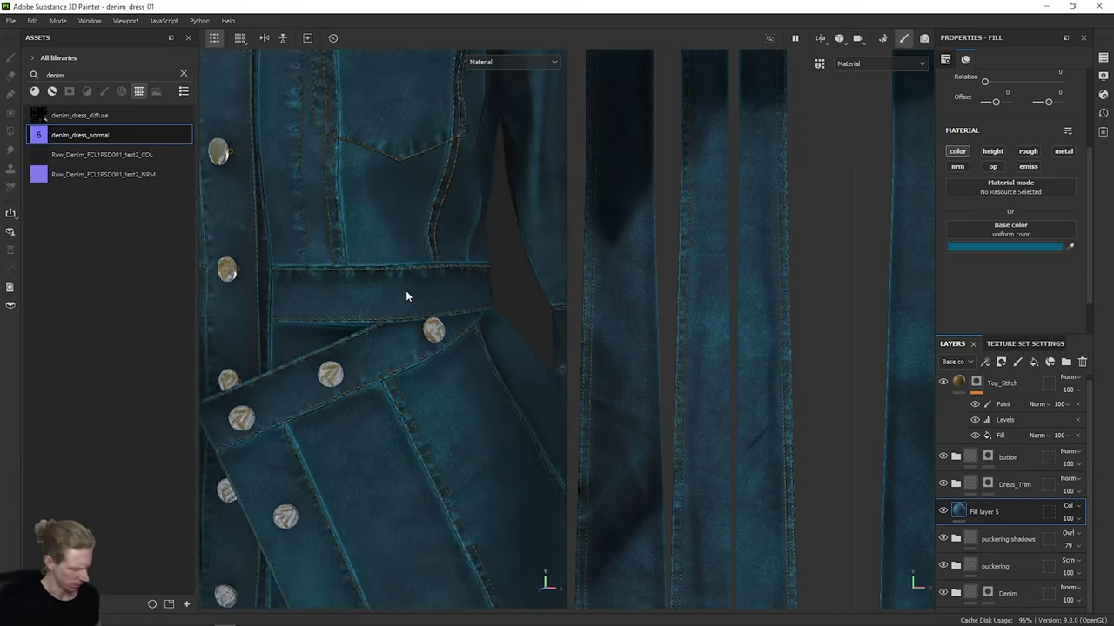
pyautogui.keyDown('alt'); pyautogui.moveTo(465, 284); pyautogui.dragTo(415, 272); pyautogui.keyUp('alt')
pyautogui.click(1078, 521)
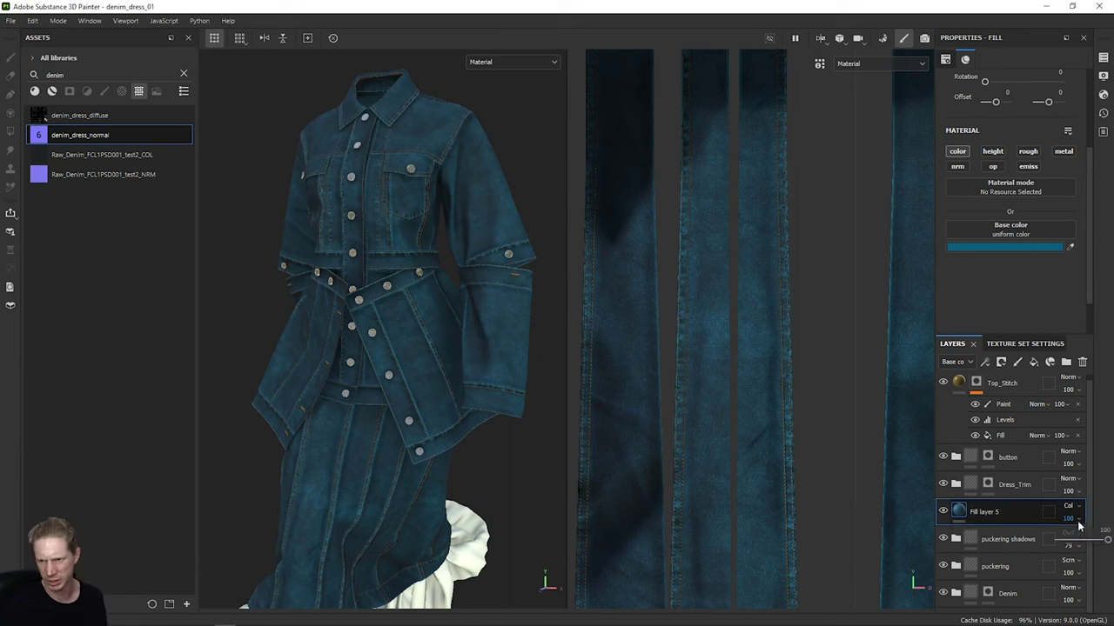
pyautogui.moveTo(1108, 540); pyautogui.dragTo(1104, 542)
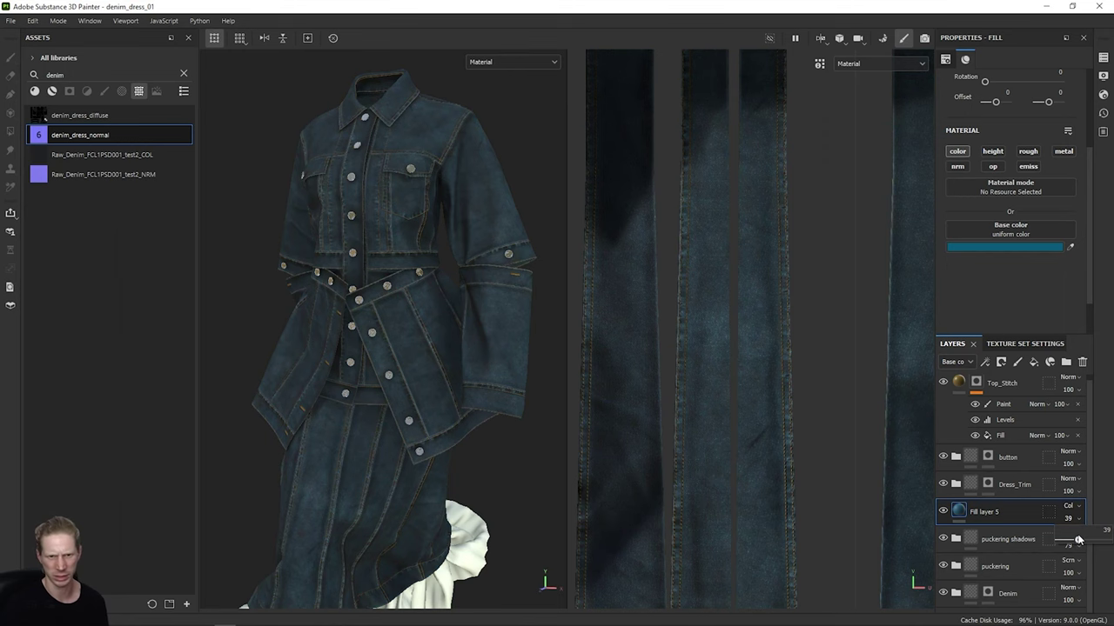
pyautogui.click(989, 515)
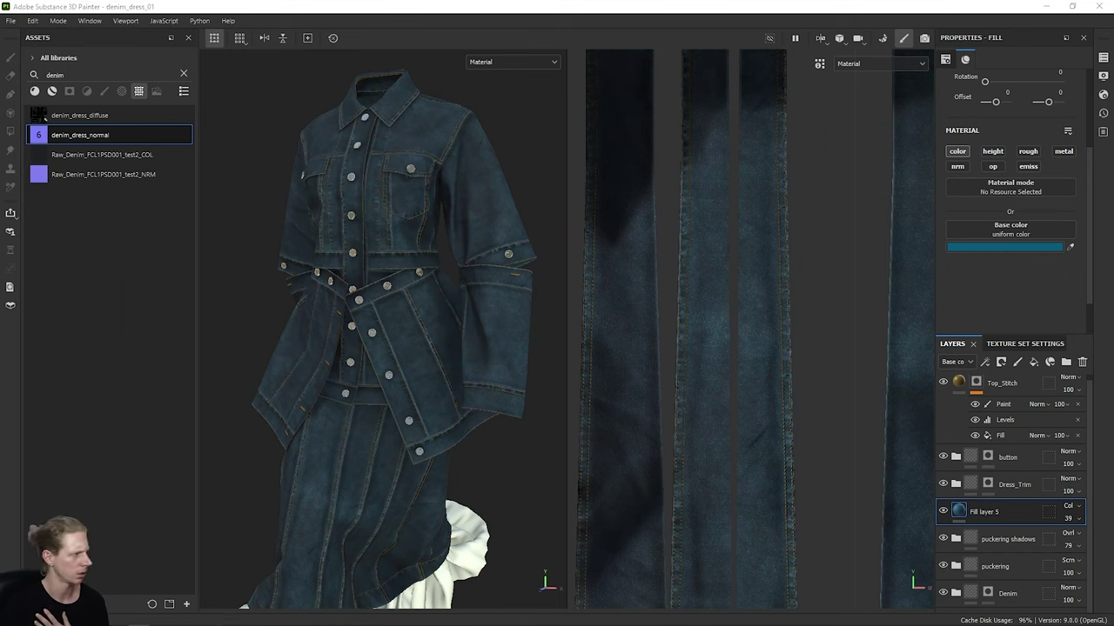
pyautogui.moveTo(1113, 306); pyautogui.dragTo(670, 305, button='right')
pyautogui.moveTo(670, 306); pyautogui.dragTo(517, 242, button='middle')
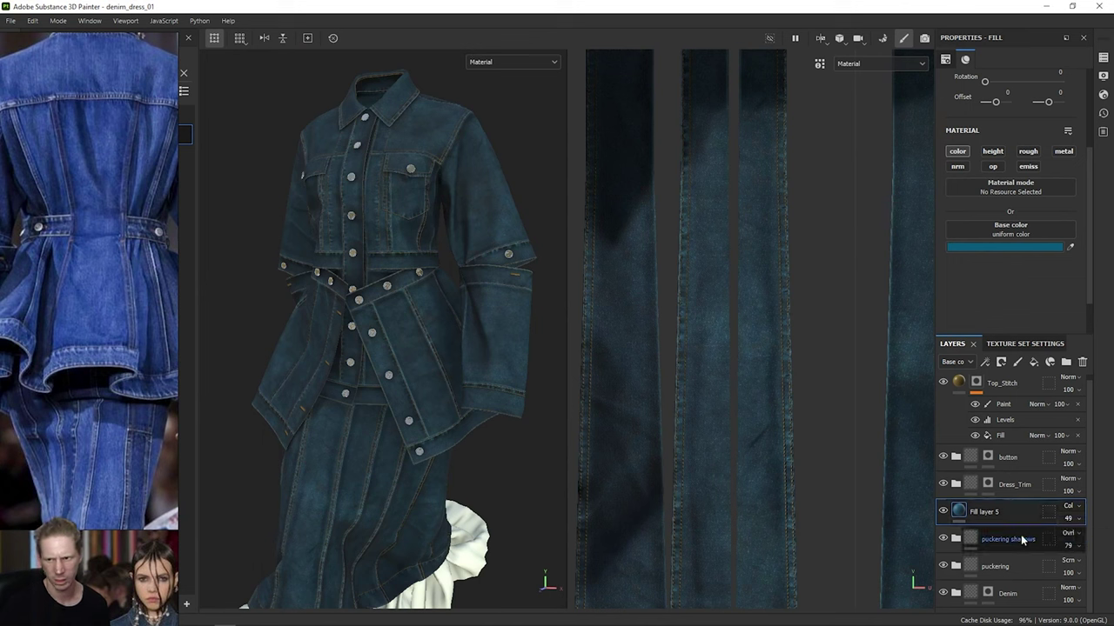
# Step: Expand the Denim folder and add a Levels effect for the base color to the denim_base layer
pyautogui.click(955, 595)
pyautogui.scroll(-5, 1000, 557)
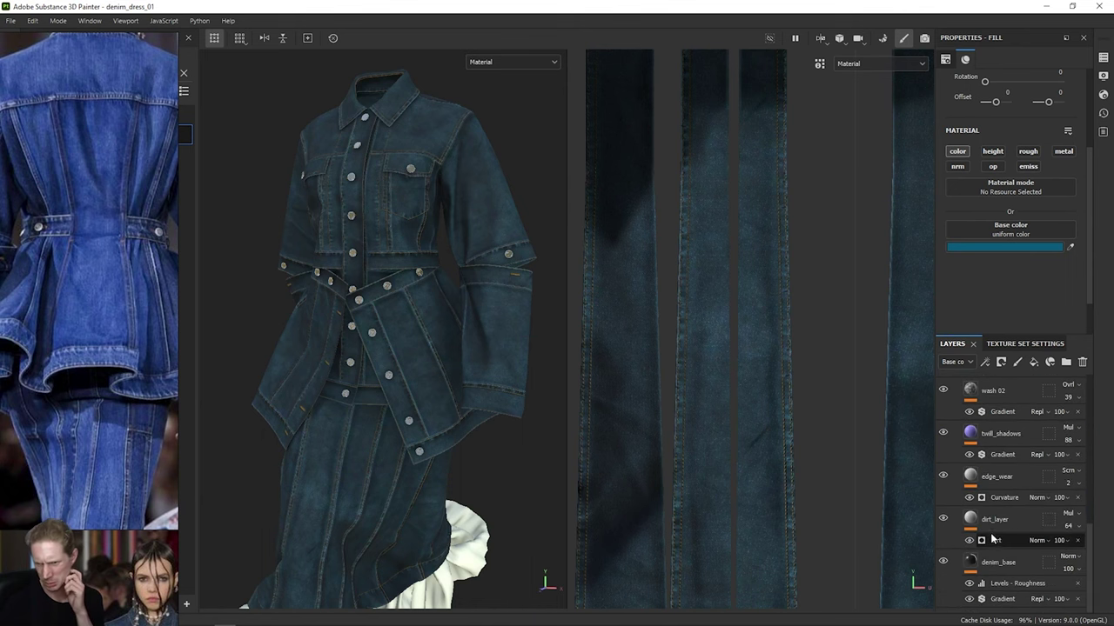
pyautogui.click(1011, 564)
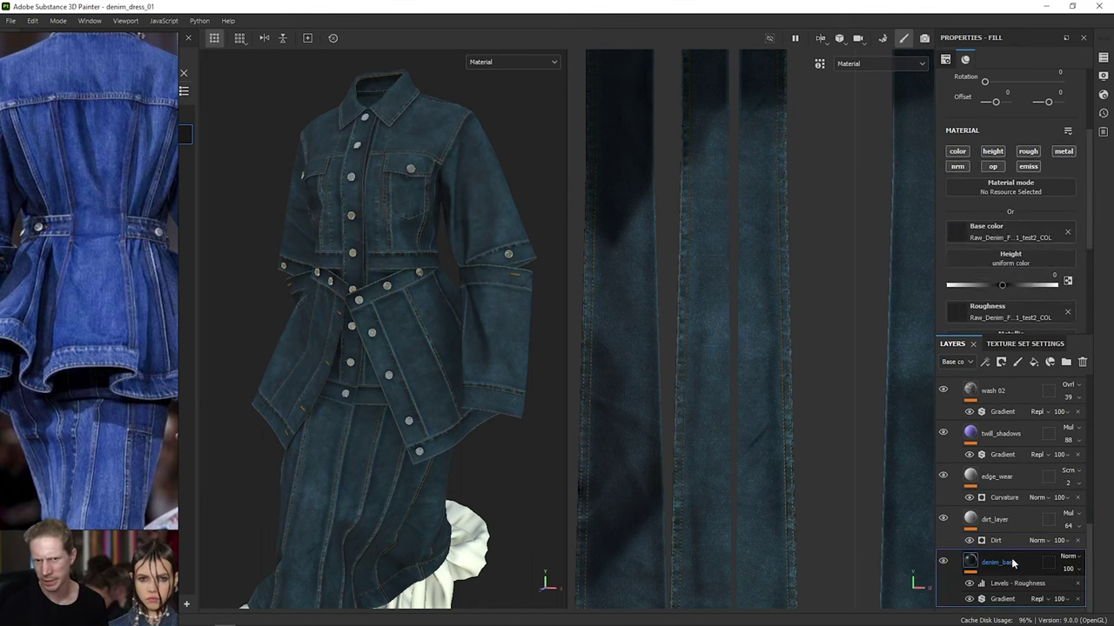
pyautogui.scroll(-5, 1005, 269)
pyautogui.rightClick(1005, 564)
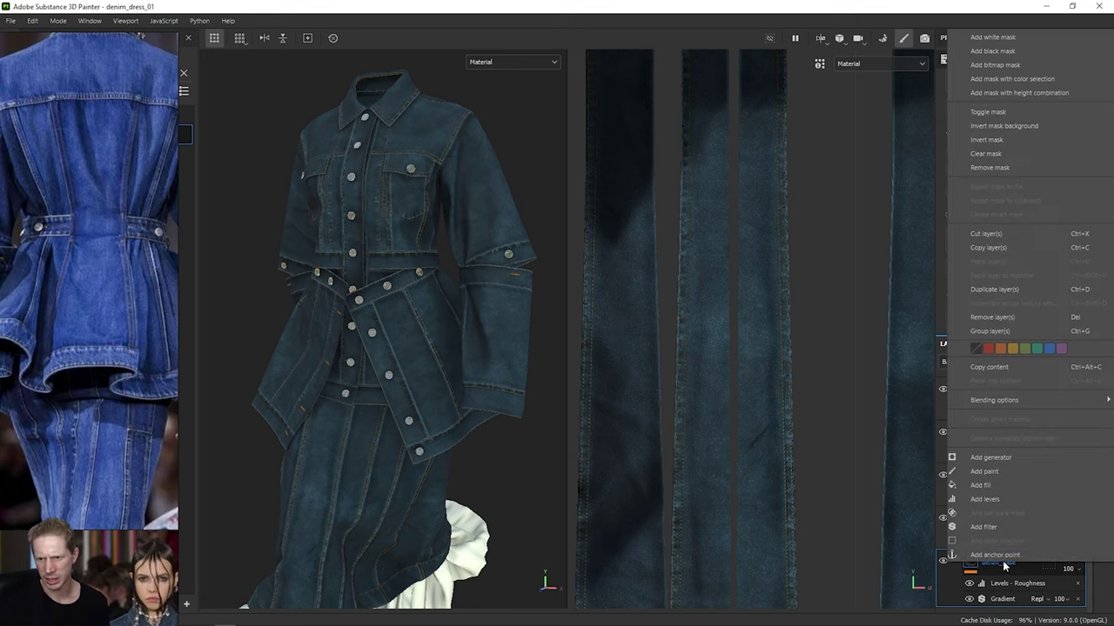
pyautogui.click(1006, 500)
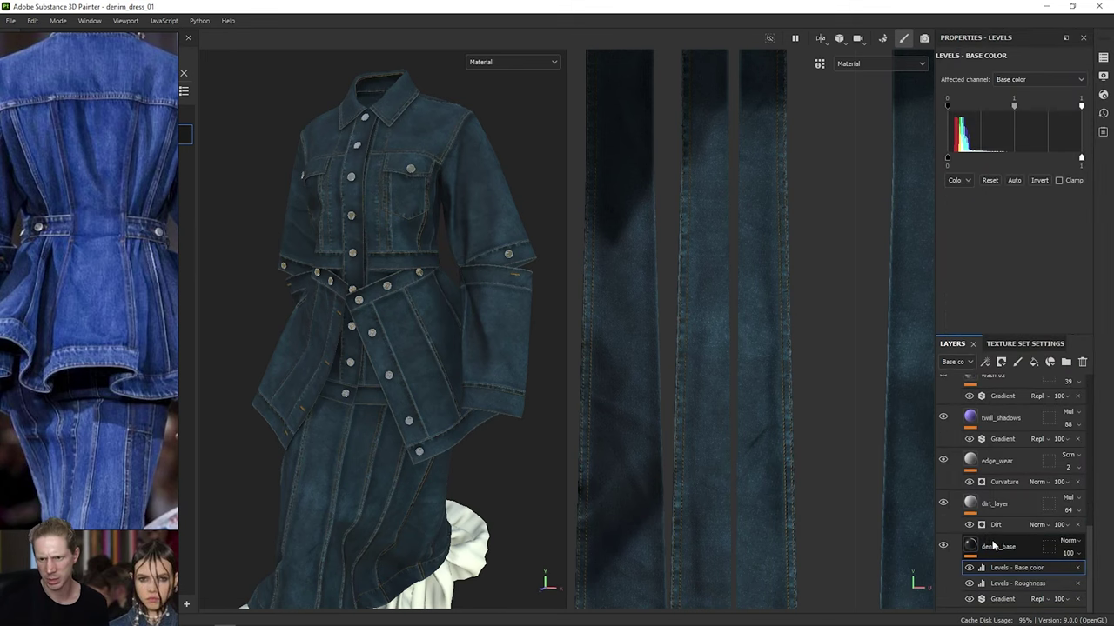
# Step: Compare the fabric up close with the denim_base layer hidden and shown
pyautogui.scroll(5, 462, 381)
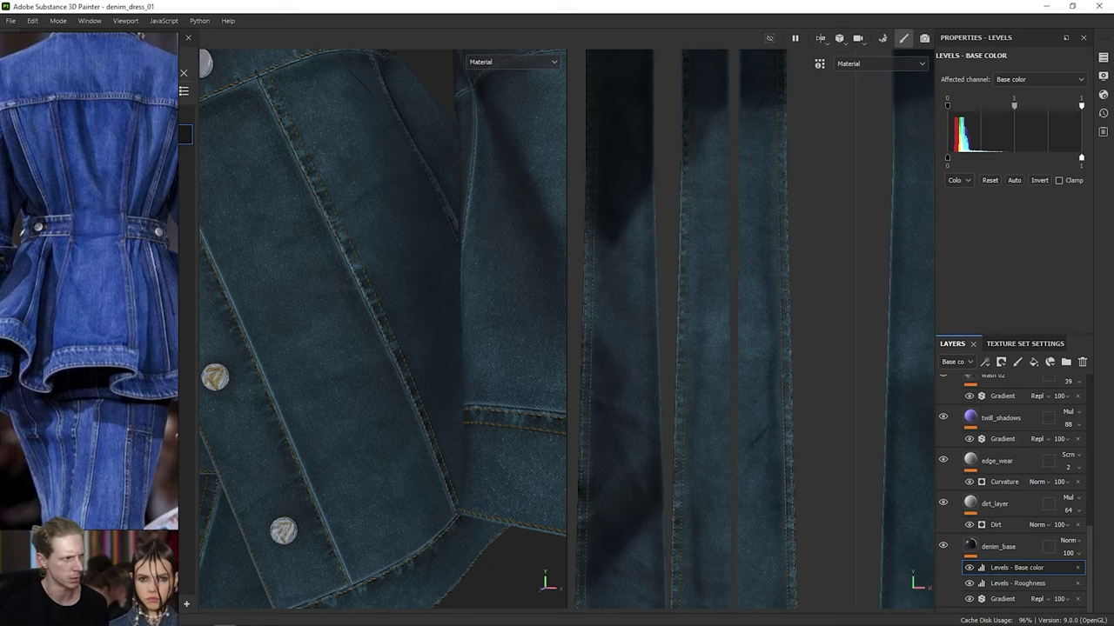
pyautogui.click(943, 545)
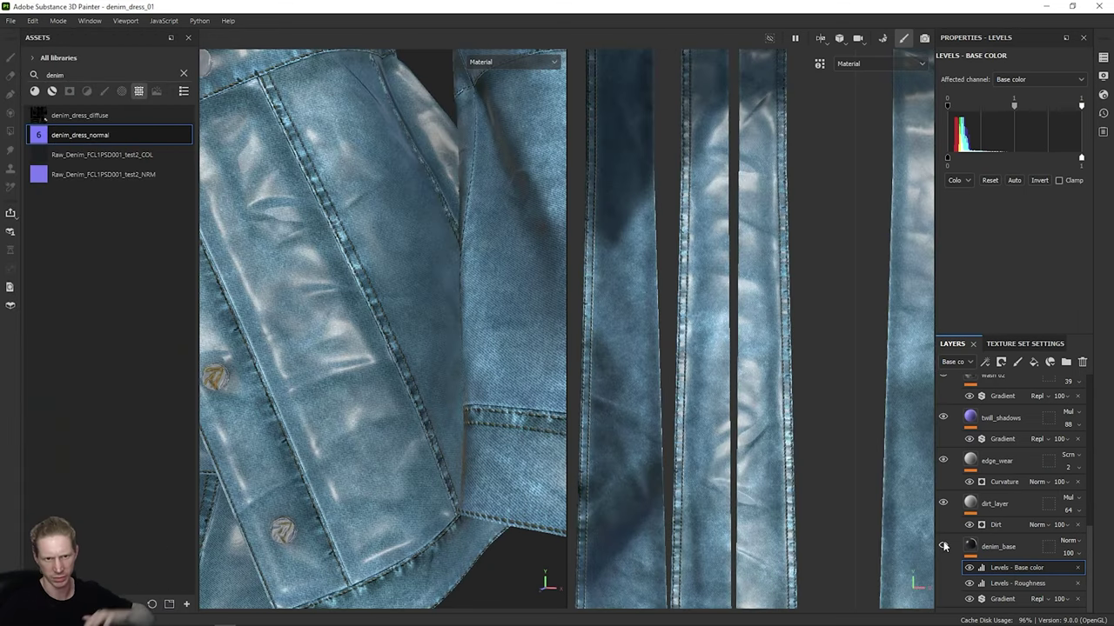
pyautogui.click(943, 545)
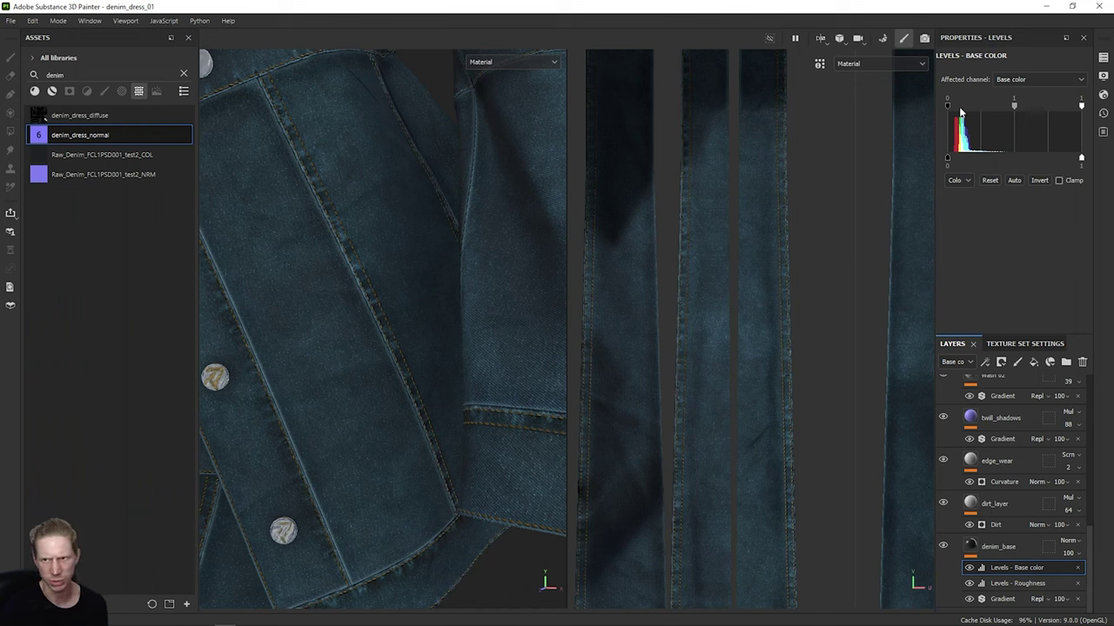
# Step: Brighten denim_base with the base color Levels, setting the input white point to 0.667 and the midtone to 0.988
pyautogui.moveTo(947, 106)
pyautogui.mouseDown()
pyautogui.moveTo(966, 107)
pyautogui.moveTo(946, 105)
pyautogui.mouseUp()
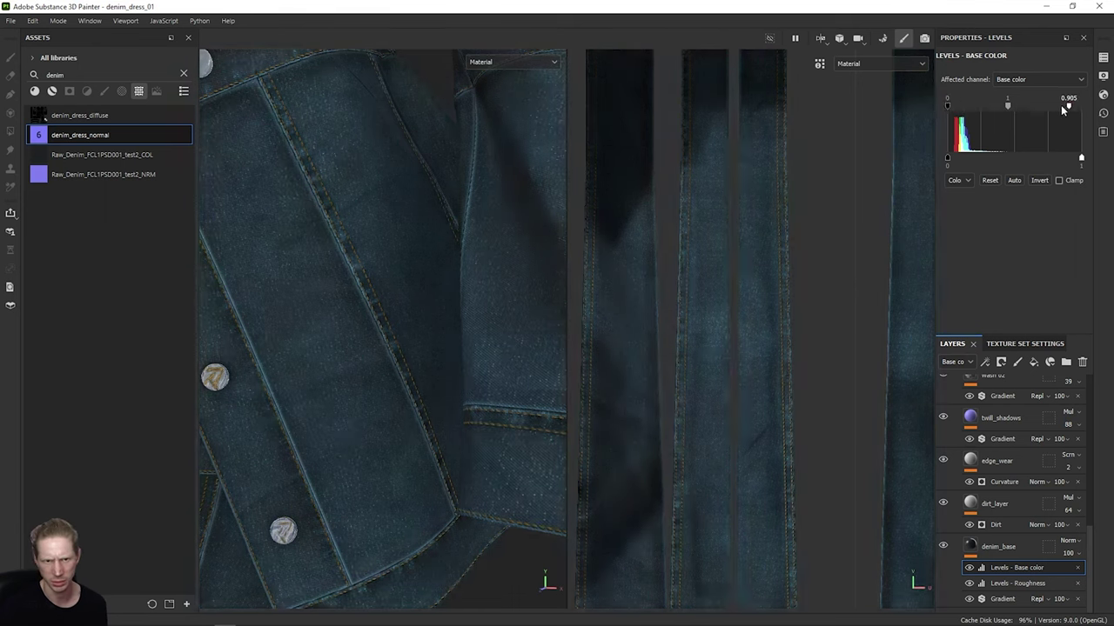
pyautogui.moveTo(1044, 107); pyautogui.dragTo(990, 113)
pyautogui.scroll(-5, 383, 269)
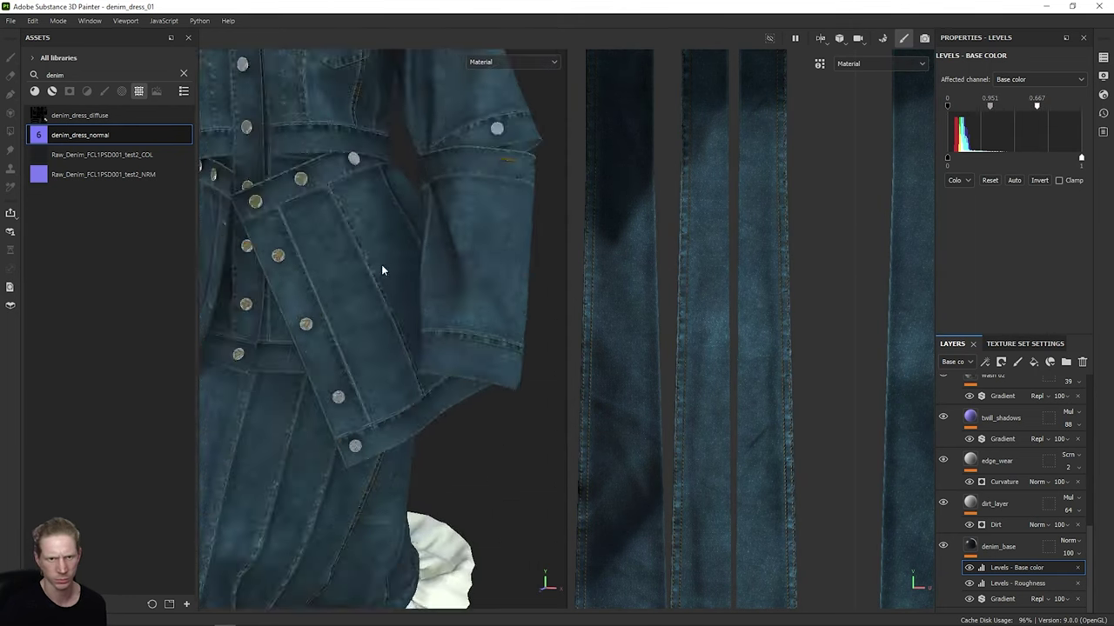
pyautogui.scroll(4, 398, 256)
pyautogui.moveTo(436, 301)
pyautogui.keyDown('alt'); pyautogui.mouseDown()
pyautogui.moveTo(442, 356)
pyautogui.moveTo(453, 317)
pyautogui.mouseUp(); pyautogui.keyUp('alt')
pyautogui.keyDown('alt'); pyautogui.moveTo(452, 316); pyautogui.dragTo(442, 344, button='middle'); pyautogui.keyUp('alt')
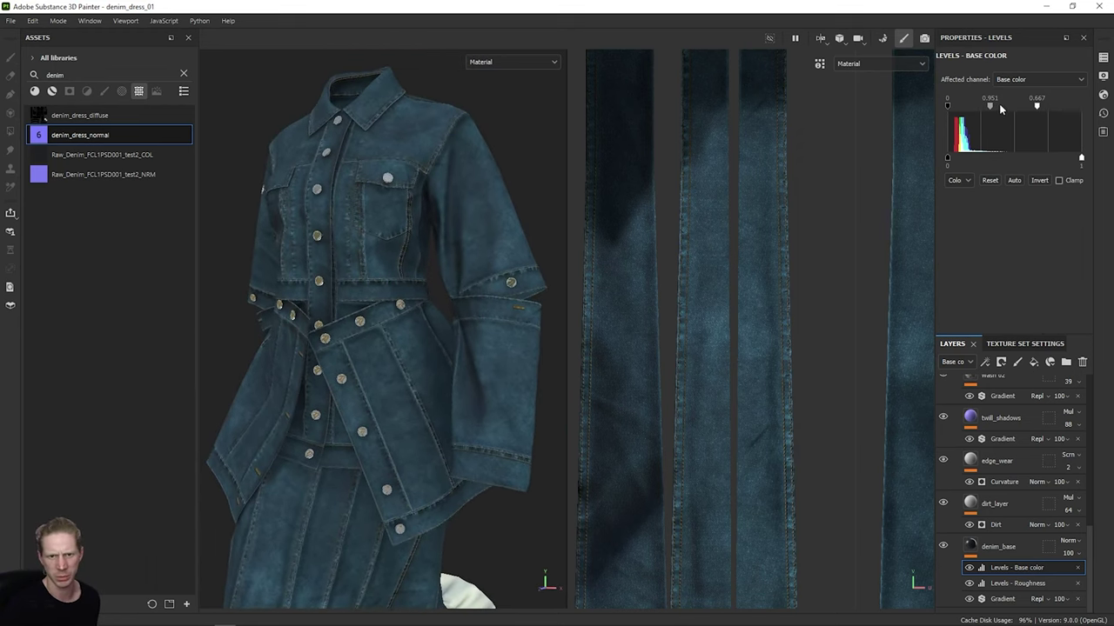
pyautogui.moveTo(990, 106); pyautogui.dragTo(991, 108)
# Step: Recolor the blue tint fill layer (Fill layer 5) to dark navy 102234 and set its opacity to 51
pyautogui.scroll(10, 1018, 496)
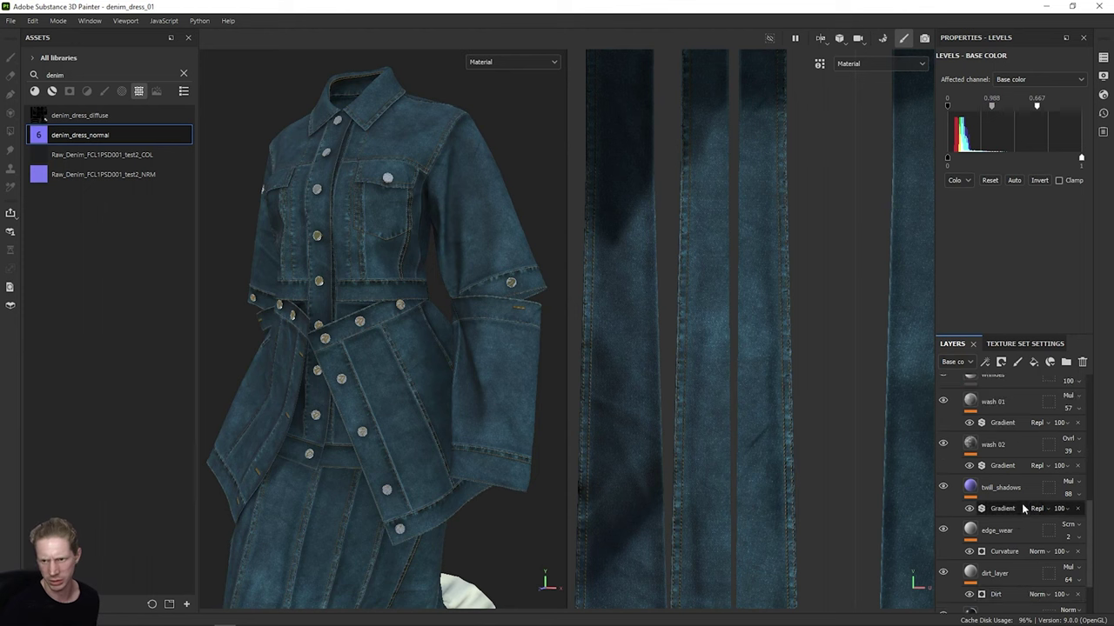
pyautogui.click(1017, 469)
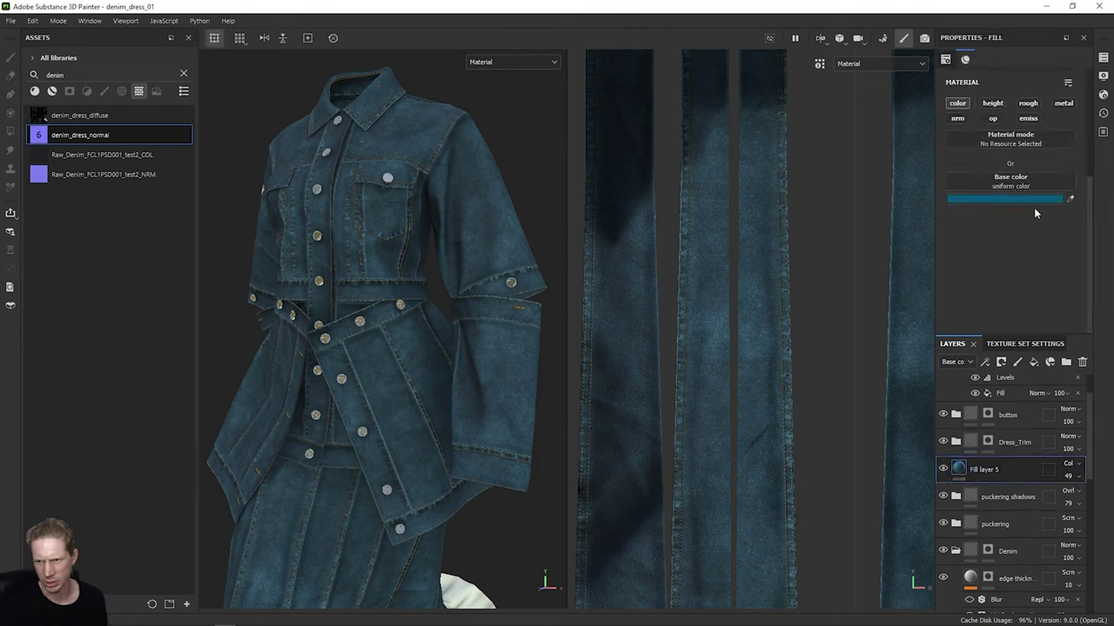
pyautogui.click(1016, 199)
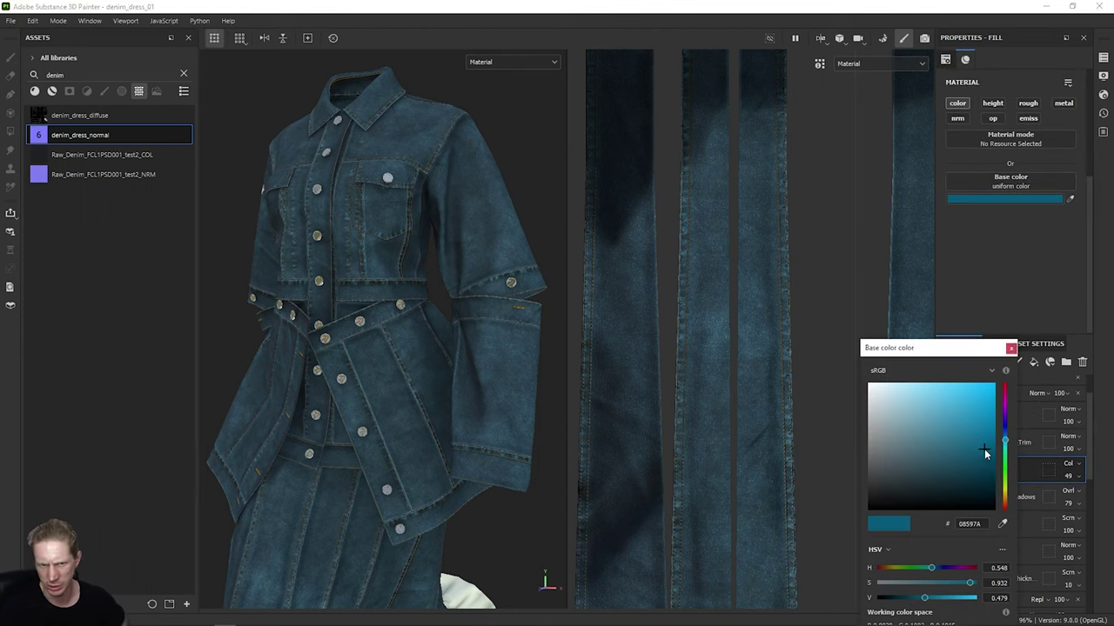
pyautogui.moveTo(984, 451); pyautogui.dragTo(941, 406)
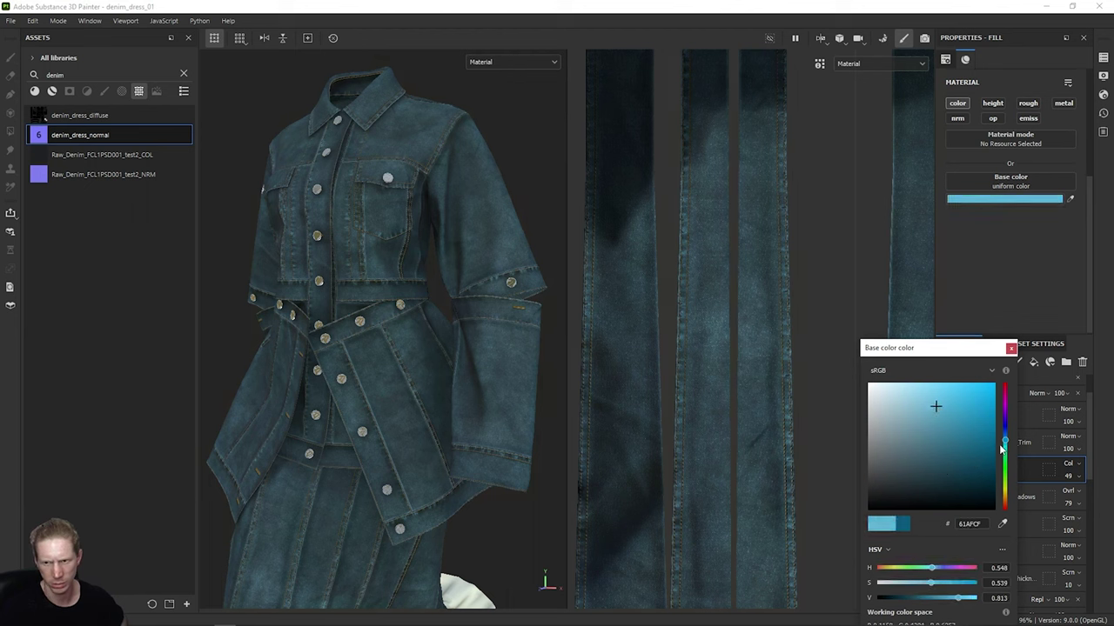
pyautogui.moveTo(1007, 444)
pyautogui.mouseDown()
pyautogui.moveTo(1008, 457)
pyautogui.moveTo(1011, 445)
pyautogui.mouseUp()
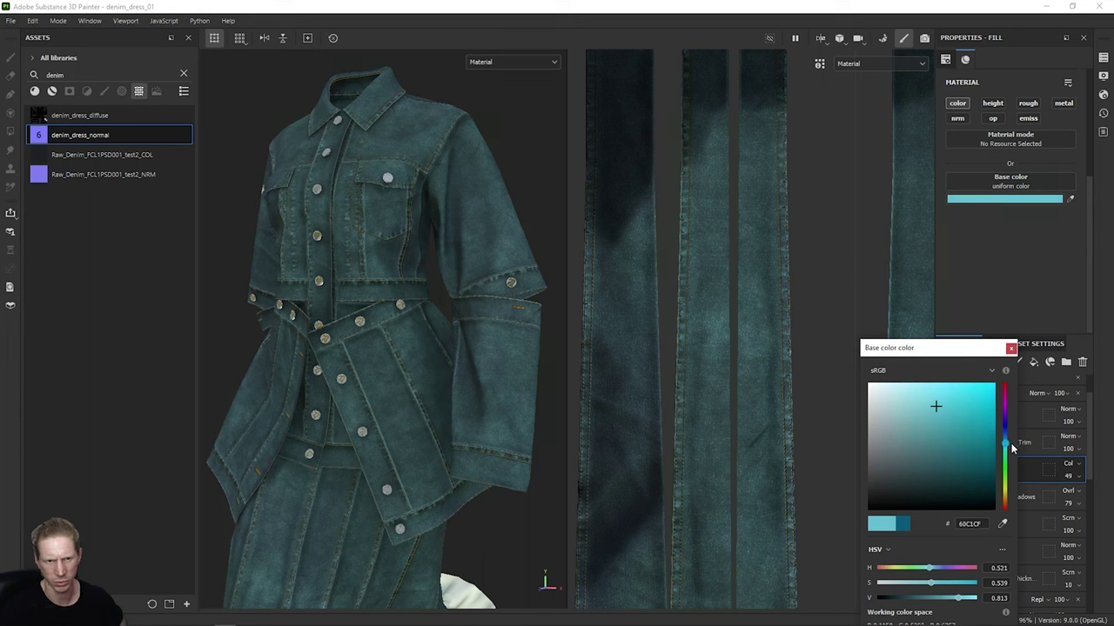
pyautogui.moveTo(936, 410); pyautogui.dragTo(1007, 441)
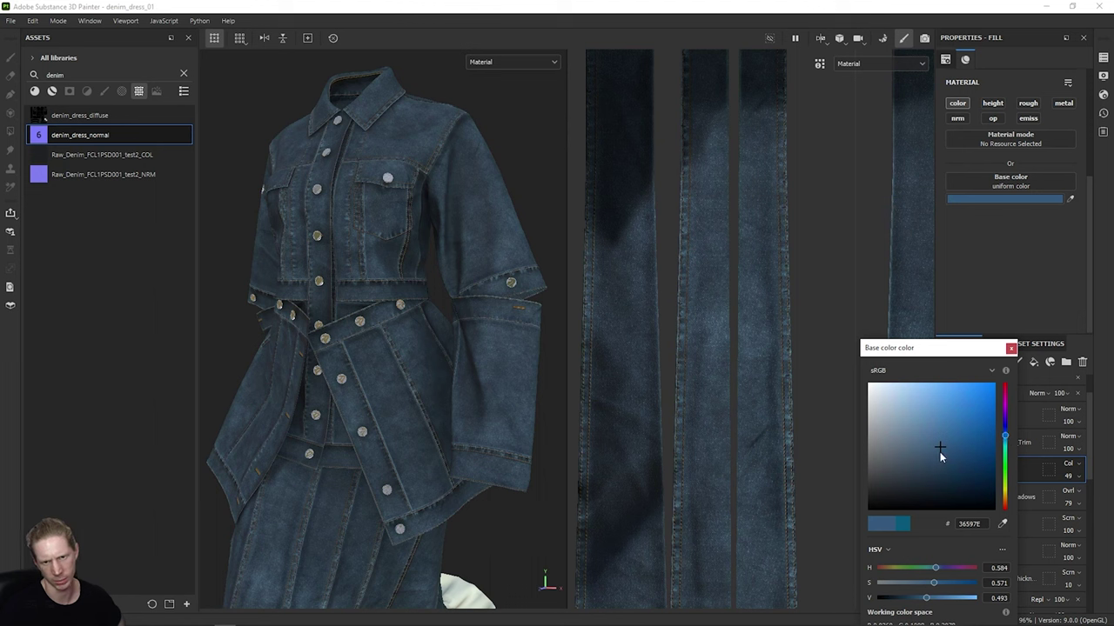
pyautogui.moveTo(940, 452); pyautogui.dragTo(956, 483)
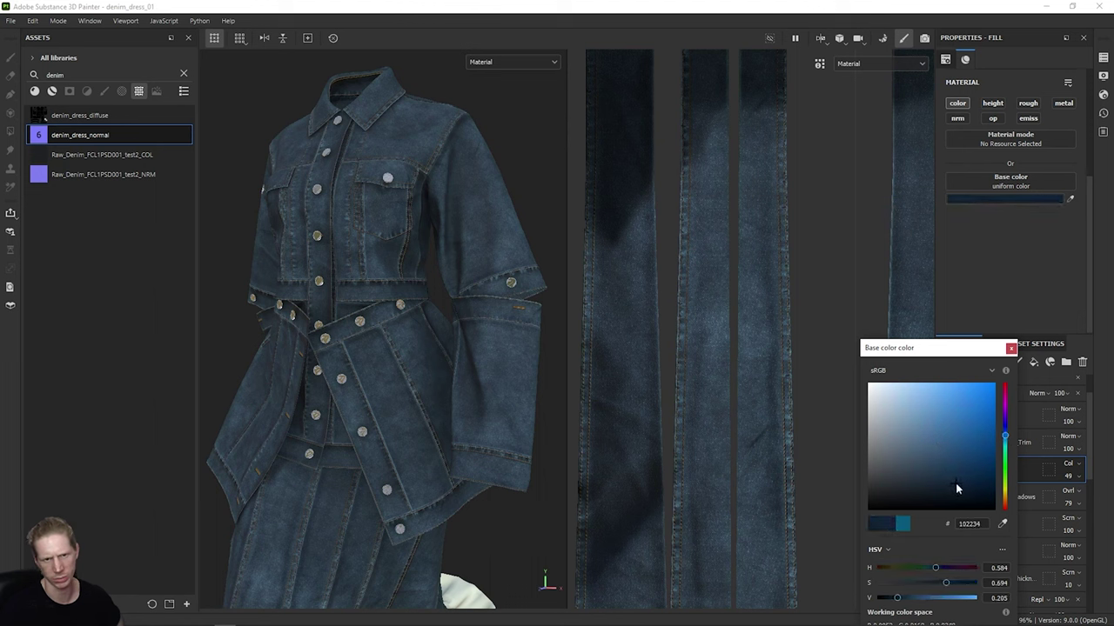
pyautogui.click(1010, 348)
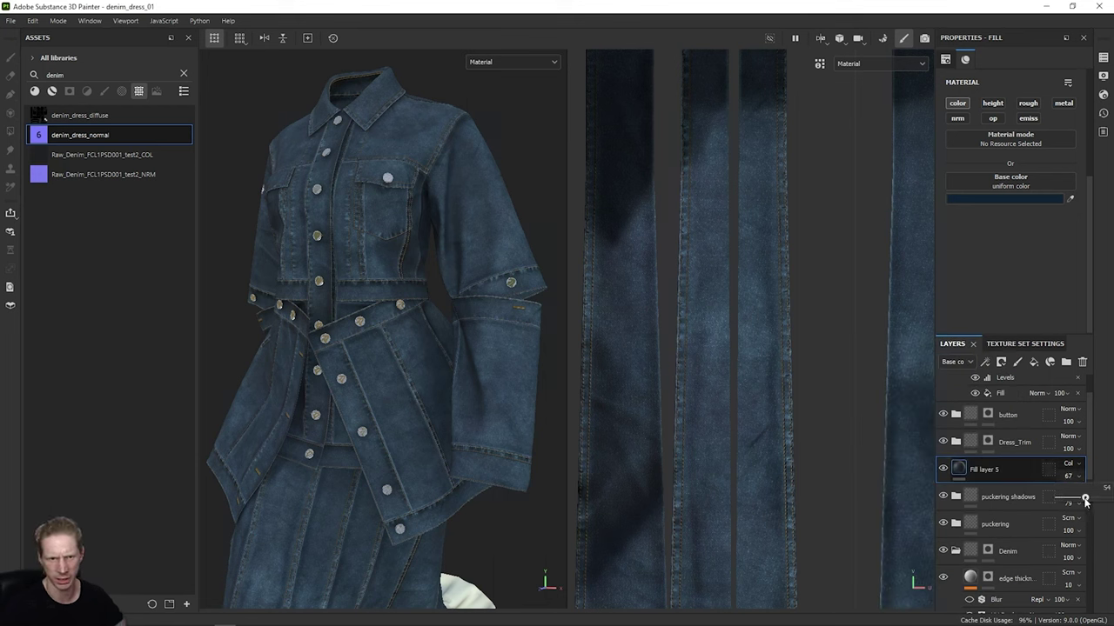
pyautogui.moveTo(1085, 502); pyautogui.dragTo(1080, 502)
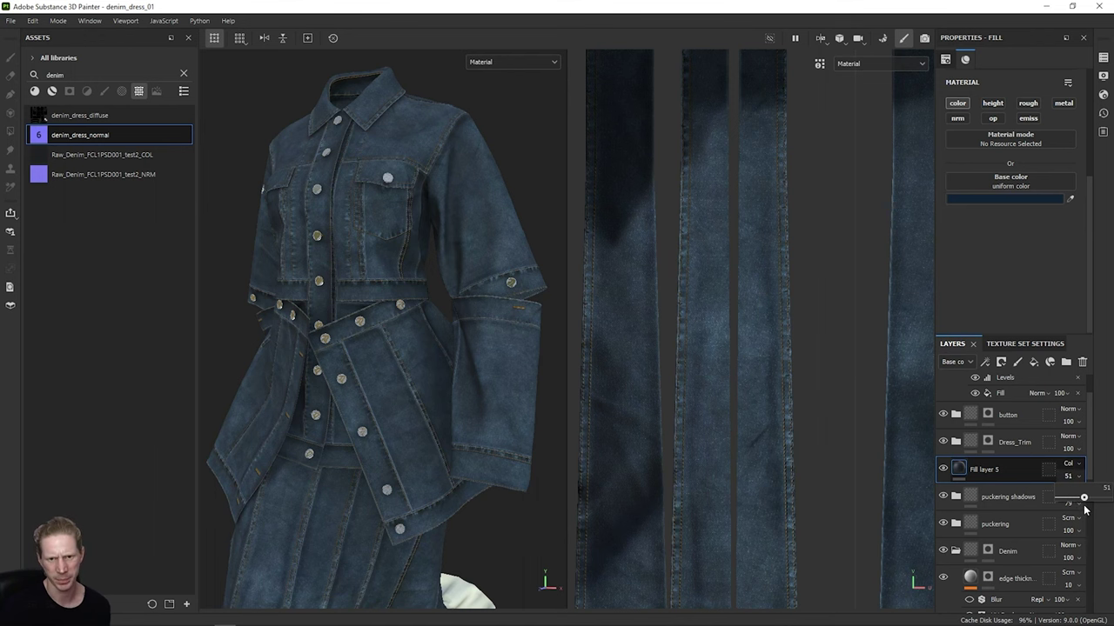
# Step: Display only the roughness channel and examine the dress up close and as a whole
pyautogui.click(518, 62)
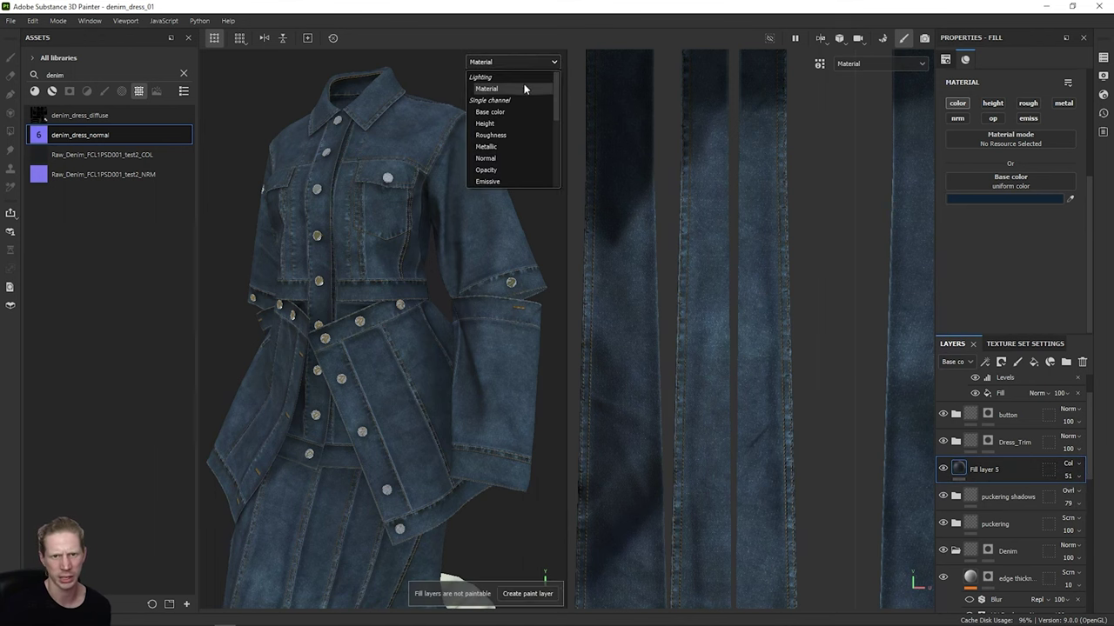
pyautogui.click(515, 136)
pyautogui.scroll(5, 473, 224)
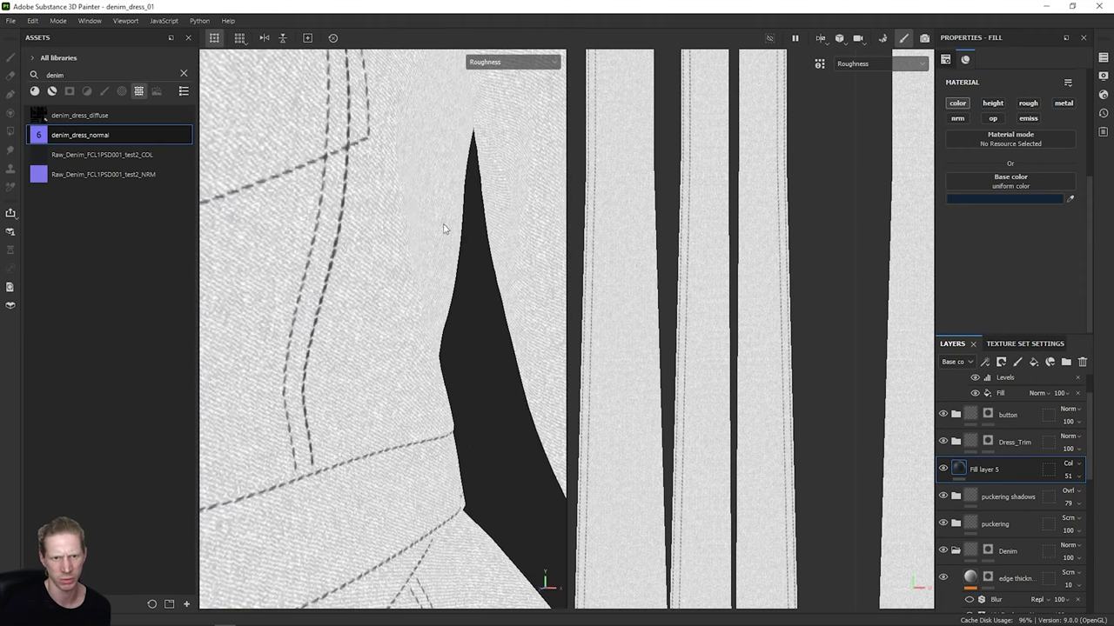
pyautogui.scroll(-6, 440, 228)
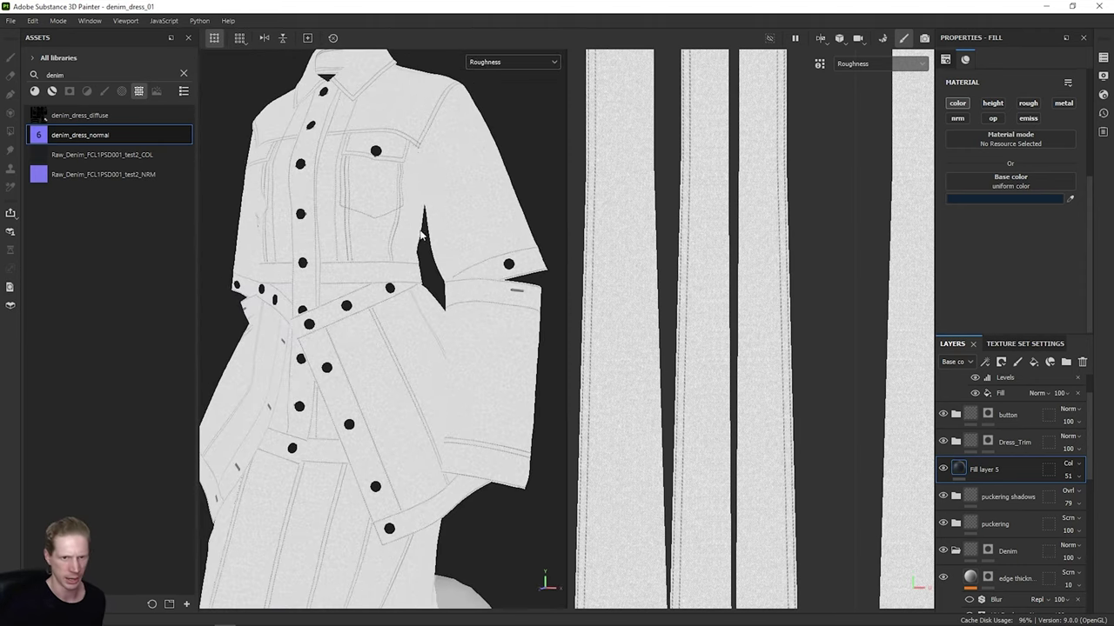
pyautogui.scroll(-2, 421, 235)
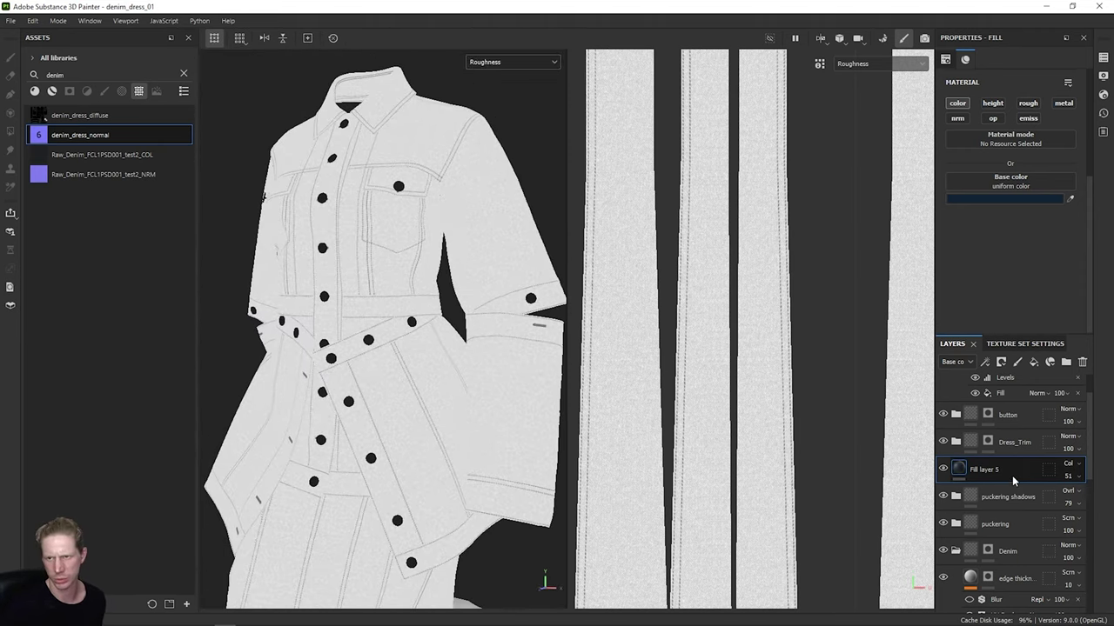
# Step: Add a new fill layer above Fill layer 5 that affects only the roughness channel
pyautogui.click(1034, 362)
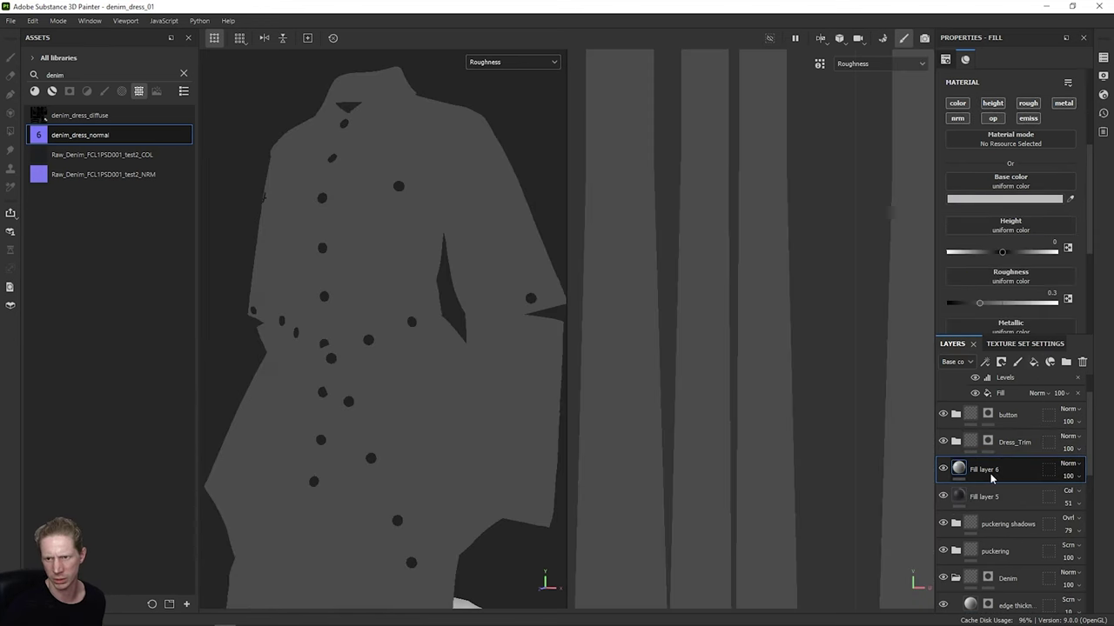
pyautogui.click(957, 103)
pyautogui.click(957, 119)
pyautogui.click(993, 119)
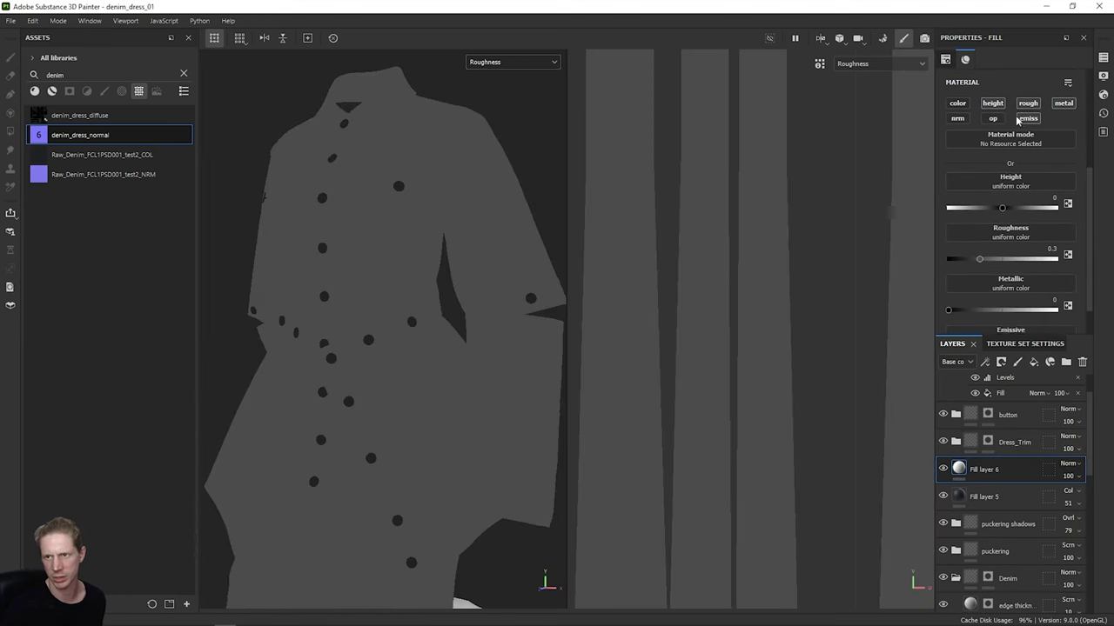
pyautogui.click(1061, 103)
pyautogui.click(992, 103)
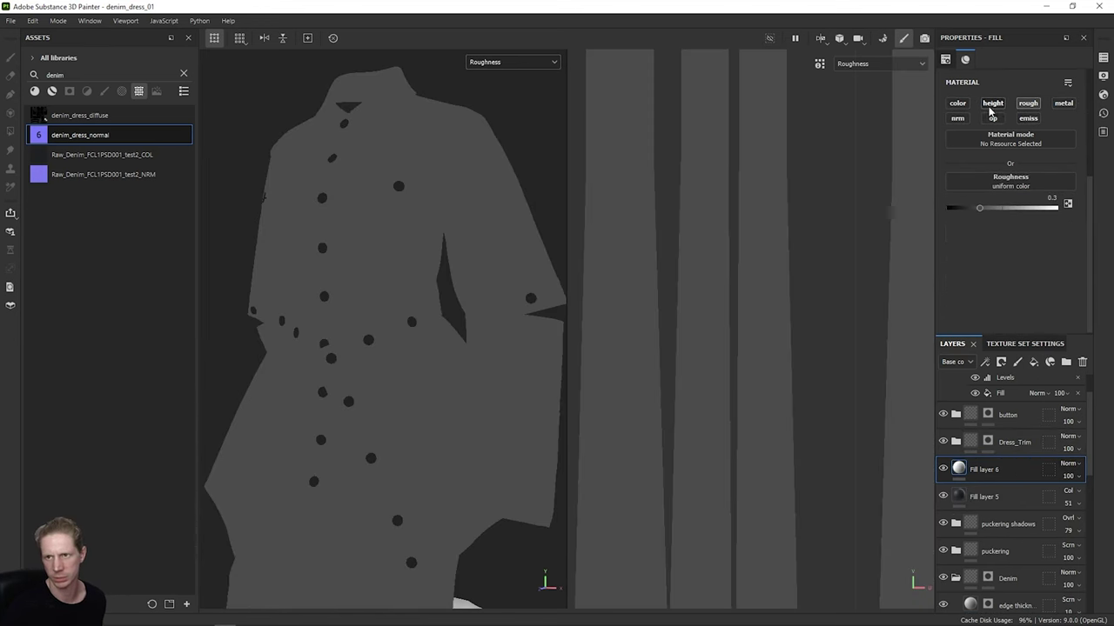
# Step: Clear the asset search and assign the Clouds 2 texture to the new fill layer's roughness
pyautogui.click(183, 75)
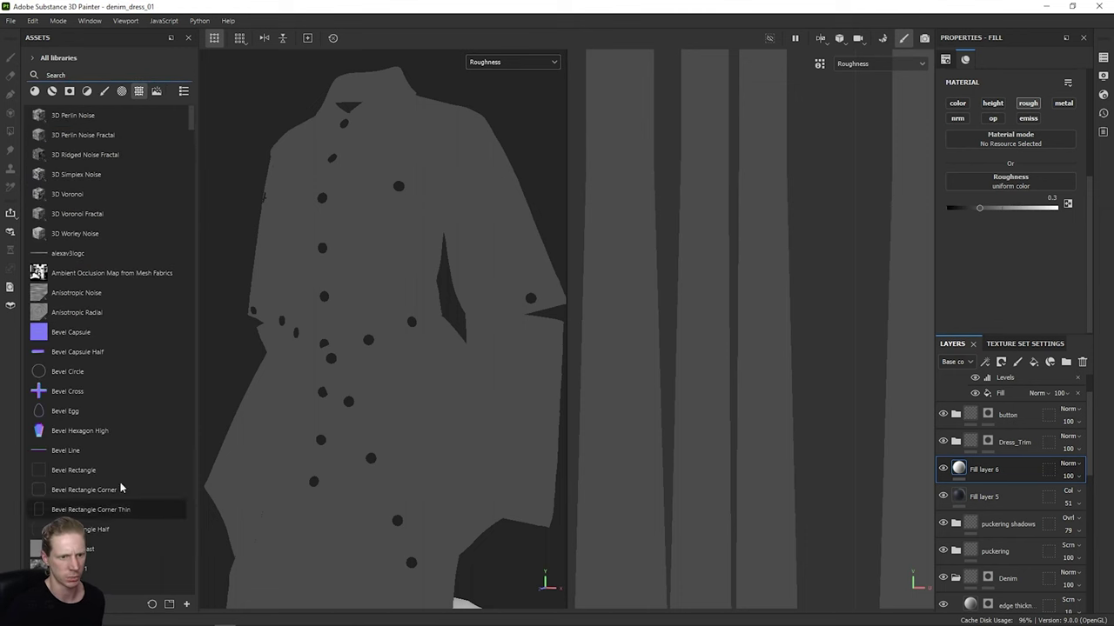
pyautogui.scroll(-3, 131, 348)
pyautogui.scroll(-10, 125, 345)
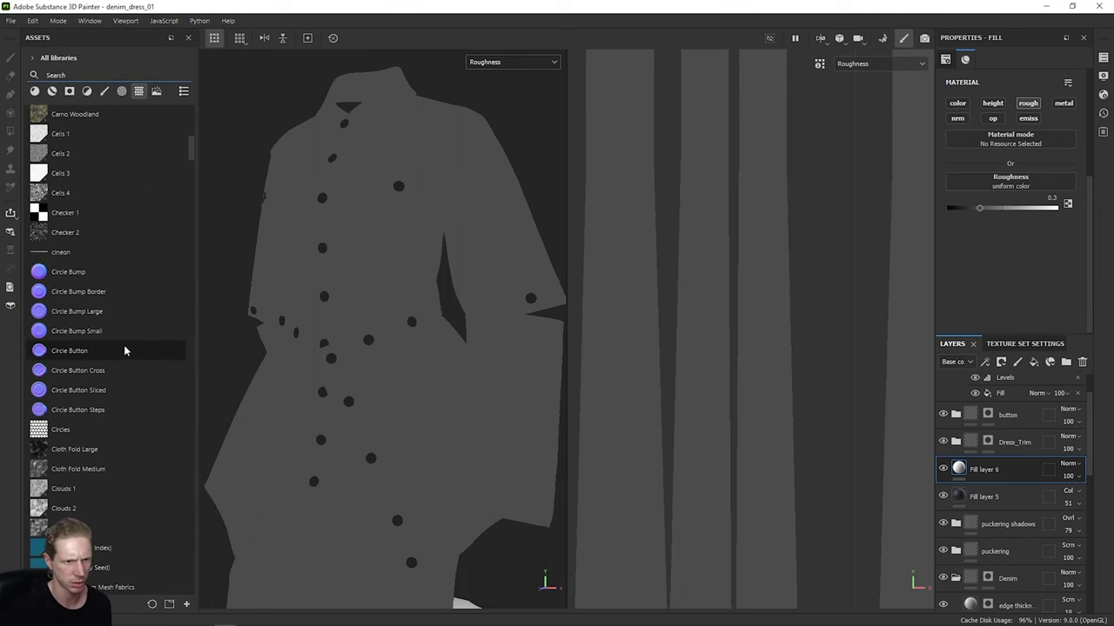
pyautogui.moveTo(96, 374); pyautogui.dragTo(1002, 186)
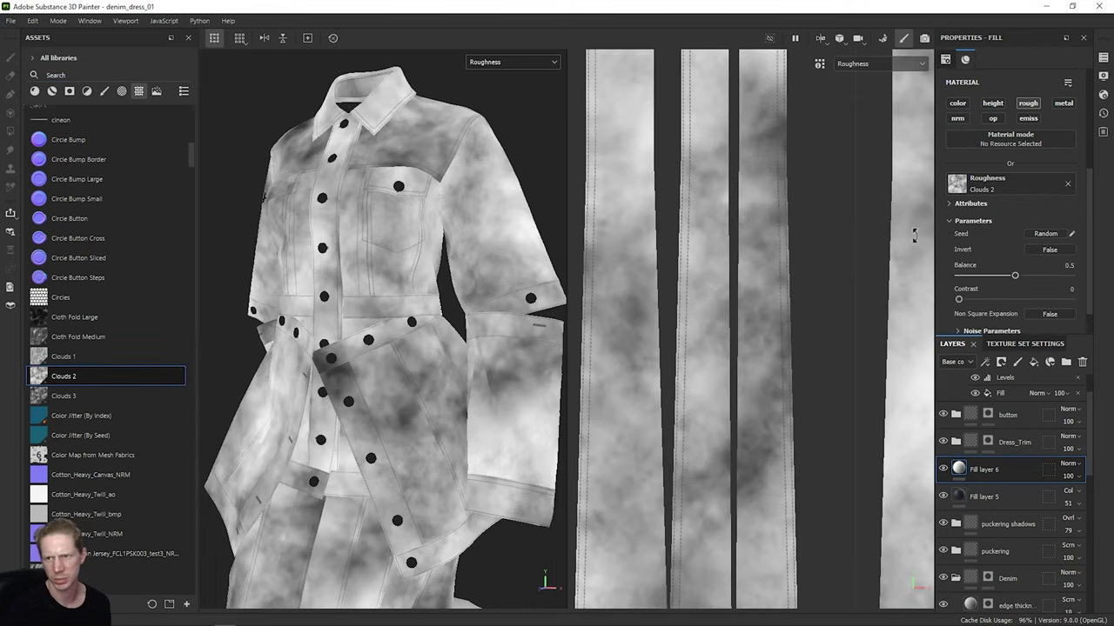
# Step: Set the Clouds 2 noise to scale 3 and disorder 0.22, with a balance of 0.51
pyautogui.scroll(-1, 975, 257)
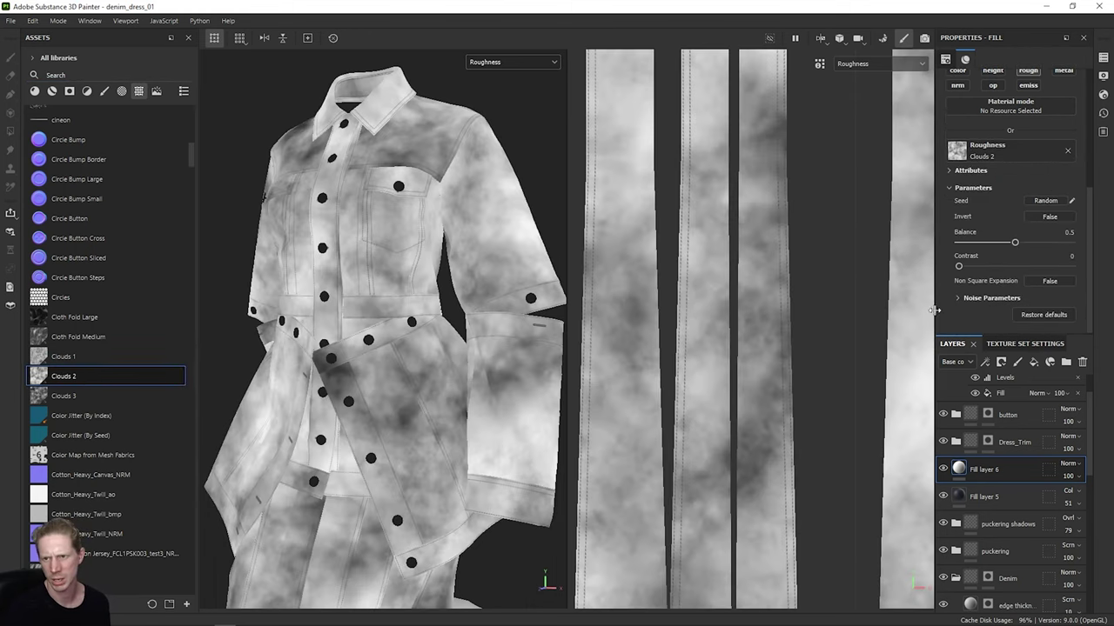
pyautogui.click(962, 299)
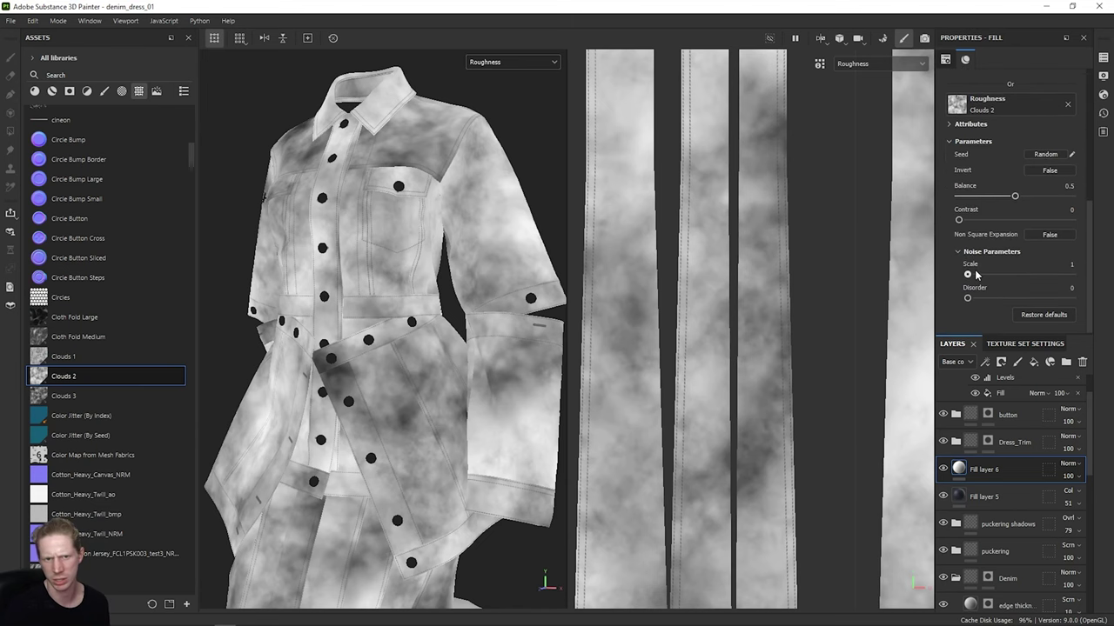
pyautogui.moveTo(975, 275); pyautogui.dragTo(990, 299)
pyautogui.scroll(2, 996, 261)
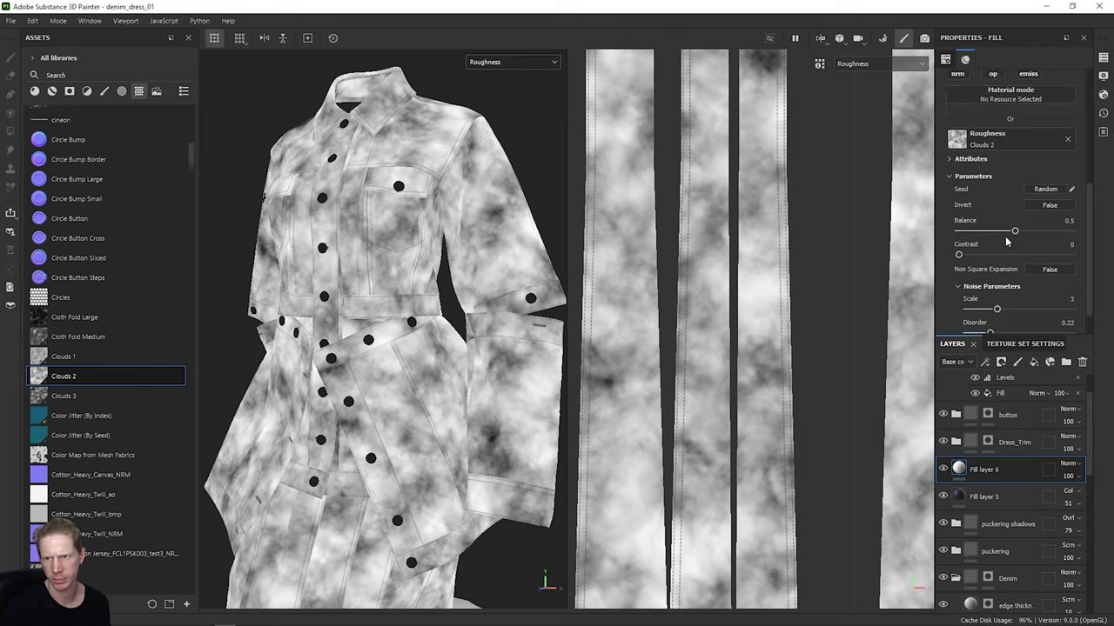
pyautogui.moveTo(1015, 231)
pyautogui.mouseDown()
pyautogui.moveTo(1005, 233)
pyautogui.moveTo(1029, 231)
pyautogui.moveTo(1015, 240)
pyautogui.mouseUp()
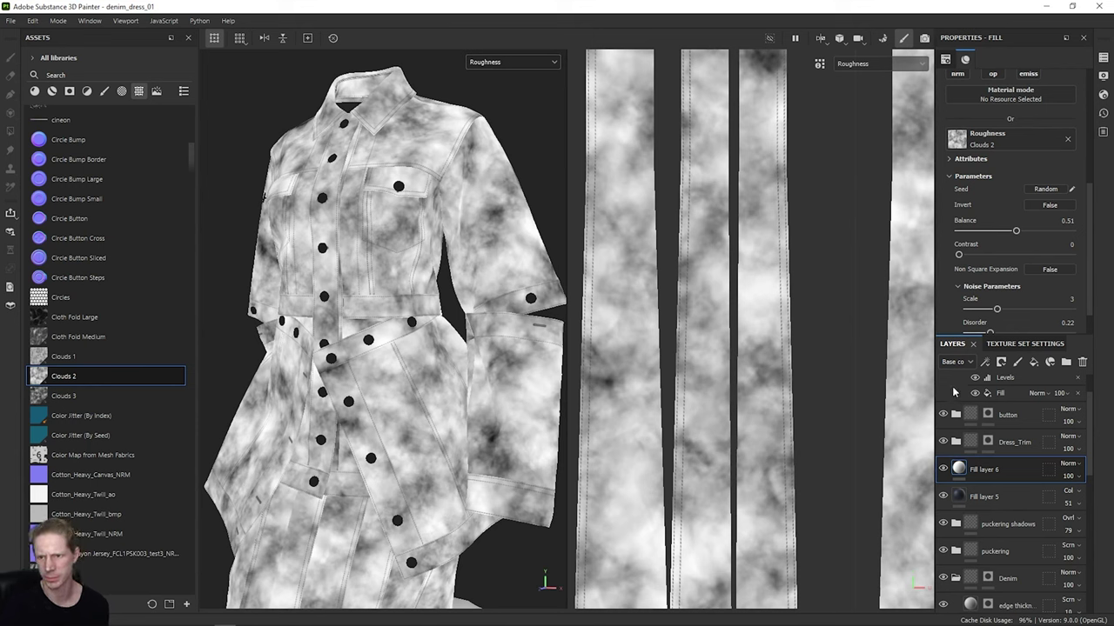
# Step: Switch the layer stack to the Roughness channel and lower the clouds fill layer's opacity to 35
pyautogui.click(957, 364)
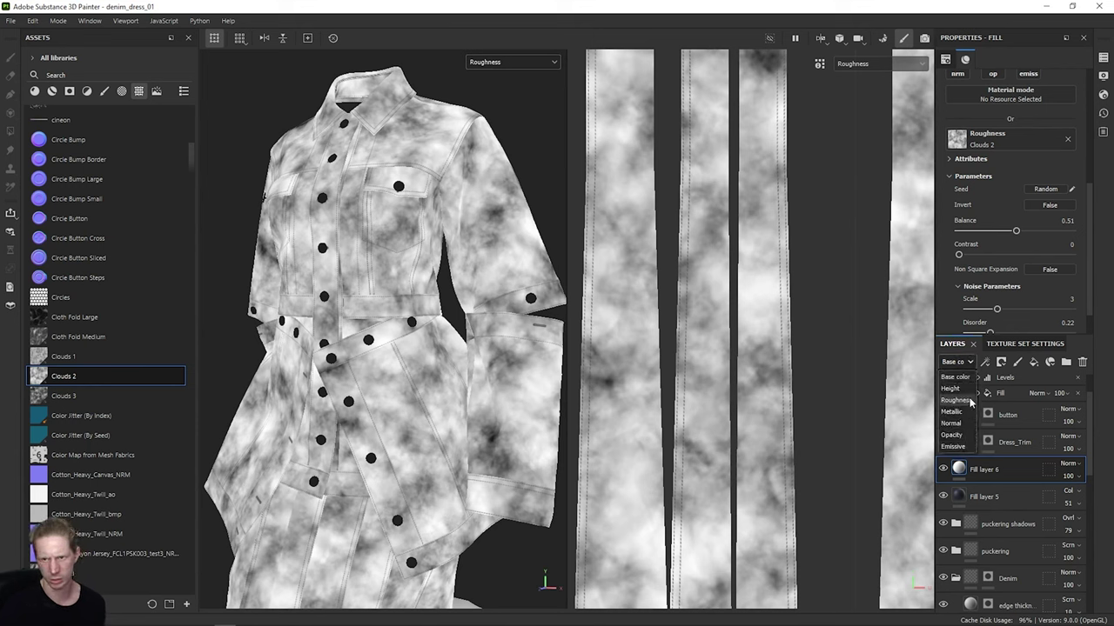
pyautogui.click(955, 399)
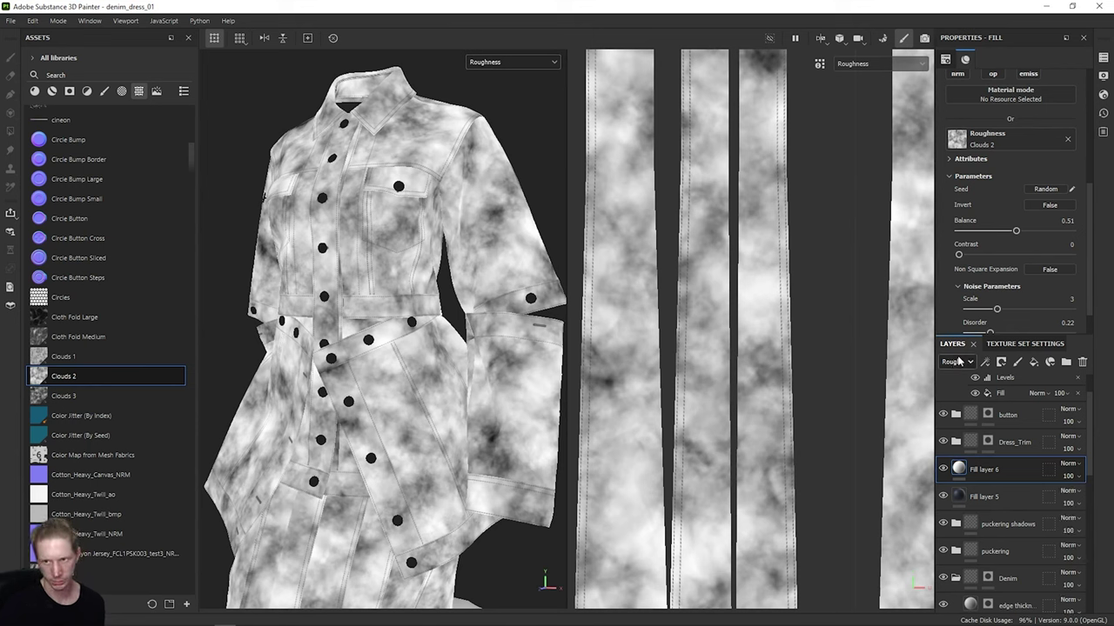
pyautogui.moveTo(1107, 498); pyautogui.dragTo(1082, 498)
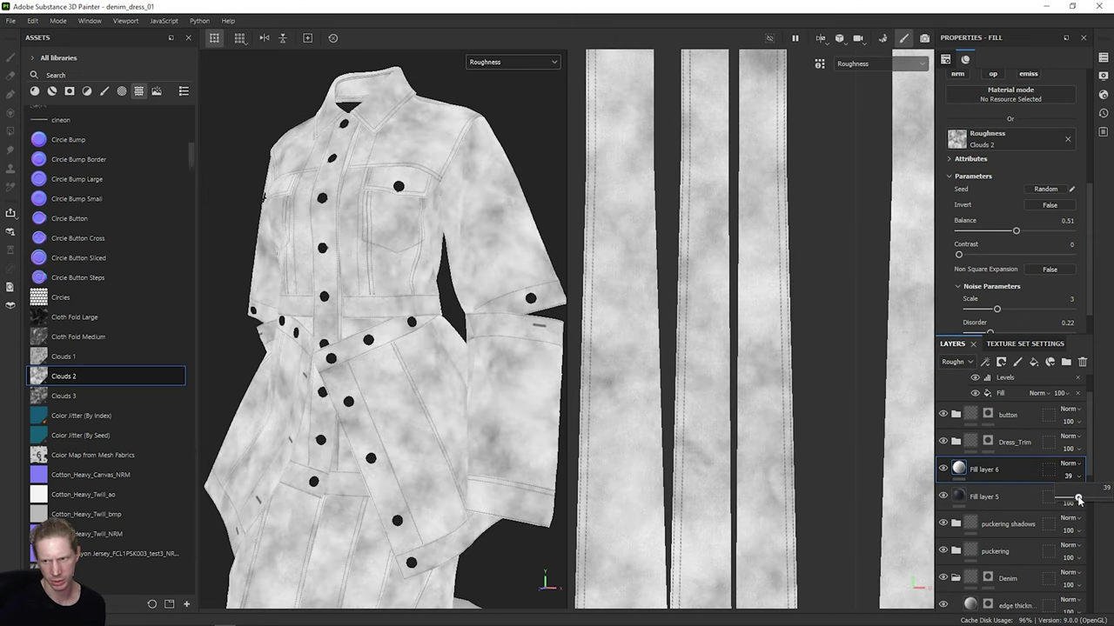
# Step: Examine the cloudy roughness variation across the waist, belt and skirt from near and far
pyautogui.scroll(5, 441, 422)
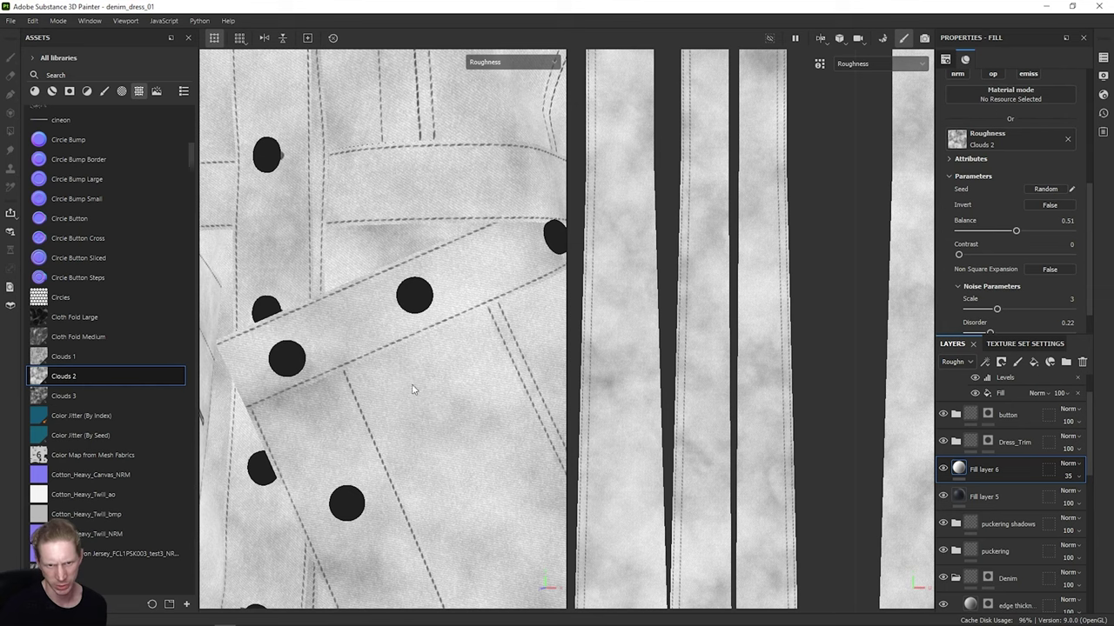
pyautogui.scroll(-2, 389, 351)
pyautogui.scroll(-5, 419, 373)
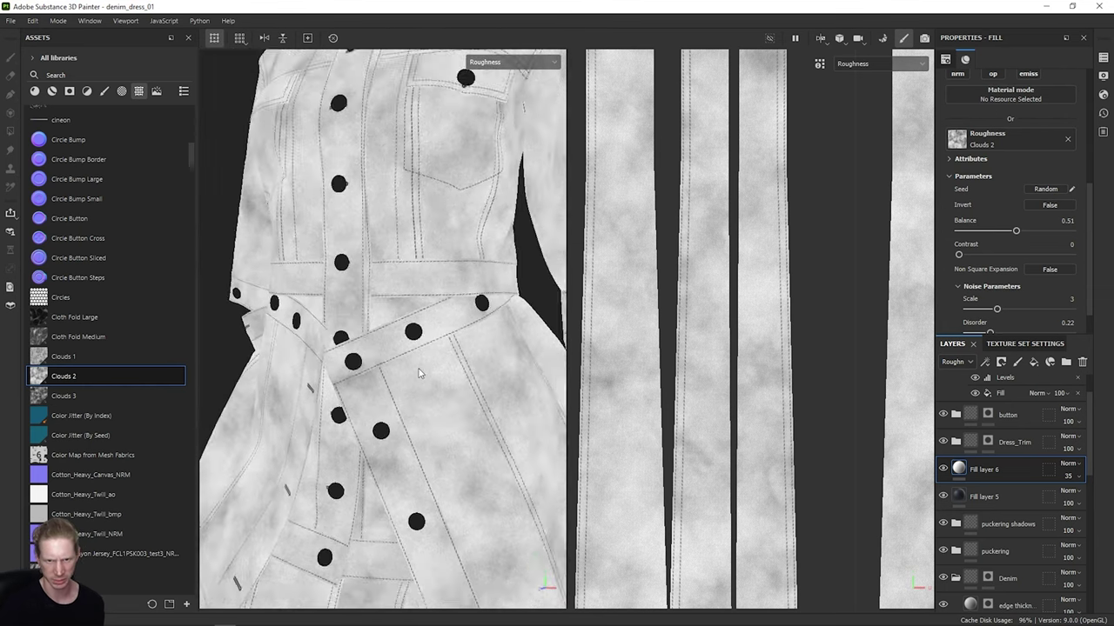
pyautogui.scroll(5, 409, 370)
pyautogui.scroll(-5, 327, 220)
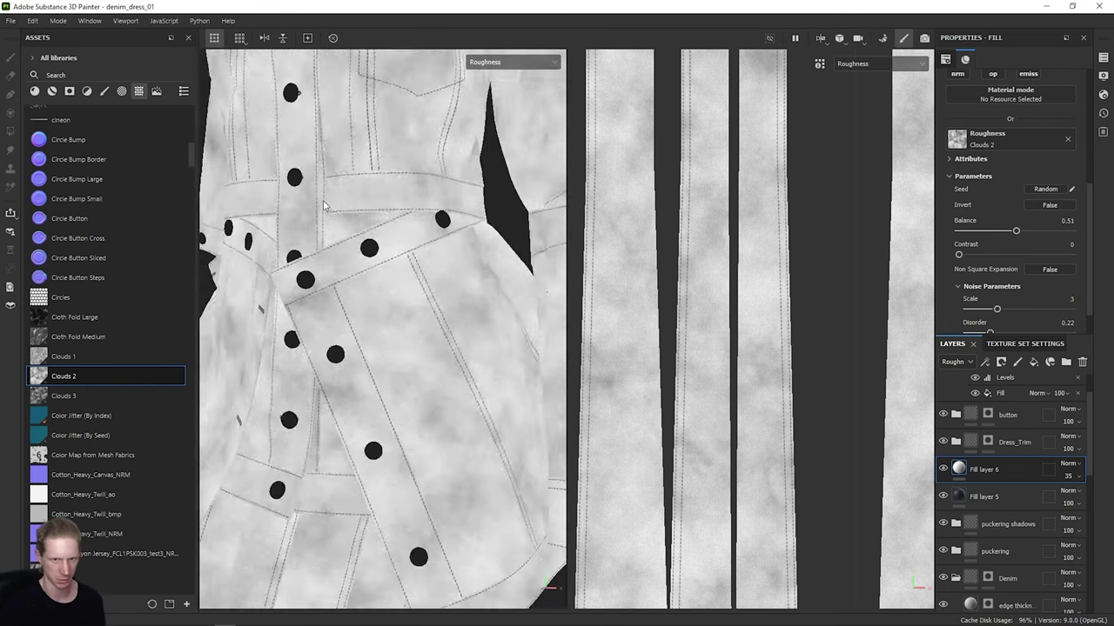
pyautogui.keyDown('alt'); pyautogui.moveTo(364, 256); pyautogui.dragTo(394, 250); pyautogui.keyUp('alt')
pyautogui.scroll(-5, 394, 251)
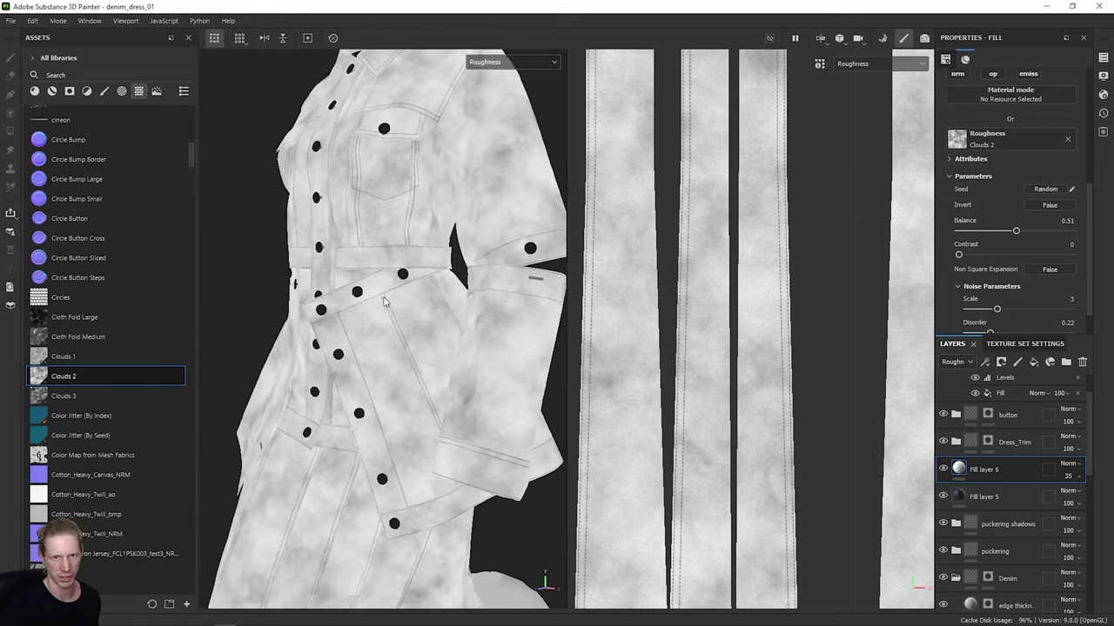
# Step: Return to the Material view and examine the denim's sheen under different angles and lighting
pyautogui.click(509, 61)
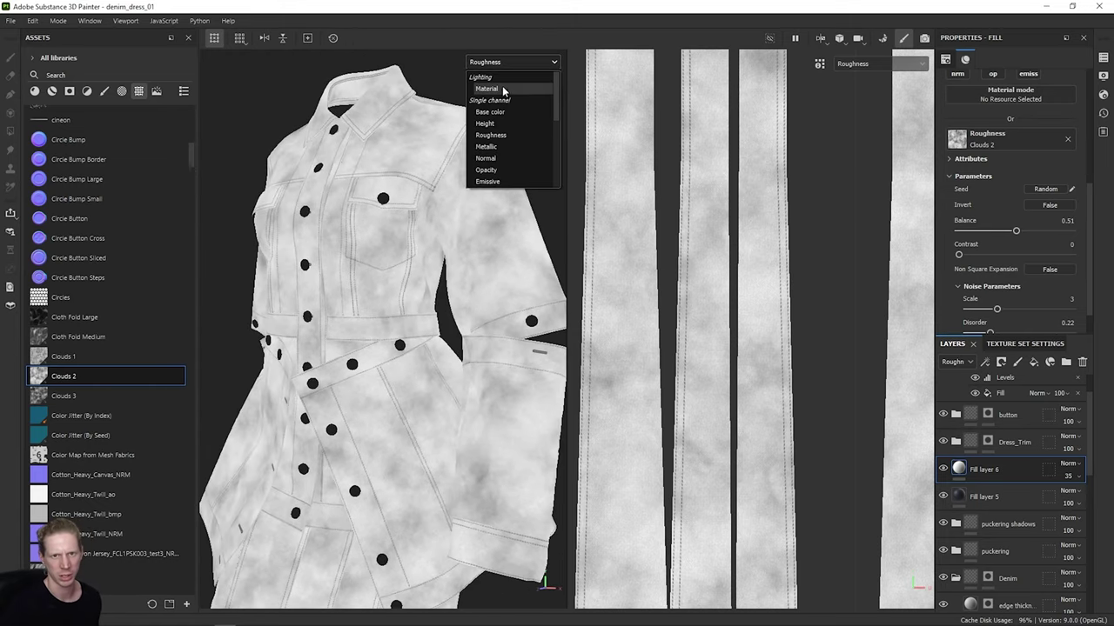
pyautogui.click(504, 91)
pyautogui.keyDown('alt'); pyautogui.moveTo(439, 261); pyautogui.dragTo(333, 258); pyautogui.keyUp('alt')
pyautogui.moveTo(334, 257)
pyautogui.keyDown('shift'); pyautogui.mouseDown(button='right')
pyautogui.moveTo(360, 256)
pyautogui.moveTo(345, 261)
pyautogui.moveTo(363, 263)
pyautogui.moveTo(373, 291)
pyautogui.moveTo(442, 302)
pyautogui.mouseUp(button='right'); pyautogui.keyUp('shift')
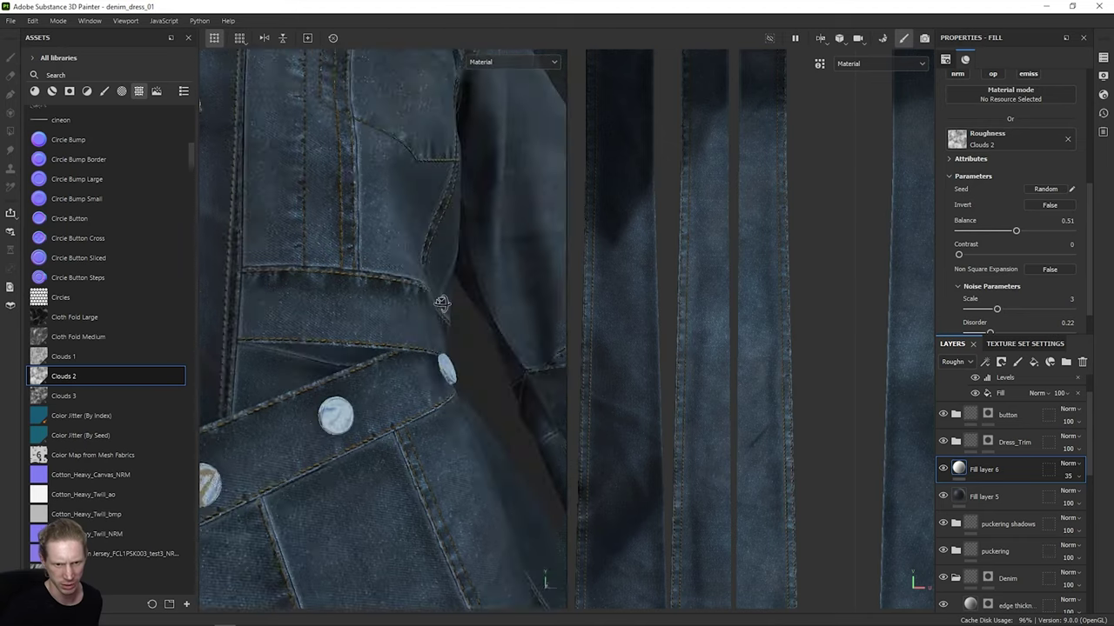
pyautogui.keyDown('alt'); pyautogui.moveTo(442, 302); pyautogui.dragTo(363, 326); pyautogui.keyUp('alt')
pyautogui.scroll(-4, 437, 322)
pyautogui.keyDown('alt'); pyautogui.moveTo(437, 322); pyautogui.dragTo(423, 262, button='middle'); pyautogui.keyUp('alt')
pyautogui.keyDown('alt'); pyautogui.moveTo(423, 262); pyautogui.dragTo(452, 317); pyautogui.keyUp('alt')
pyautogui.scroll(2, 996, 453)
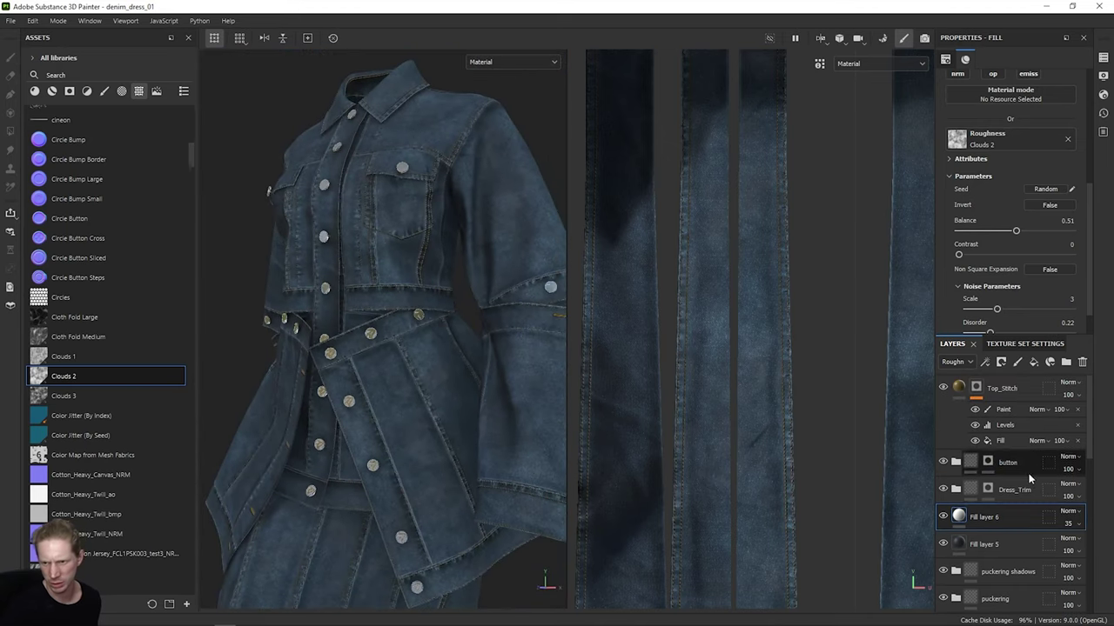
# Step: Expand the button folder and set its fill layer's Height channel blending mode to Normal
pyautogui.click(1023, 472)
pyautogui.click(959, 465)
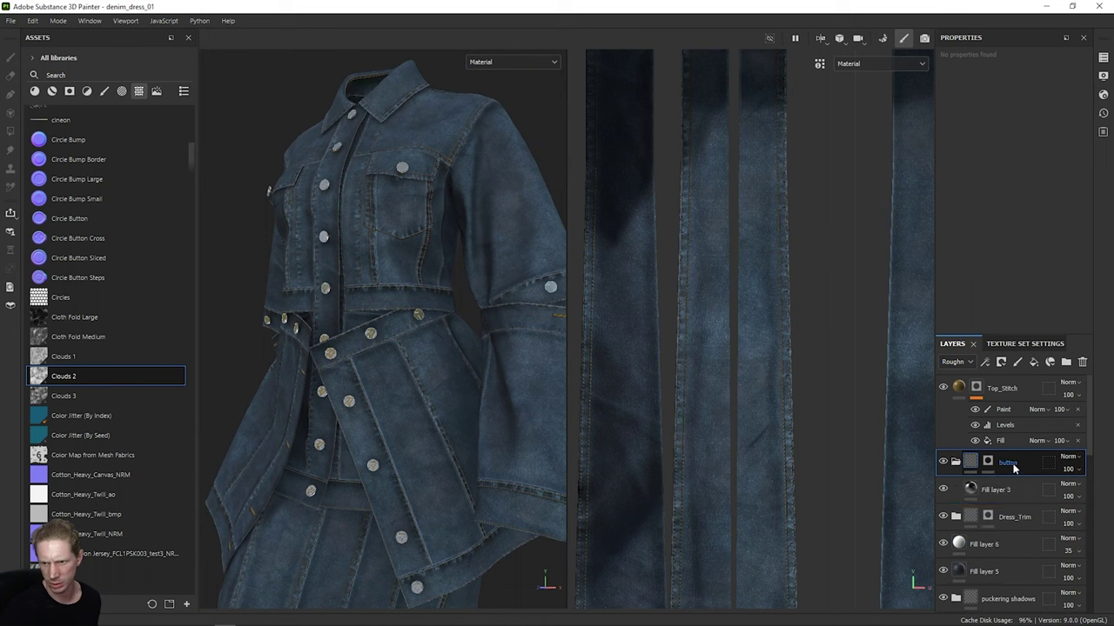
pyautogui.scroll(-1, 1011, 471)
pyautogui.click(1007, 476)
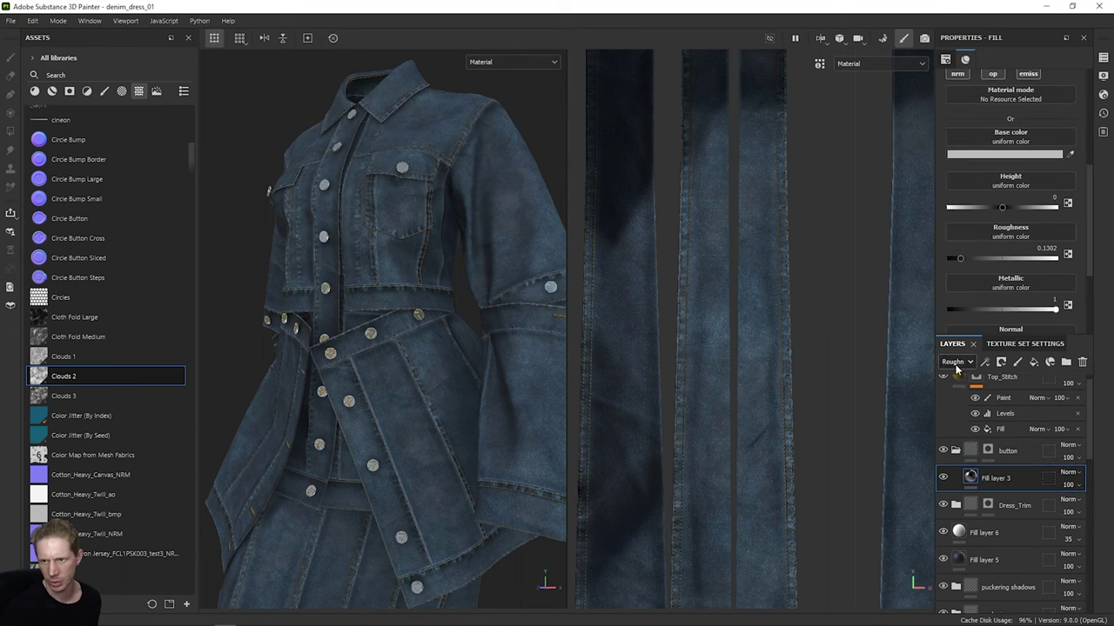
pyautogui.click(956, 369)
pyautogui.click(966, 405)
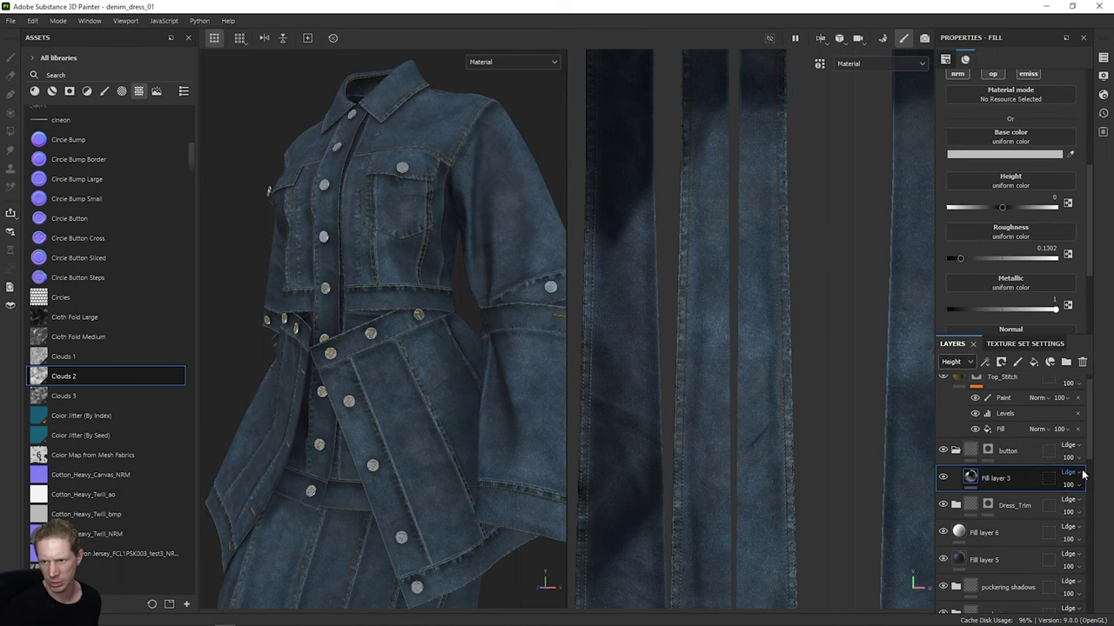
pyautogui.scroll(5, 311, 360)
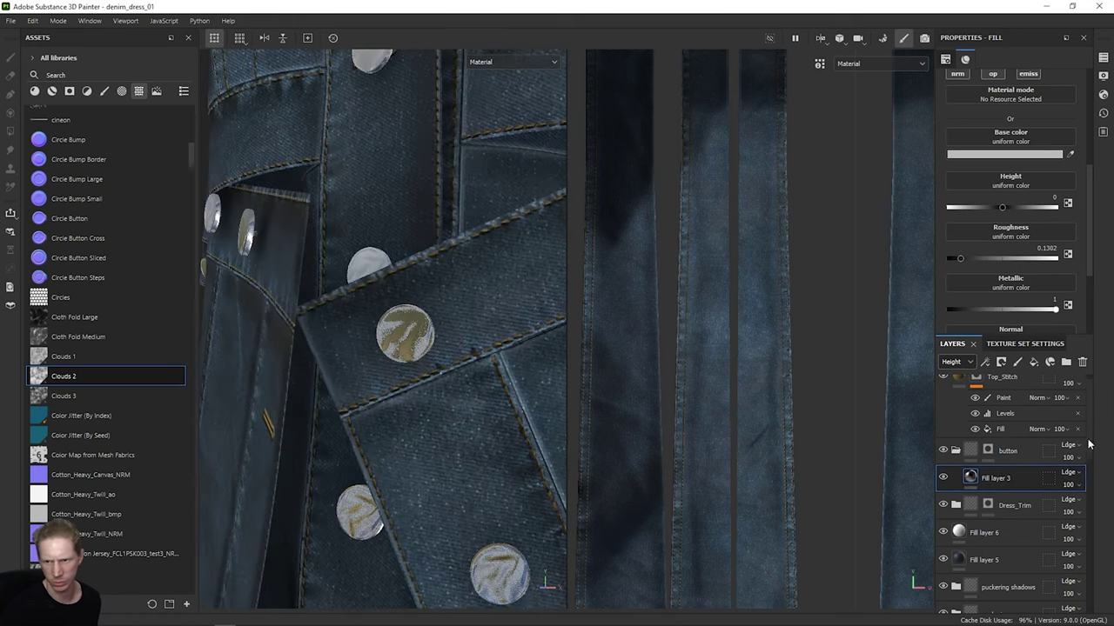
pyautogui.click(1079, 472)
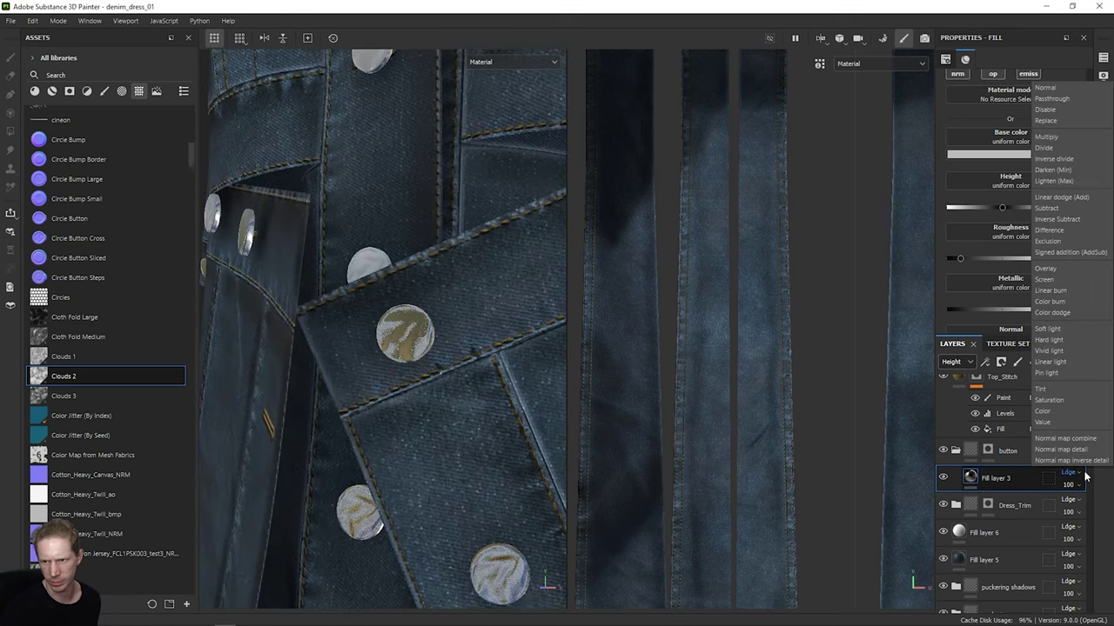
pyautogui.click(1058, 85)
# Step: Switch the layer stack to the Normal channel and set the button fill layer's blending mode to Normal
pyautogui.click(956, 361)
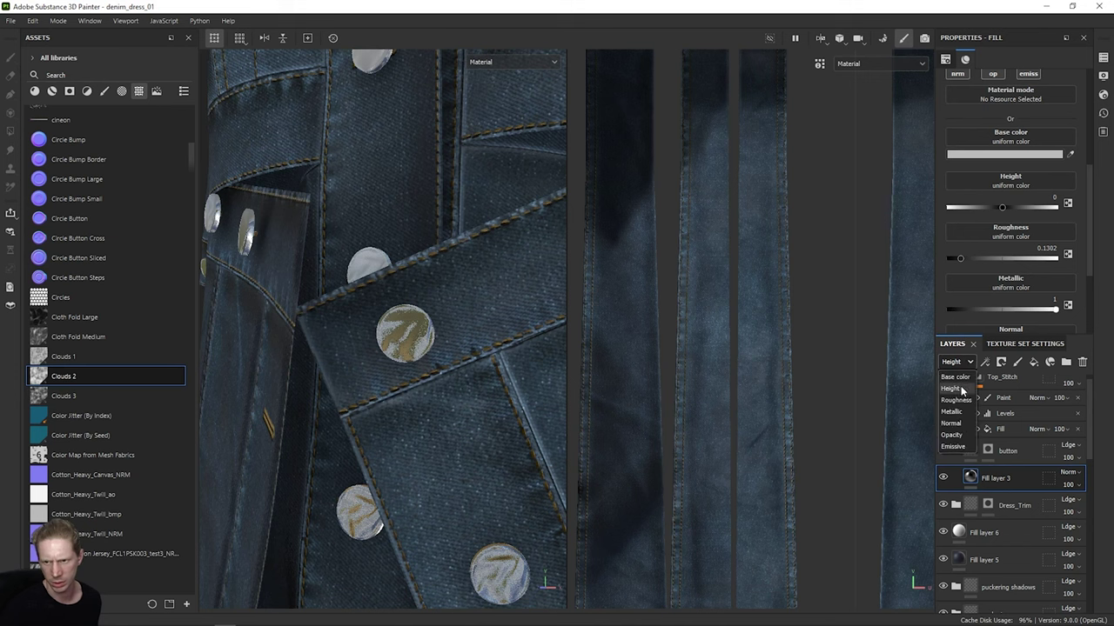
pyautogui.click(957, 423)
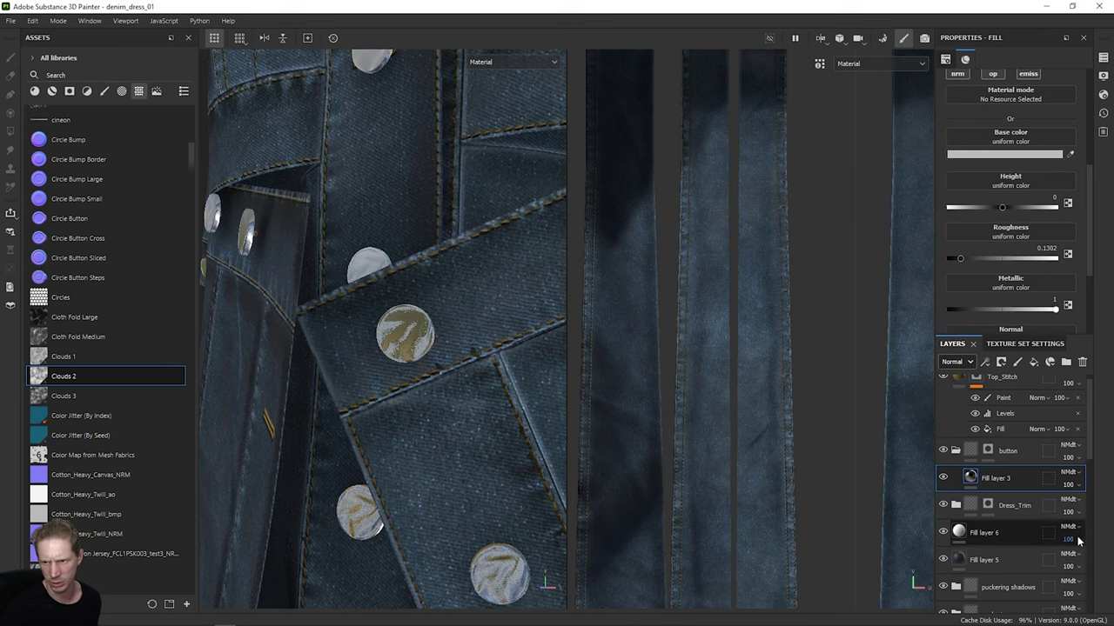
pyautogui.click(1078, 475)
pyautogui.click(1044, 89)
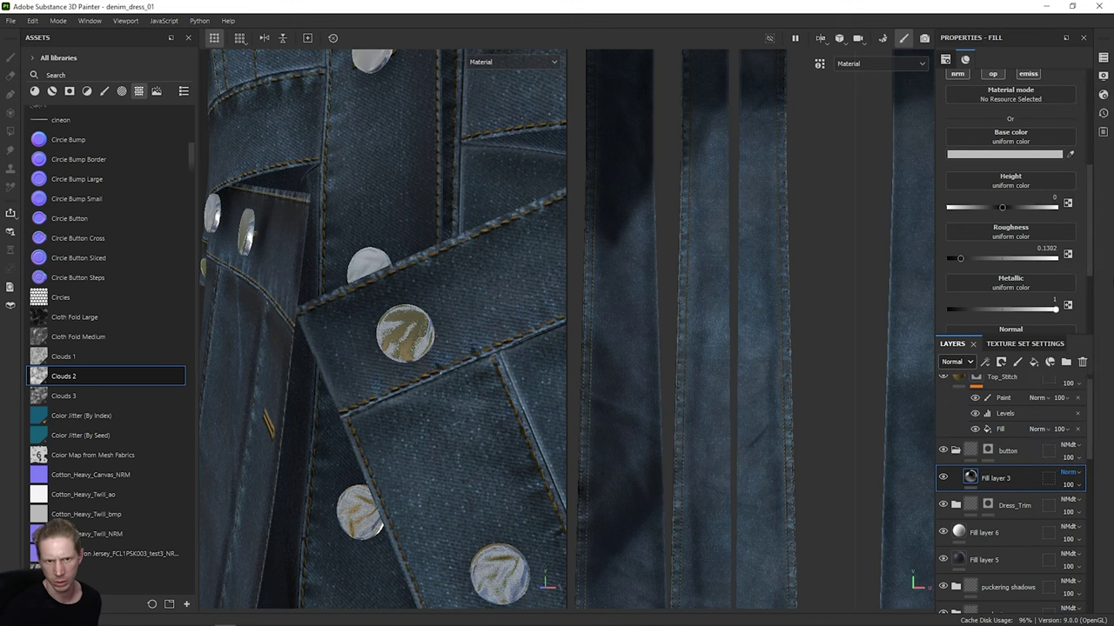
# Step: Raise the button fill's roughness to 0.2969 and change its base color to a slightly darker, reddish grey
pyautogui.keyDown('alt'); pyautogui.moveTo(557, 442); pyautogui.dragTo(426, 363); pyautogui.keyUp('alt')
pyautogui.moveTo(959, 259); pyautogui.dragTo(979, 258)
pyautogui.click(1010, 154)
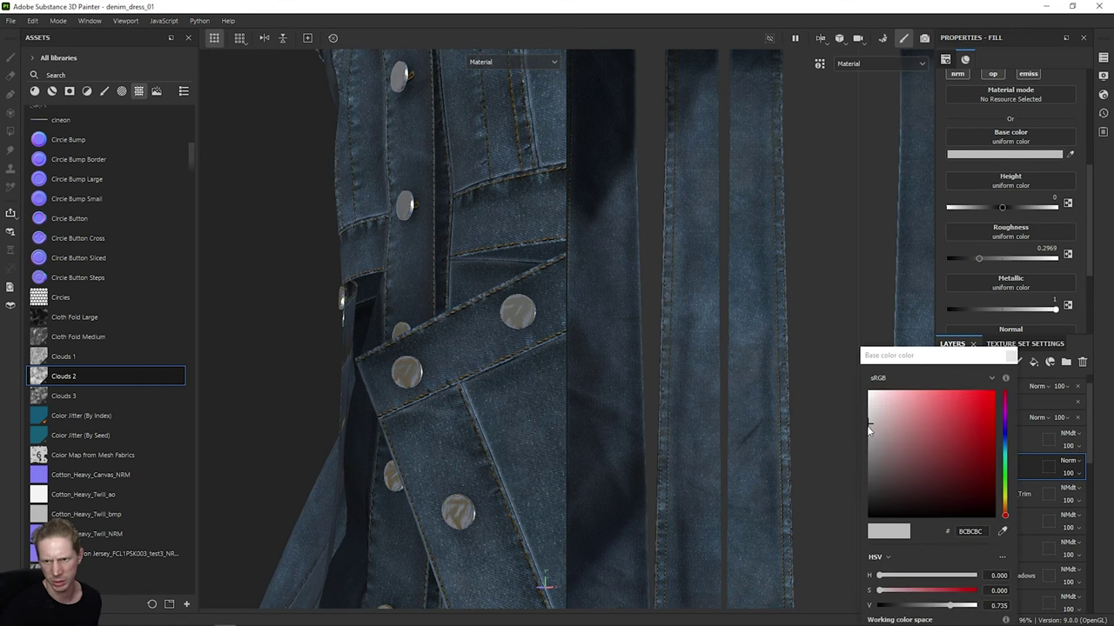
pyautogui.moveTo(868, 428); pyautogui.dragTo(879, 437)
pyautogui.click(1010, 356)
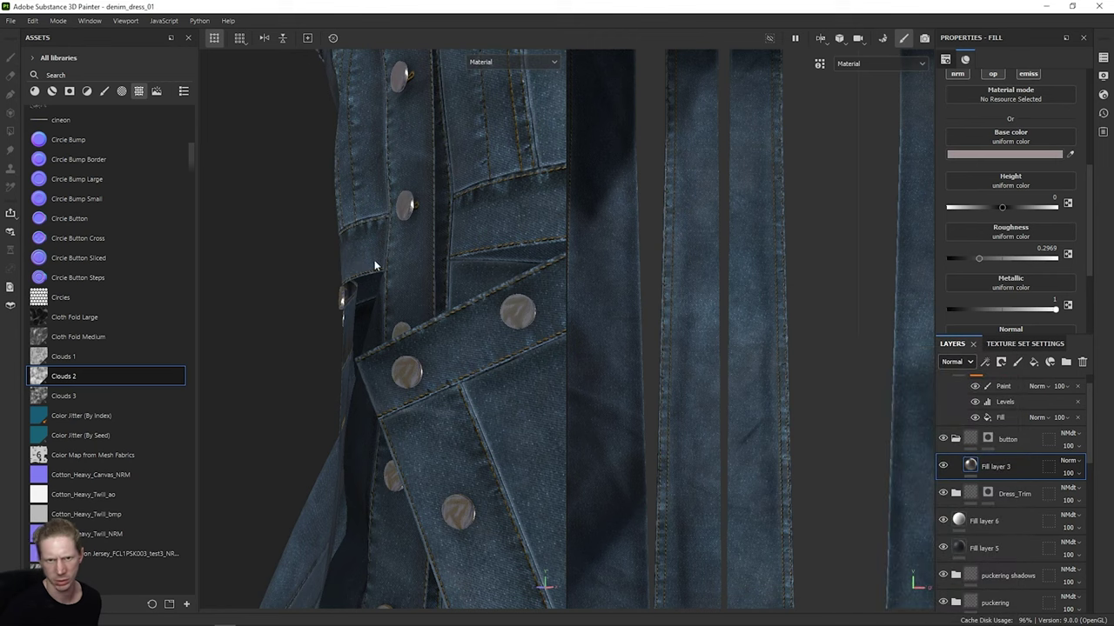
# Step: Examine the whole dress with its duller buttons and look through the layer stack
pyautogui.scroll(-8, 410, 267)
pyautogui.keyDown('alt'); pyautogui.moveTo(410, 278); pyautogui.dragTo(472, 278); pyautogui.keyUp('alt')
pyautogui.keyDown('alt'); pyautogui.moveTo(473, 279); pyautogui.dragTo(463, 254, button='middle'); pyautogui.keyUp('alt')
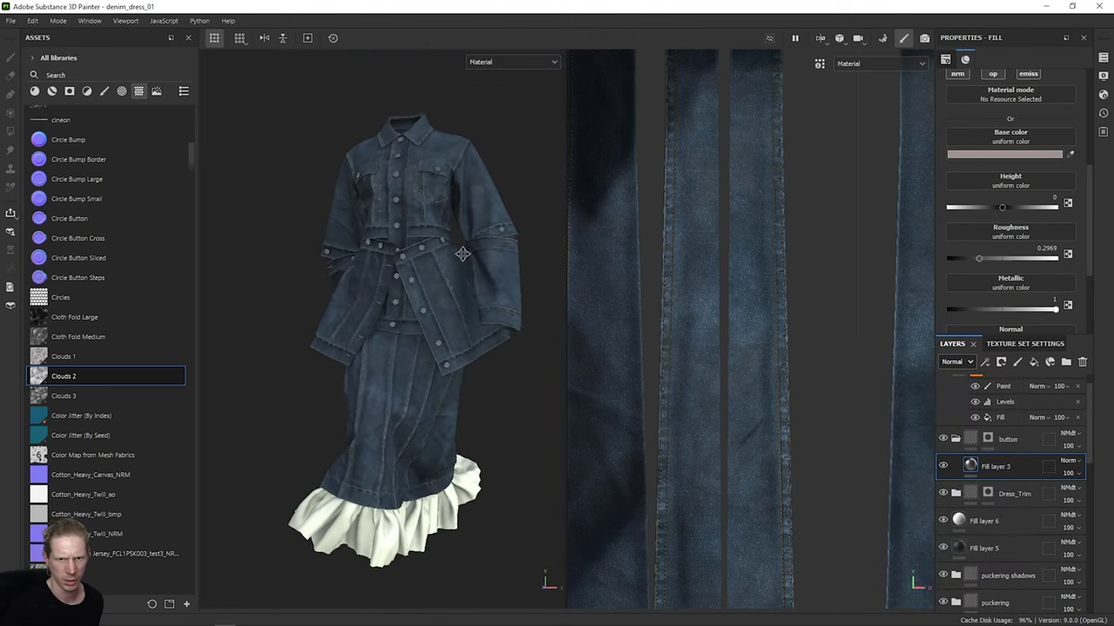
pyautogui.keyDown('alt'); pyautogui.moveTo(462, 253); pyautogui.dragTo(443, 298); pyautogui.keyUp('alt')
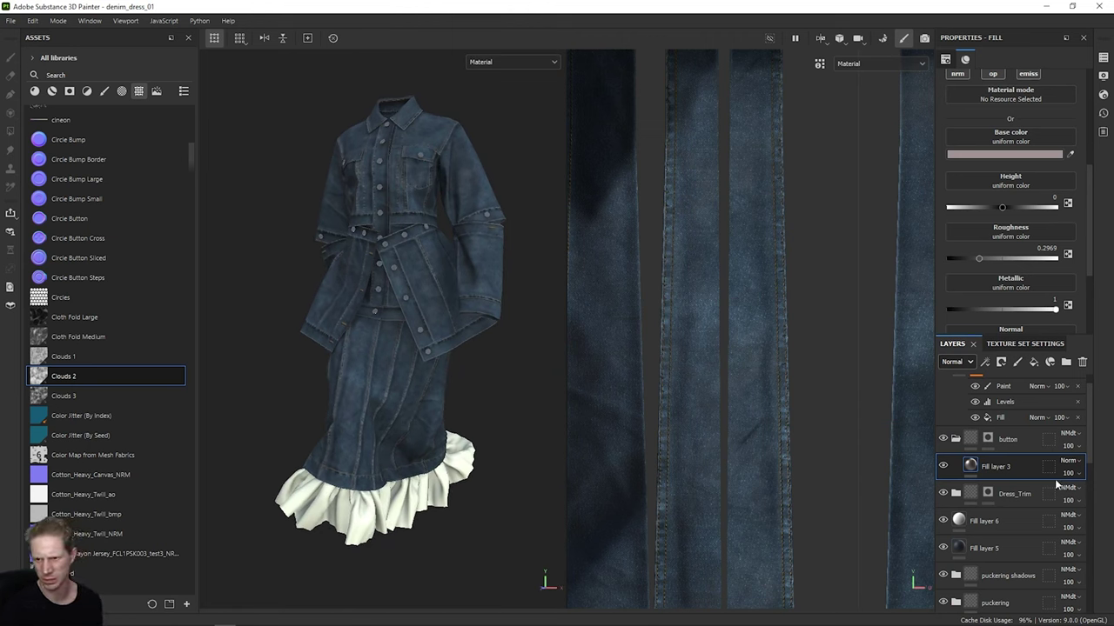
pyautogui.scroll(-10, 1055, 481)
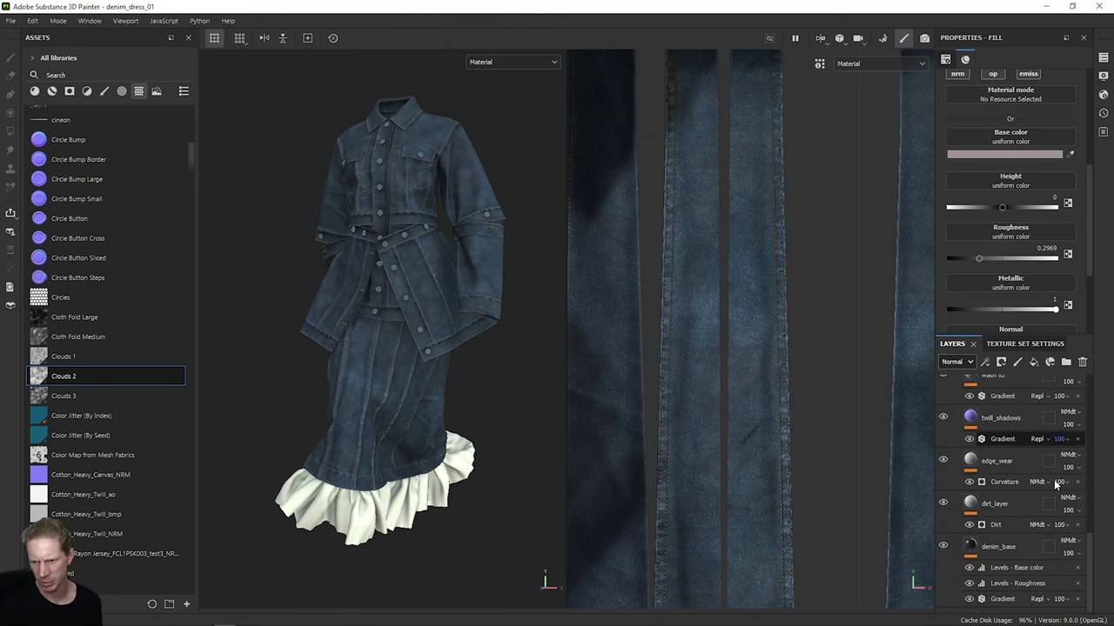
pyautogui.scroll(5, 983, 462)
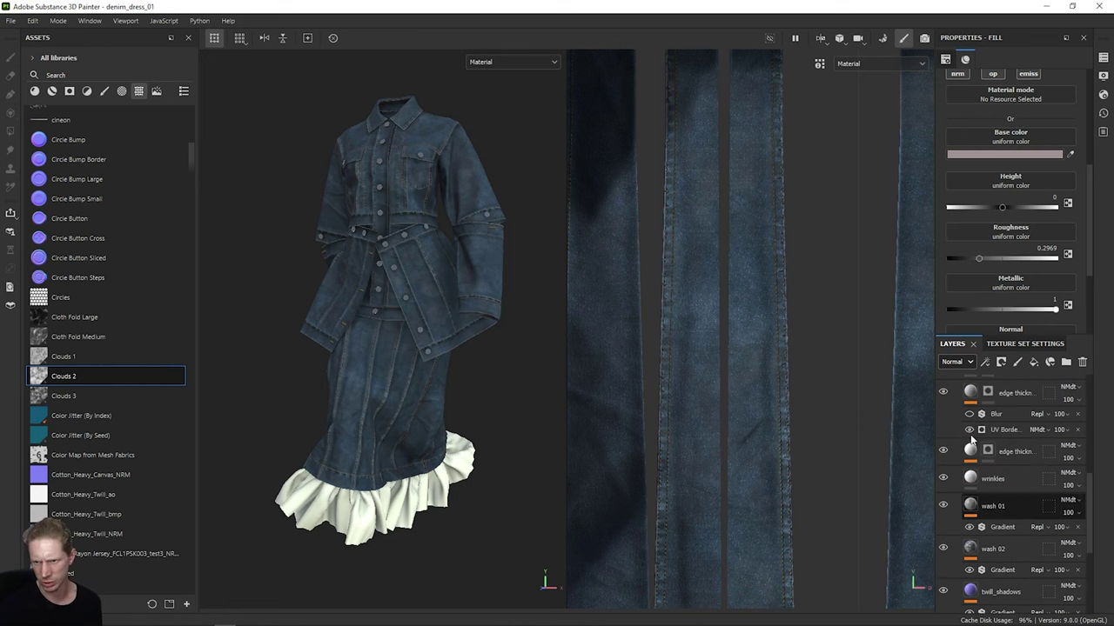
pyautogui.scroll(5, 973, 442)
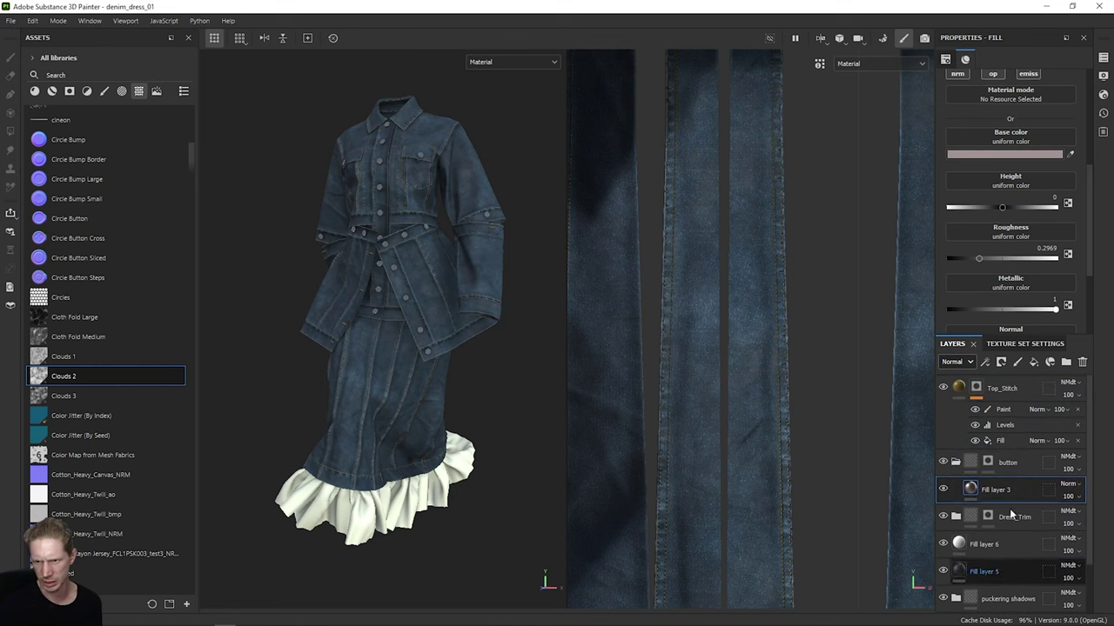
# Step: Expand the Dress_Trim folder and check its mask coverage across the UV tiles with Polygon Fill
pyautogui.click(1015, 527)
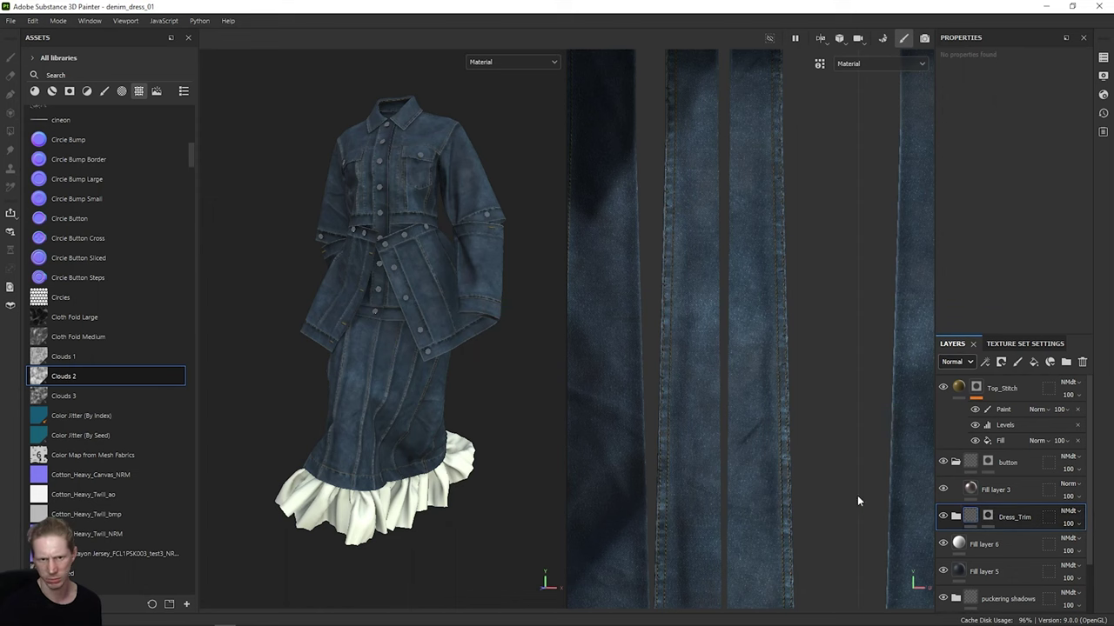
pyautogui.click(955, 517)
pyautogui.click(988, 517)
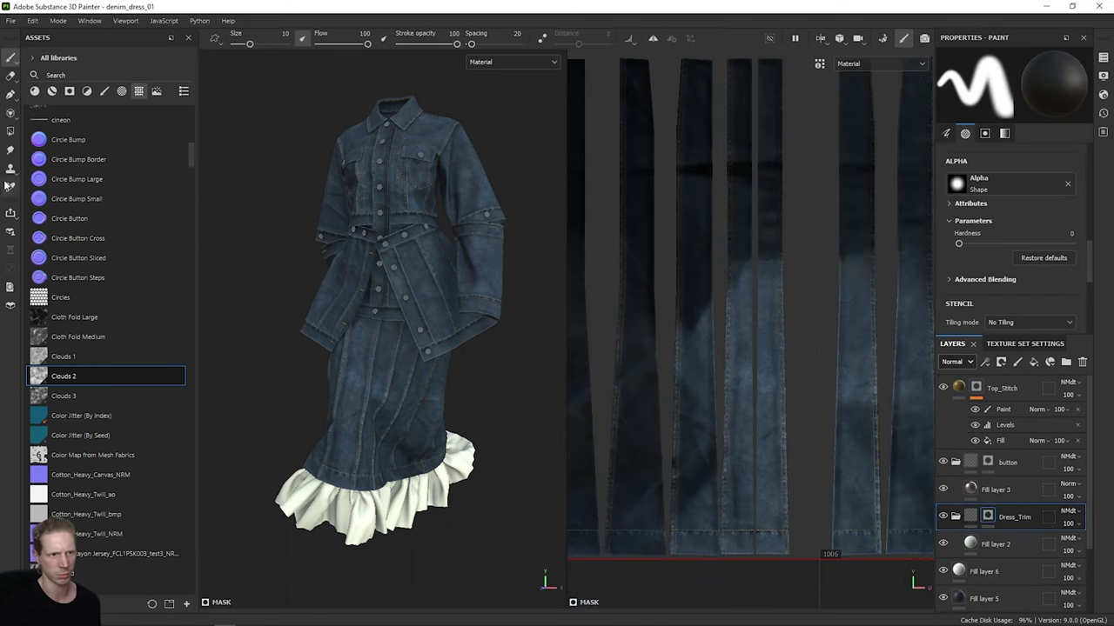
pyautogui.click(10, 131)
pyautogui.scroll(-5, 714, 322)
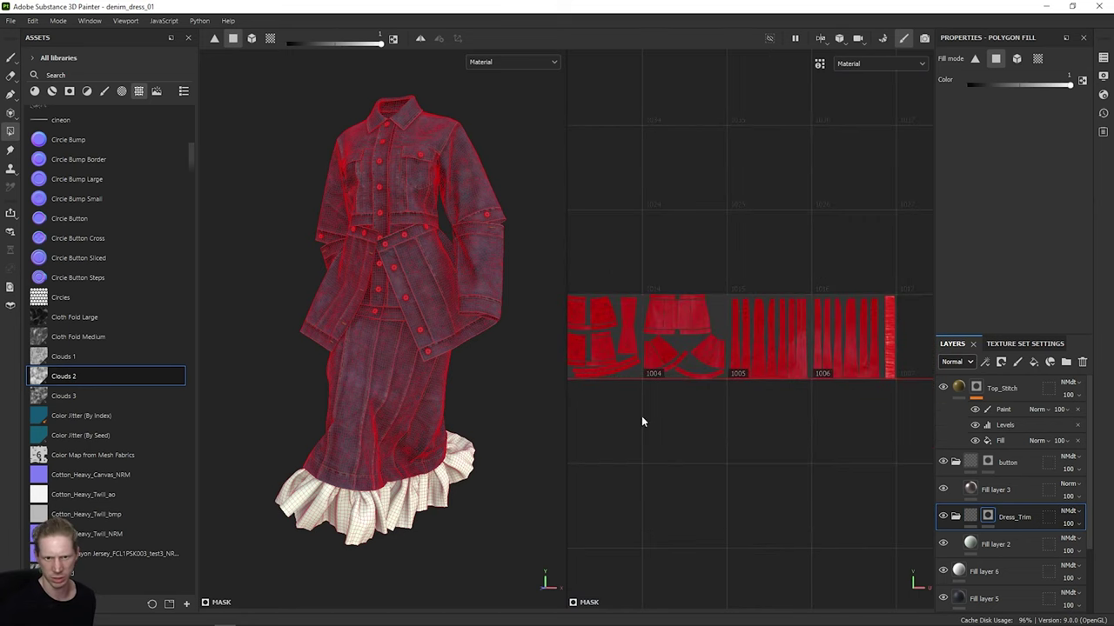
# Step: Lower the opacity channel of the fill layer inside Dress_Trim to 0.9167
pyautogui.click(997, 545)
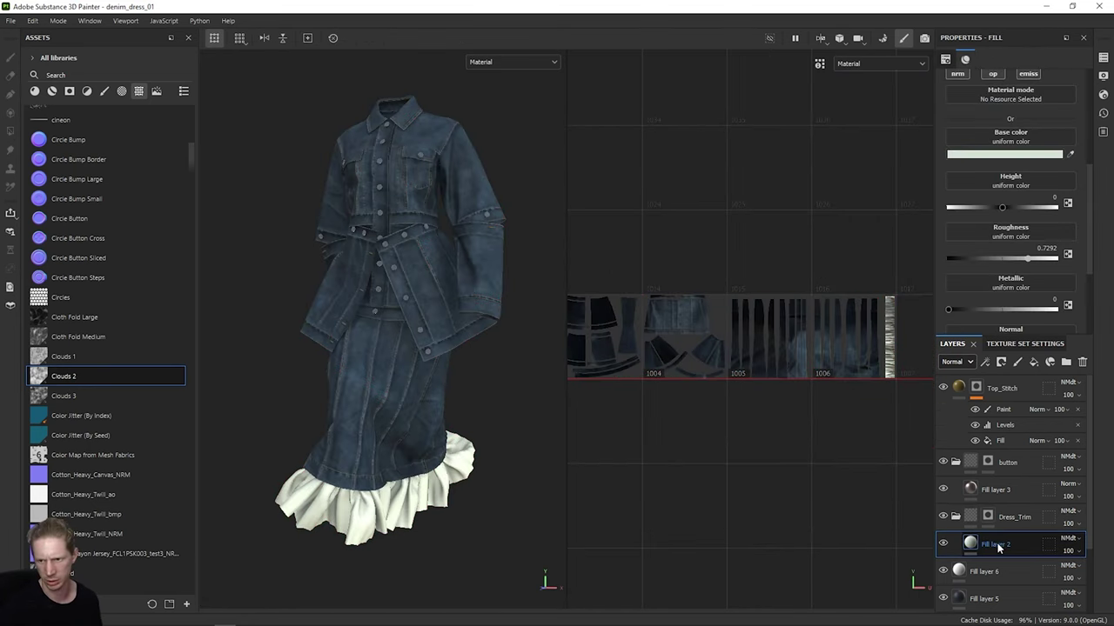
pyautogui.scroll(-3, 1021, 209)
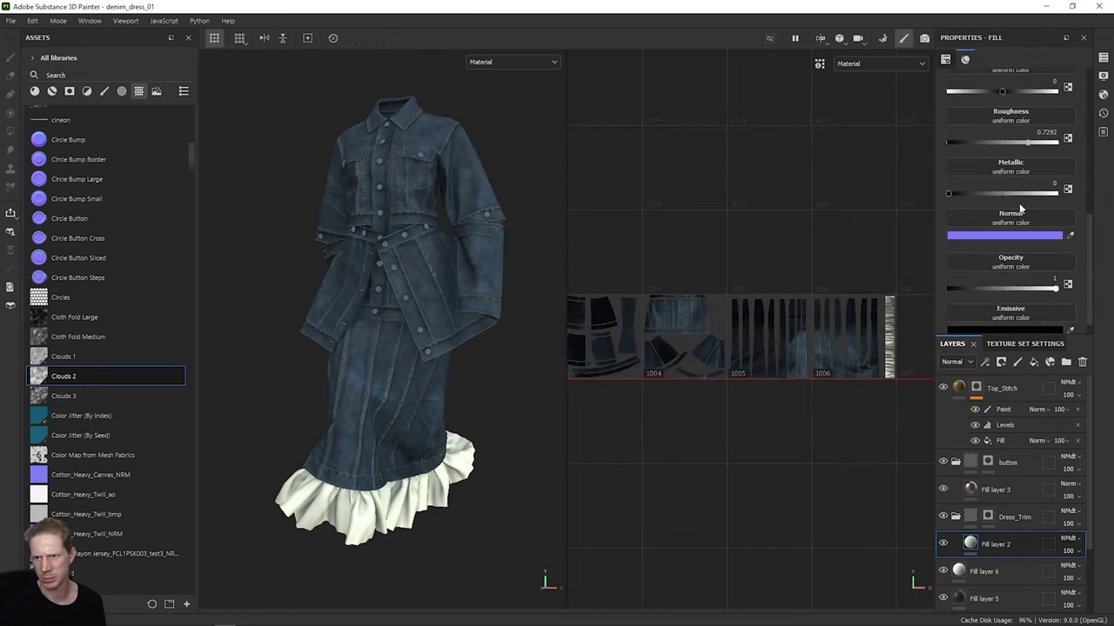
pyautogui.scroll(-1, 1021, 208)
pyautogui.moveTo(1055, 277); pyautogui.dragTo(1049, 277)
pyautogui.scroll(1, 984, 212)
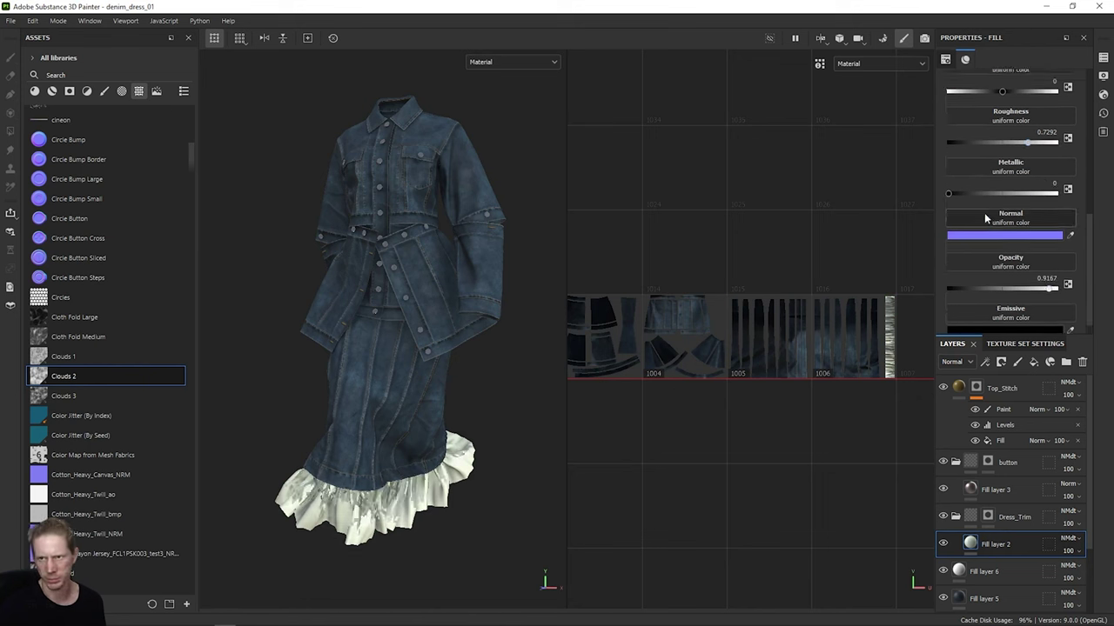
# Step: Assign Cotton_Heavy_Twill_NRM to the trim fill's Normal channel and Cotton_Heavy_Twill_bmp to its Height channel
pyautogui.scroll(2, 997, 234)
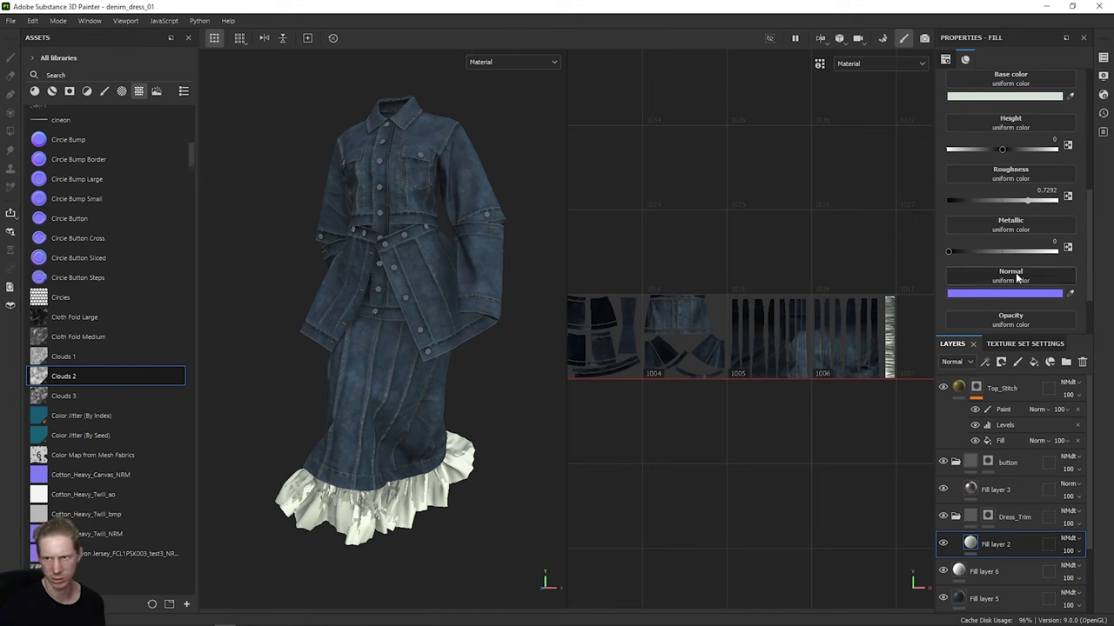
pyautogui.moveTo(87, 533); pyautogui.dragTo(1016, 276)
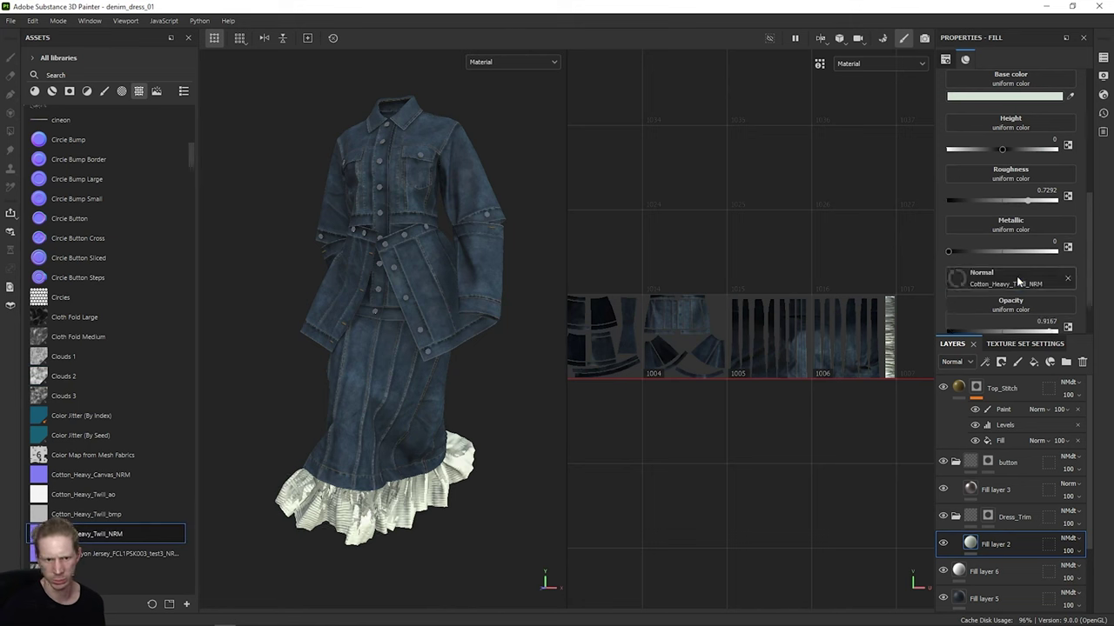
pyautogui.click(96, 496)
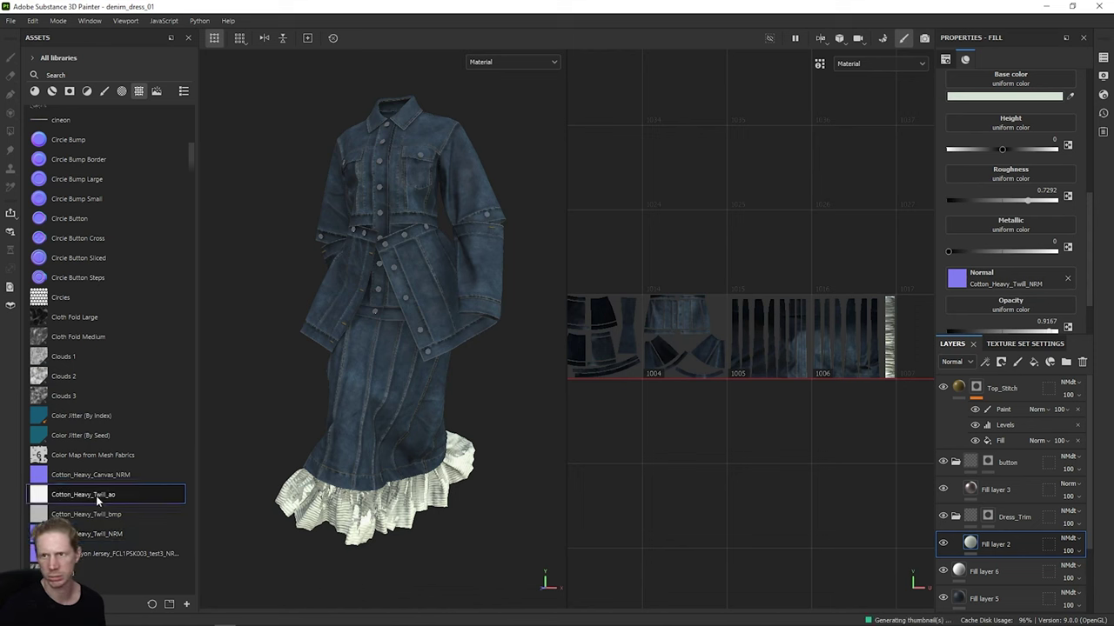
pyautogui.moveTo(87, 515); pyautogui.dragTo(1035, 123)
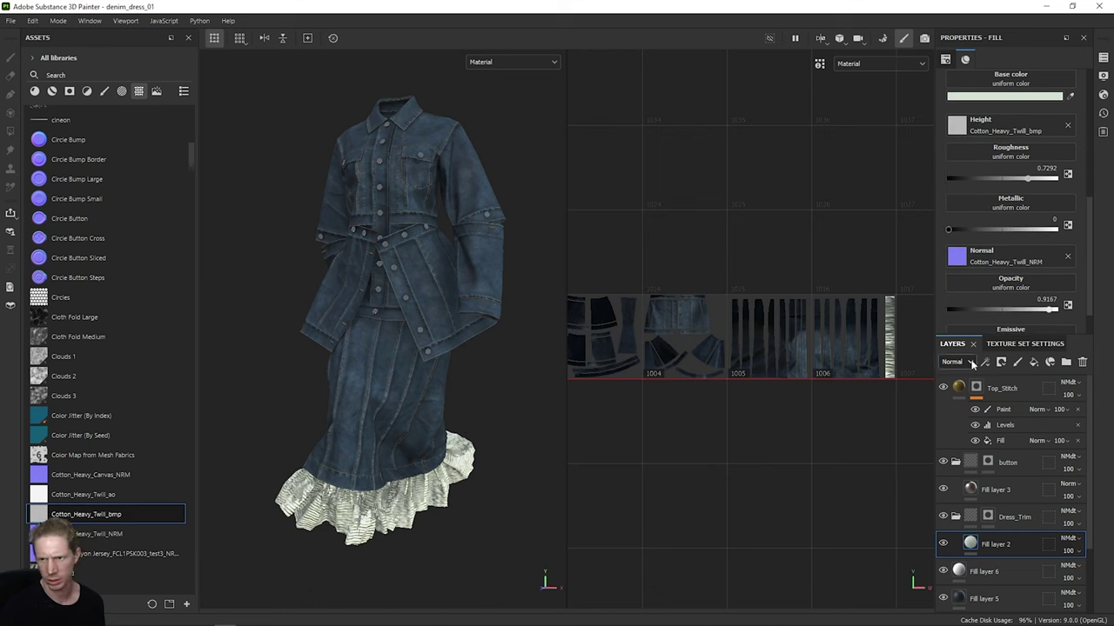
# Step: Set the trim fill's UV tiling to 10.25 and inspect the weave on the hem ruffle
pyautogui.scroll(5, 1045, 143)
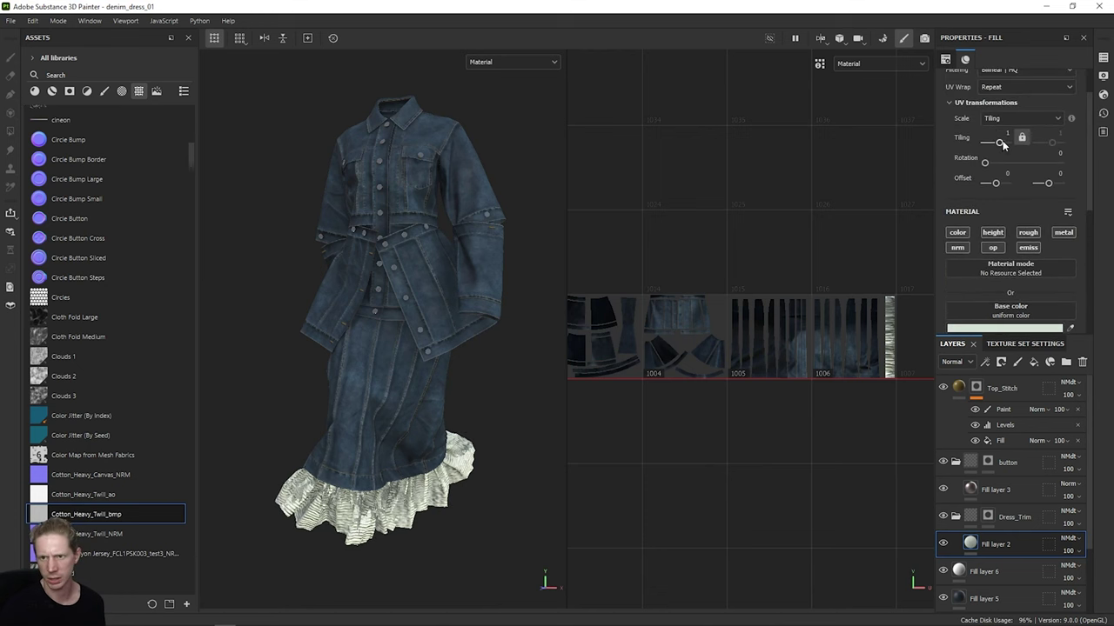
pyautogui.moveTo(1004, 144); pyautogui.dragTo(1007, 144)
pyautogui.moveTo(1005, 143); pyautogui.dragTo(1003, 141)
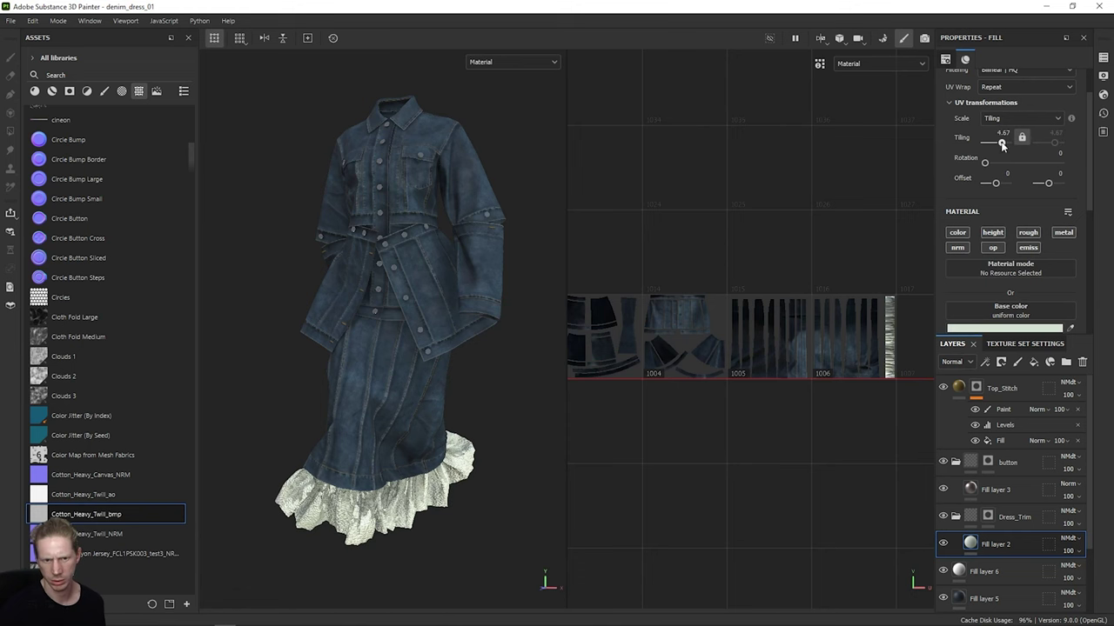
pyautogui.scroll(5, 501, 476)
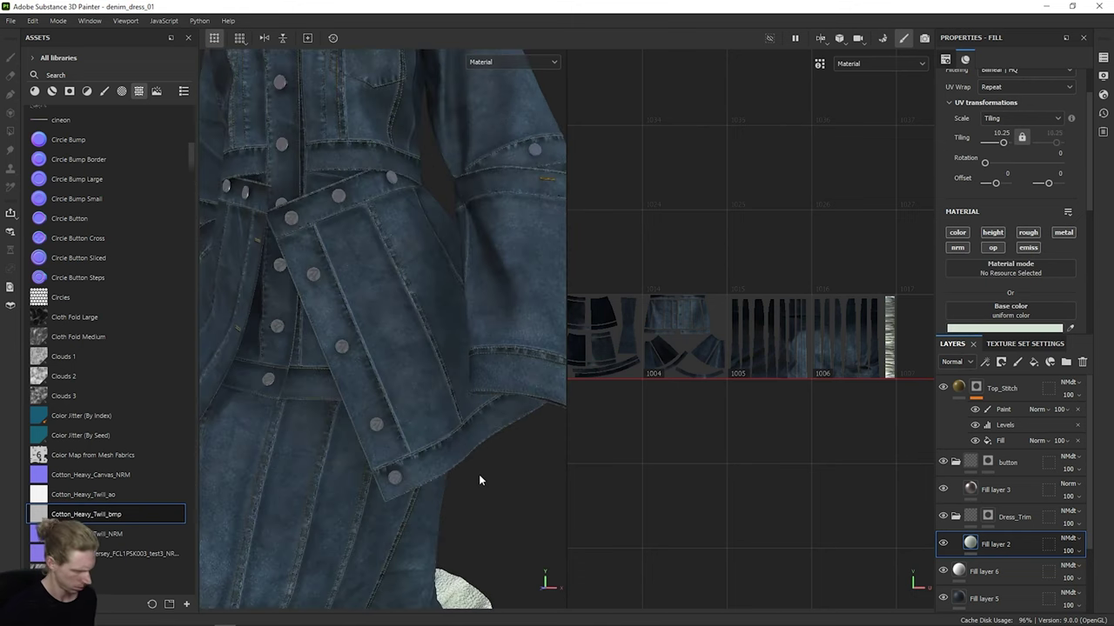
pyautogui.keyDown('alt'); pyautogui.moveTo(479, 474); pyautogui.dragTo(520, 139, button='middle'); pyautogui.keyUp('alt')
pyautogui.keyDown('alt'); pyautogui.moveTo(519, 140); pyautogui.dragTo(432, 324); pyautogui.keyUp('alt')
pyautogui.keyDown('shift'); pyautogui.moveTo(432, 325); pyautogui.dragTo(404, 355, button='right'); pyautogui.keyUp('shift')
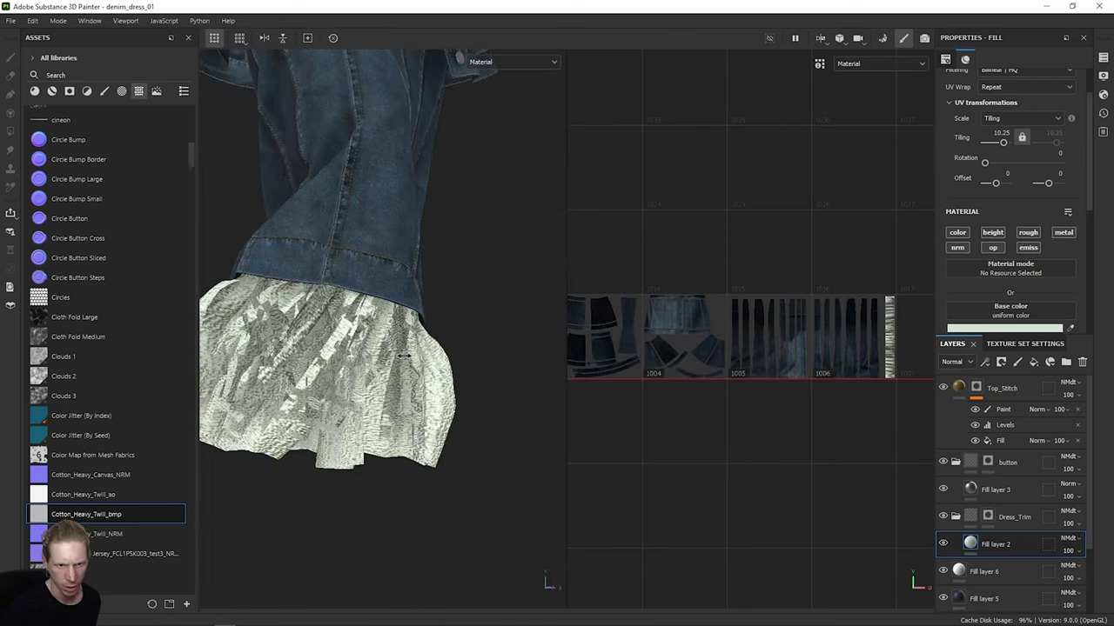
# Step: Switch the layer stack to the Height channel and lower the trim fill layer's opacity to 23
pyautogui.click(953, 362)
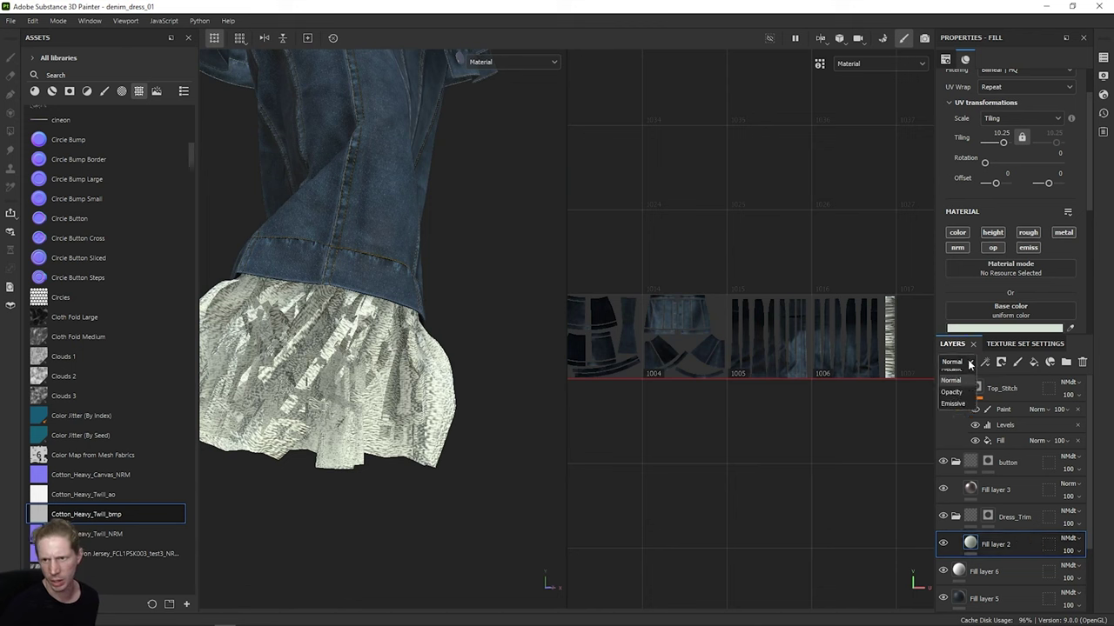
pyautogui.click(957, 396)
pyautogui.click(1080, 551)
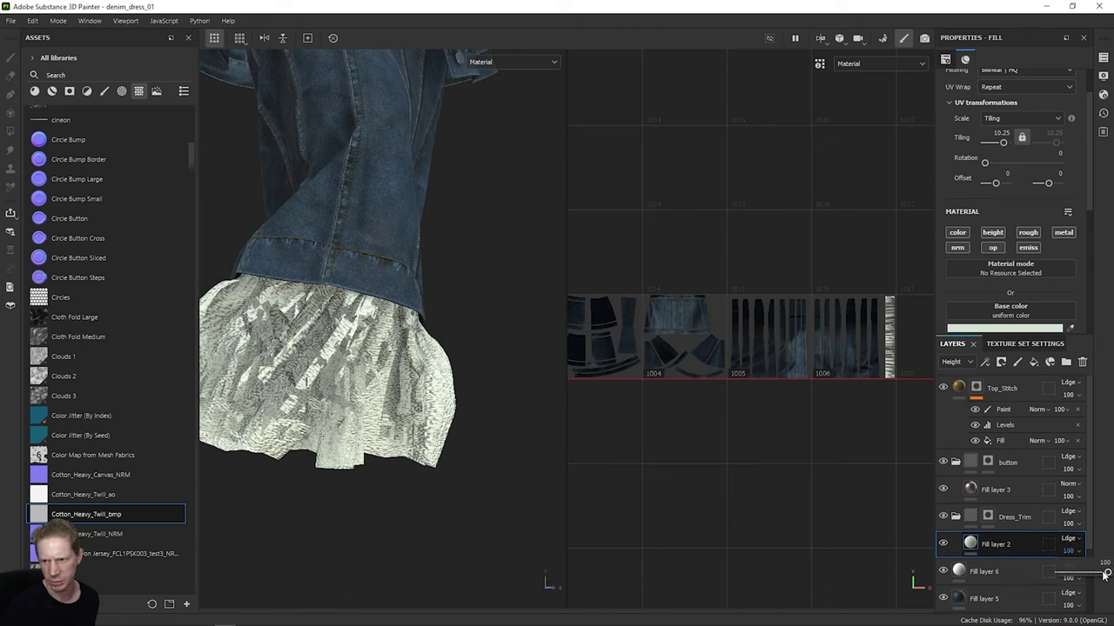
pyautogui.moveTo(1104, 574); pyautogui.dragTo(1070, 572)
# Step: Examine the ruffle, skirt and jacket from several angles with the softened trim relief
pyautogui.keyDown('alt'); pyautogui.moveTo(470, 348); pyautogui.dragTo(443, 397); pyautogui.keyUp('alt')
pyautogui.keyDown('alt'); pyautogui.moveTo(390, 228); pyautogui.dragTo(429, 357, button='middle'); pyautogui.keyUp('alt')
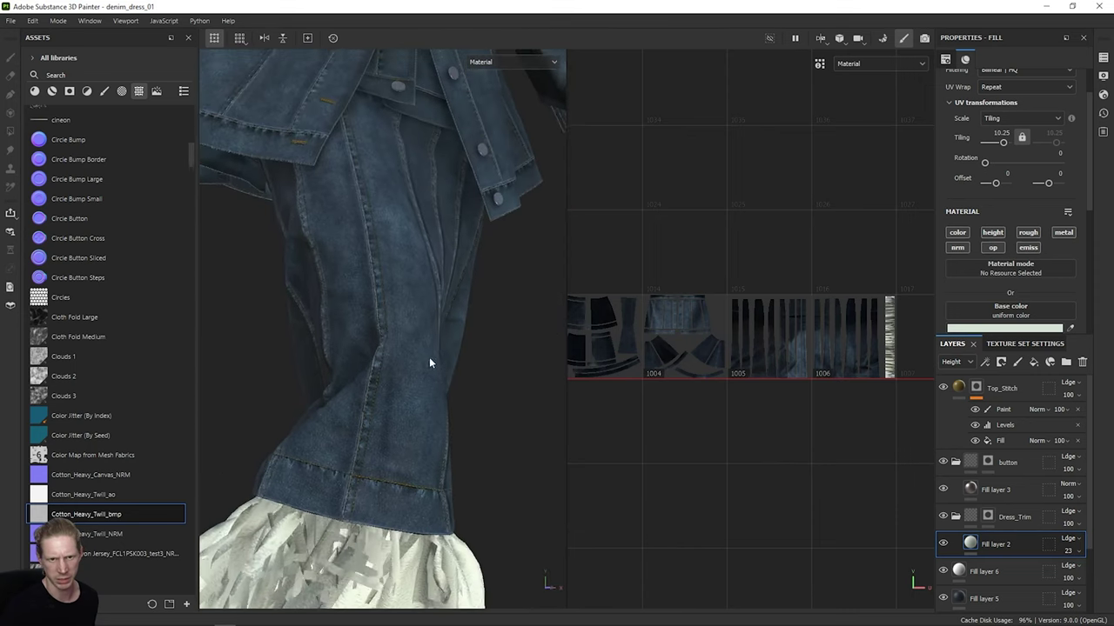
pyautogui.moveTo(429, 358)
pyautogui.keyDown('alt'); pyautogui.mouseDown()
pyautogui.moveTo(408, 381)
pyautogui.moveTo(417, 365)
pyautogui.moveTo(437, 368)
pyautogui.mouseUp(); pyautogui.keyUp('alt')
pyautogui.scroll(-3, 440, 366)
pyautogui.keyDown('alt'); pyautogui.moveTo(441, 365); pyautogui.dragTo(440, 463, button='middle'); pyautogui.keyUp('alt')
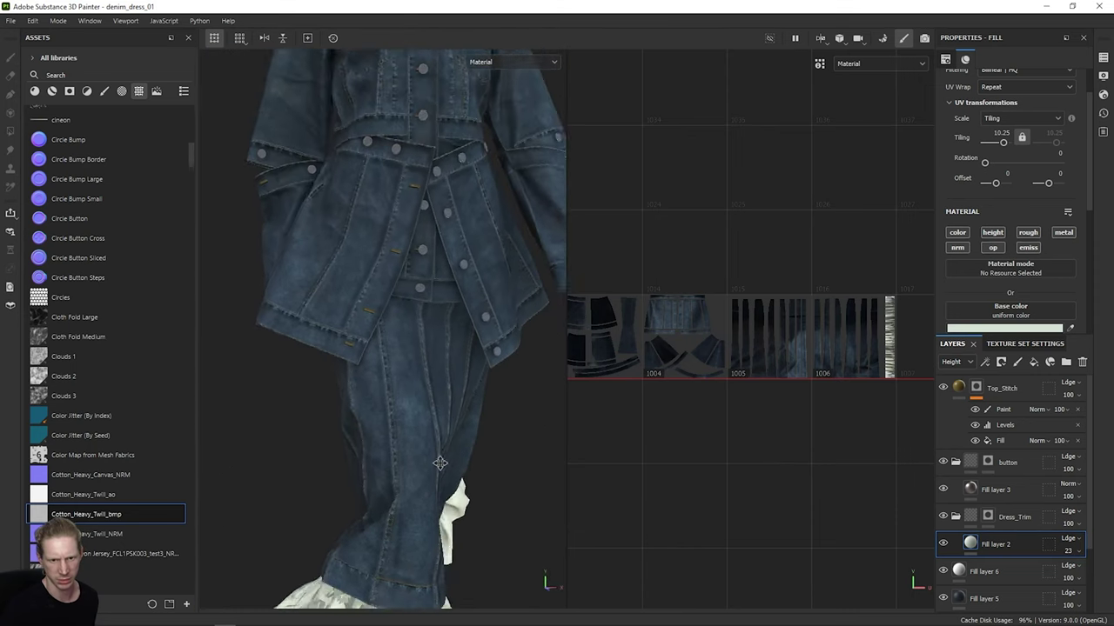
pyautogui.keyDown('alt'); pyautogui.moveTo(440, 463); pyautogui.dragTo(413, 365); pyautogui.keyUp('alt')
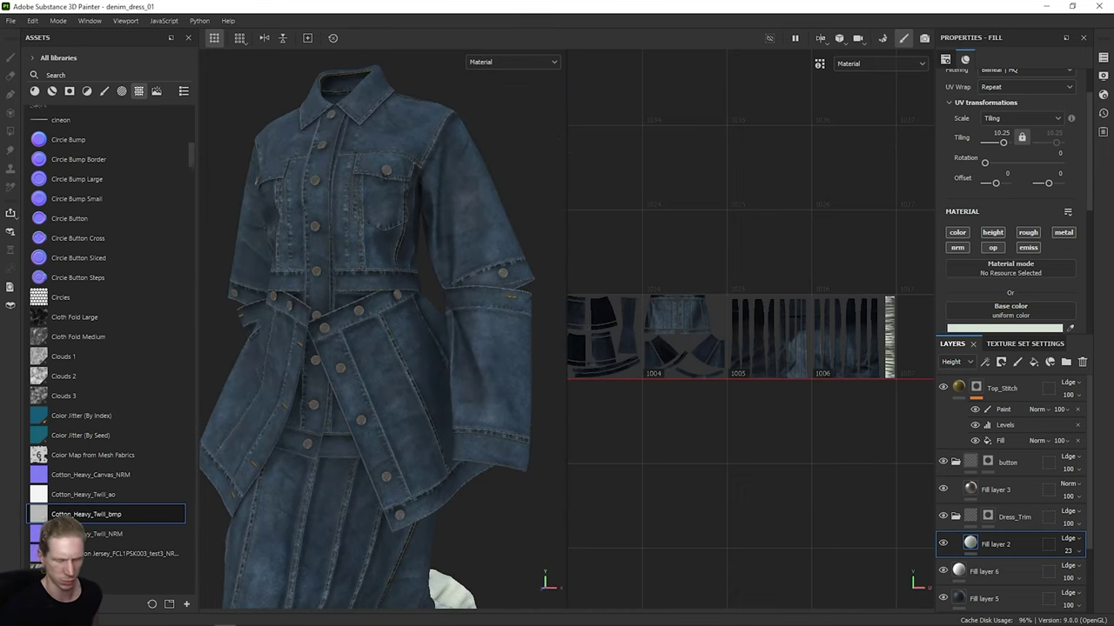